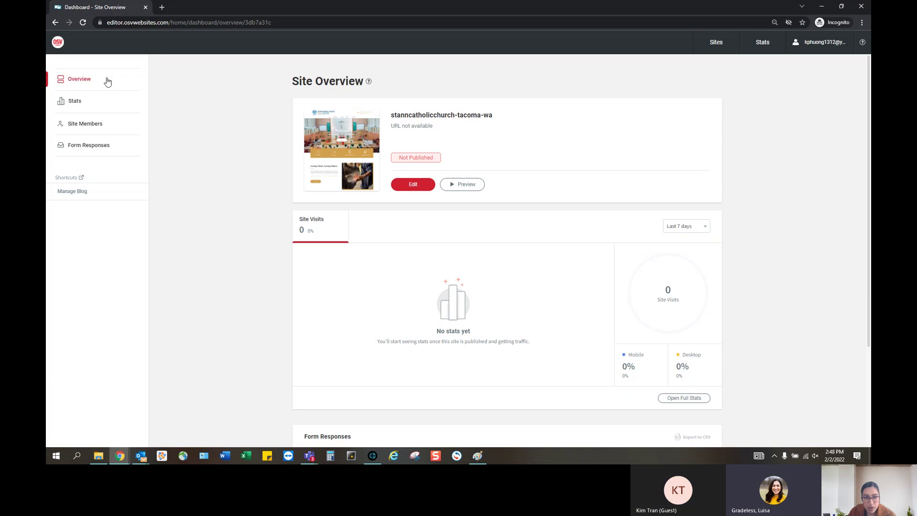
Review the site overview, including the site's name, its URL and its publishing status.
drag(289, 81, 395, 82)
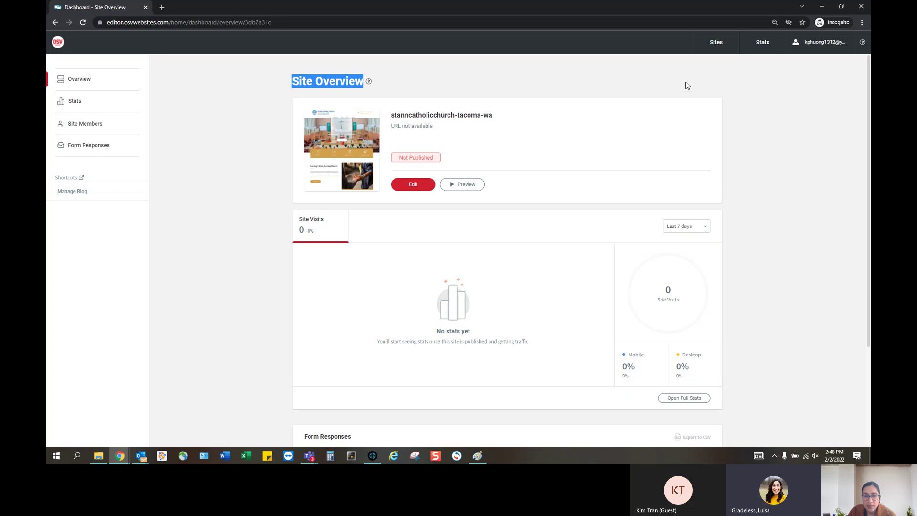
click(810, 42)
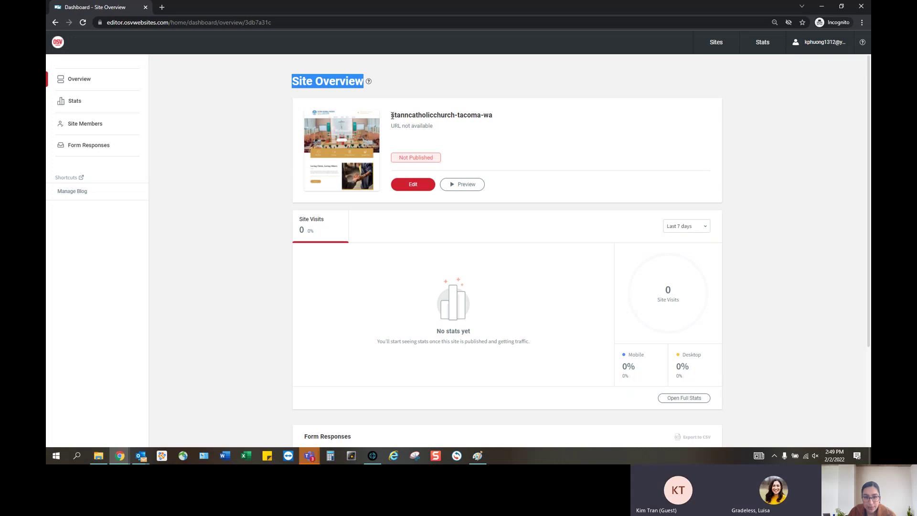
drag(391, 116, 502, 118)
triple_click(433, 114)
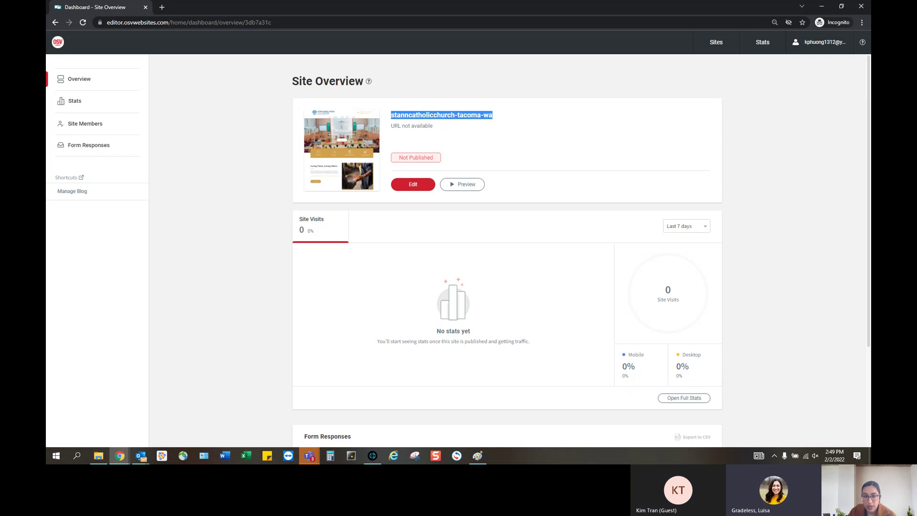
triple_click(432, 115)
click(579, 122)
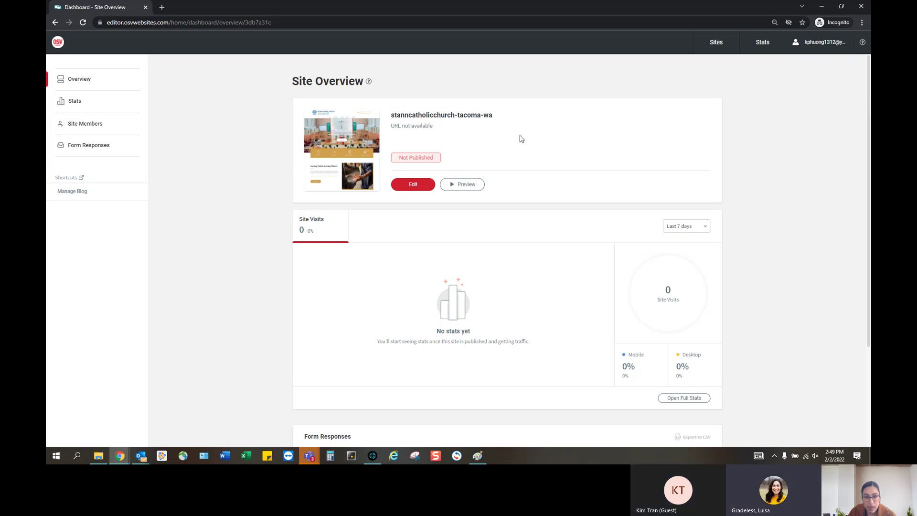
drag(389, 126, 441, 131)
click(441, 132)
drag(397, 157, 435, 157)
click(459, 159)
scroll(473, 194, down, 1)
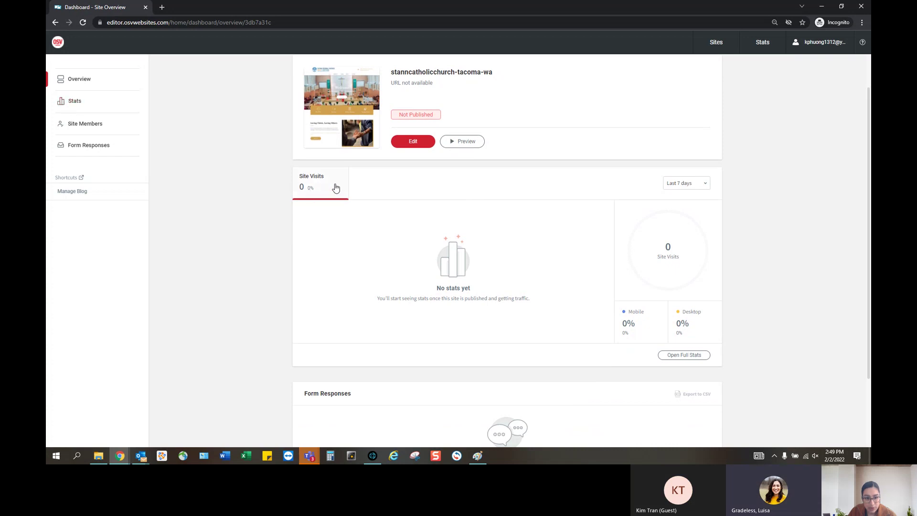
Go to the site statistics and set the site visits period to Last 30 days.
click(74, 101)
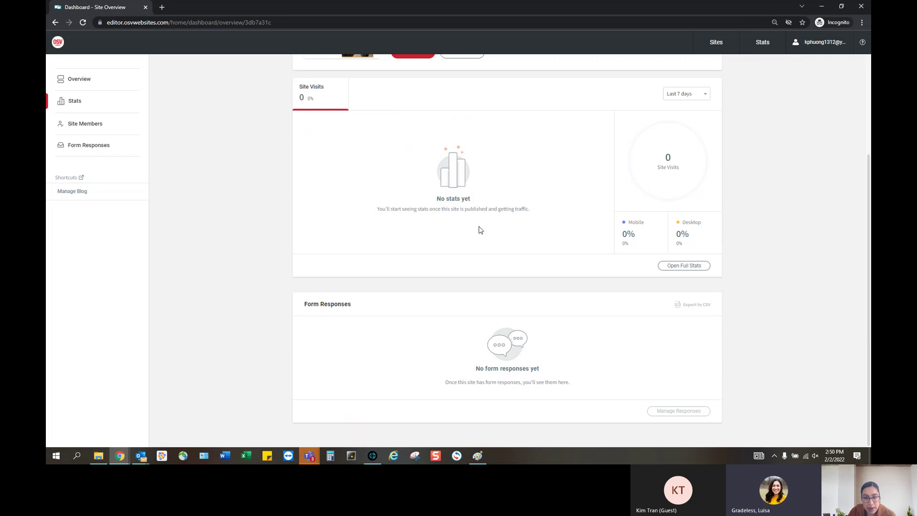
drag(621, 219, 630, 232)
click(694, 201)
click(693, 96)
scroll(676, 148, up, 1)
click(682, 175)
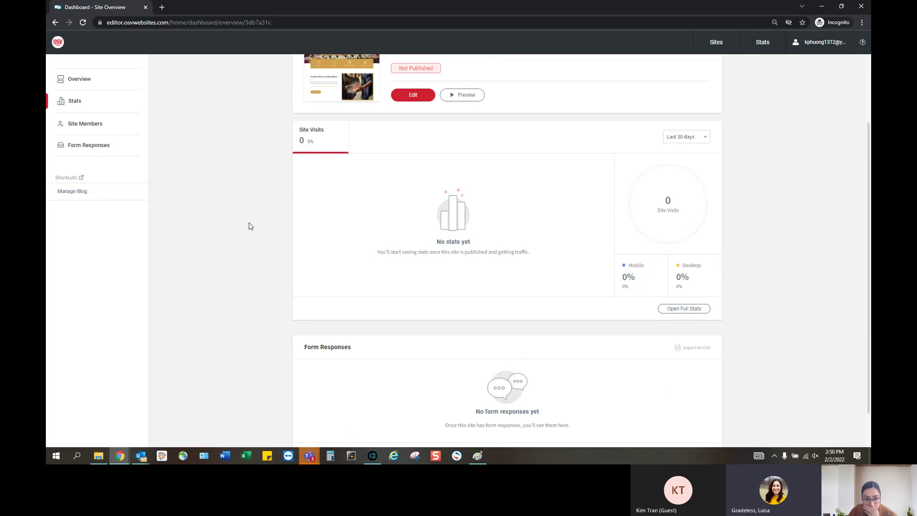
scroll(257, 227, down, 1)
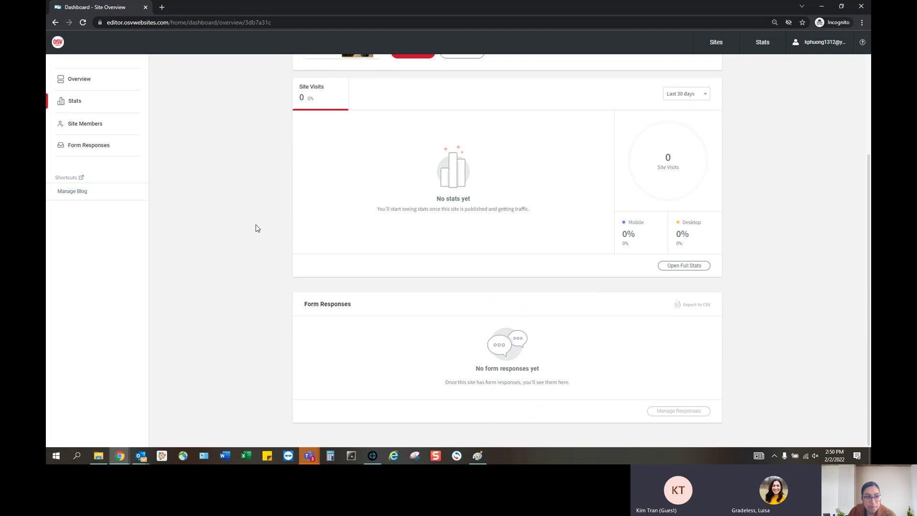
Check the Site Members entry and examine the Form Responses section of the dashboard.
click(83, 125)
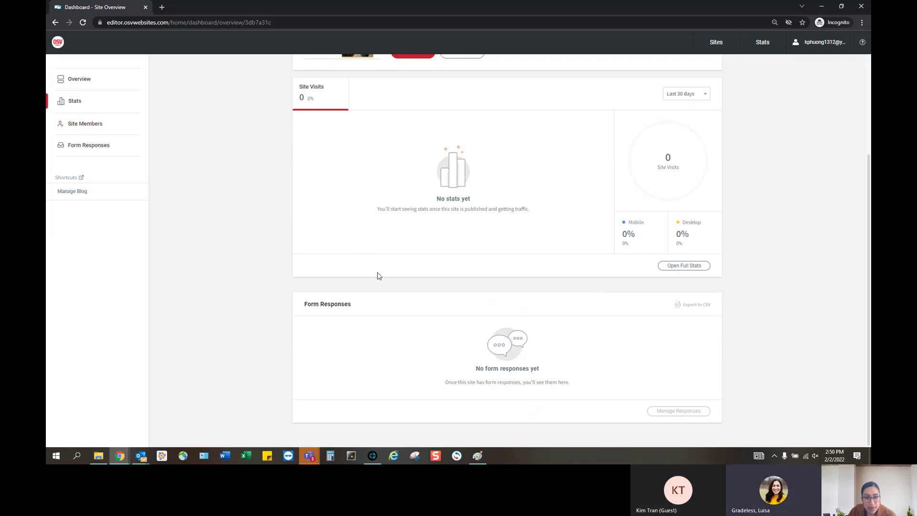
drag(304, 306, 358, 308)
click(358, 308)
drag(302, 306, 355, 307)
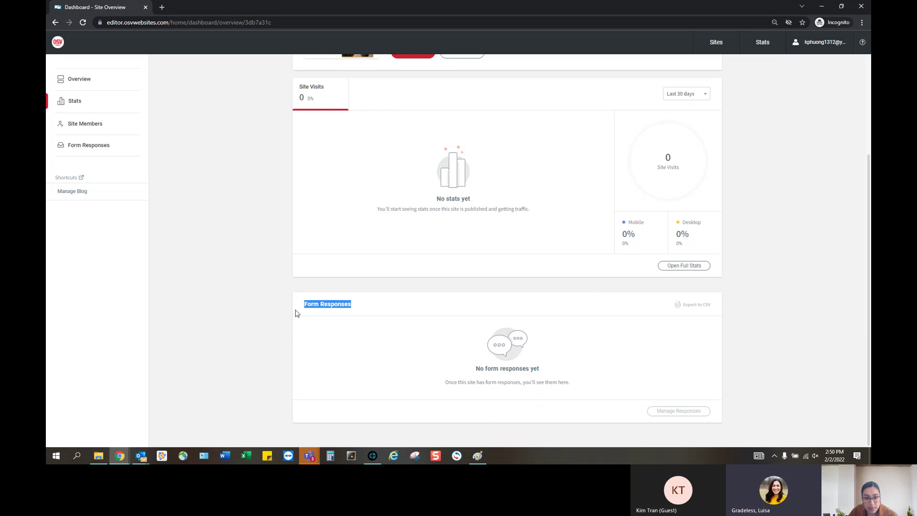
Preview the site in the tablet, phone and Android phone layouts, and close the preview.
click(461, 56)
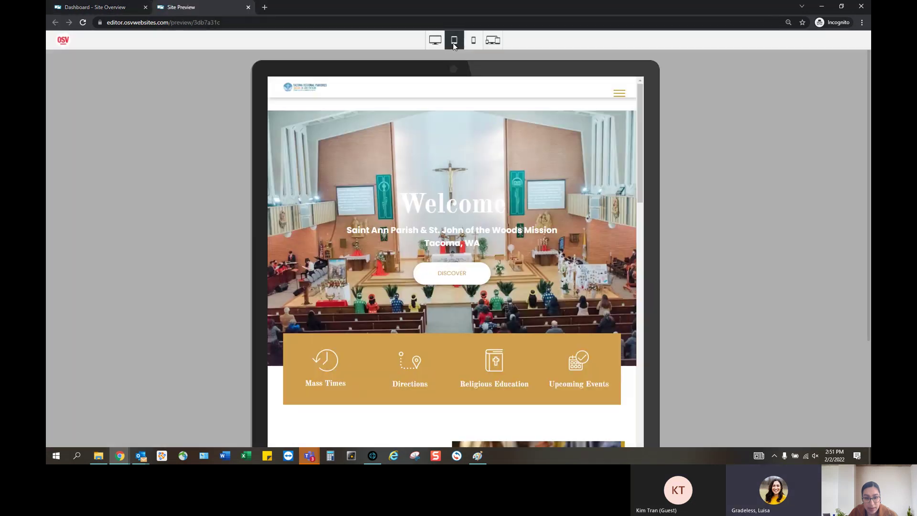
click(472, 43)
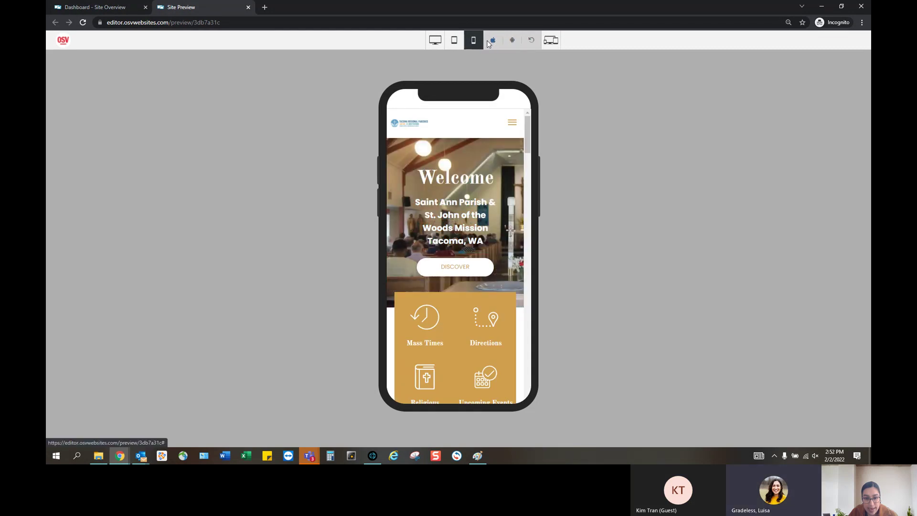
click(512, 41)
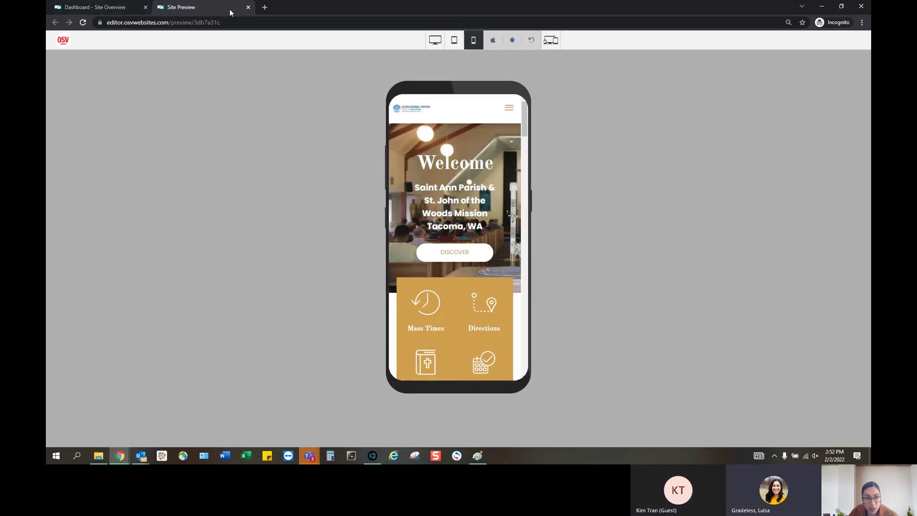
click(248, 8)
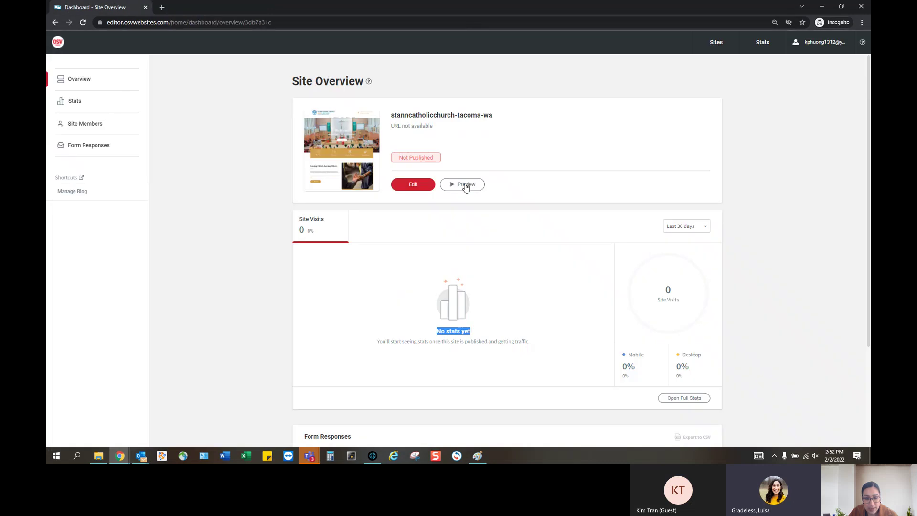
Open the site in the editor, then switch to Microsoft Teams and move the meeting window off the shared screen.
click(413, 186)
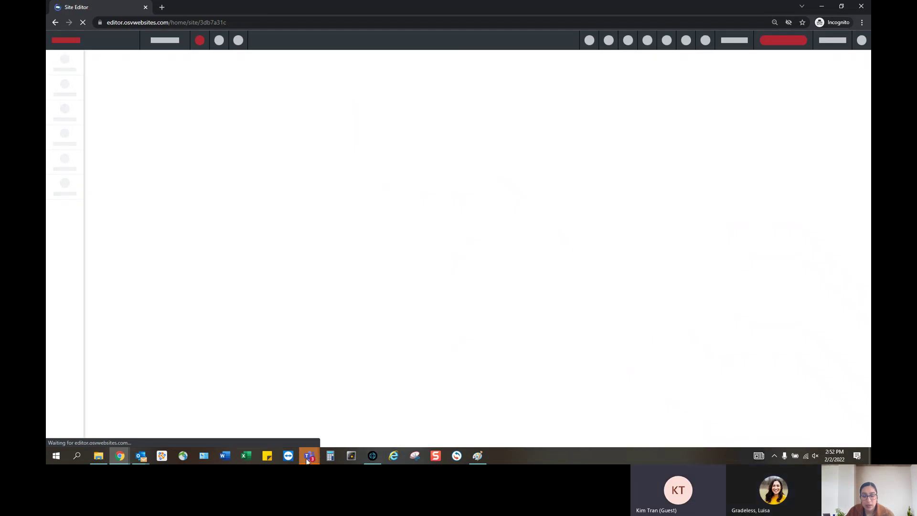
mouse_move(309, 455)
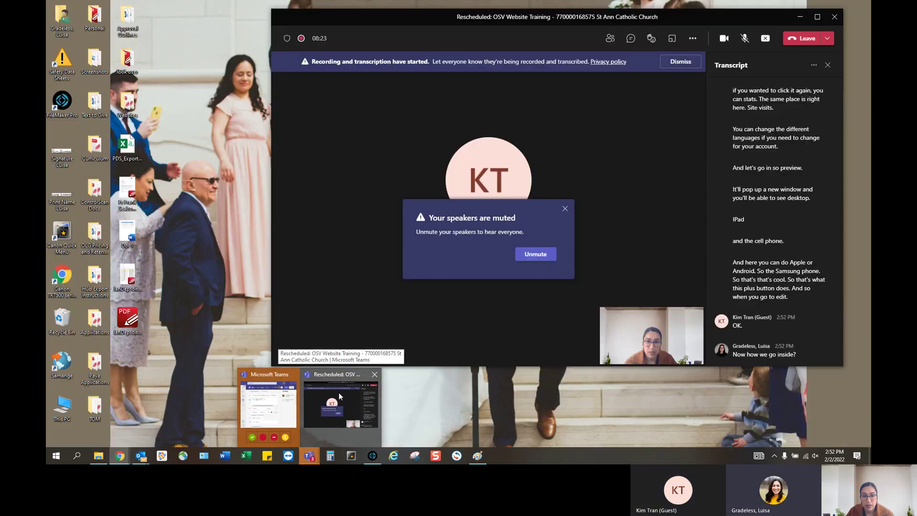
click(339, 393)
drag(448, 17, 47, 17)
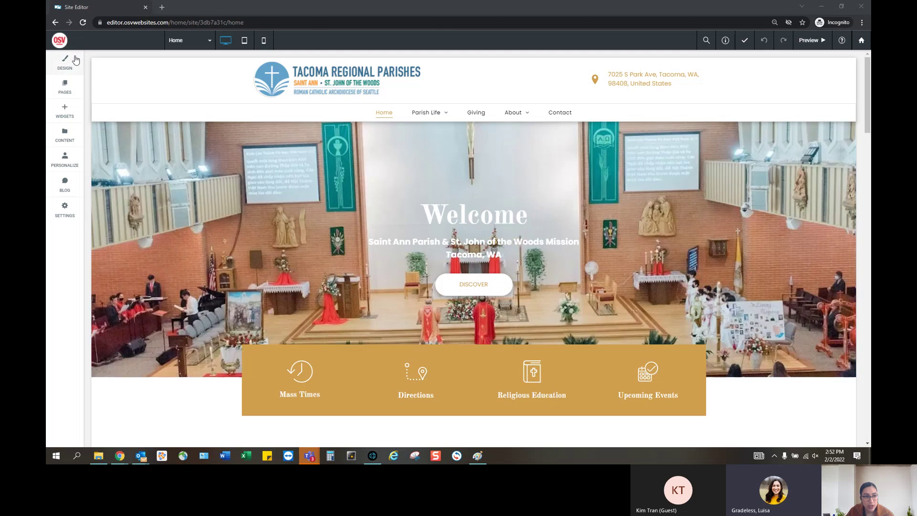
Show the editor's list of site pages and go to the Bulletin page under Parish Life.
click(192, 41)
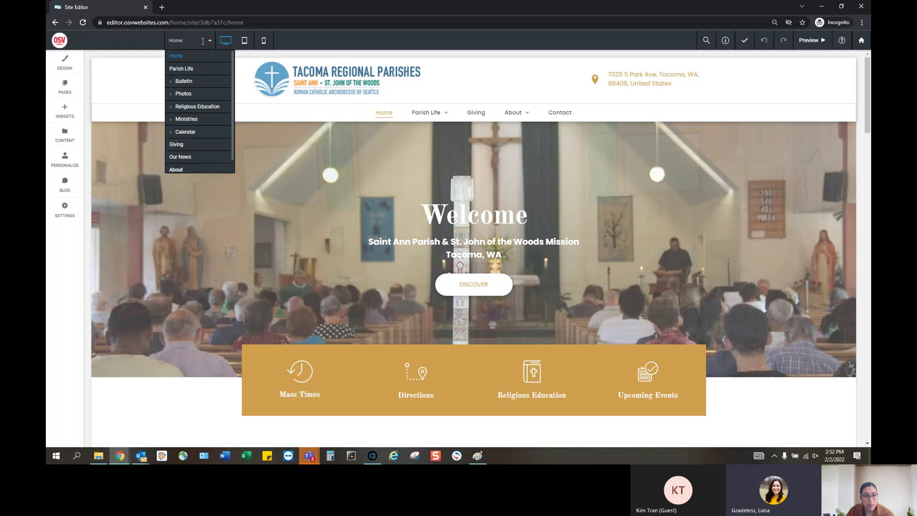
click(185, 41)
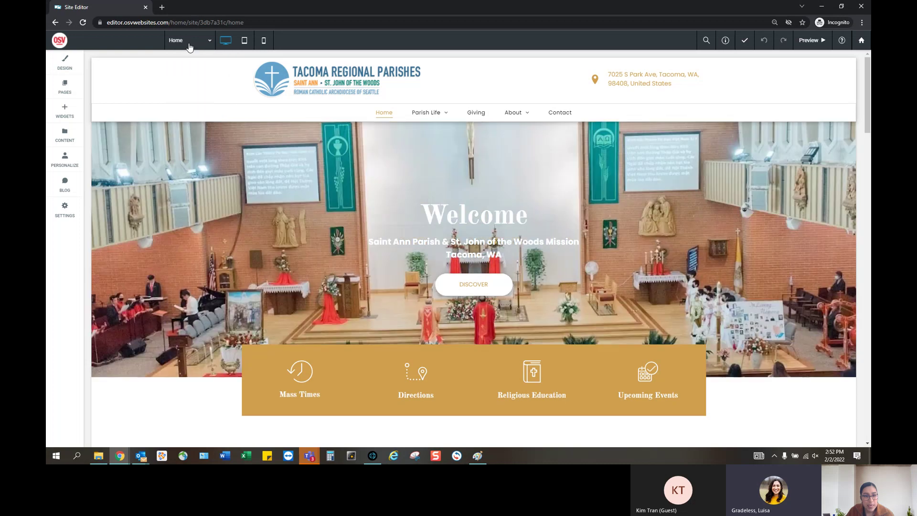
click(184, 42)
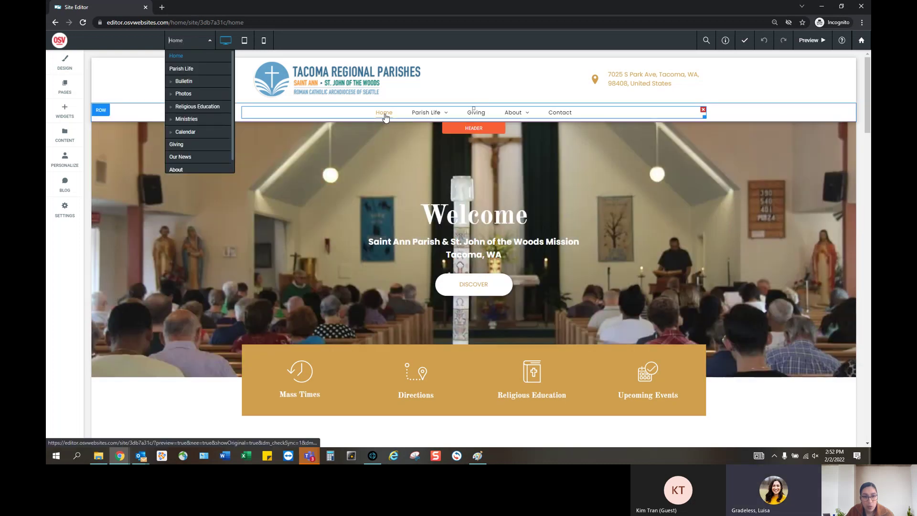
mouse_move(426, 116)
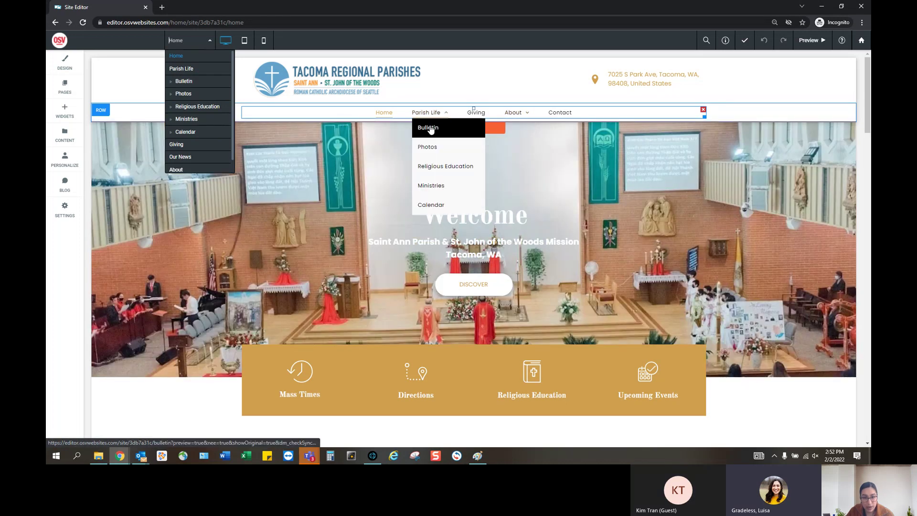
click(430, 128)
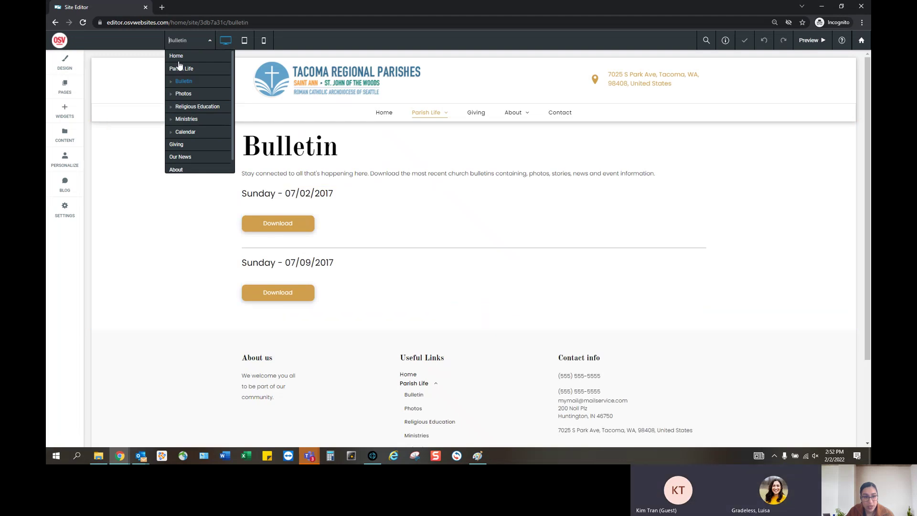
Compare the site navigation with the page list and switch to the Religious Education page.
mouse_move(428, 114)
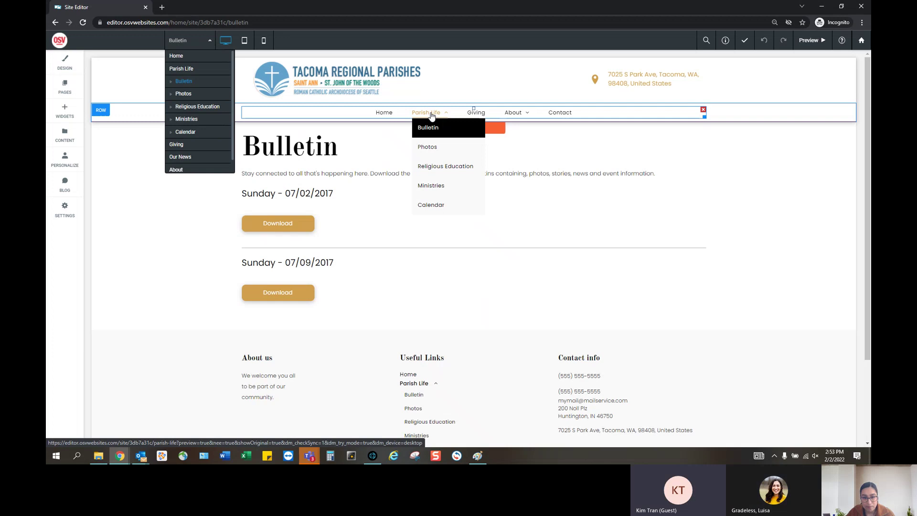
mouse_move(525, 116)
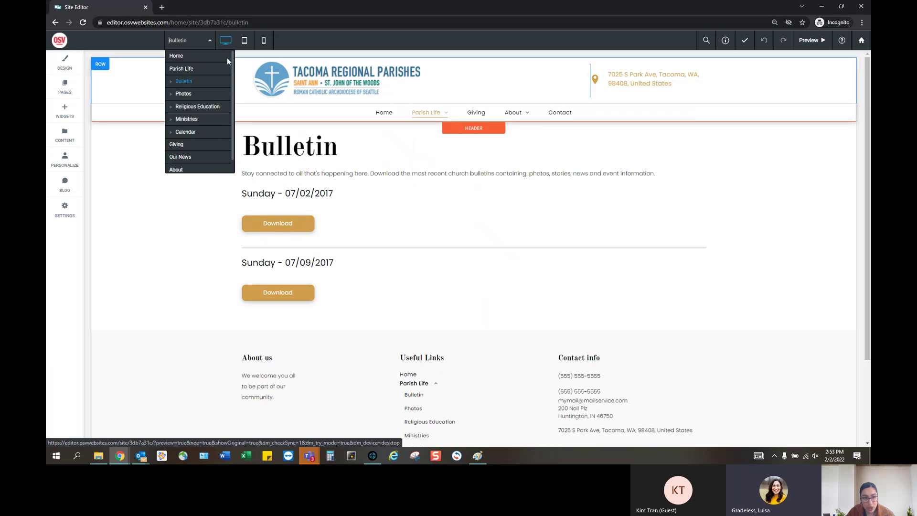
click(190, 106)
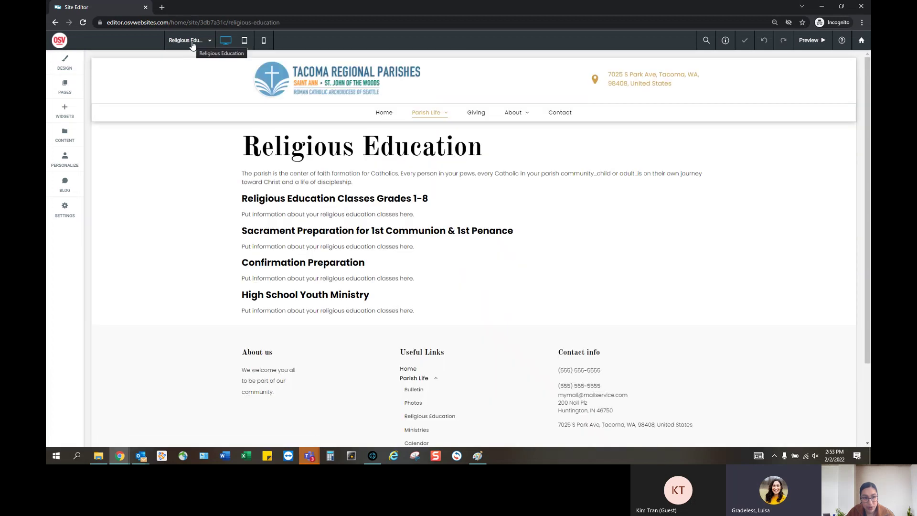
Show the Pages and Popups list and return to the Home page.
click(65, 87)
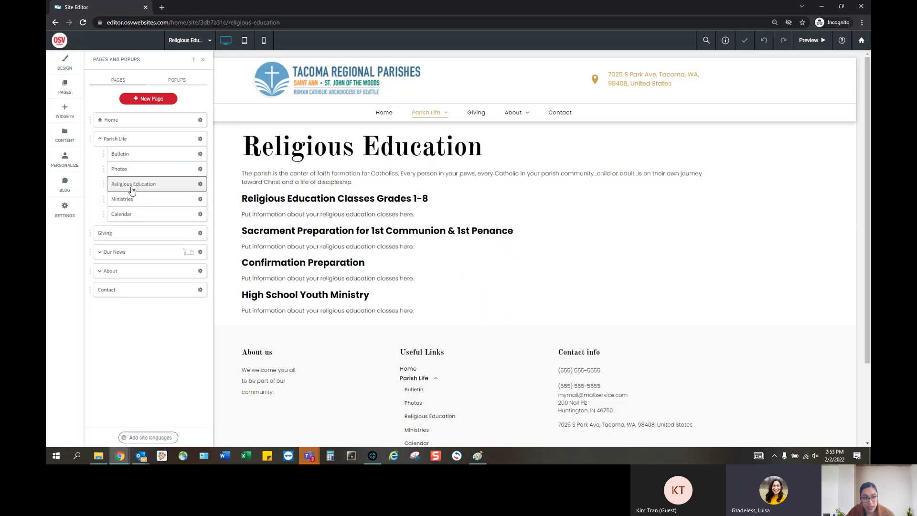
click(128, 123)
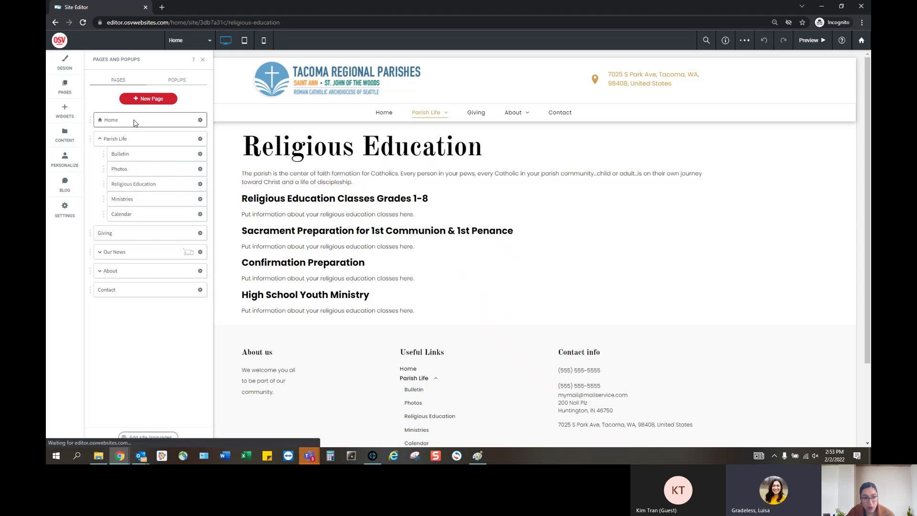
click(178, 41)
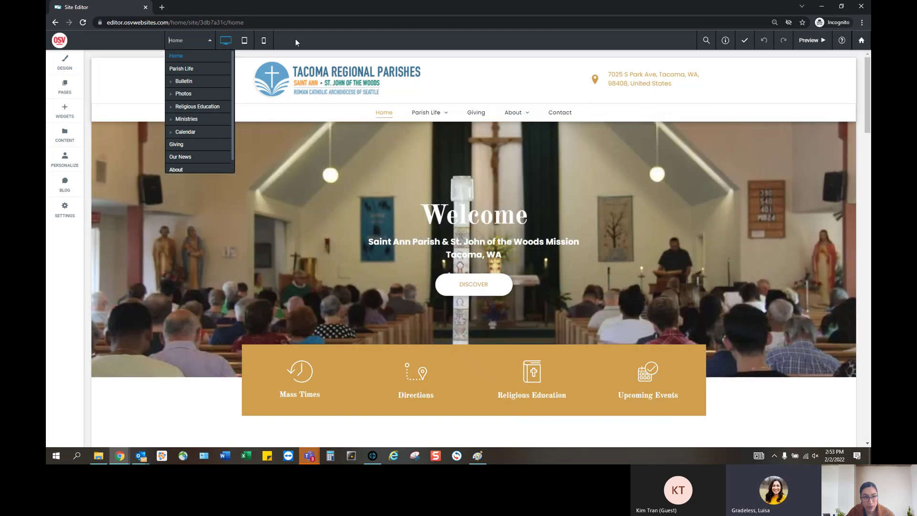
click(295, 41)
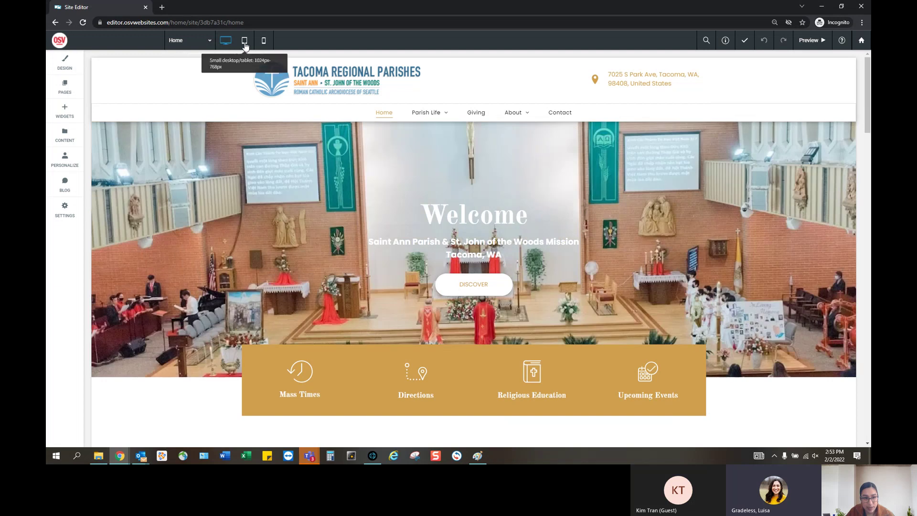
View the Home page in the tablet and mobile layouts and return to the desktop layout.
click(245, 41)
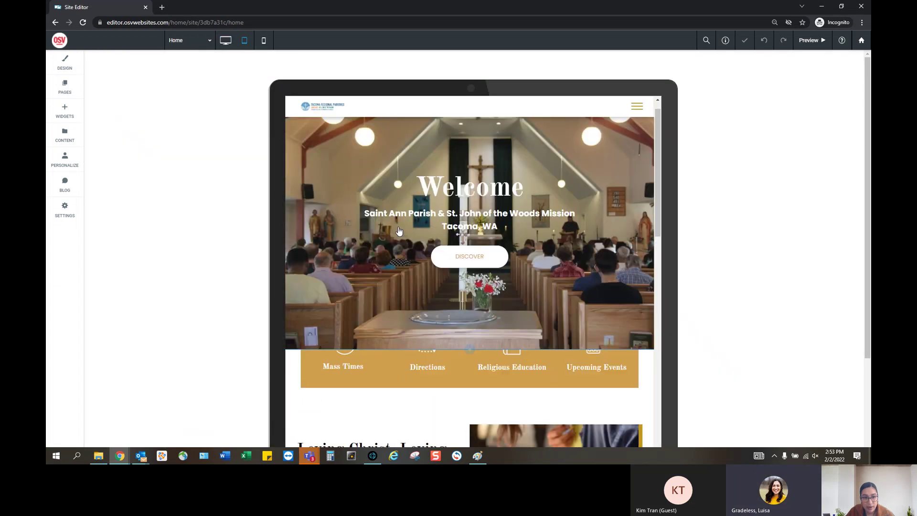
click(264, 40)
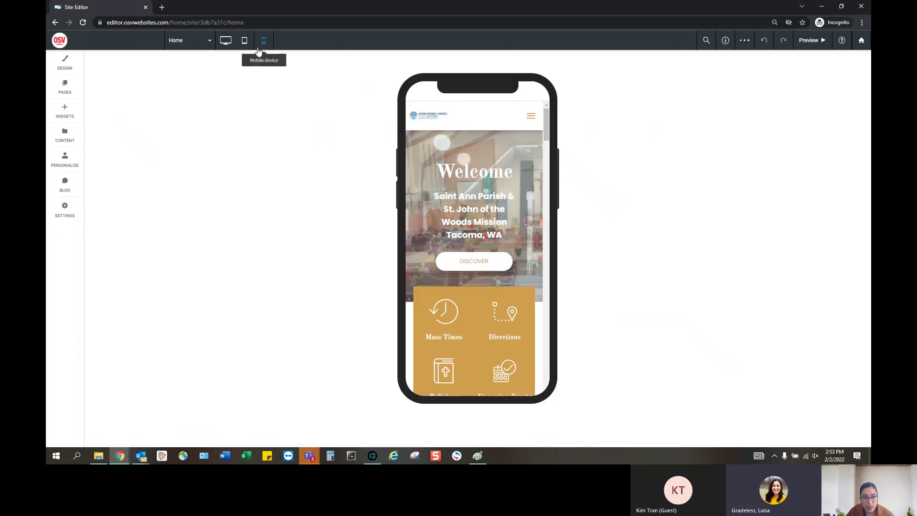
click(223, 43)
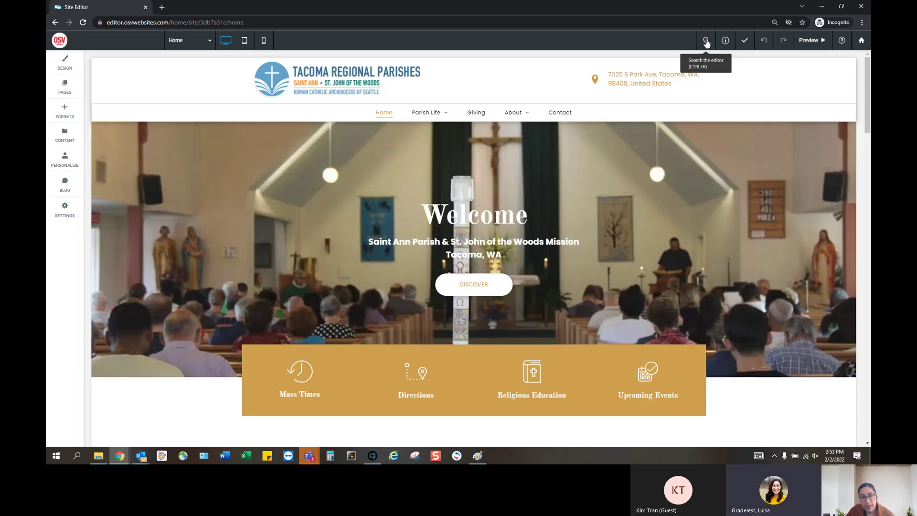
Search the editor for "widge" and look through the matching actions and help articles.
click(706, 40)
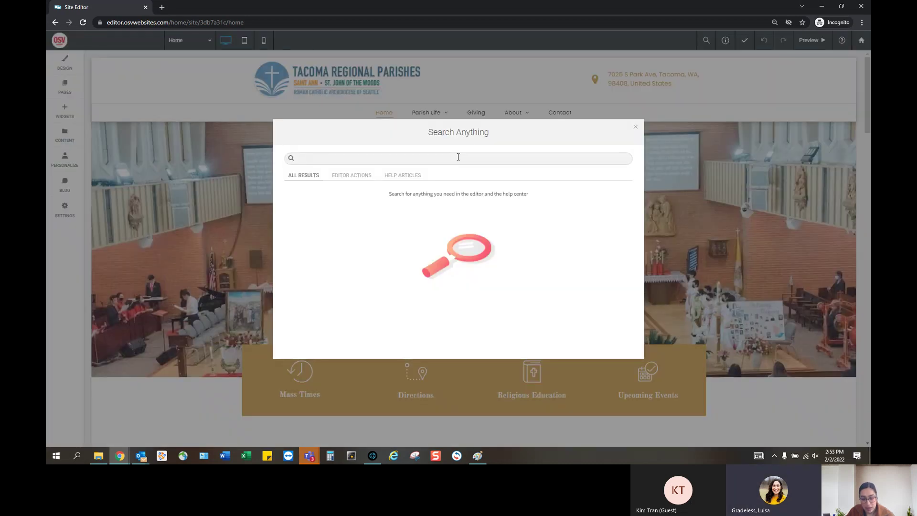
text(widge)
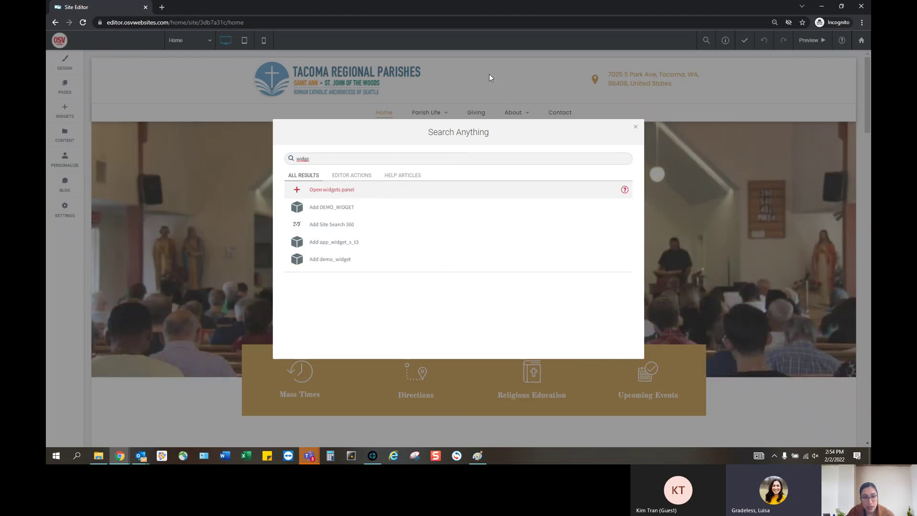
scroll(342, 204, down, 1)
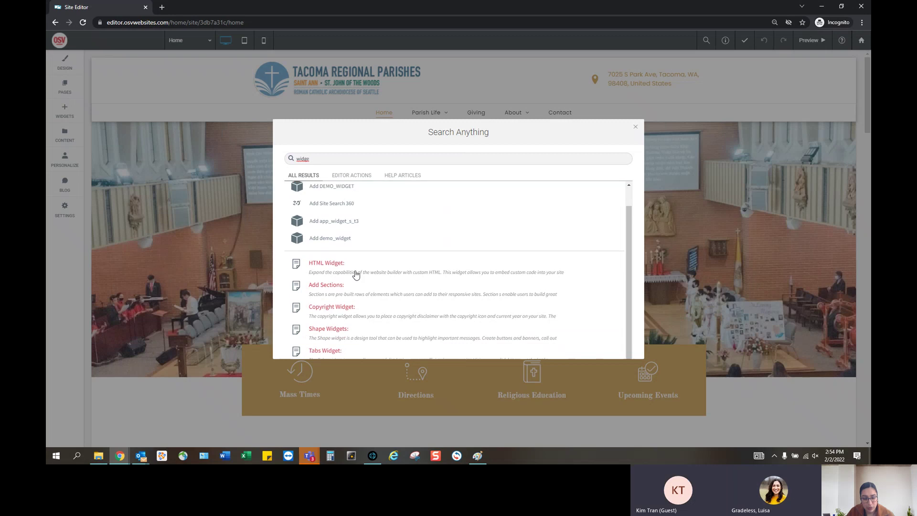
Search the editor for "menu" and close the search window.
drag(310, 159, 276, 159)
text(menu)
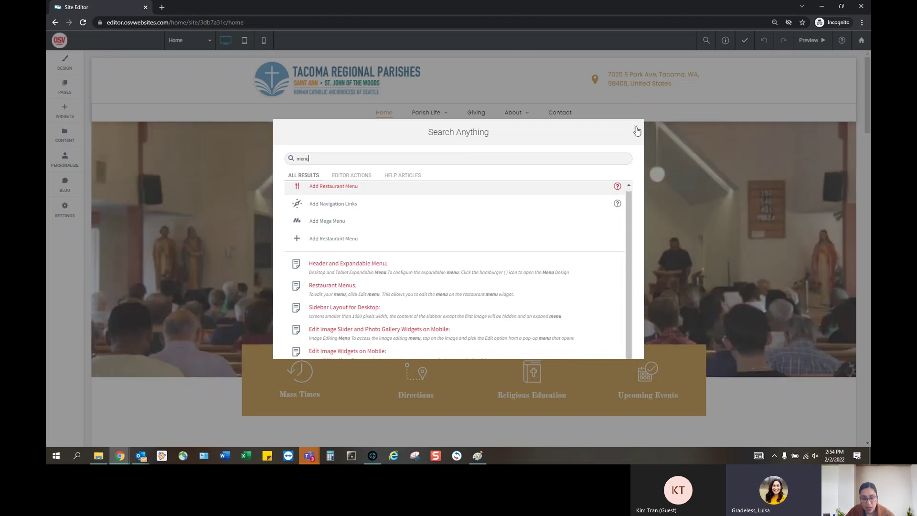
click(635, 129)
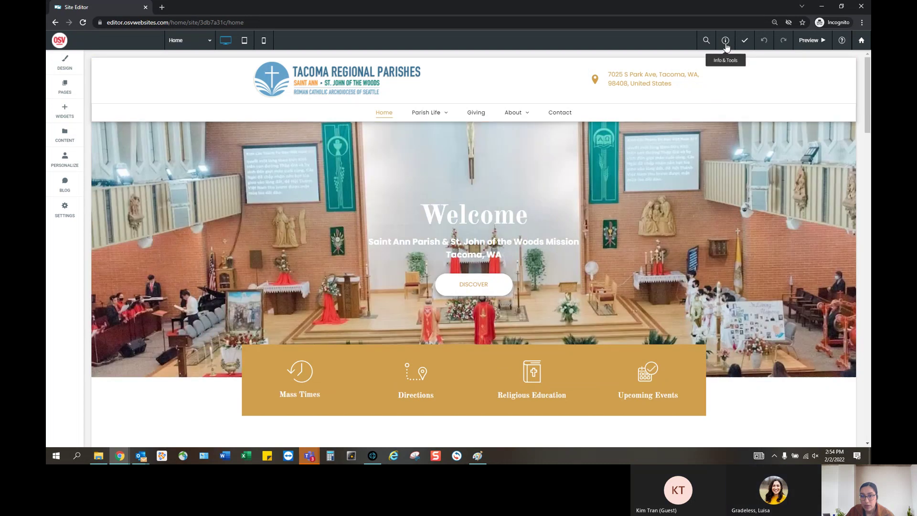
View the site name and publishing status in Site Info, and select the all-devices preview link address.
click(725, 42)
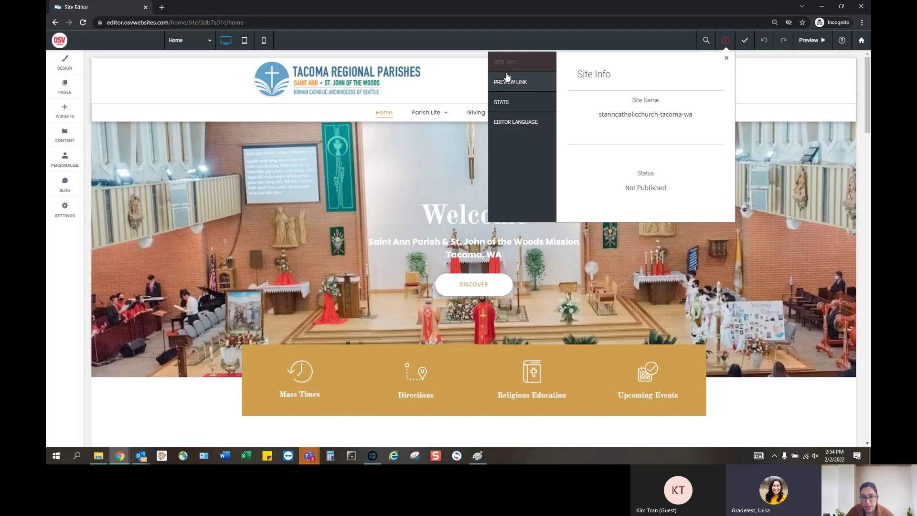
drag(596, 118, 697, 118)
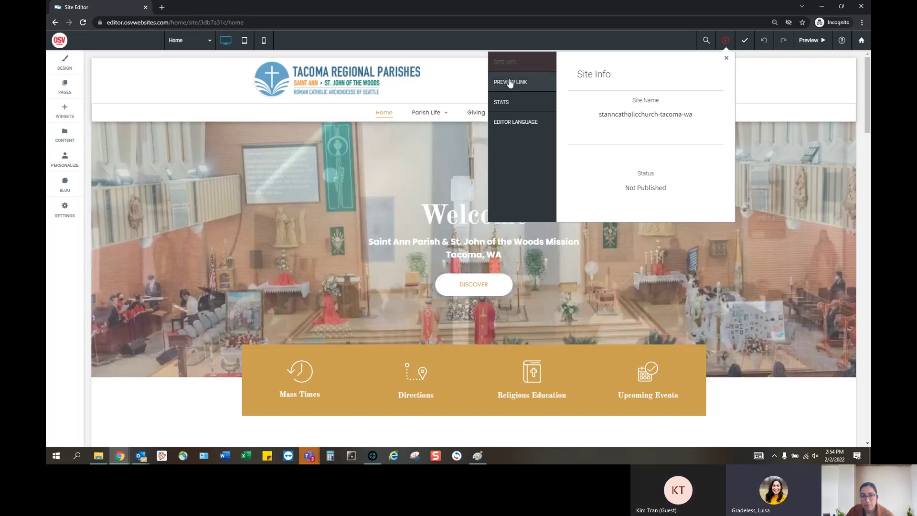
click(509, 82)
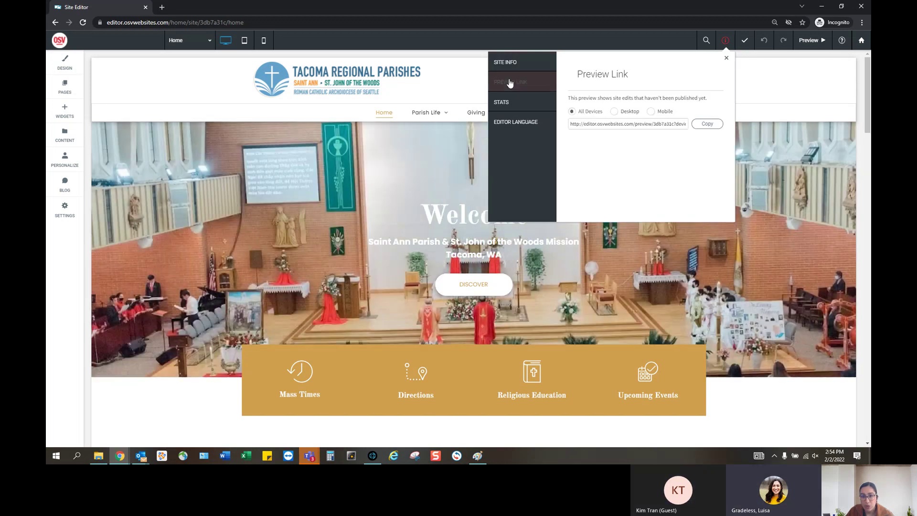
click(598, 122)
click(595, 135)
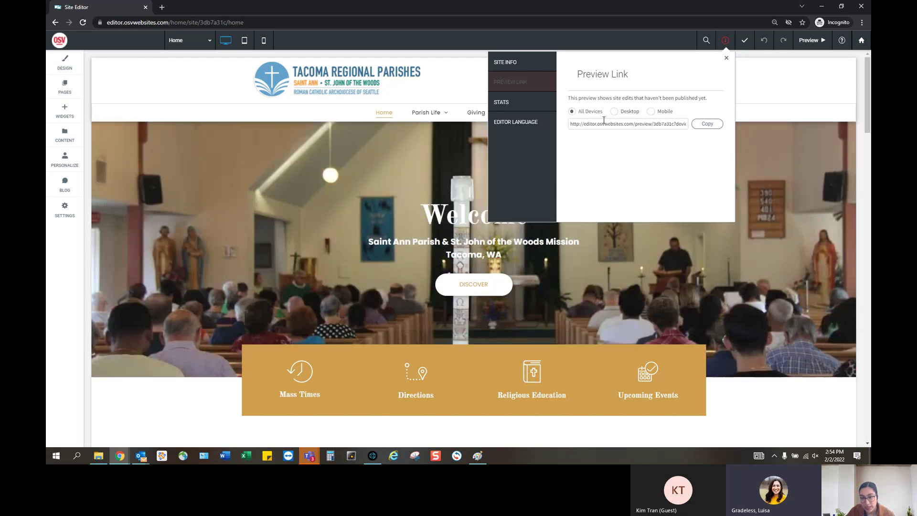
triple_click(603, 123)
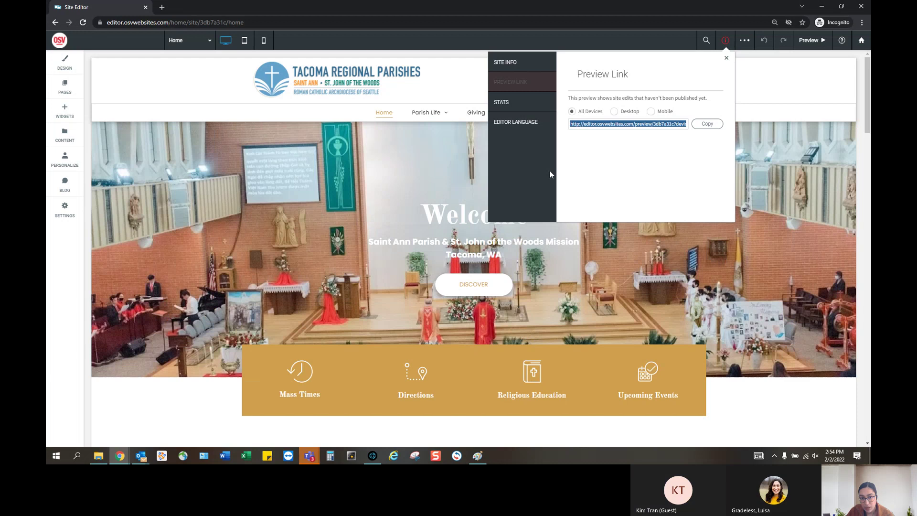
Check the Stats and Editor Language sections of the site information and close it.
click(514, 106)
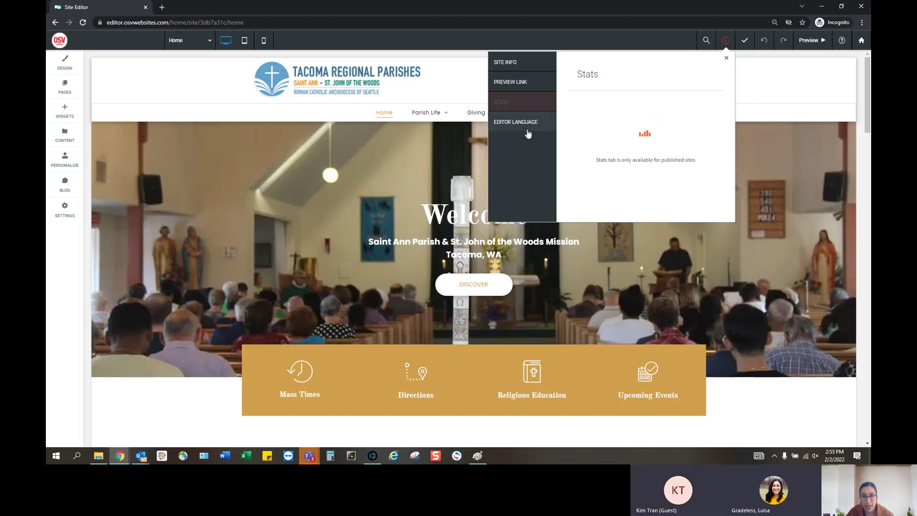
click(521, 125)
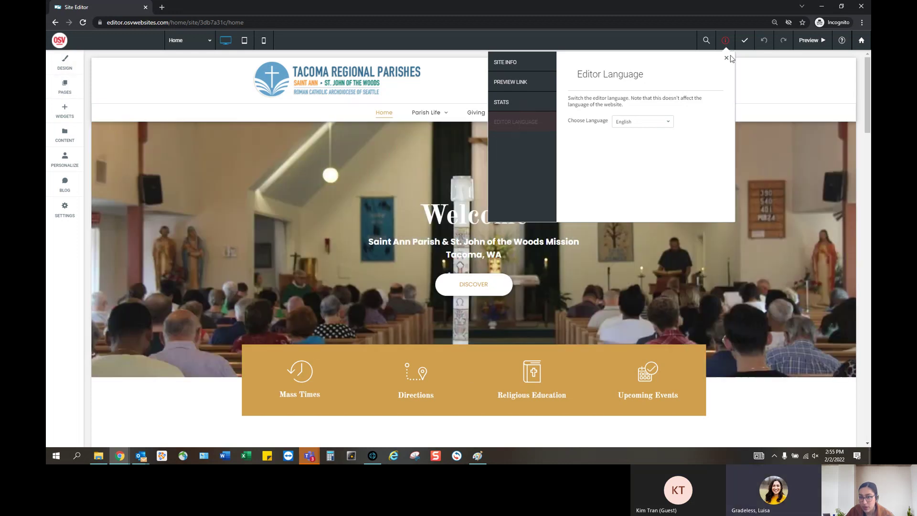
click(726, 58)
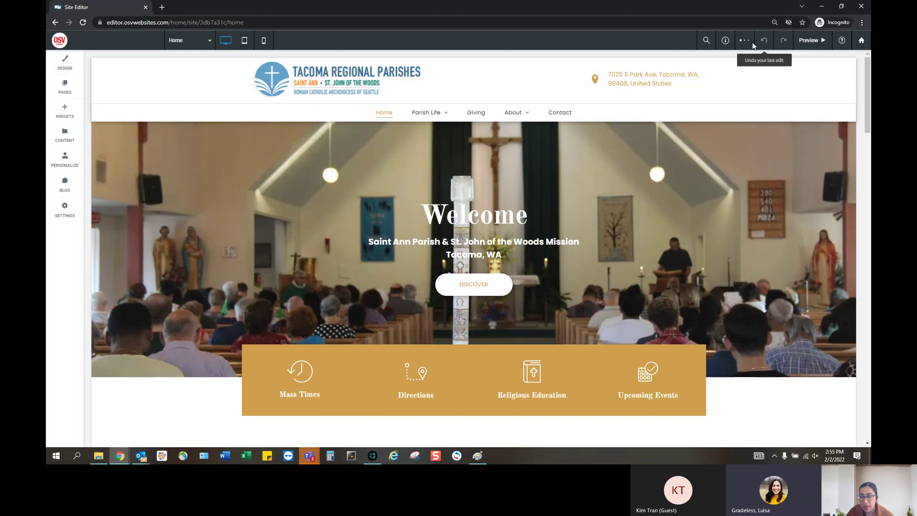
Change the text of the DISCOVER button in the Home page's Welcome banner to "DISCOVERR" and save.
click(743, 42)
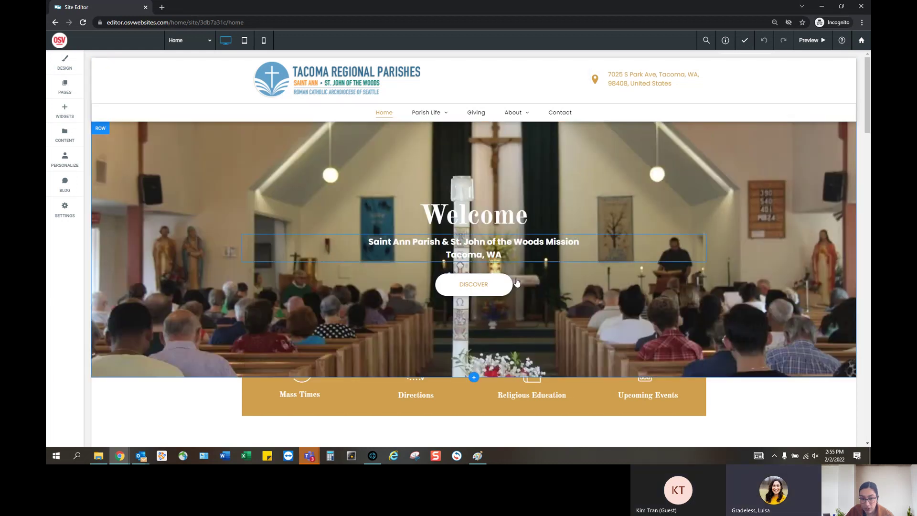
scroll(474, 288, down, 8)
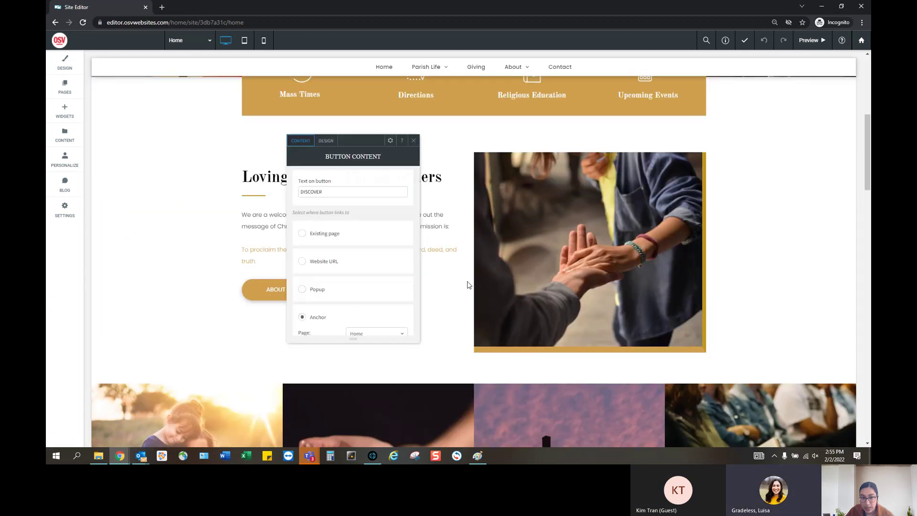
scroll(468, 285, up, 6)
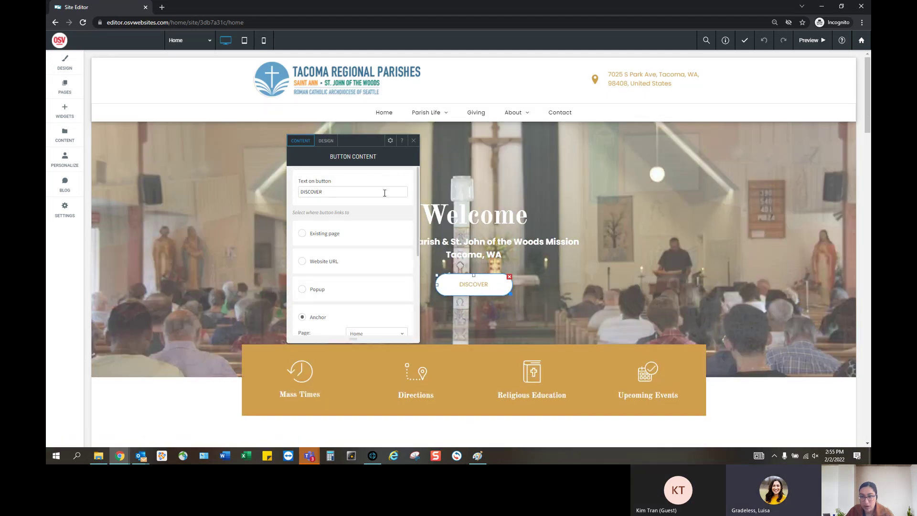
click(385, 192)
text(R)
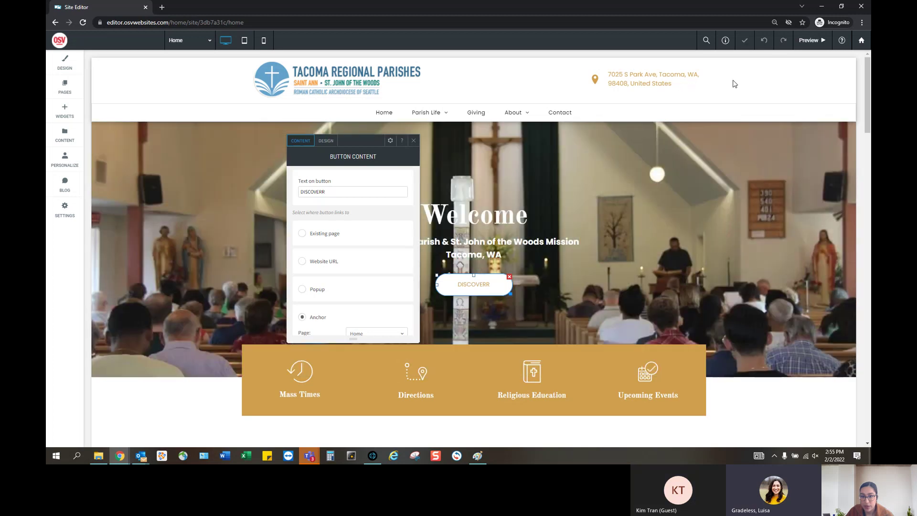
click(733, 84)
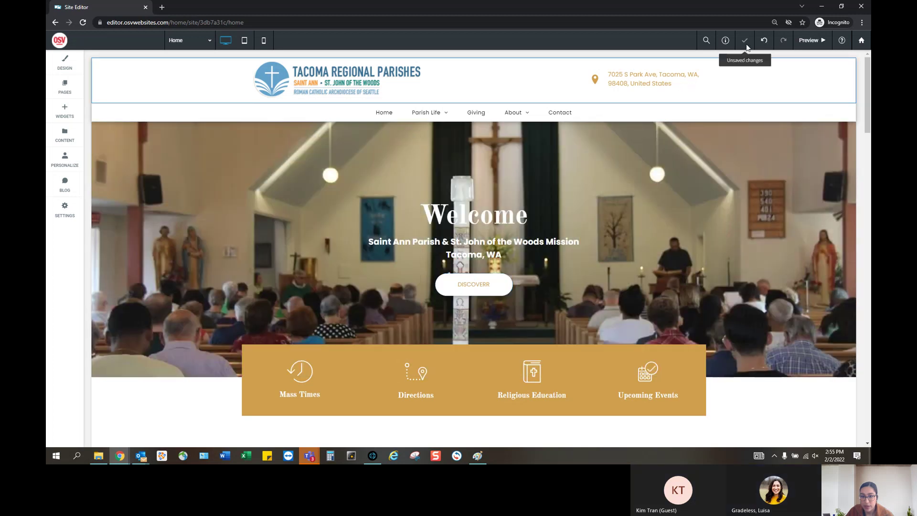
click(739, 40)
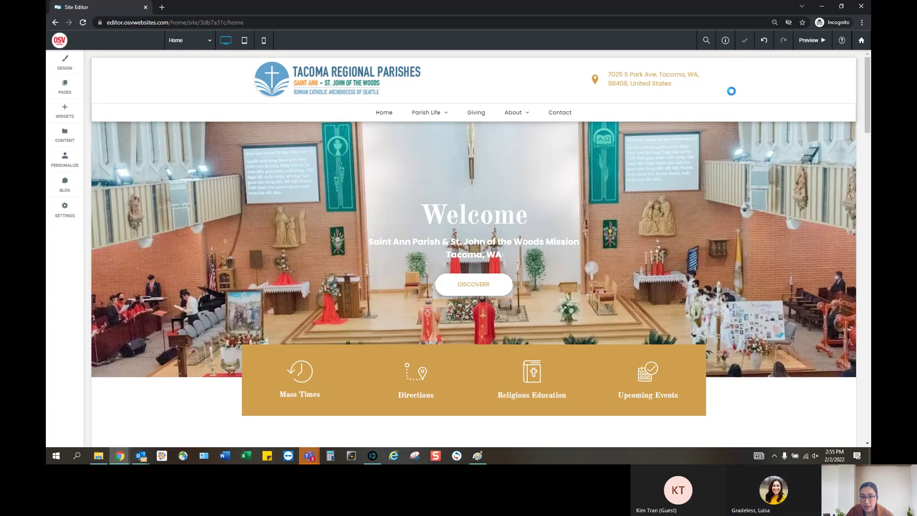
Undo the last edit to the Welcome banner's button text, save, and redo the edit.
click(763, 42)
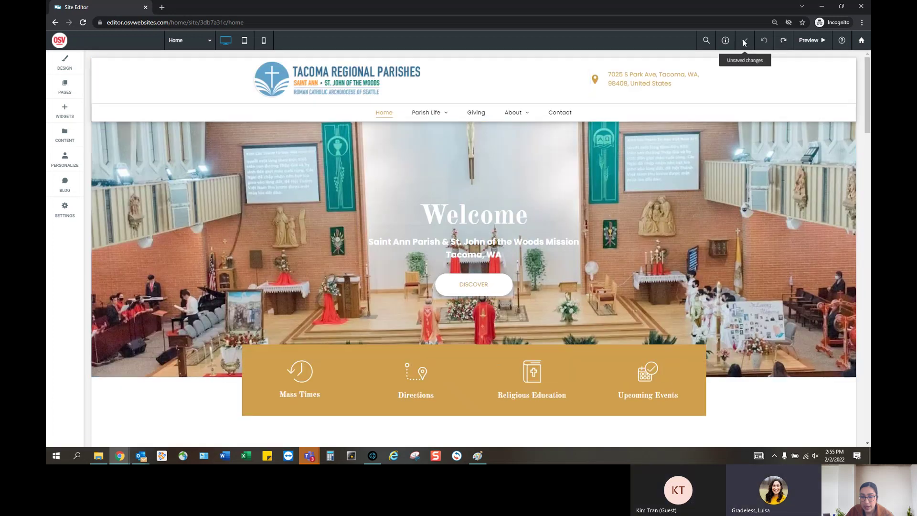
click(743, 41)
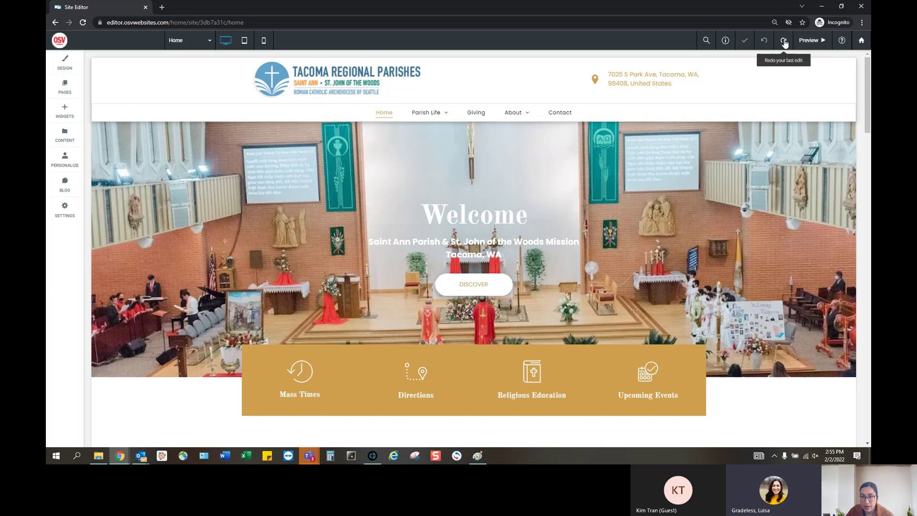
click(783, 41)
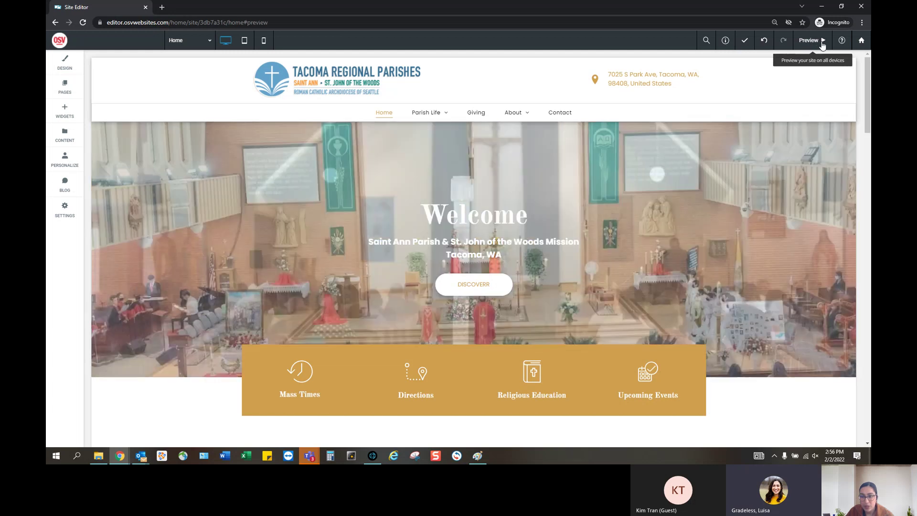
Preview the Home page and return to the editor.
click(821, 42)
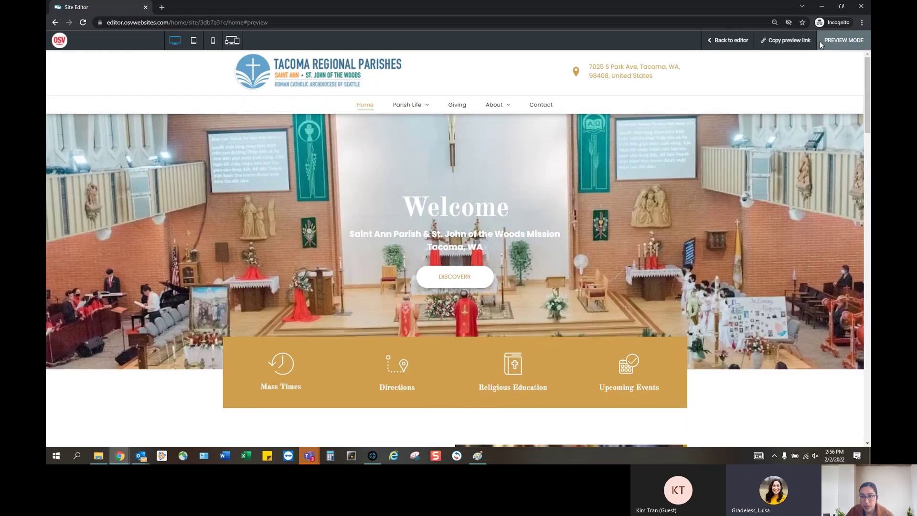
click(736, 44)
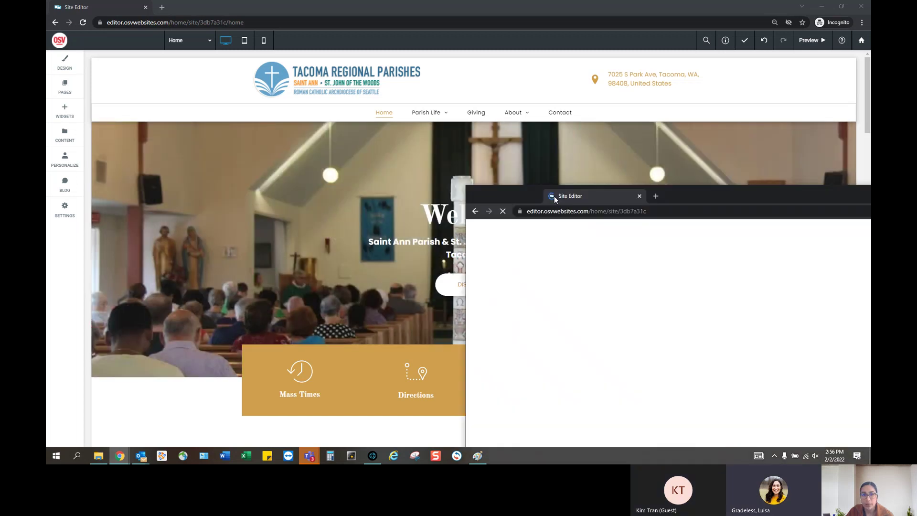
Show the same site's editor with its Publish option in the second browser window and put that window away.
double_click(554, 196)
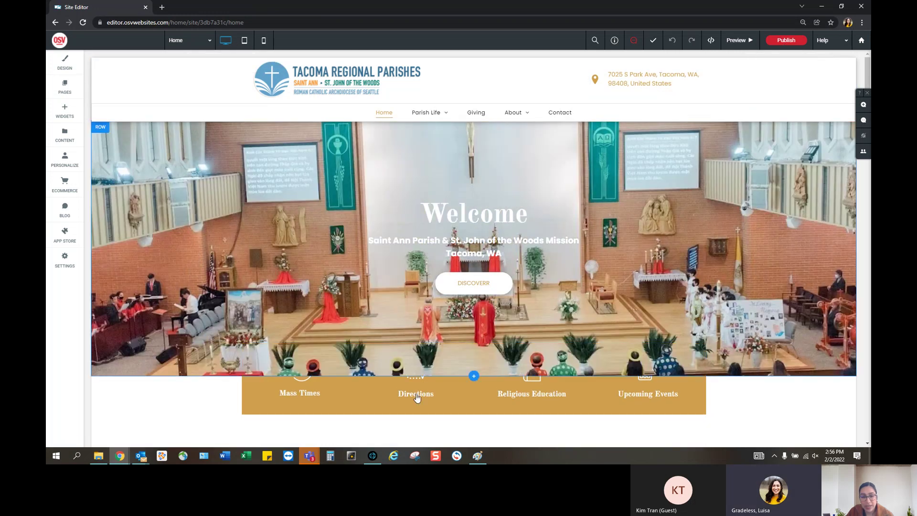
scroll(415, 391, down, 3)
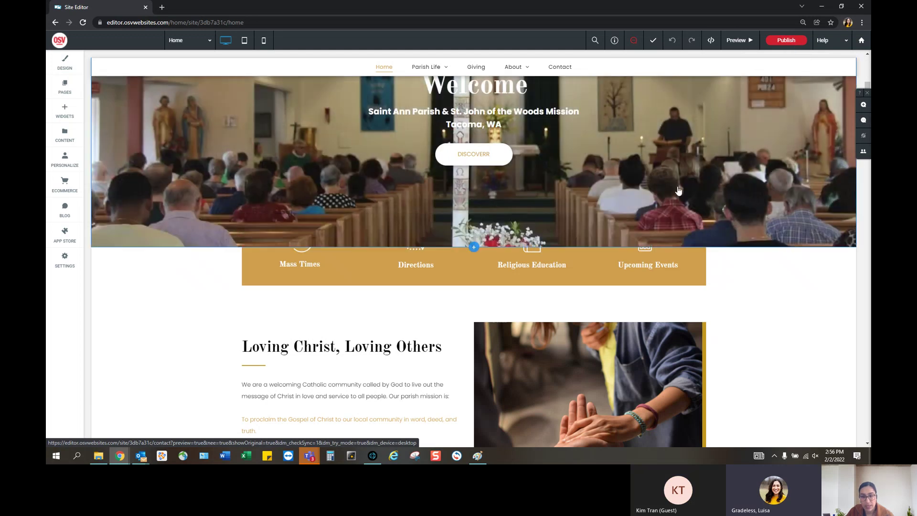
scroll(681, 200, up, 2)
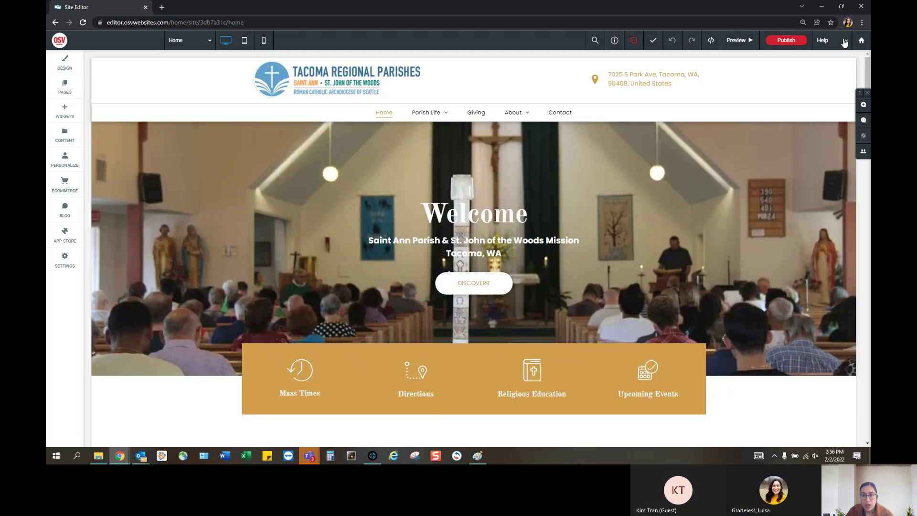
drag(683, 9, 601, 75)
key(super+Down)
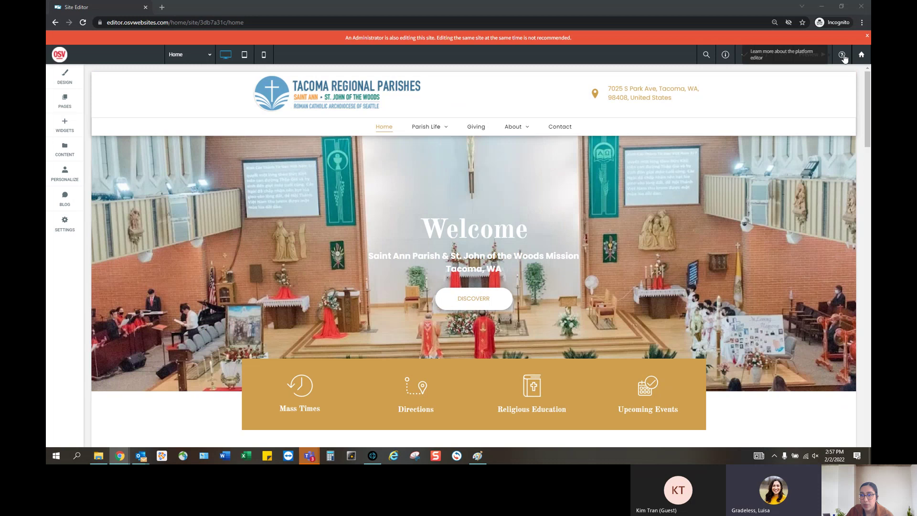
Go to the Site Overview dashboard and reopen the site for editing.
click(861, 55)
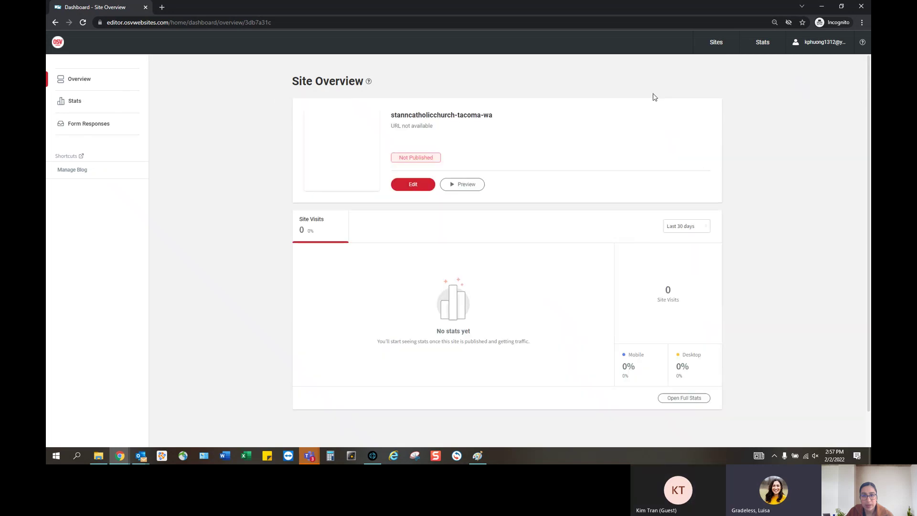
click(410, 186)
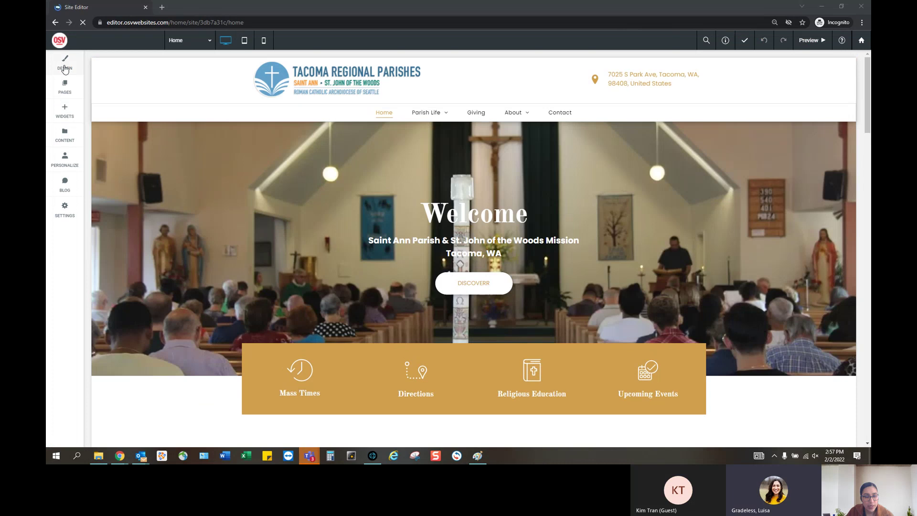
Open the Global Text settings of the site's global design and highlight the paragraph example.
click(65, 67)
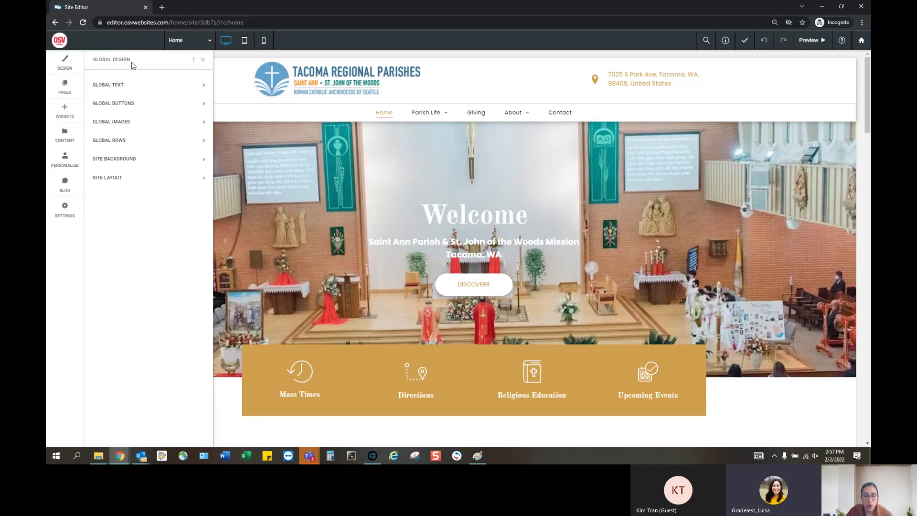
scroll(375, 306, down, 3)
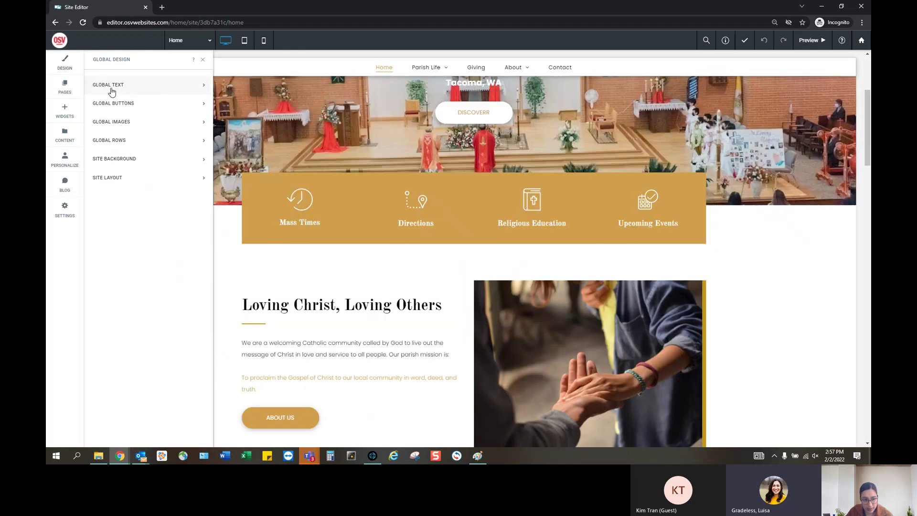
click(111, 91)
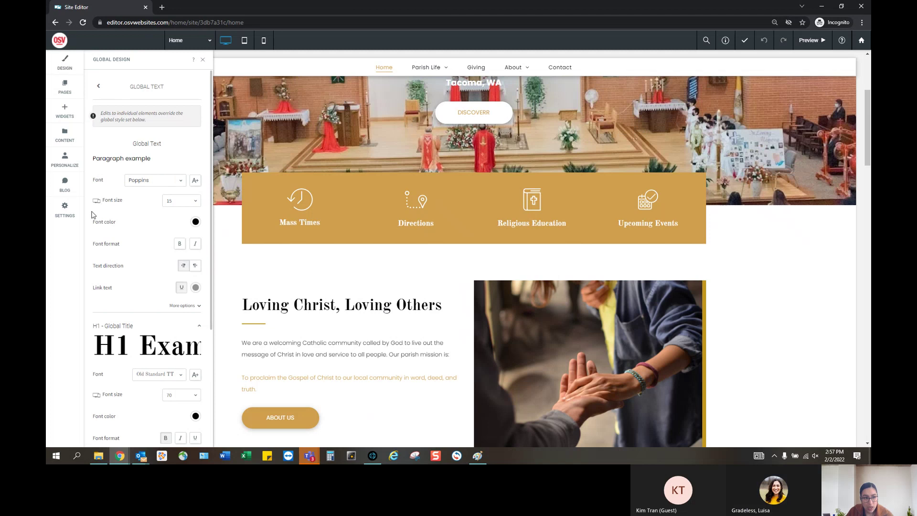
drag(92, 158, 152, 160)
Examine the paragraph text in the Home page's mission and Mass Times sections and open the list of global paragraph fonts.
scroll(284, 261, down, 2)
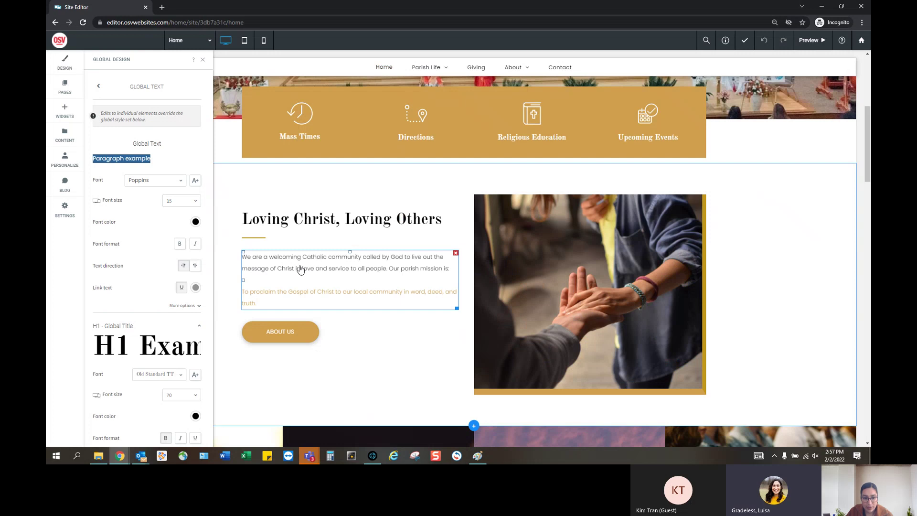
scroll(308, 286, down, 9)
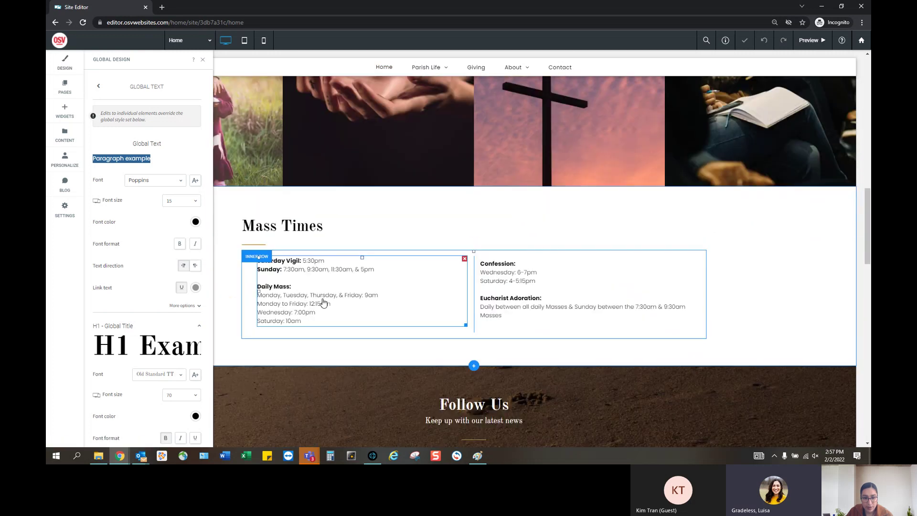
scroll(322, 301, up, 5)
scroll(337, 315, down, 4)
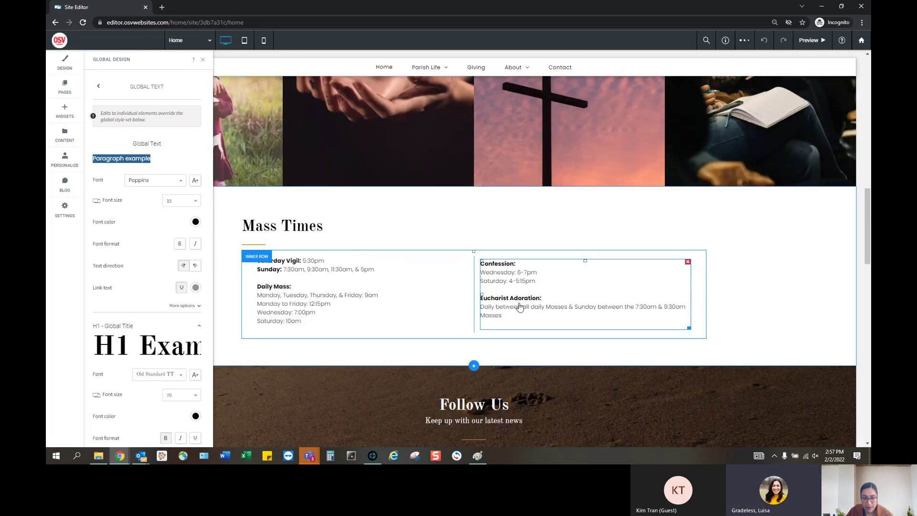
scroll(454, 328, up, 7)
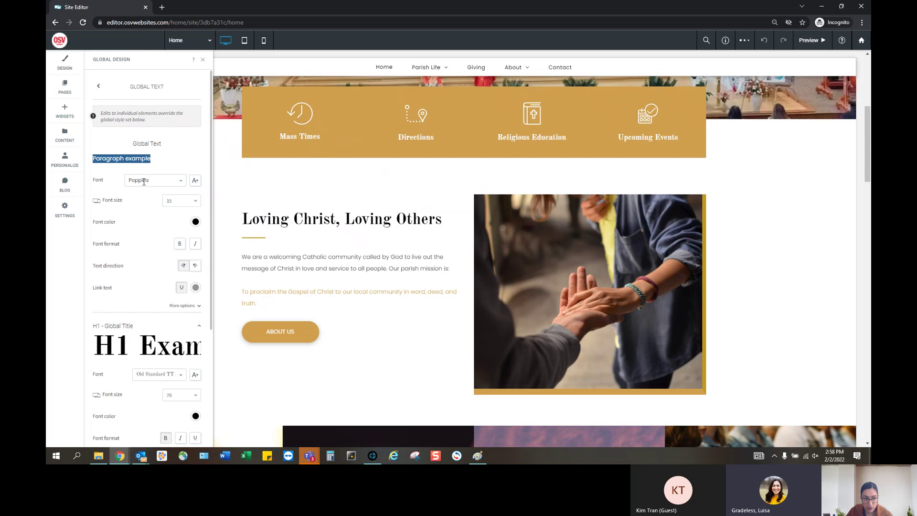
click(144, 181)
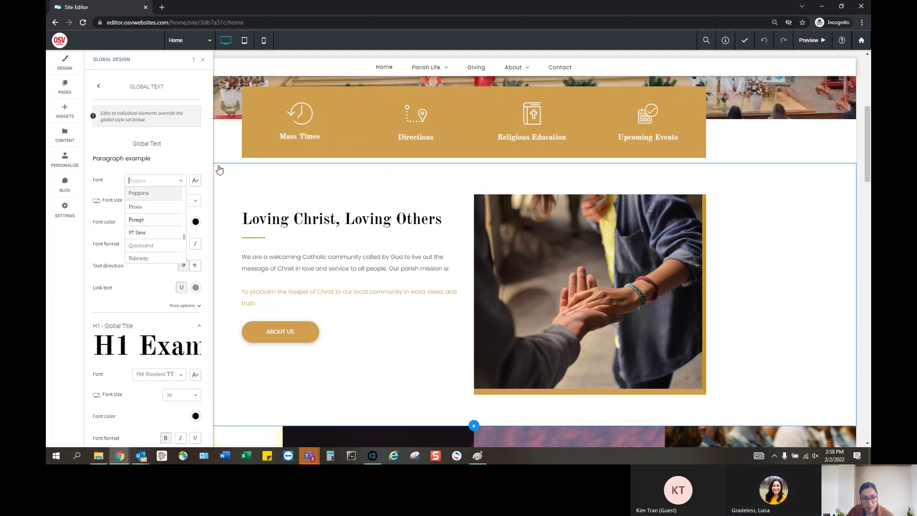
Close the list of global paragraph fonts and highlight the paragraph example text.
click(168, 157)
double_click(102, 160)
drag(129, 164, 155, 159)
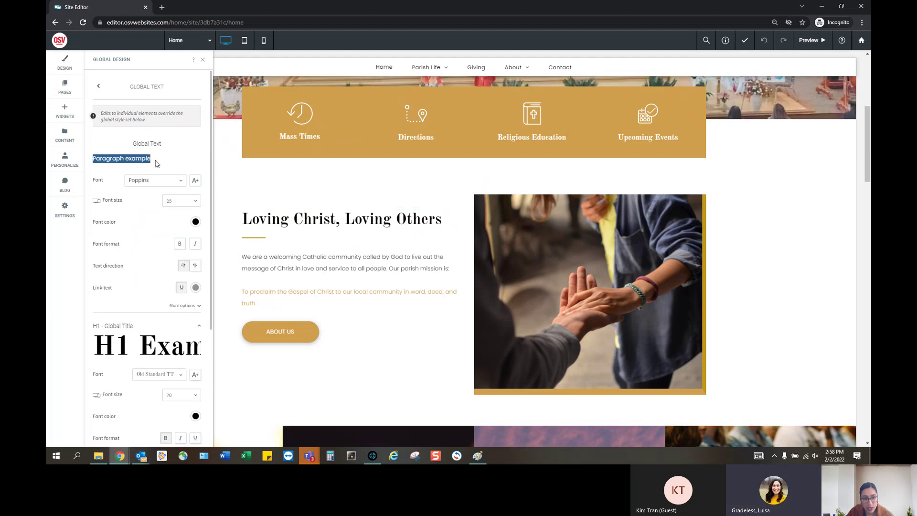
Show the color pickers for the global paragraph's font color and link text, closing each without choosing a color.
click(196, 222)
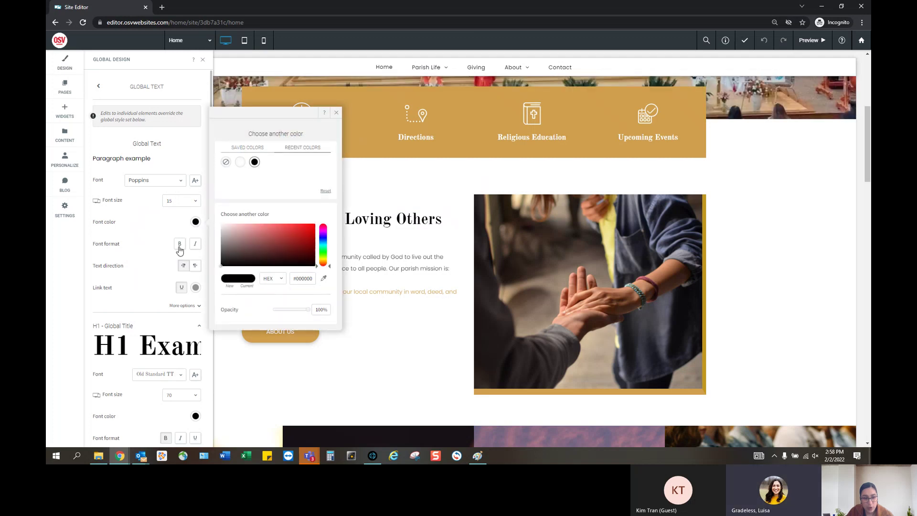
click(157, 260)
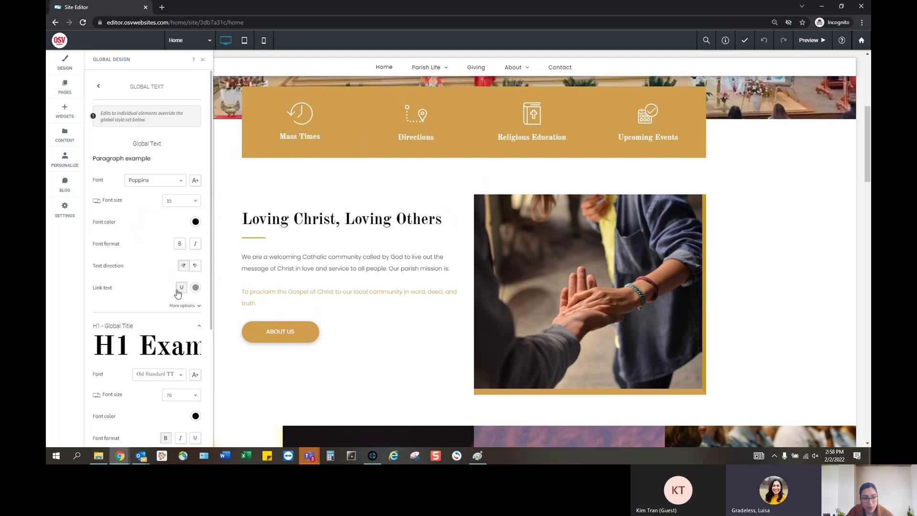
click(195, 287)
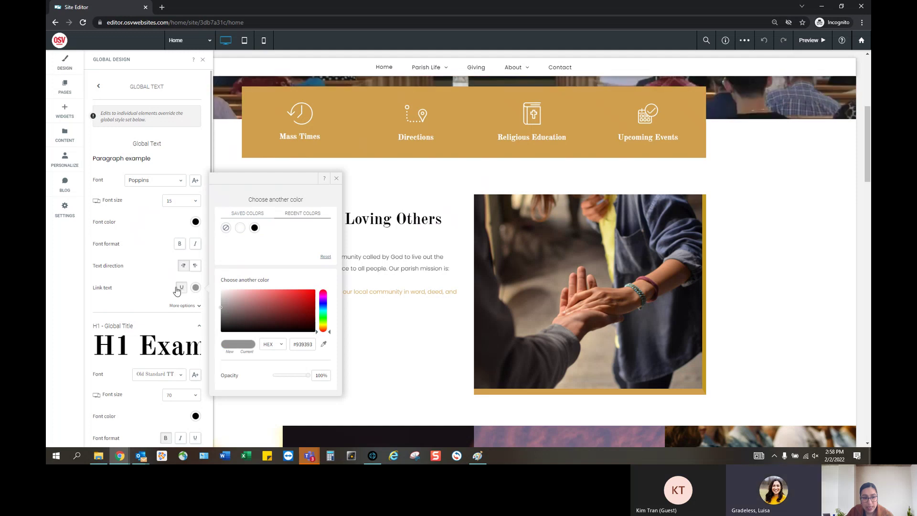
click(335, 180)
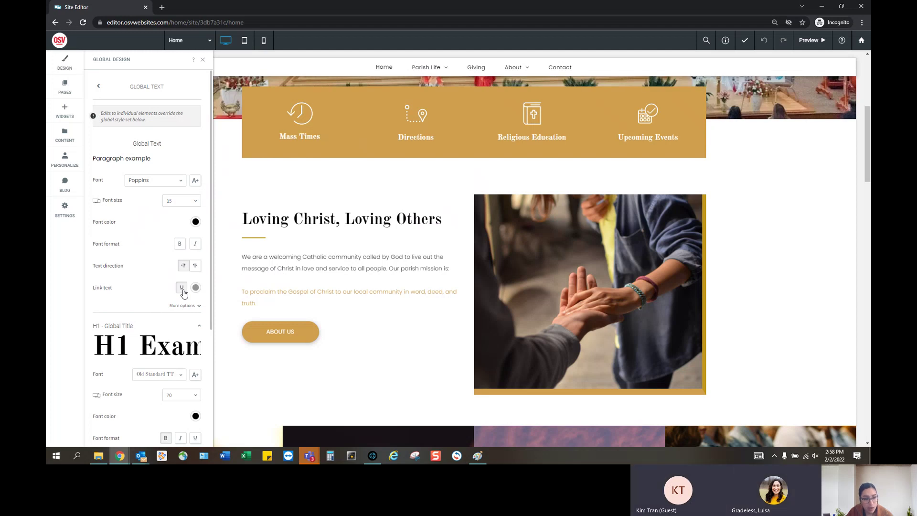
Examine the H1 global title settings and font list alongside the Home page's Welcome heading, and collapse the H1 section.
scroll(153, 215, down, 1)
scroll(153, 215, down, 3)
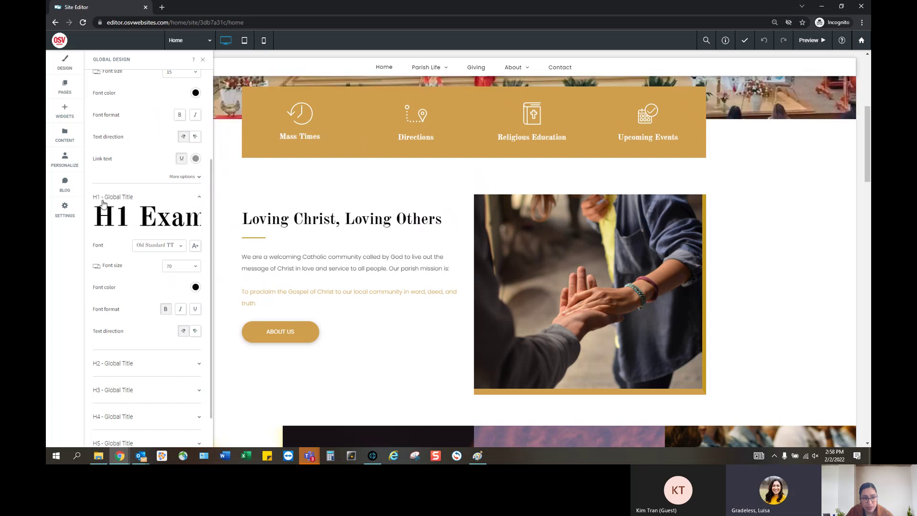
scroll(365, 248, up, 5)
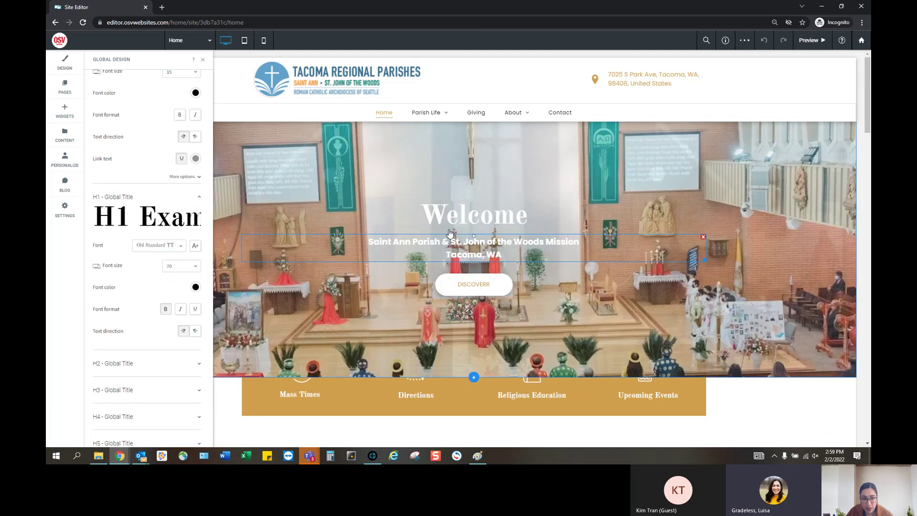
click(149, 246)
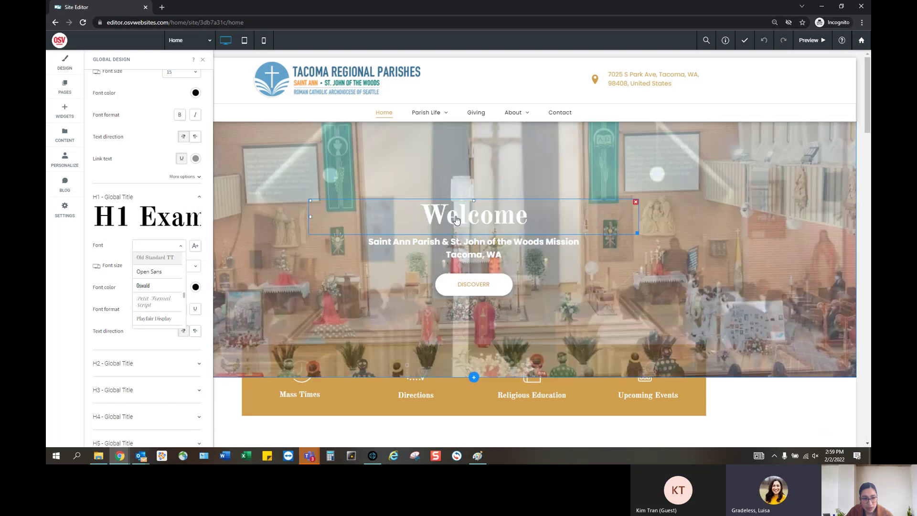
click(171, 237)
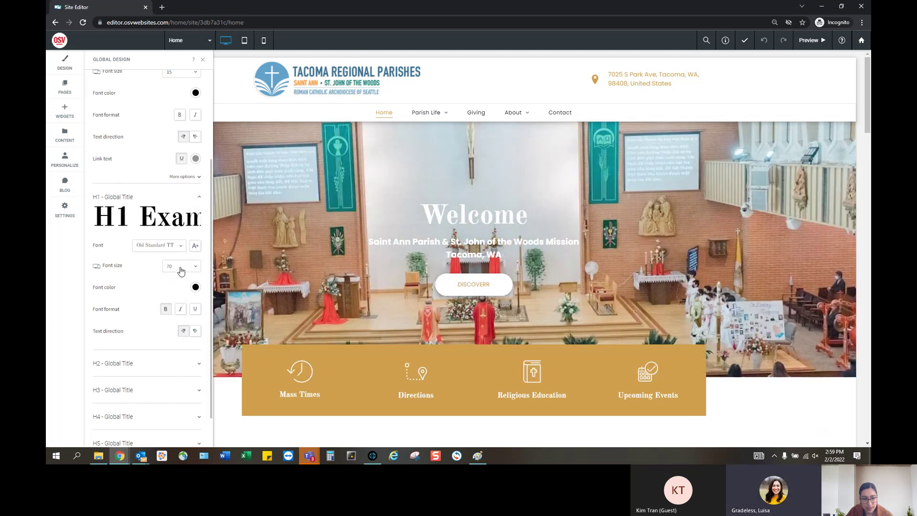
scroll(145, 236, down, 1)
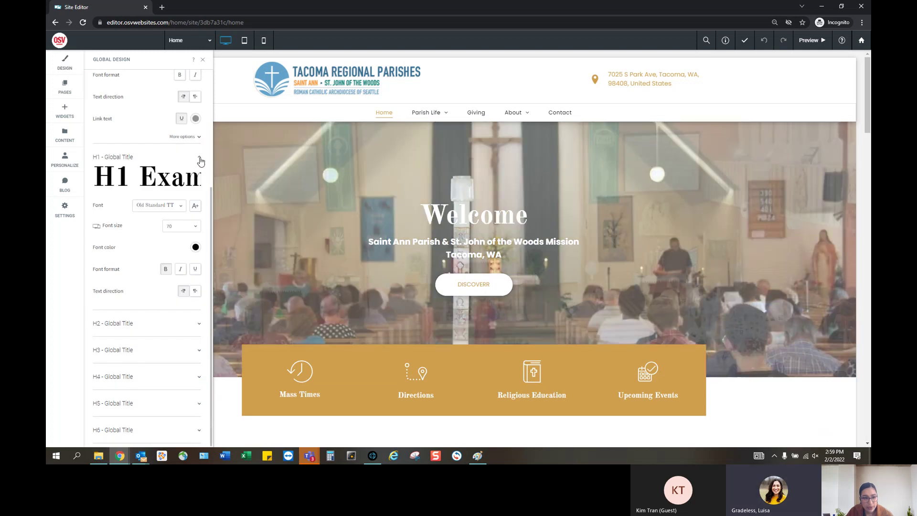
click(201, 161)
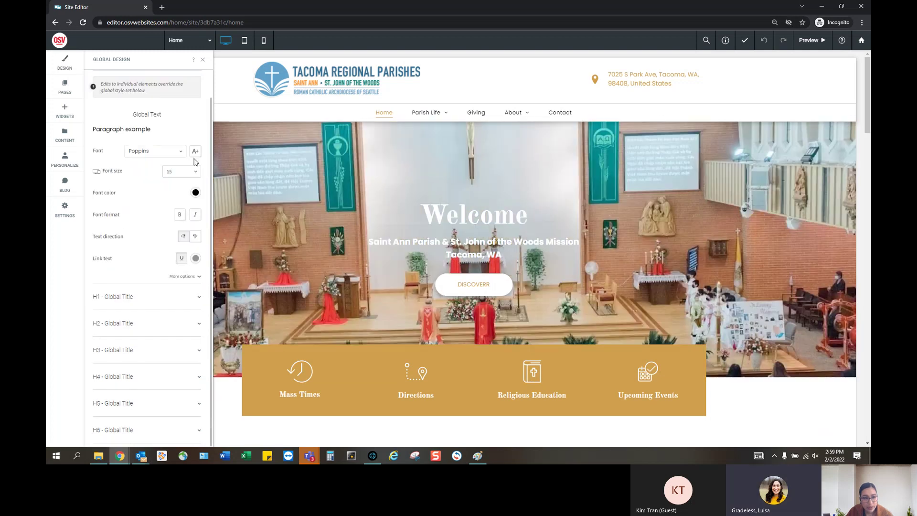
Expand the H2 and H3 global title settings and highlight the H3 example text.
scroll(181, 149, up, 1)
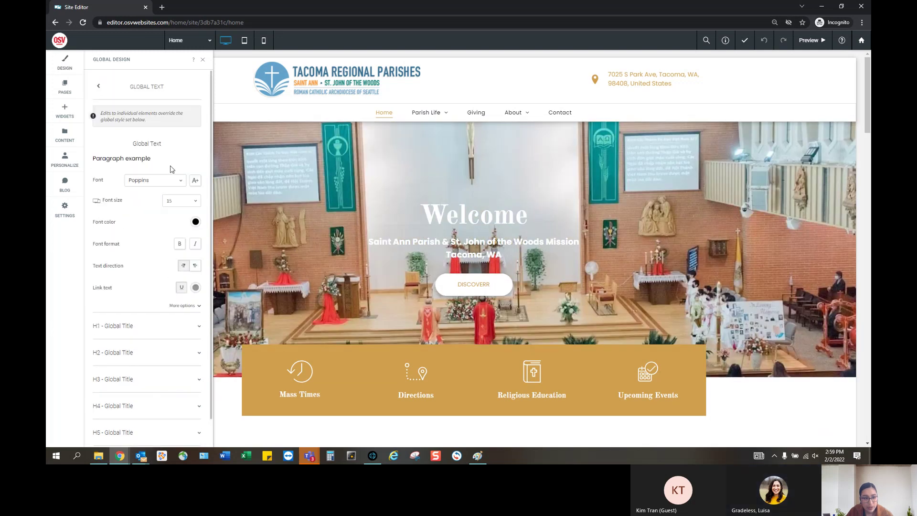
scroll(196, 326, down, 1)
click(197, 326)
scroll(143, 258, down, 4)
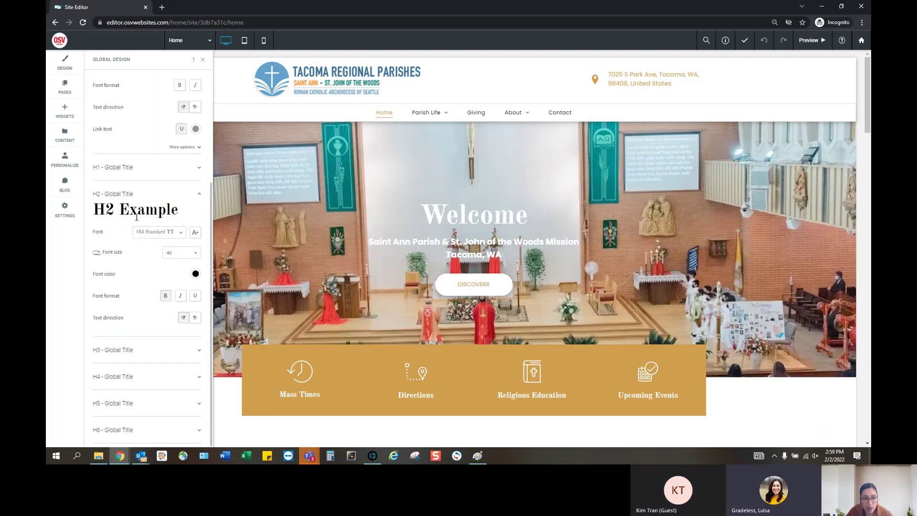
click(180, 352)
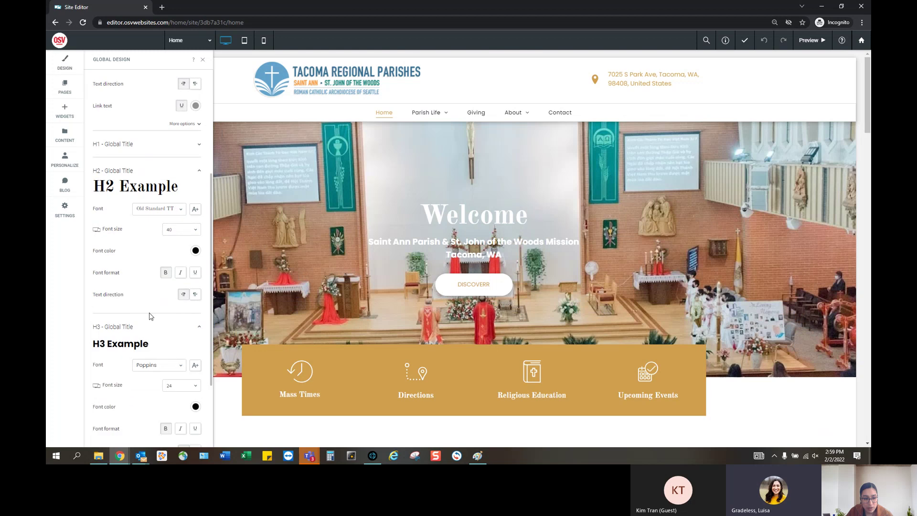
scroll(102, 234, down, 3)
drag(93, 237, 152, 242)
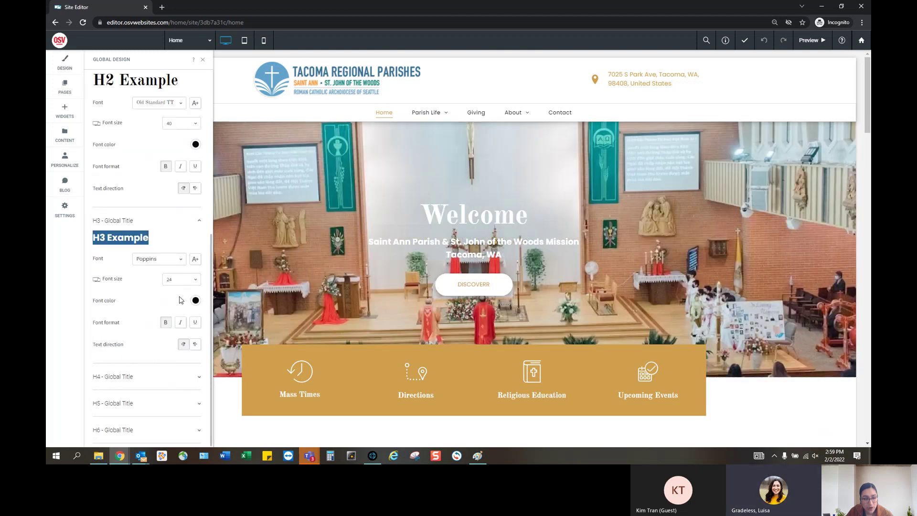
Compare the H2 and H3 global title examples with the headings and text on the Home page.
scroll(382, 229, down, 1)
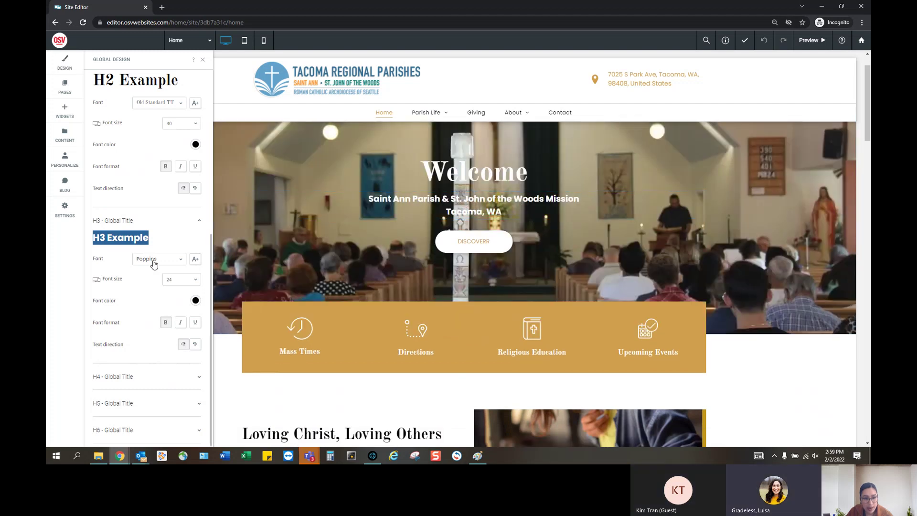
scroll(328, 408, down, 3)
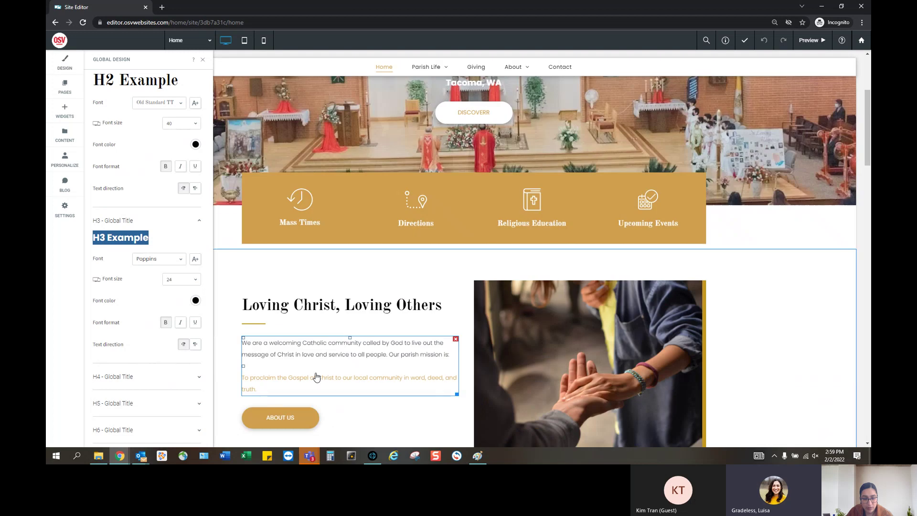
scroll(429, 238, up, 2)
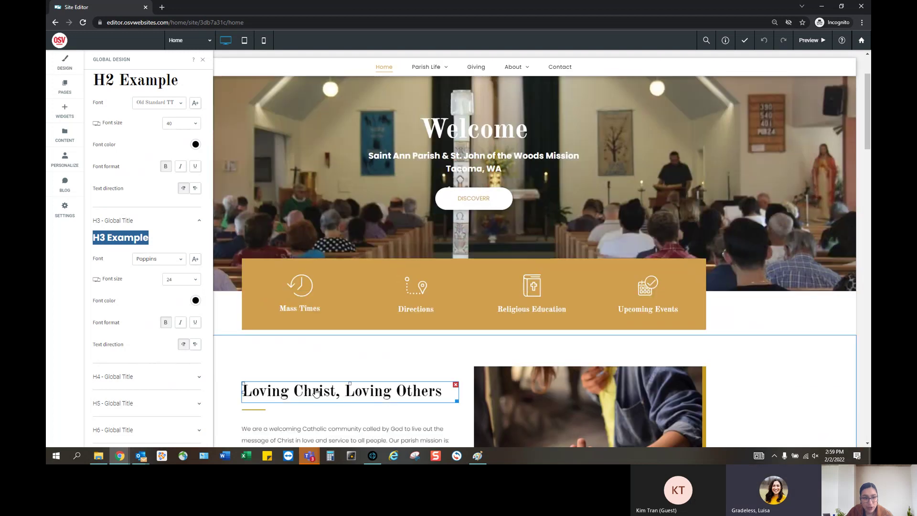
scroll(151, 377, up, 5)
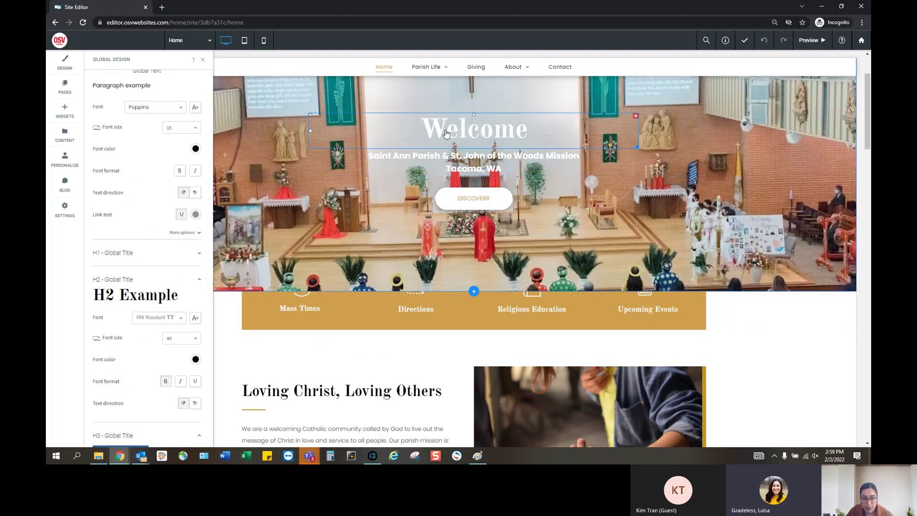
scroll(135, 328, down, 3)
triple_click(136, 325)
scroll(136, 328, down, 2)
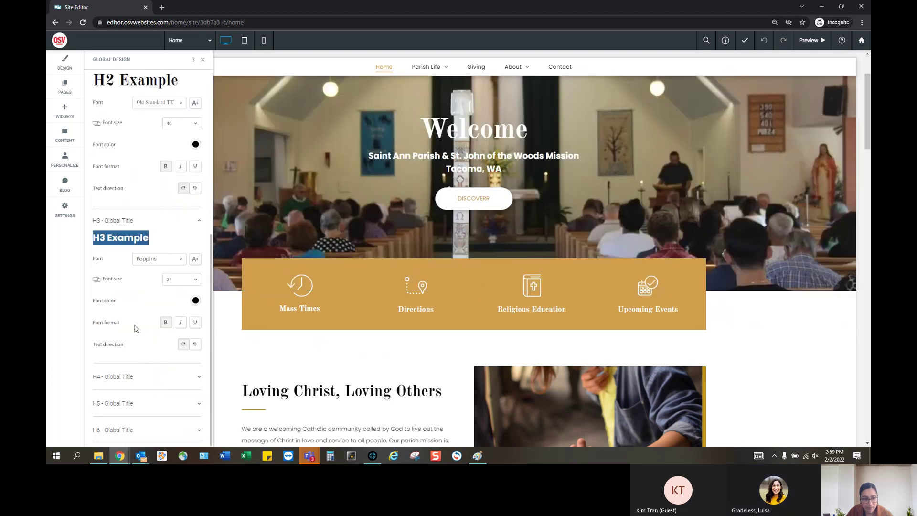
Expand the H4, H5 and H6 global title settings to review their examples and font options.
click(197, 378)
scroll(137, 327, down, 3)
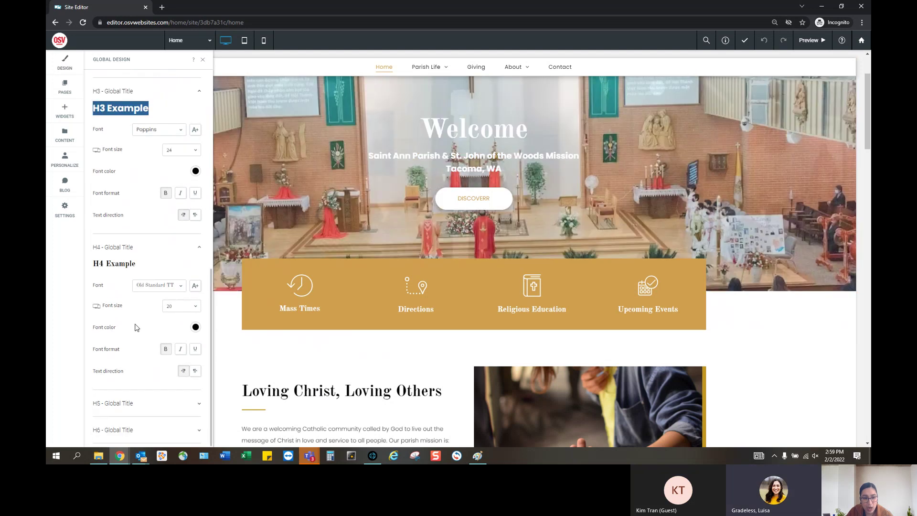
click(185, 404)
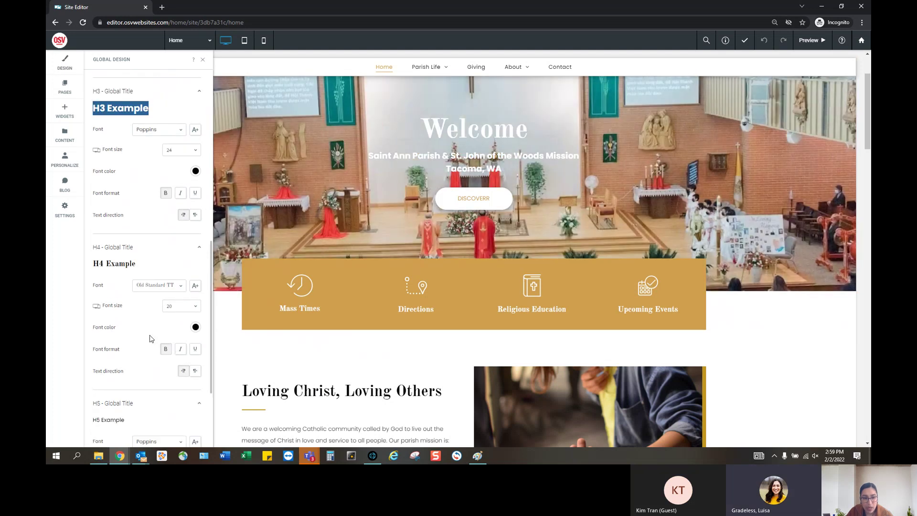
scroll(149, 328, down, 3)
click(156, 420)
scroll(155, 296, down, 2)
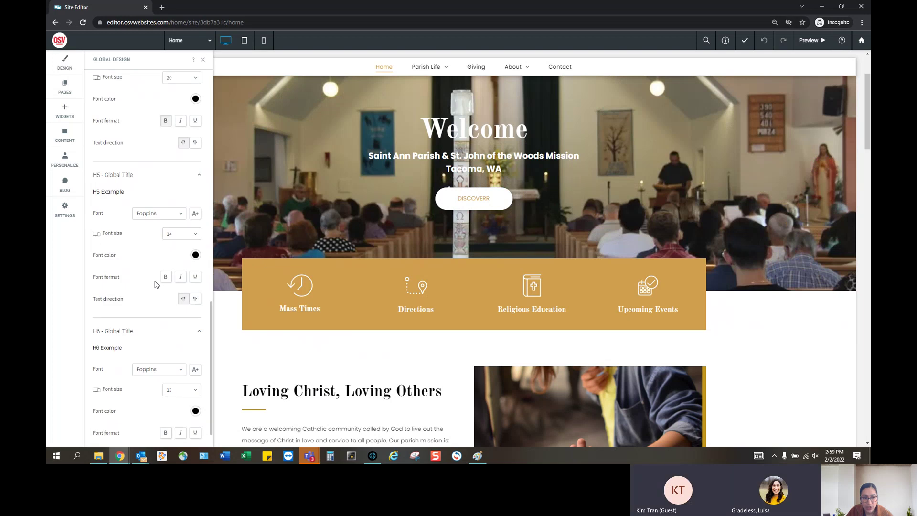
scroll(156, 284, down, 1)
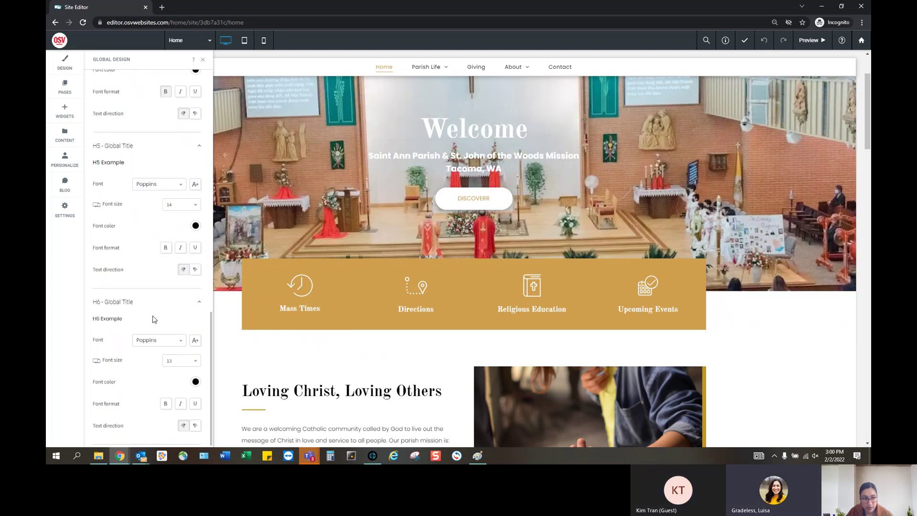
Leave Global Text for the Global Buttons settings and show the available button layouts.
scroll(153, 318, up, 15)
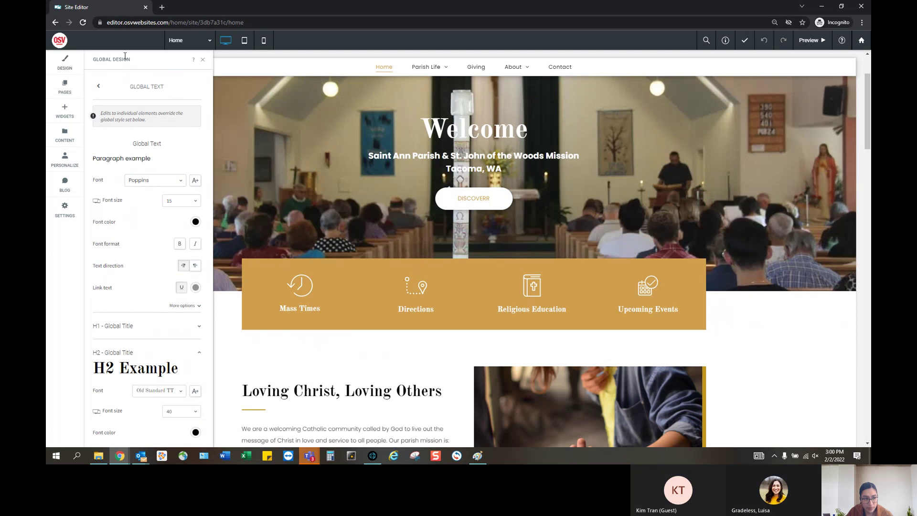
click(97, 86)
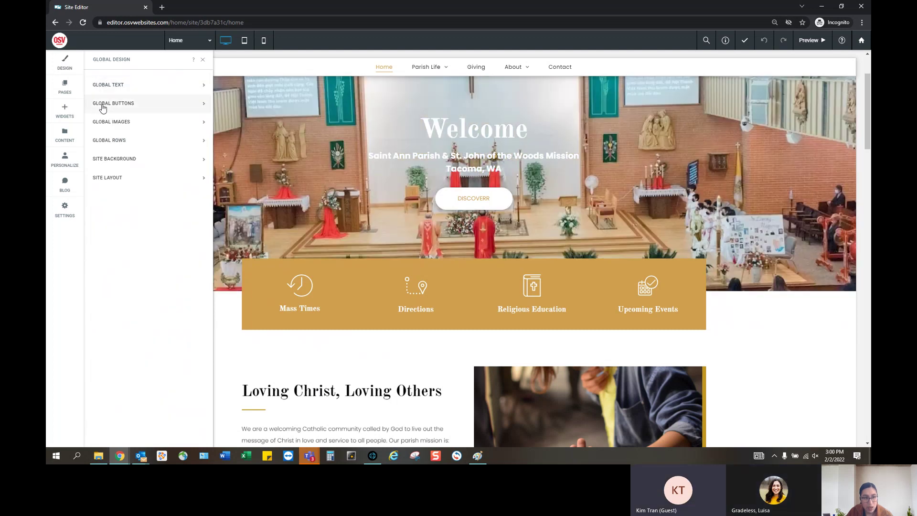
click(152, 105)
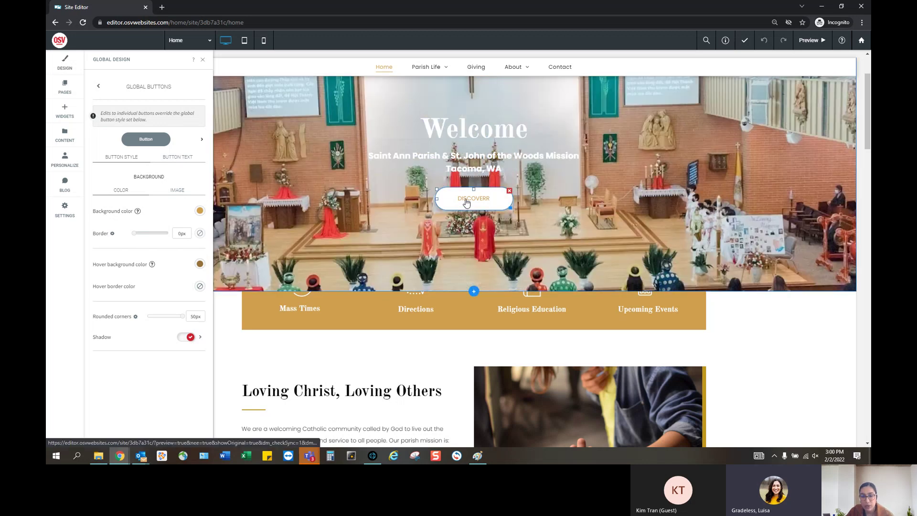
click(201, 139)
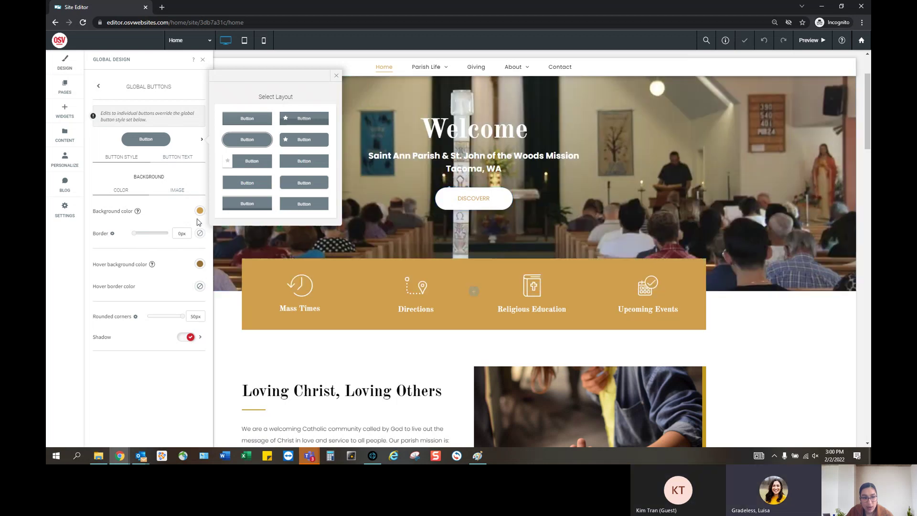
Close the button layouts, review the Home page's About Us button and highlight the Hover background color option.
mouse_move(137, 214)
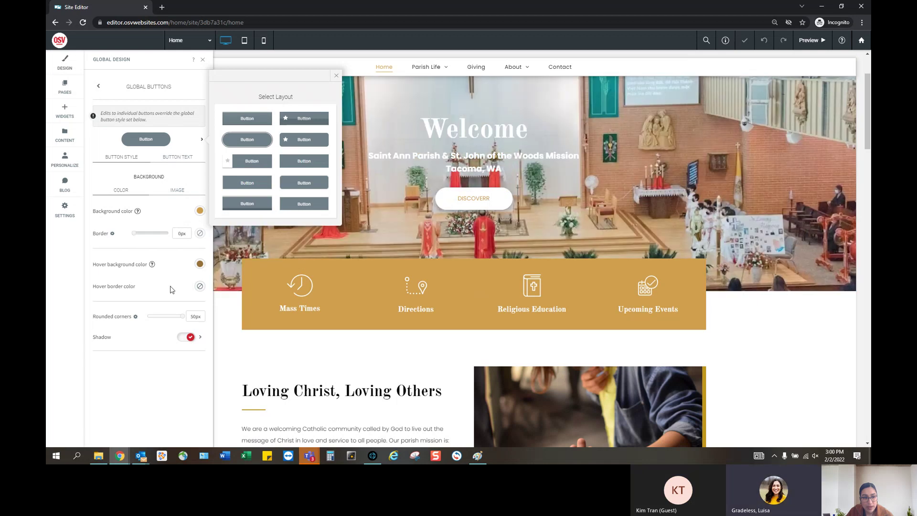
drag(103, 271, 182, 270)
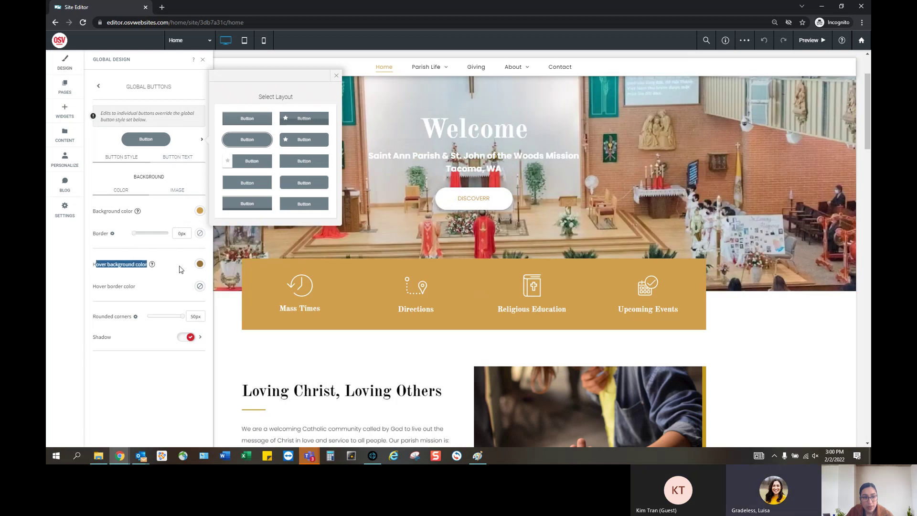
click(172, 272)
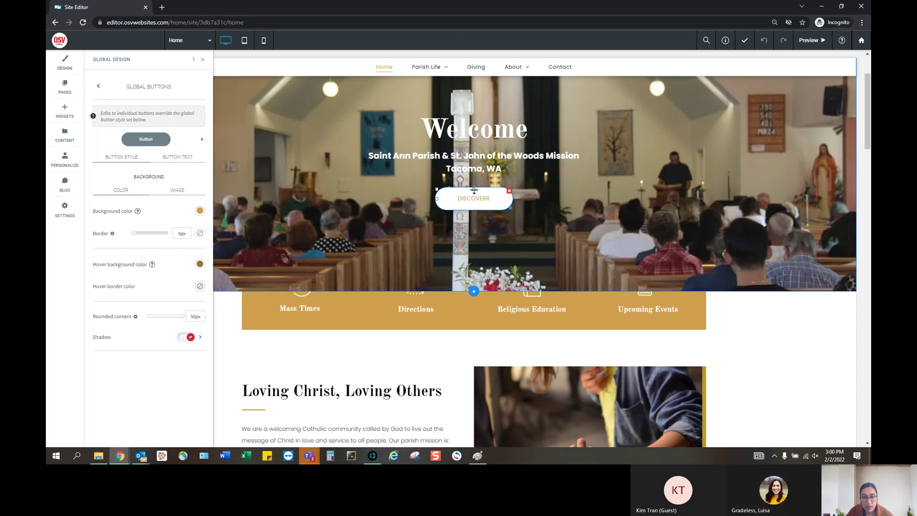
scroll(470, 270, down, 1)
scroll(470, 270, down, 4)
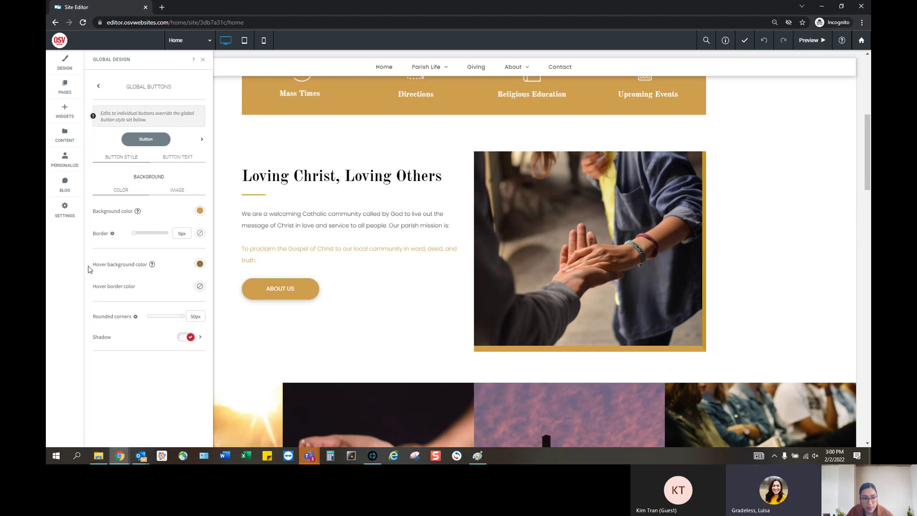
drag(92, 265, 148, 265)
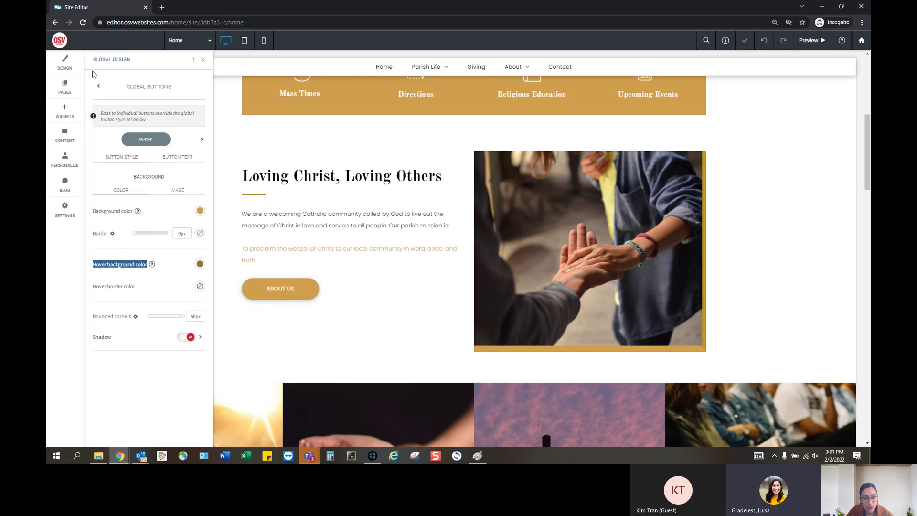
Leave Global Buttons and open the Global Images settings of the global design.
click(99, 92)
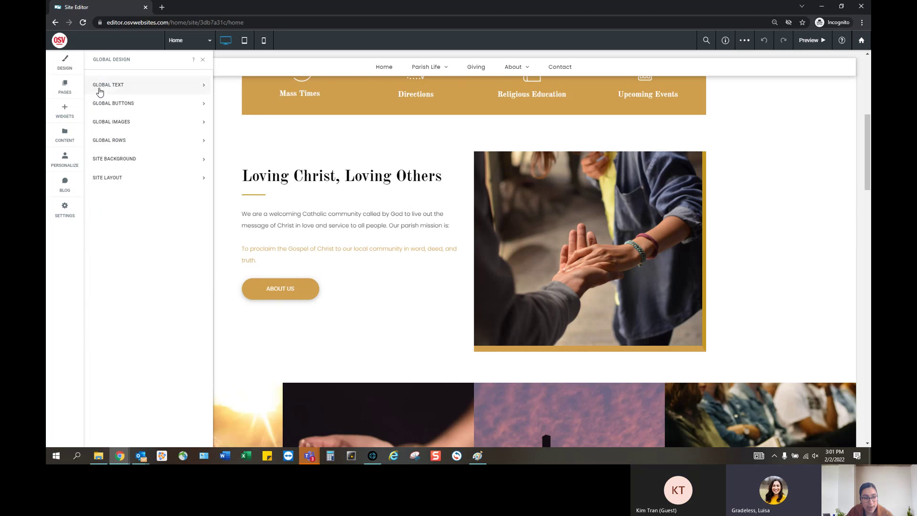
click(140, 128)
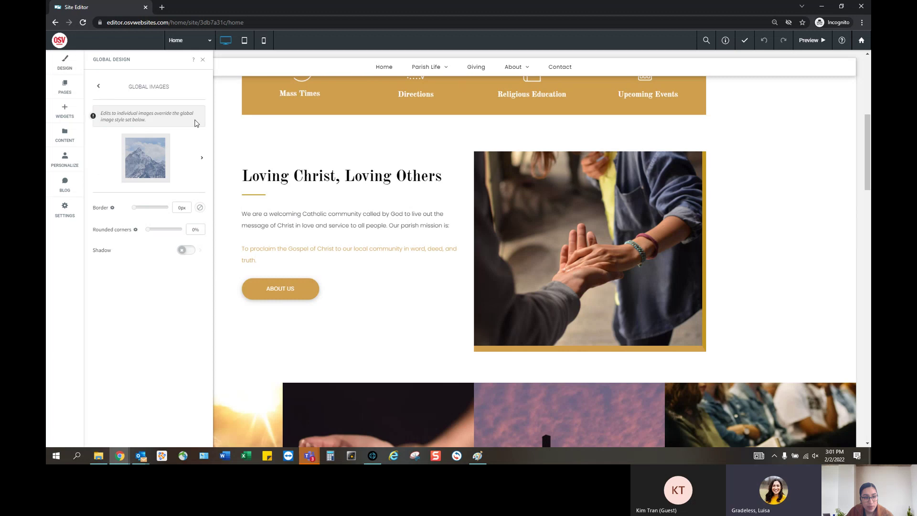
Review the Home page's images and show the layout choices and border setting in Global Images.
scroll(310, 275, up, 5)
scroll(309, 276, up, 1)
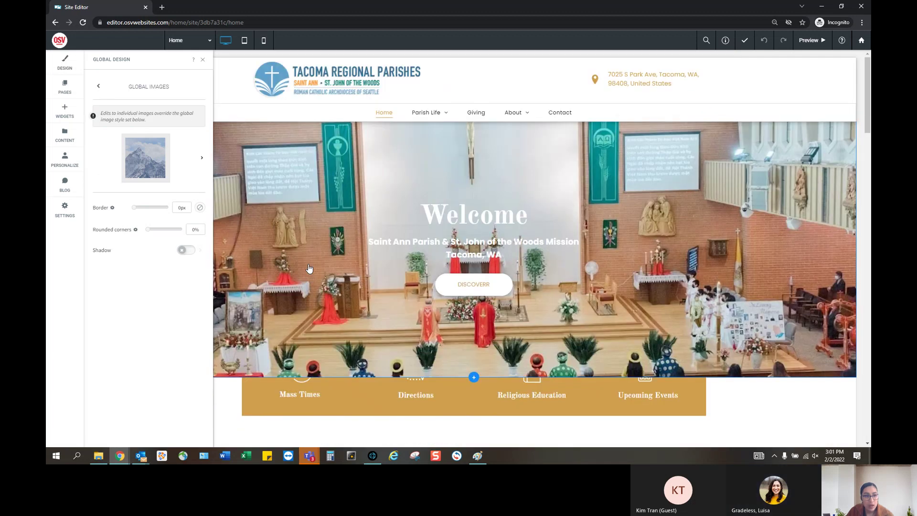
scroll(420, 273, down, 5)
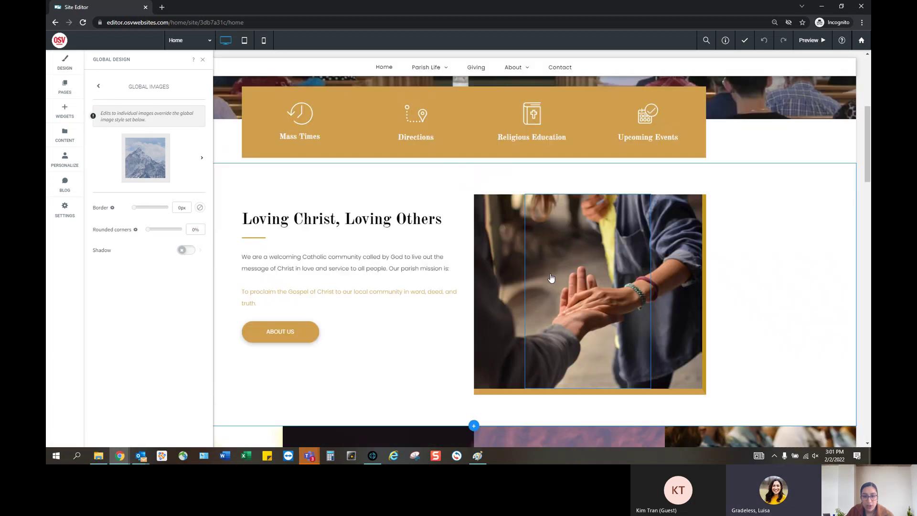
click(201, 158)
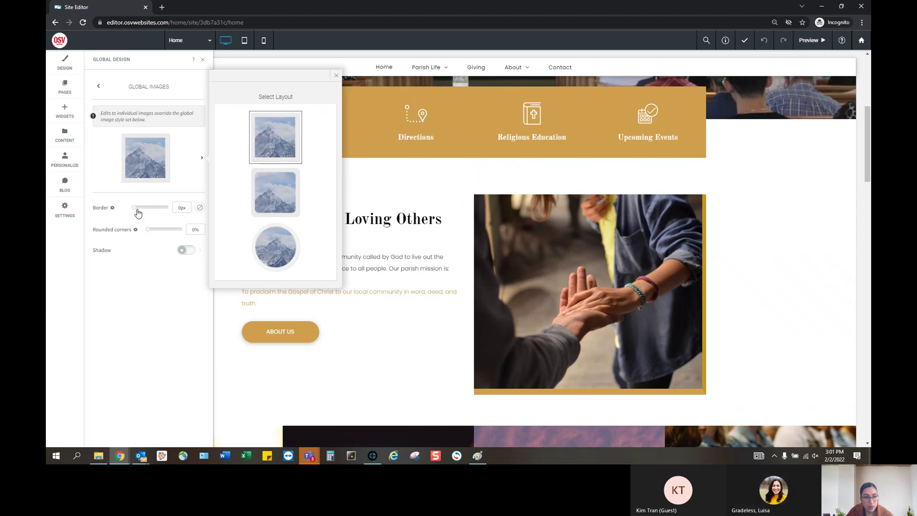
mouse_move(135, 208)
mouse_down()
mouse_move(153, 211)
mouse_move(123, 208)
mouse_up()
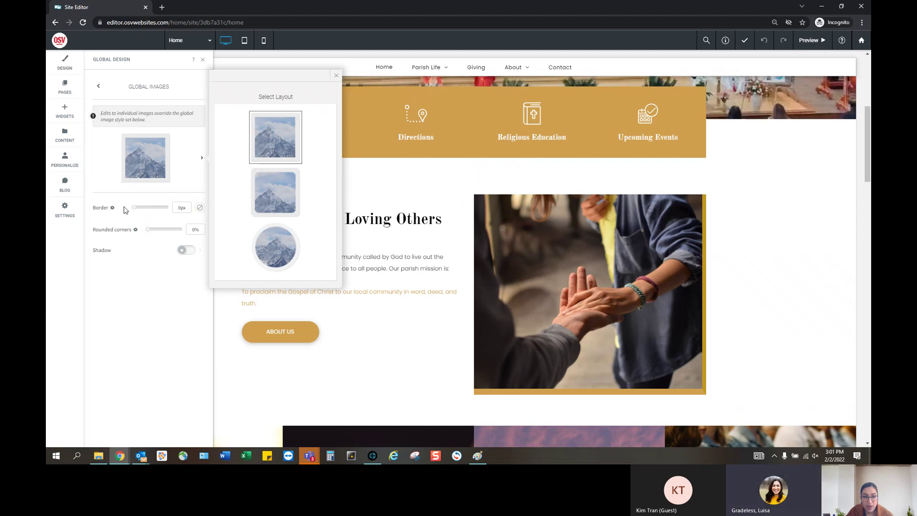
click(136, 172)
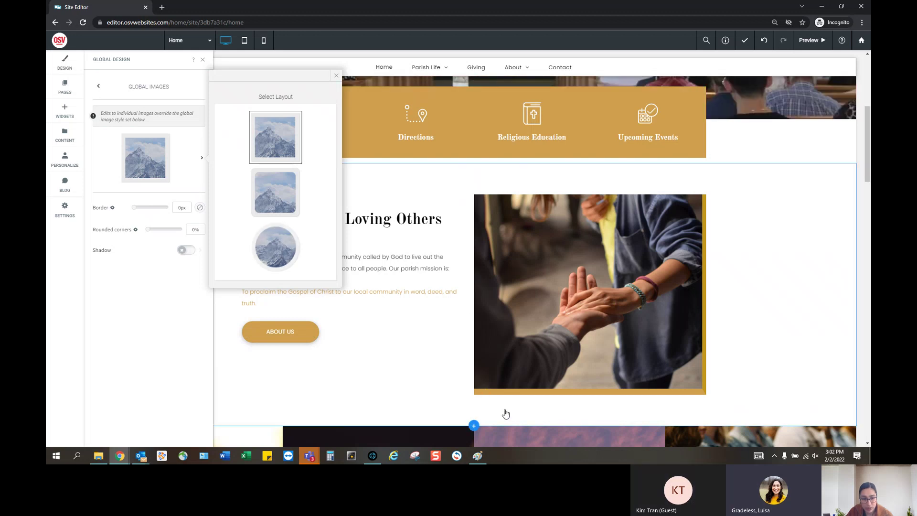
click(302, 334)
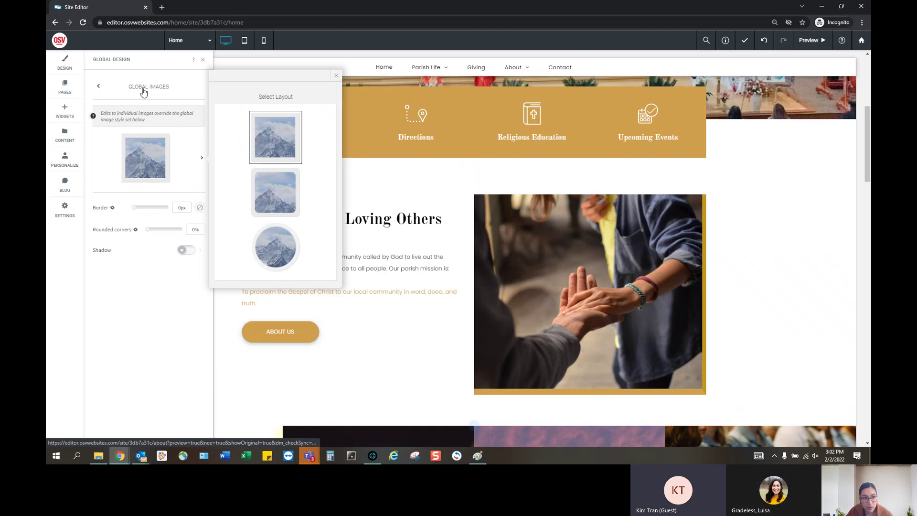
Leave Global Images, open the Global Rows settings and expand the Background options.
click(99, 87)
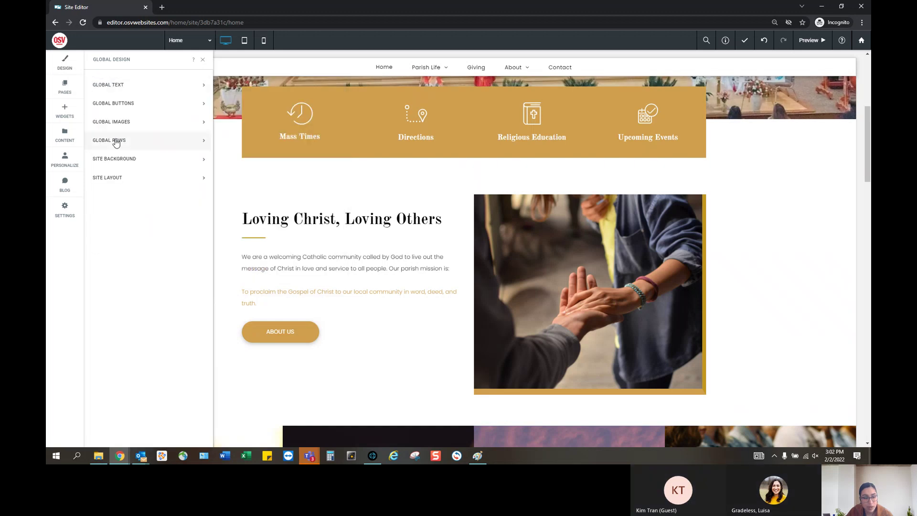
click(114, 140)
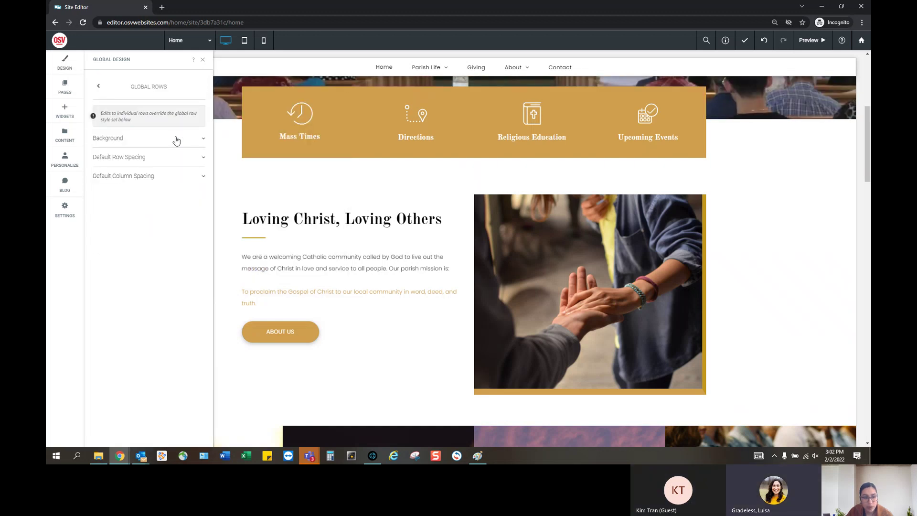
click(196, 139)
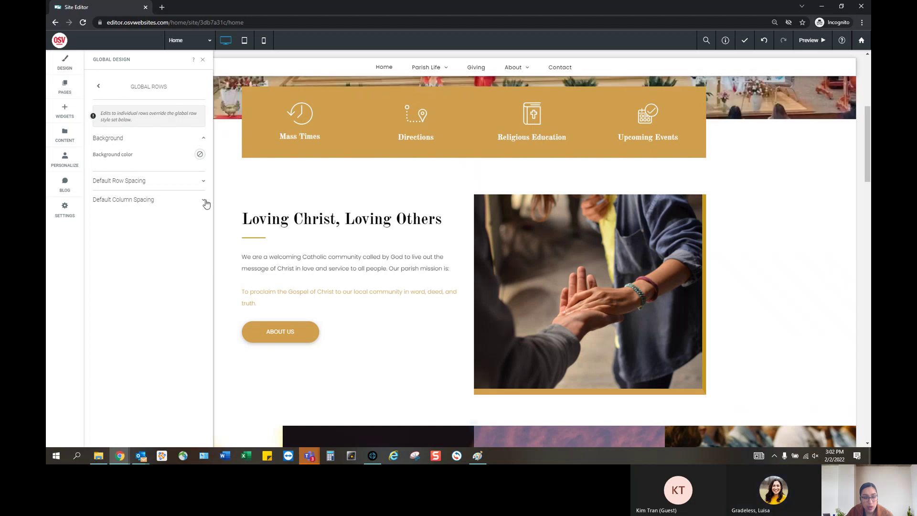
Close the global design settings and examine how the Home page is divided into rows, from the Welcome banner to the Loving Christ section.
scroll(258, 213, up, 3)
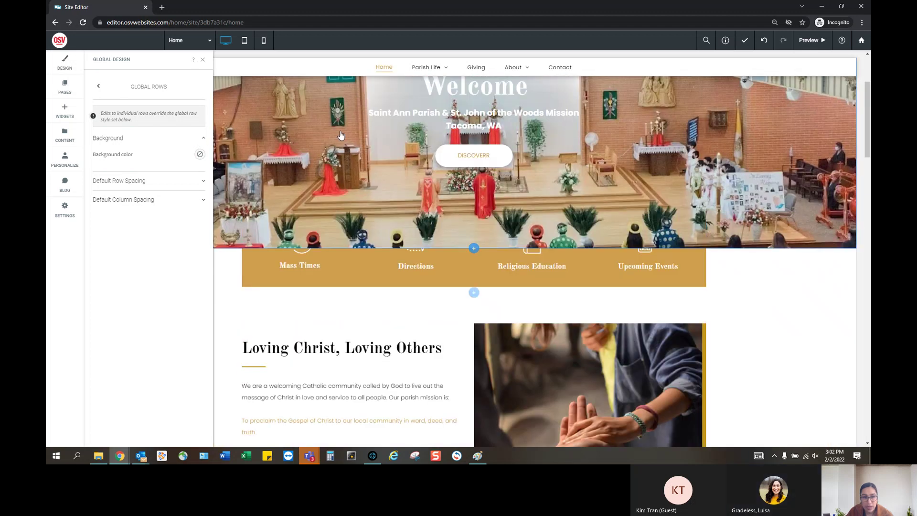
click(202, 59)
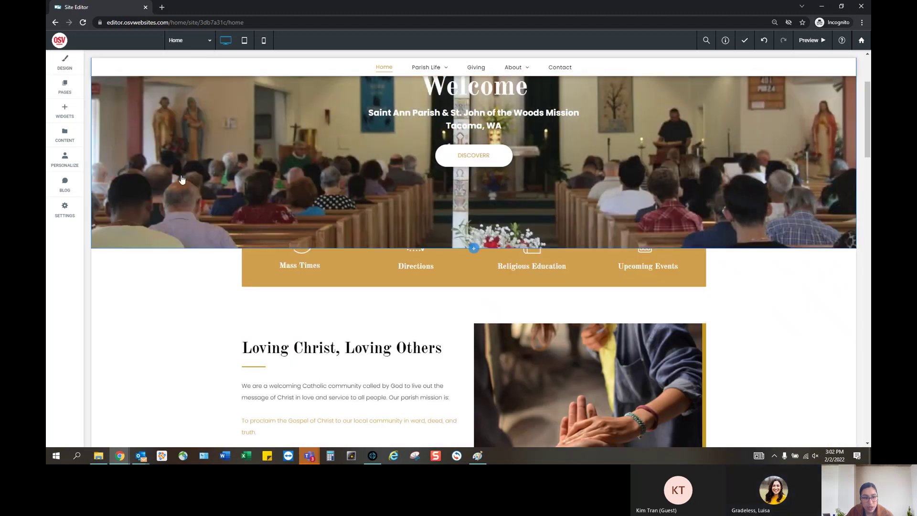
scroll(462, 278, up, 1)
scroll(462, 279, up, 3)
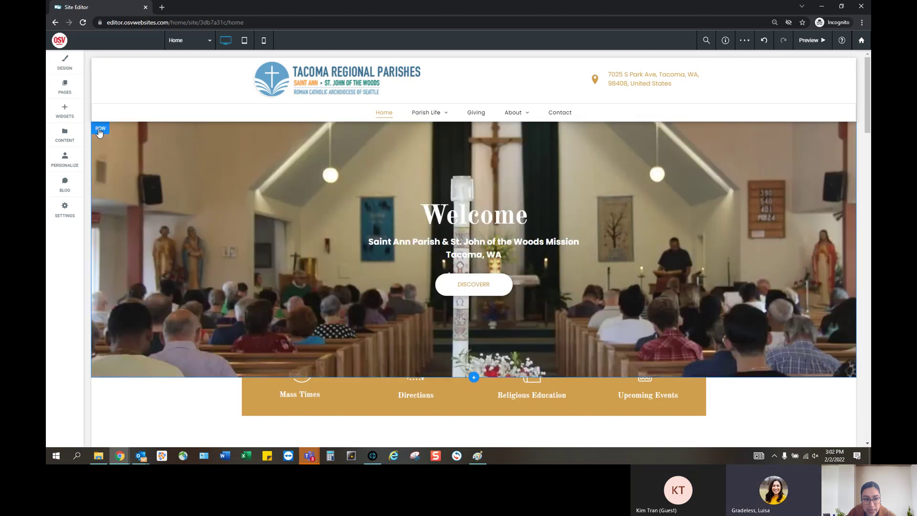
scroll(247, 258, down, 2)
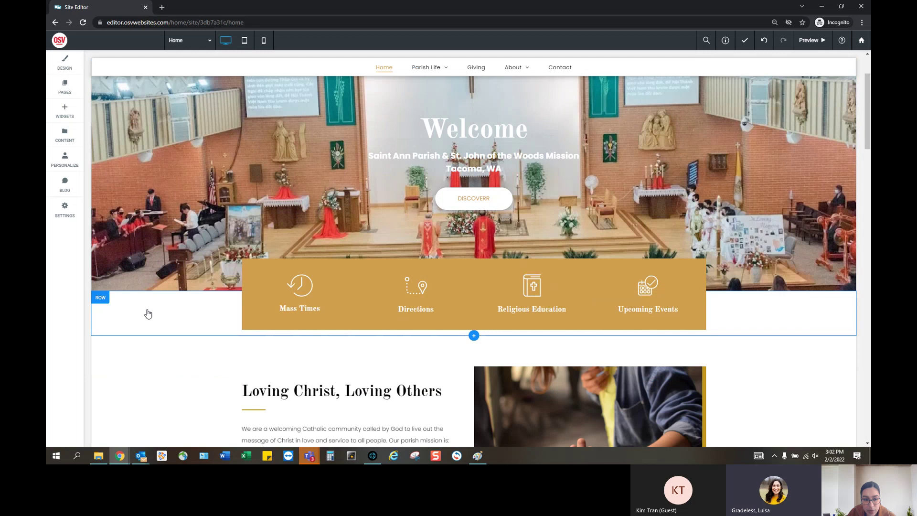
scroll(145, 310, down, 1)
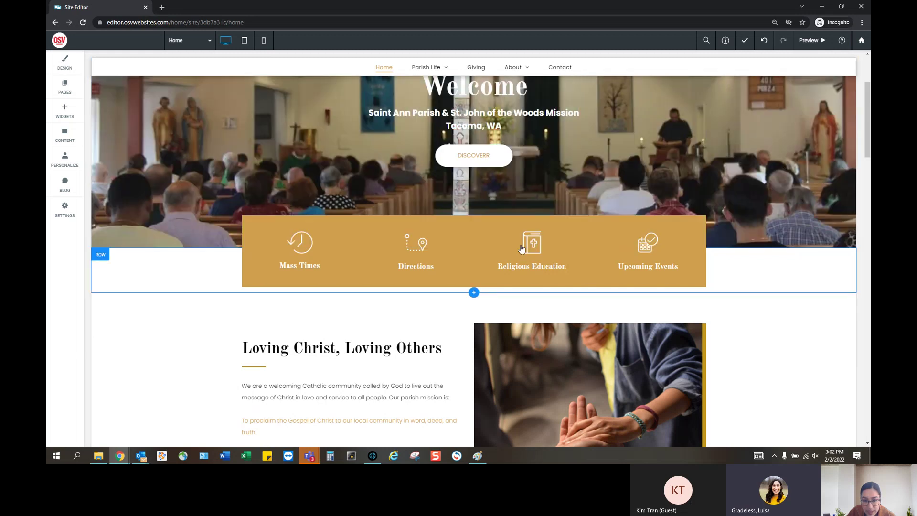
scroll(360, 310, down, 3)
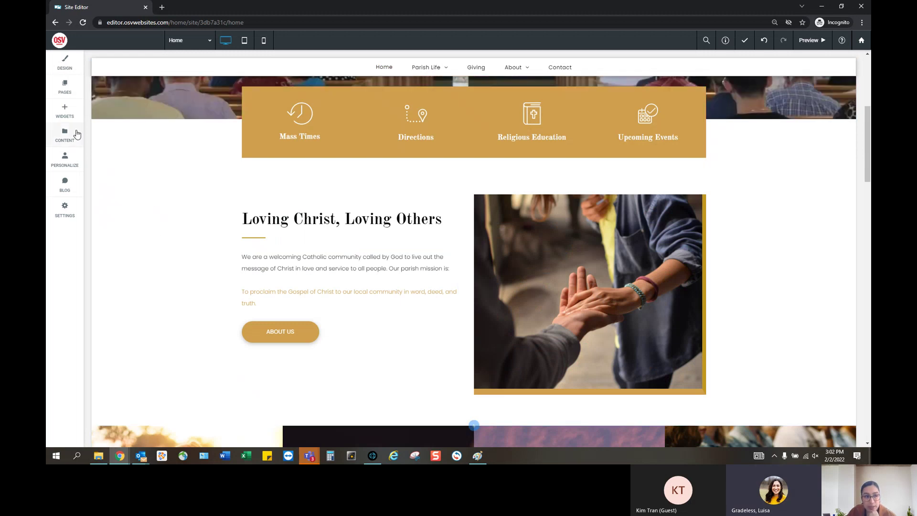
Return to Global Rows, review the background color option and slightly increase the top padding under Default Row Spacing.
click(61, 70)
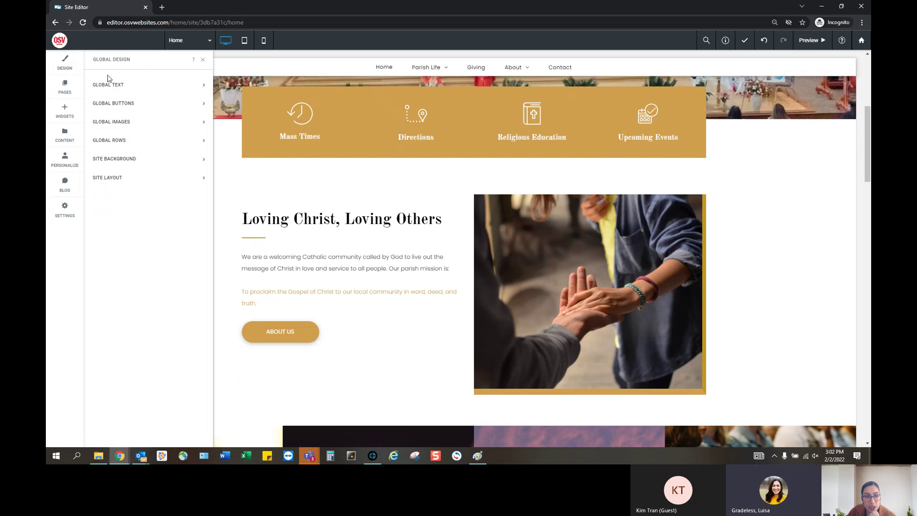
click(130, 141)
click(118, 139)
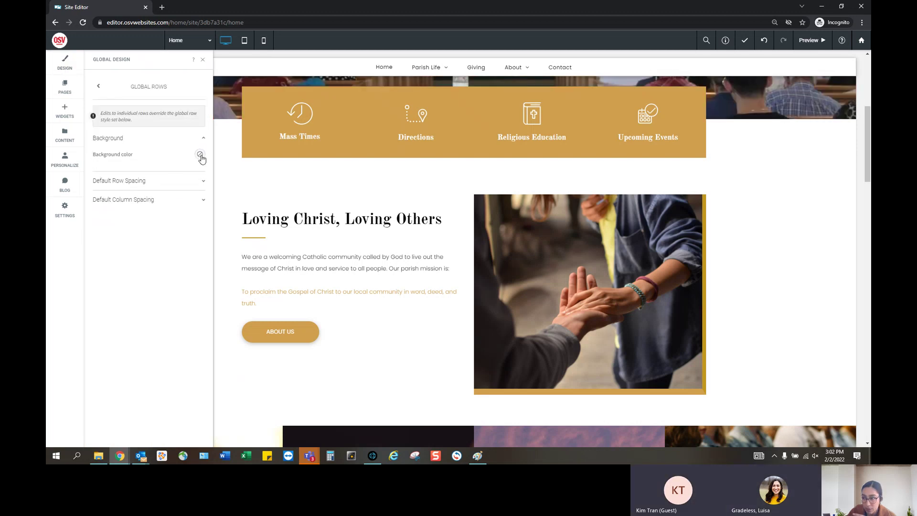
click(200, 155)
click(204, 138)
click(204, 139)
click(200, 158)
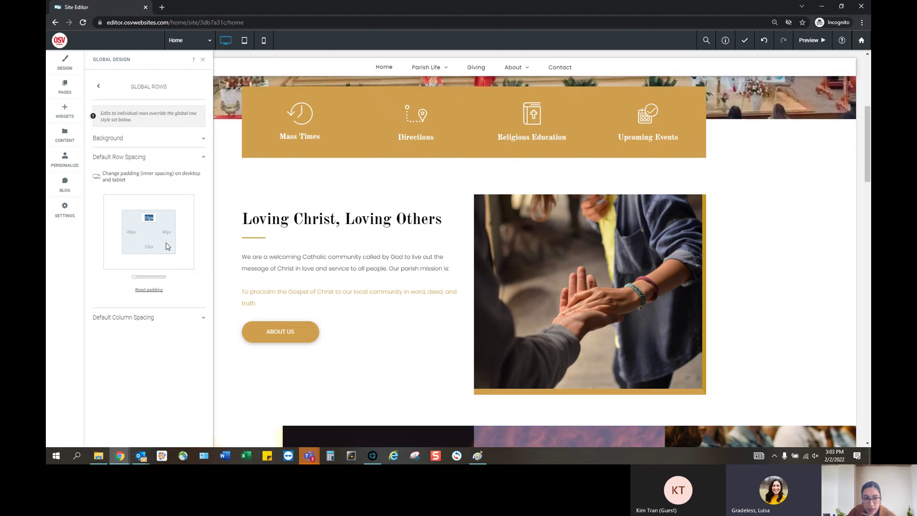
mouse_move(136, 281)
mouse_down()
mouse_move(154, 282)
mouse_move(140, 280)
mouse_up()
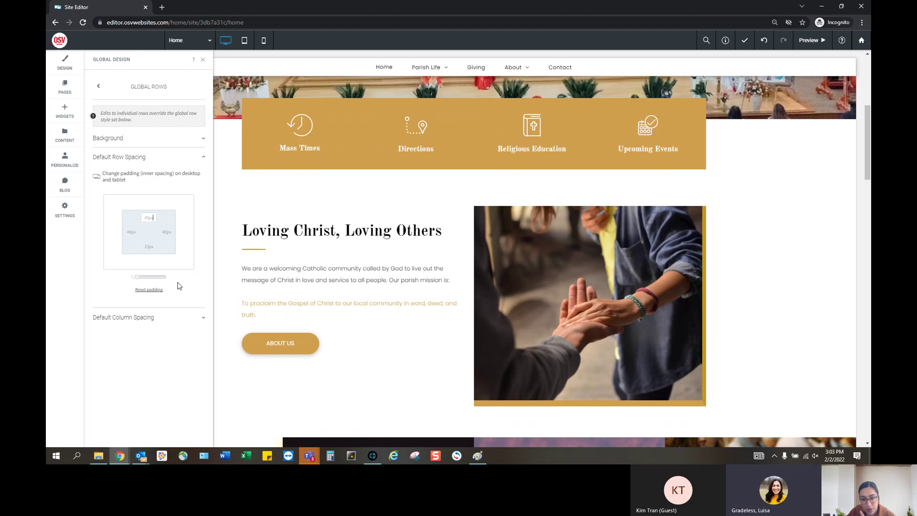
Open the Site Background settings, review the options for all pages and choose Parish Life under Background per page.
click(98, 88)
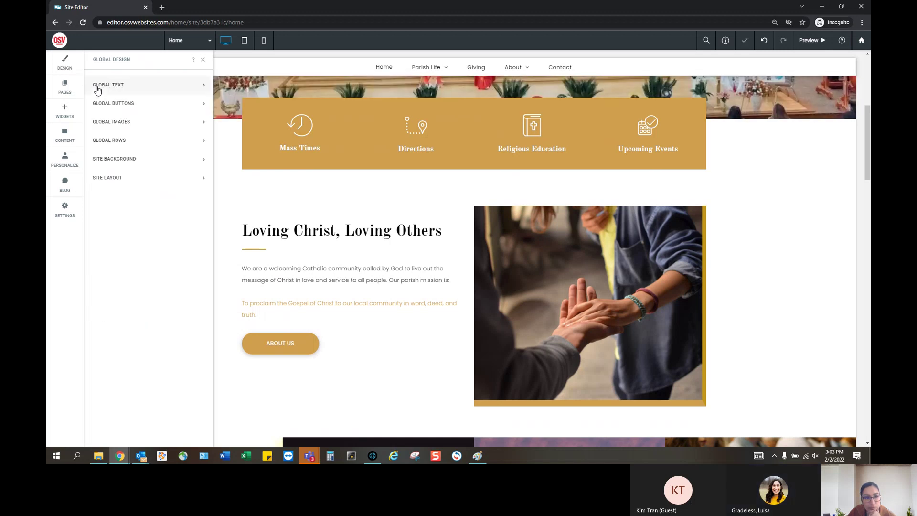
click(122, 159)
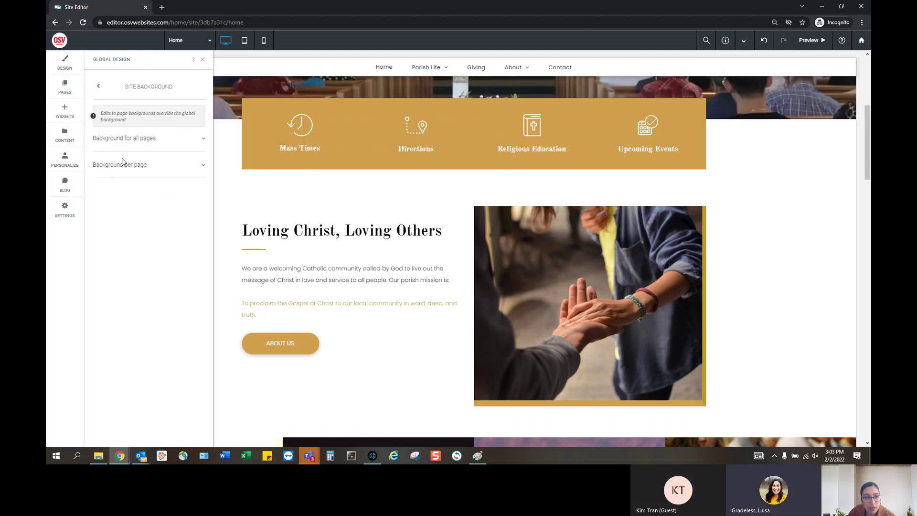
click(194, 144)
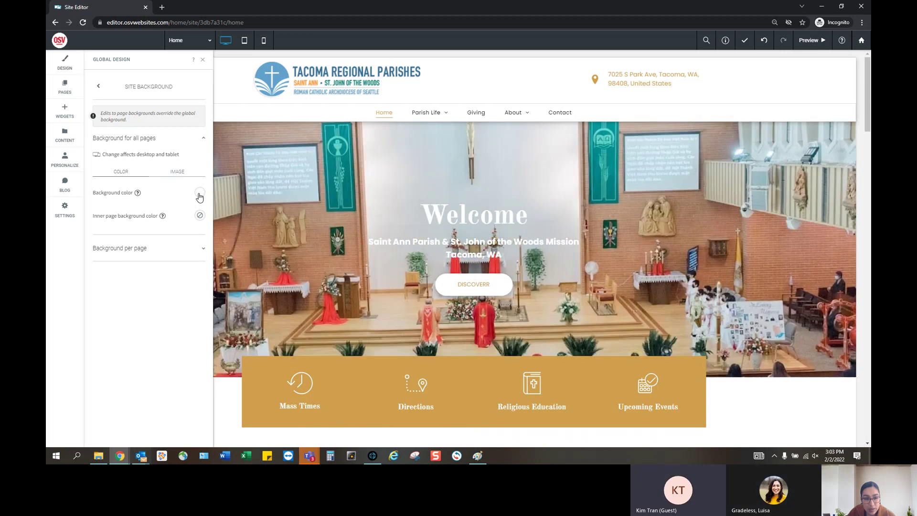
click(201, 251)
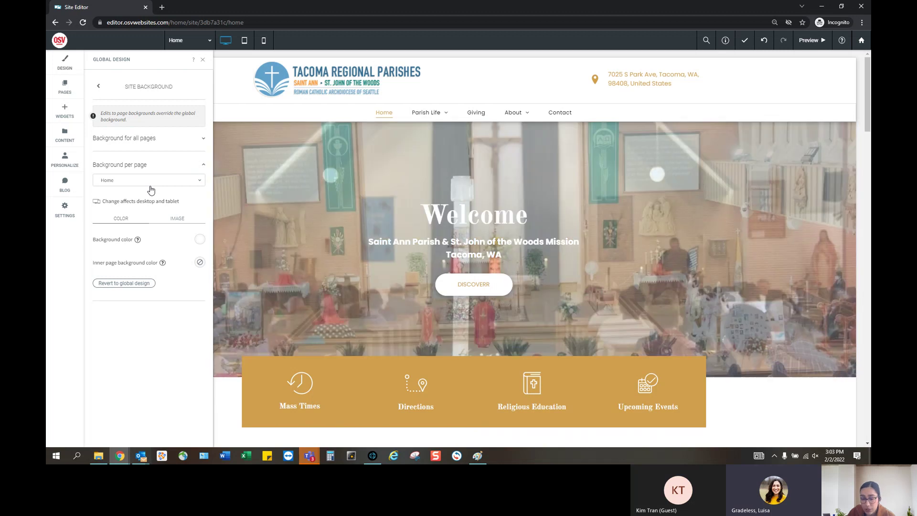
click(150, 184)
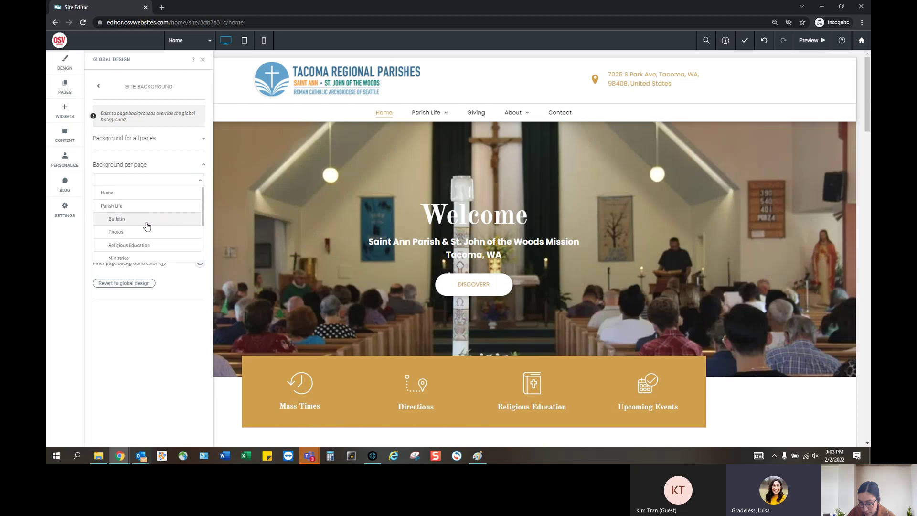
scroll(147, 226, down, 3)
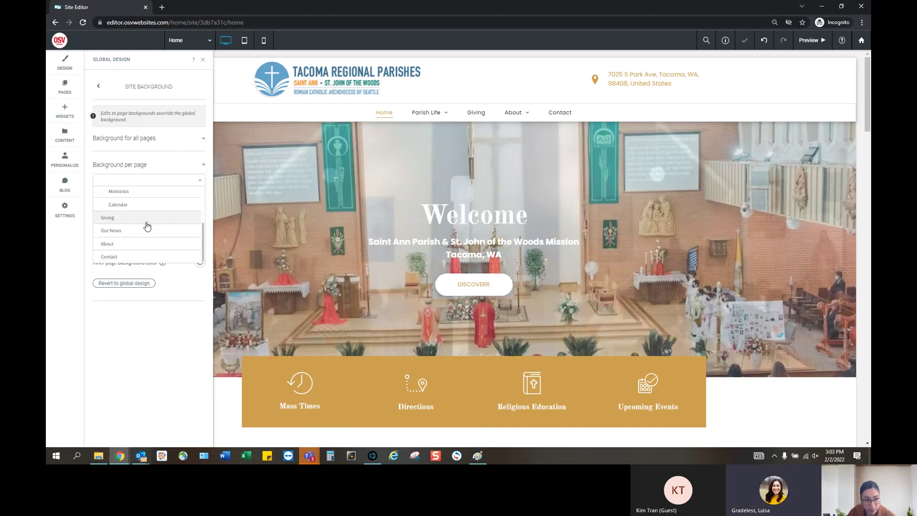
scroll(119, 200, up, 3)
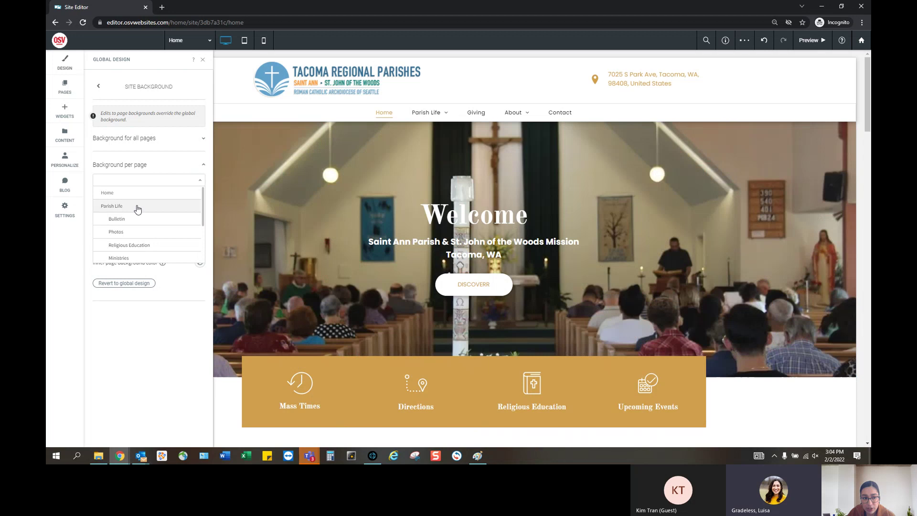
click(137, 207)
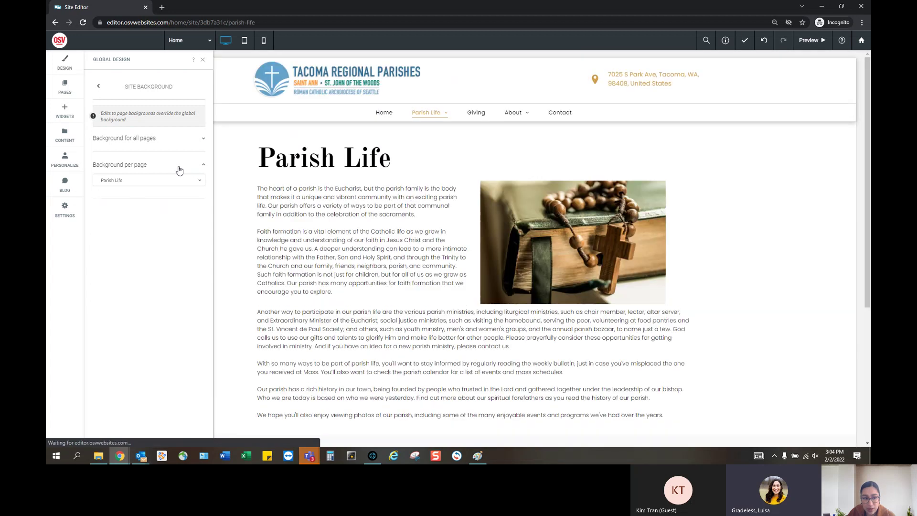
Try pink #e99090 and red #ed6262 as the Parish Life page's background color and restore it to white #ffffff.
click(198, 239)
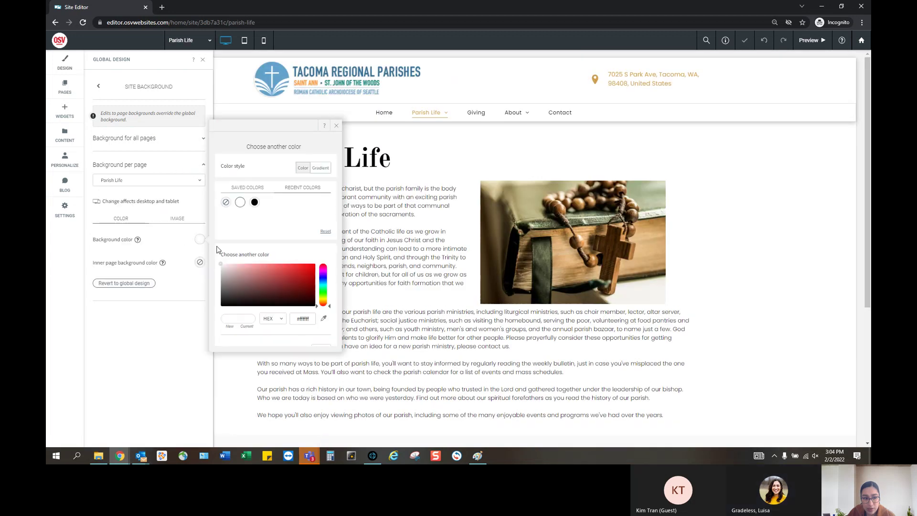
click(257, 267)
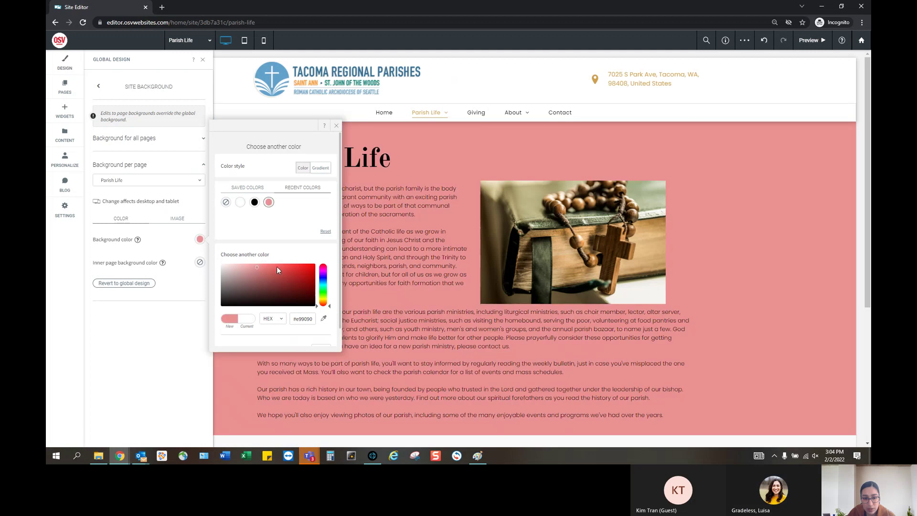
click(276, 267)
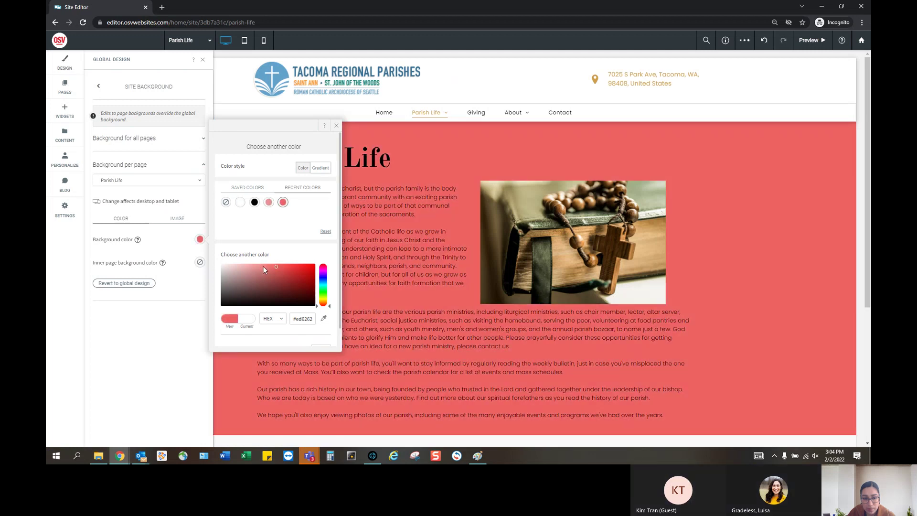
click(221, 264)
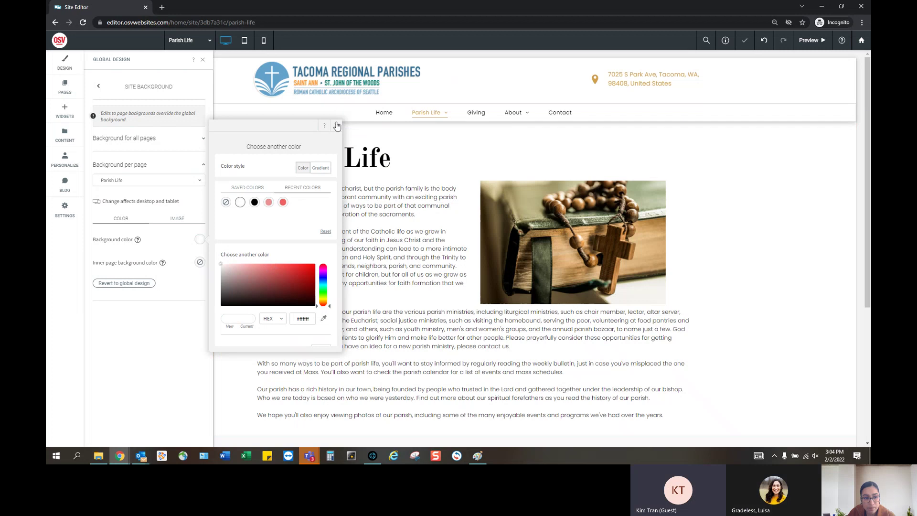
click(337, 126)
Leave Site Background and open the Site Layout settings of the global design.
click(98, 86)
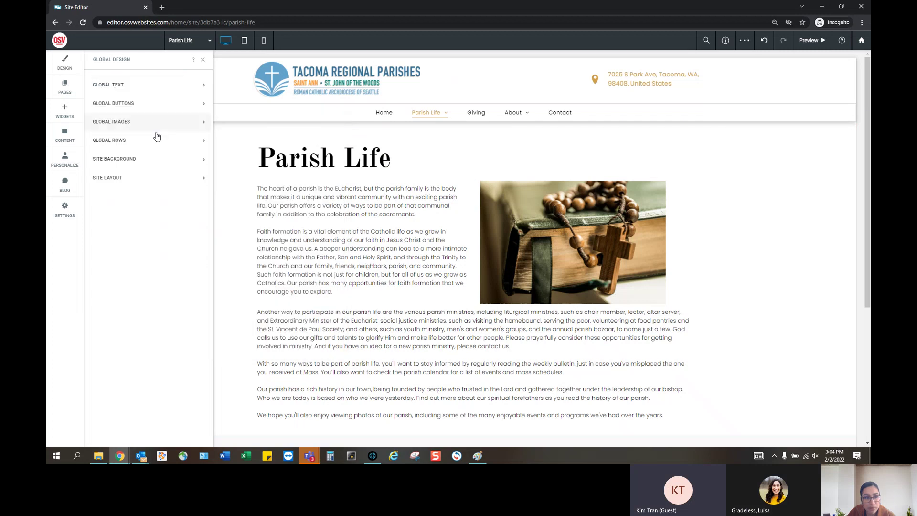
click(147, 161)
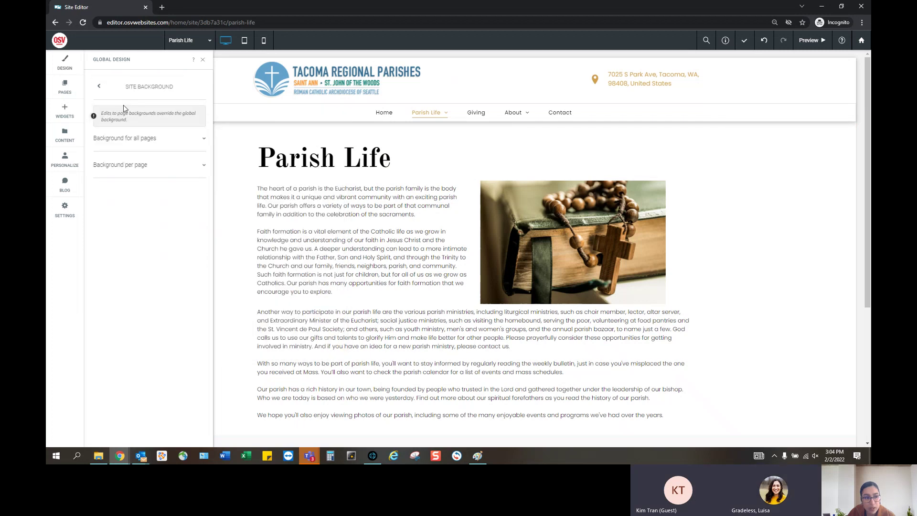
click(99, 86)
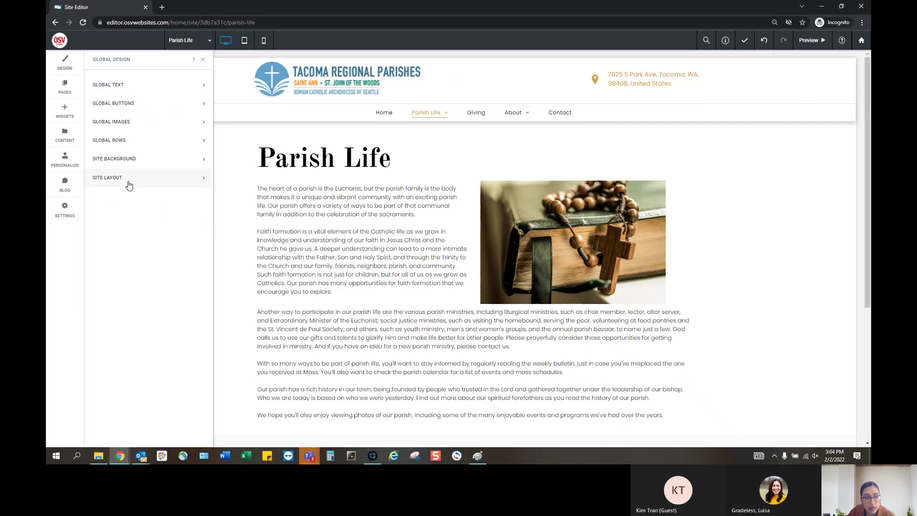
click(129, 186)
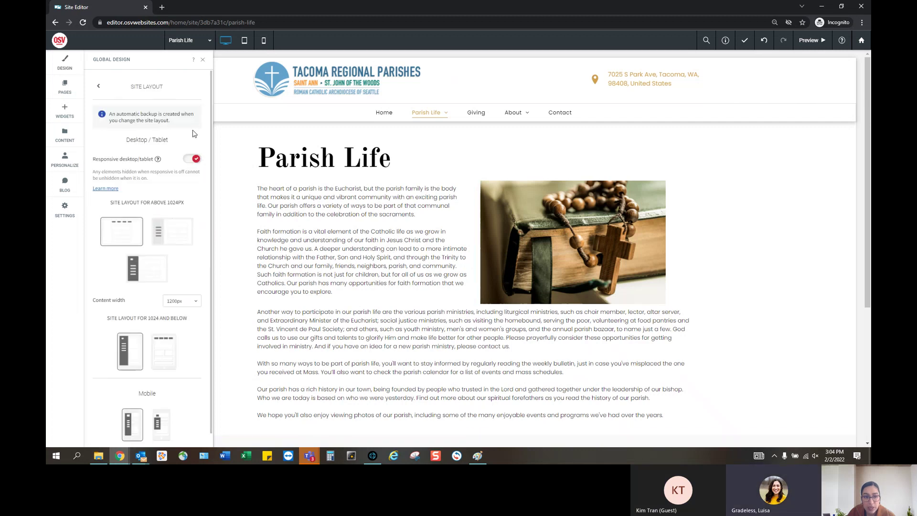
Try the side-menu site layout for above 1024px and restore the top-header layout.
click(167, 234)
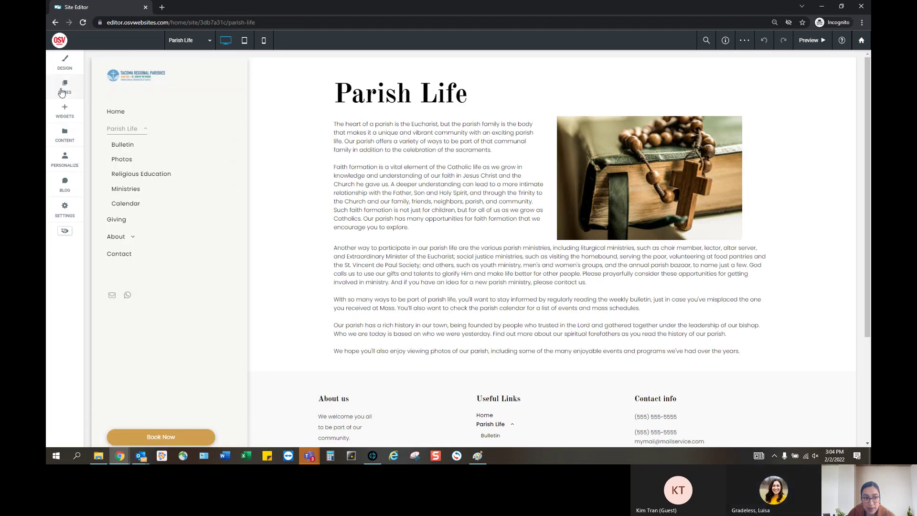
click(65, 65)
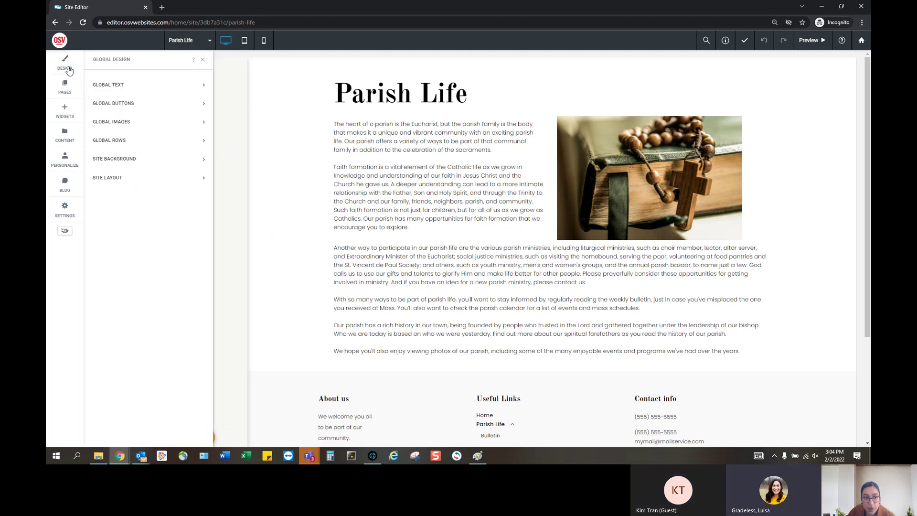
click(124, 185)
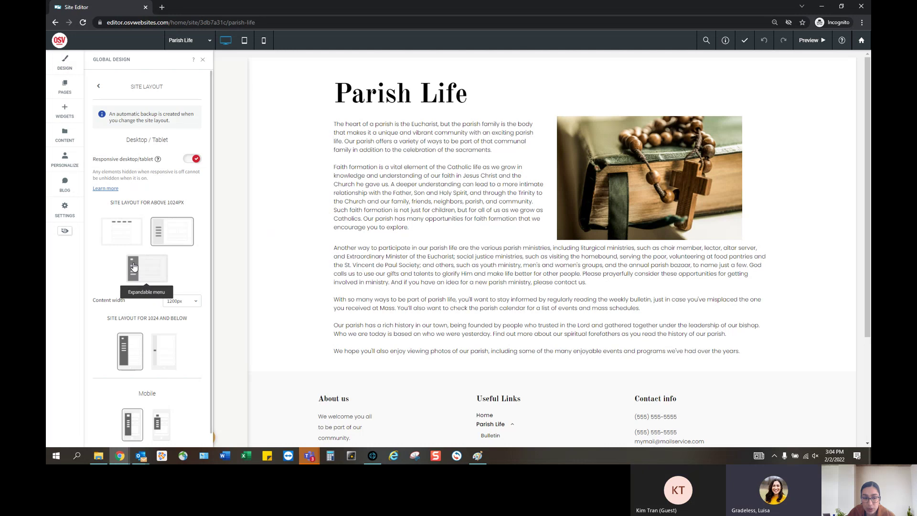
click(114, 236)
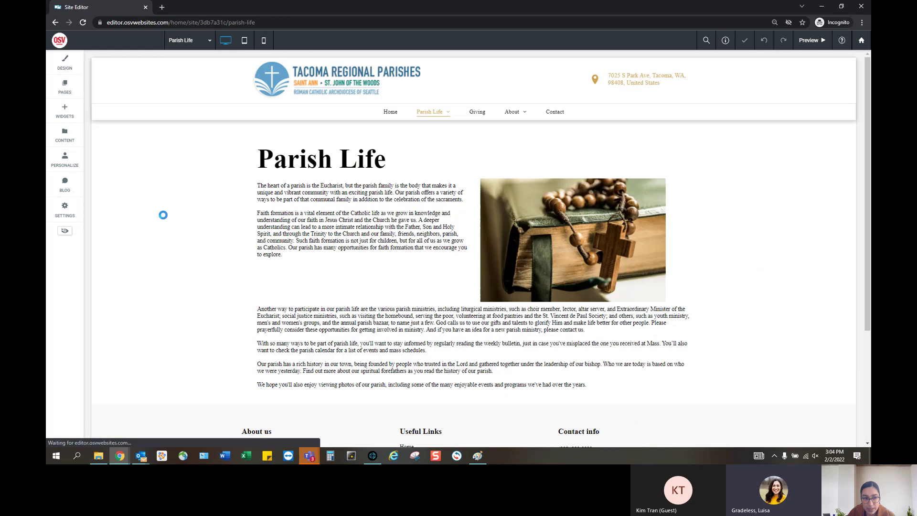
Check the Parish Life page and its hamburger menu in tablet view and return to desktop view.
click(244, 41)
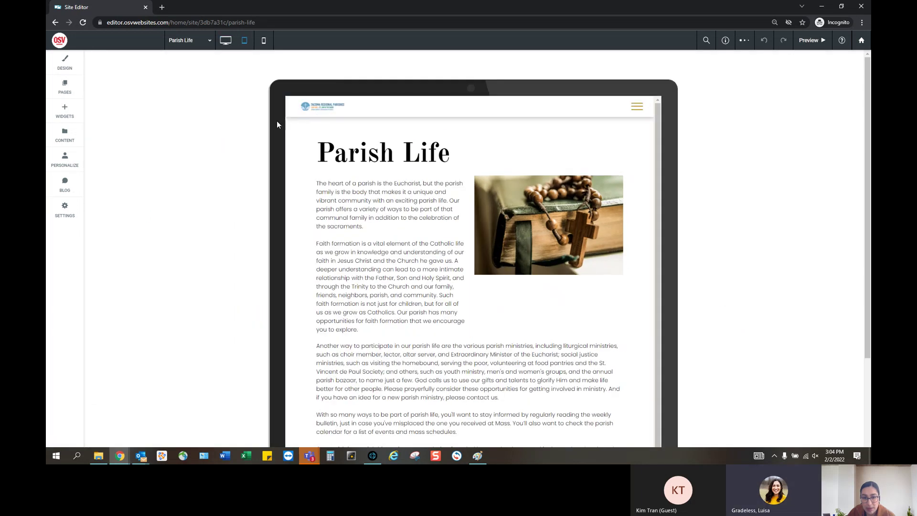
click(637, 106)
click(644, 106)
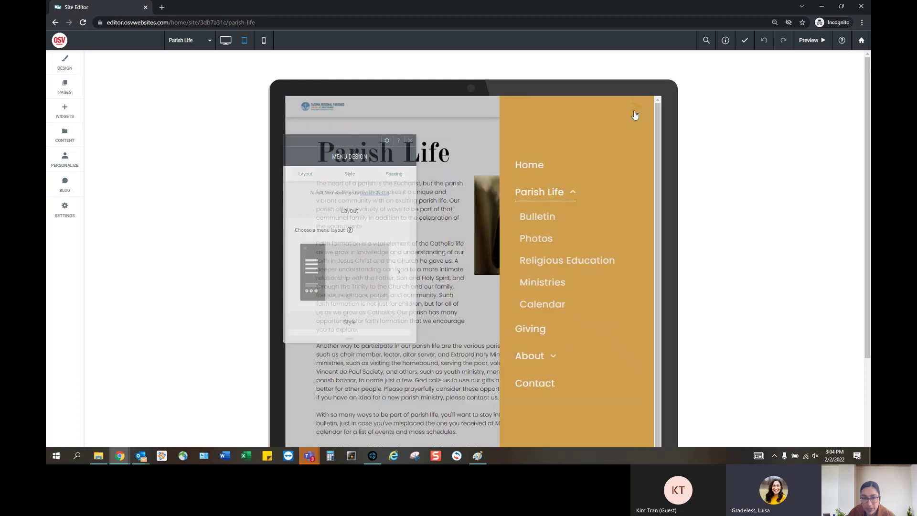
click(226, 41)
Review the Site Layout options for 1024 and below and for mobile, and close Global Design.
click(64, 62)
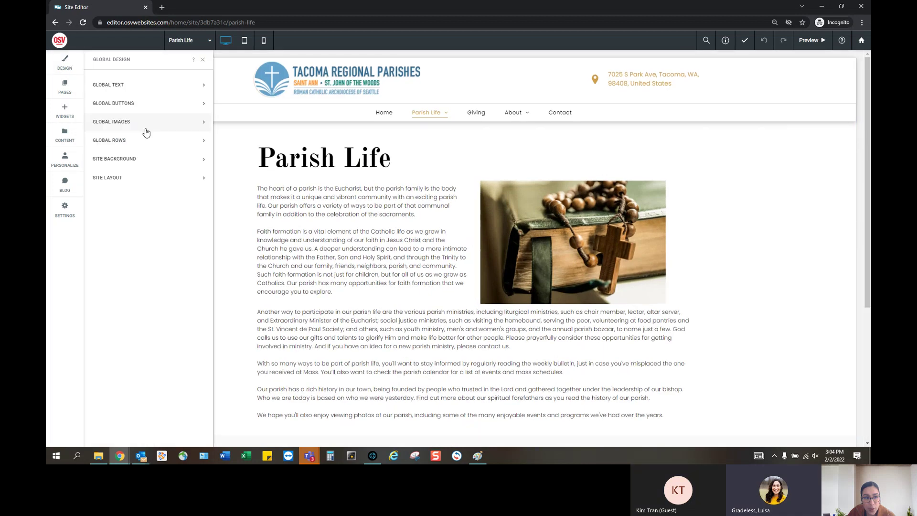
click(154, 176)
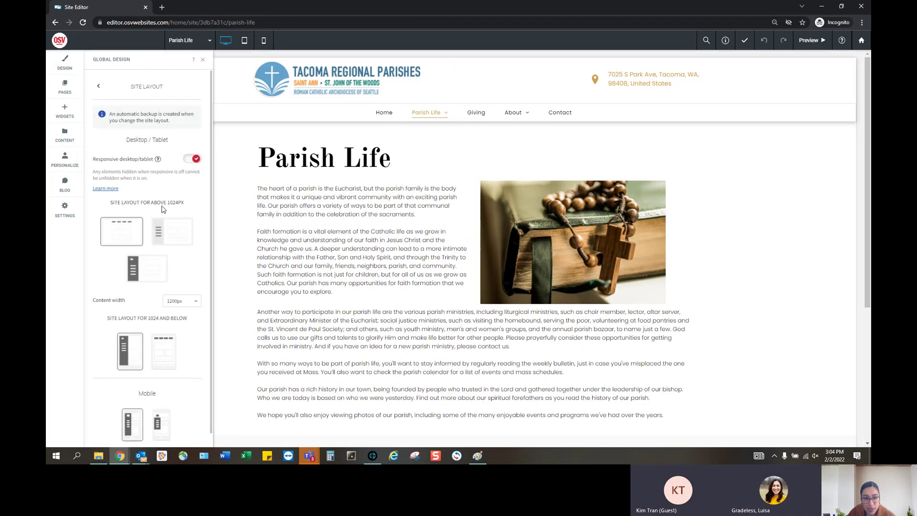
scroll(132, 287, down, 2)
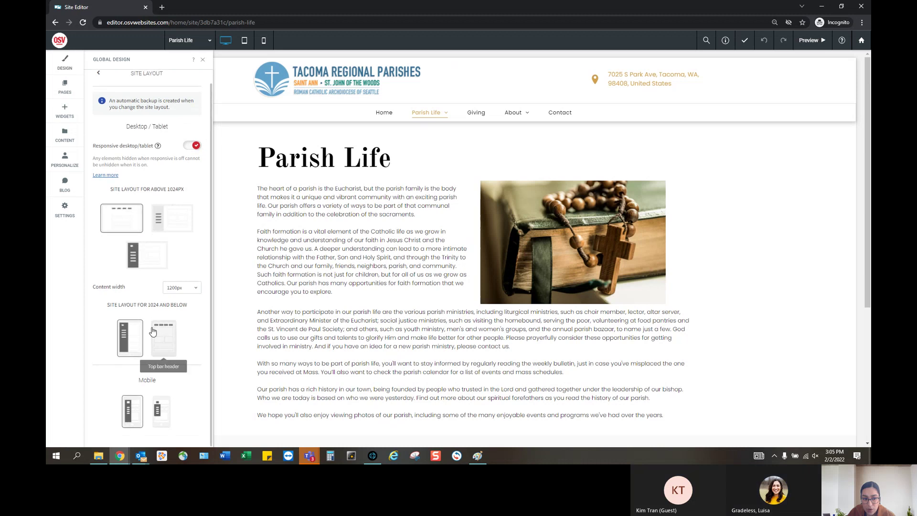
click(132, 335)
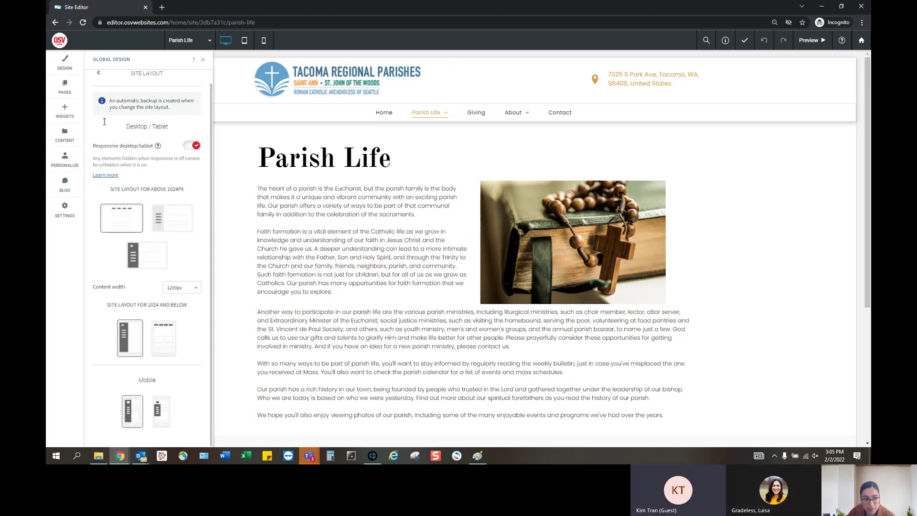
click(99, 73)
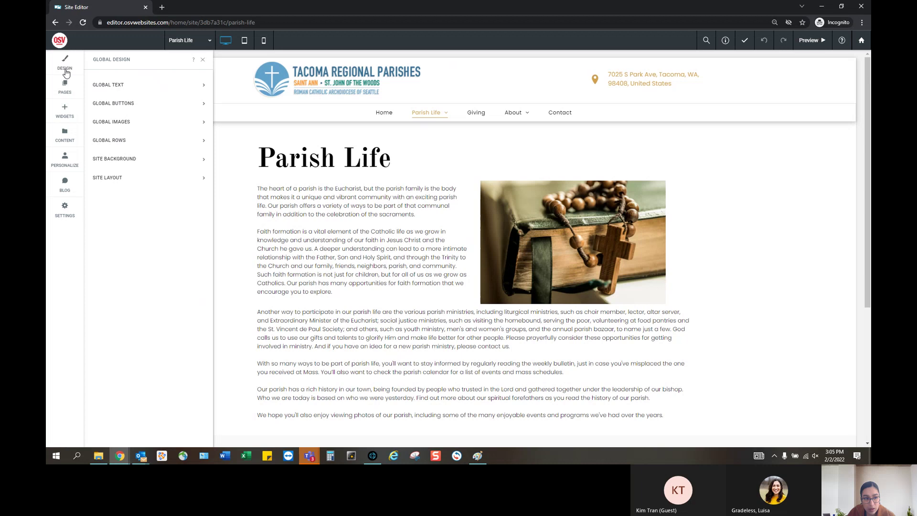
click(202, 60)
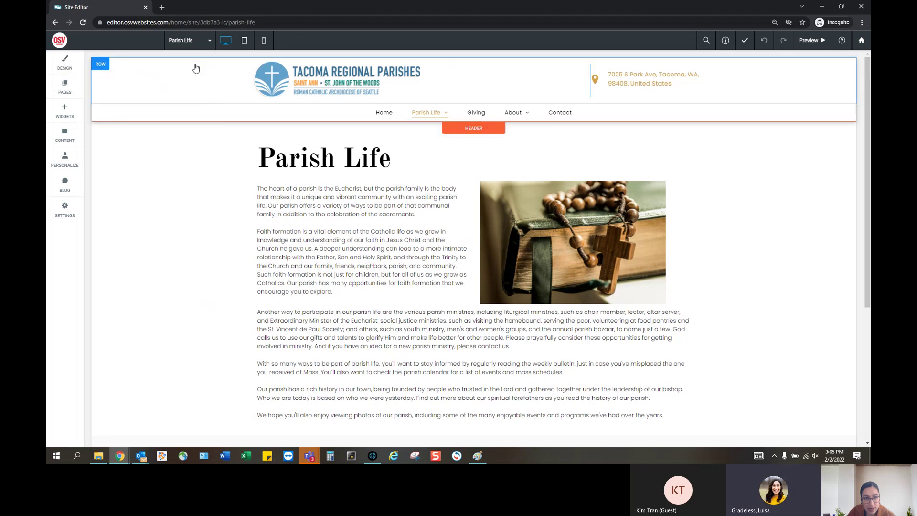
Rename the Parish Life page to Tacoma Life and check its entry in the header navigation.
click(66, 90)
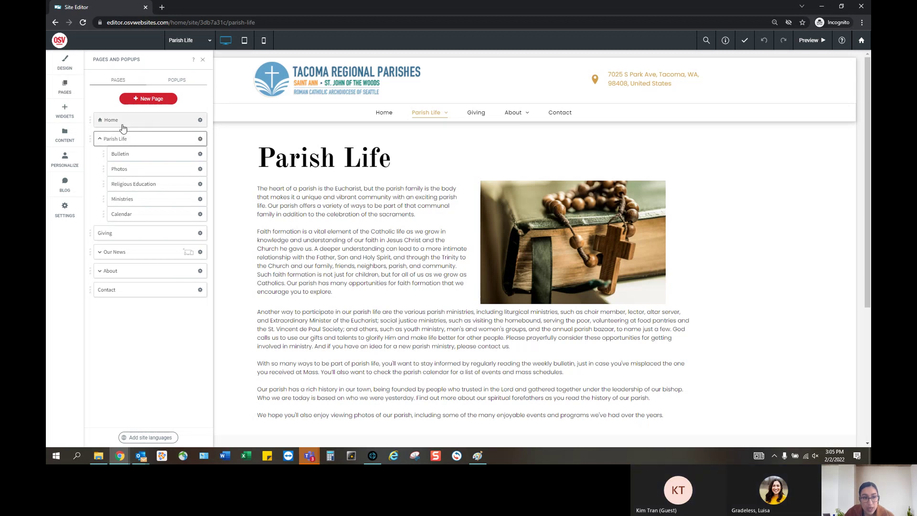
click(200, 139)
click(221, 139)
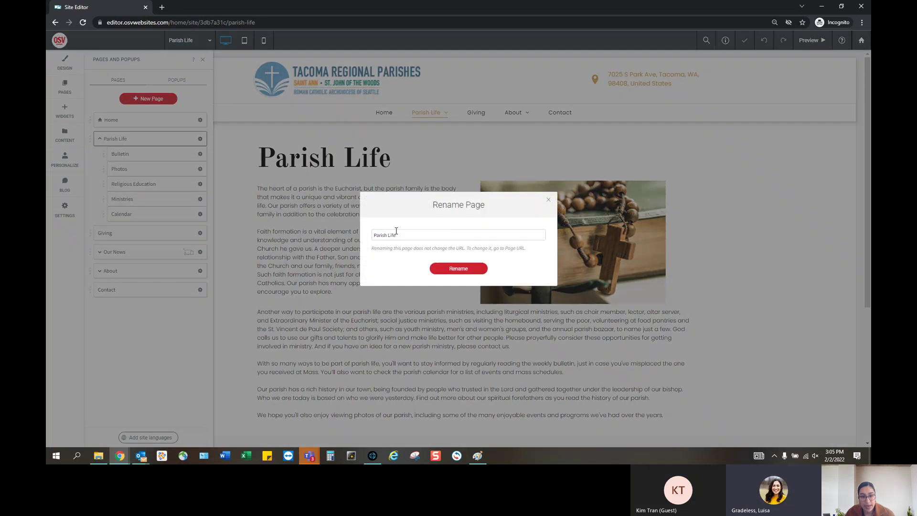
key(BackSpace)
key(BackSpace)
key(BackSpace)
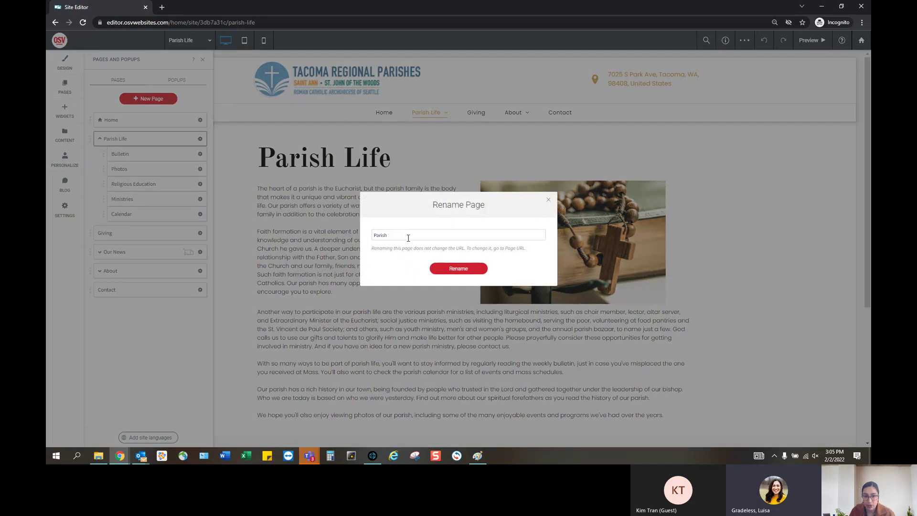
key(BackSpace)
key(BackSpace)
key(BackSpace)
key(BackSpace)
key(BackSpace)
key(BackSpace)
text(Tacoma Life)
click(443, 269)
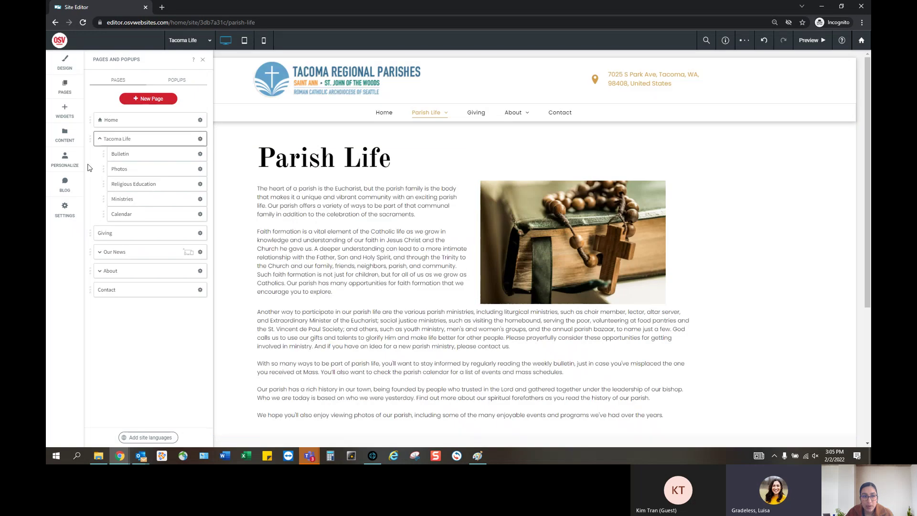
click(426, 117)
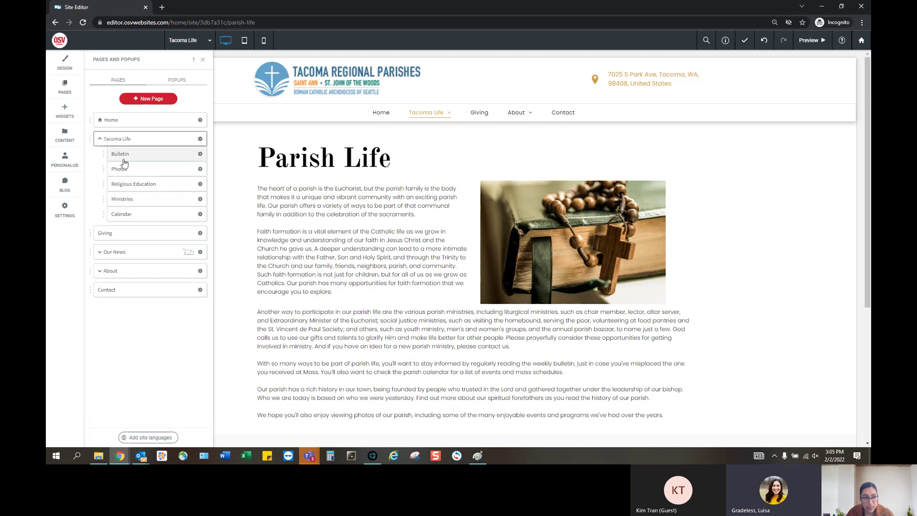
click(444, 115)
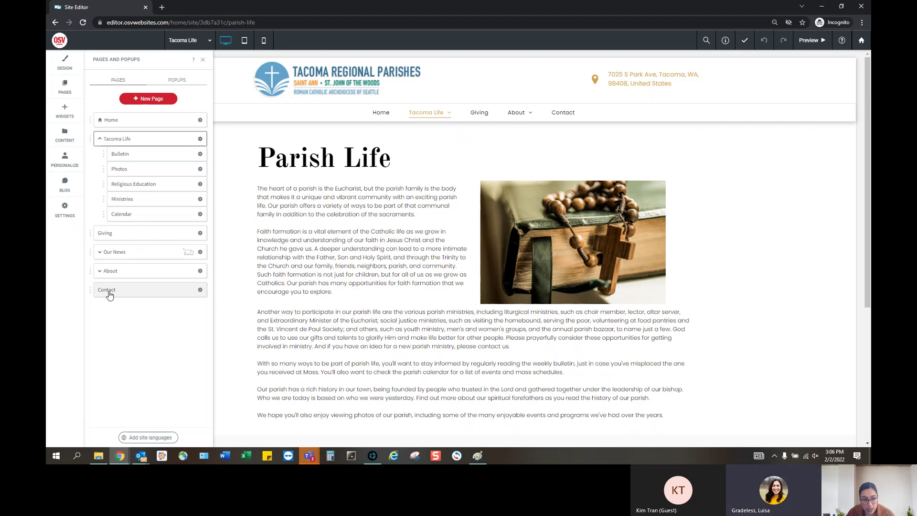
Try nesting the Contact page under Calendar within Tacoma Life and return it to the top level below About.
drag(114, 290, 131, 224)
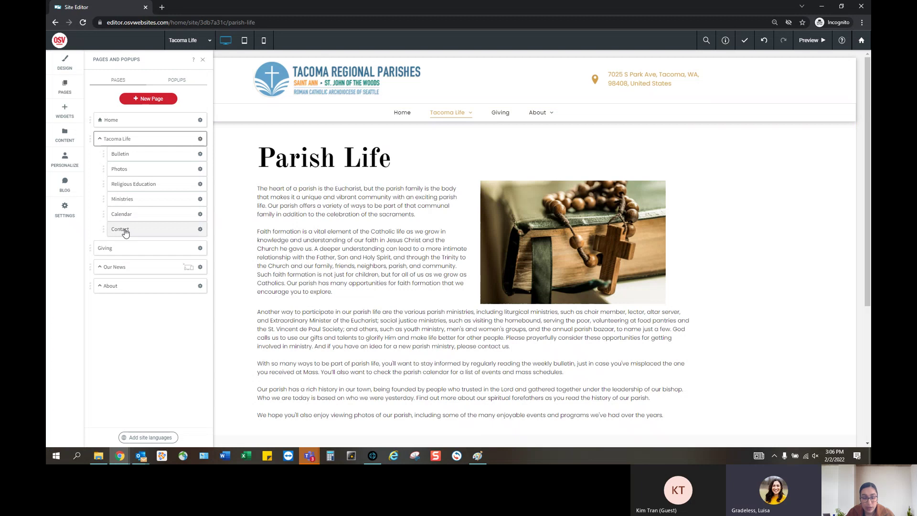
drag(125, 232, 155, 230)
mouse_move(461, 118)
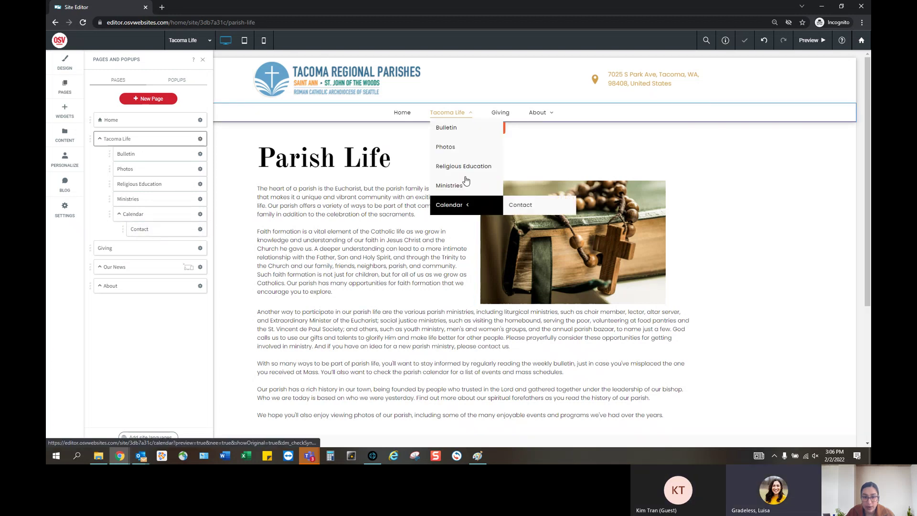
mouse_move(472, 205)
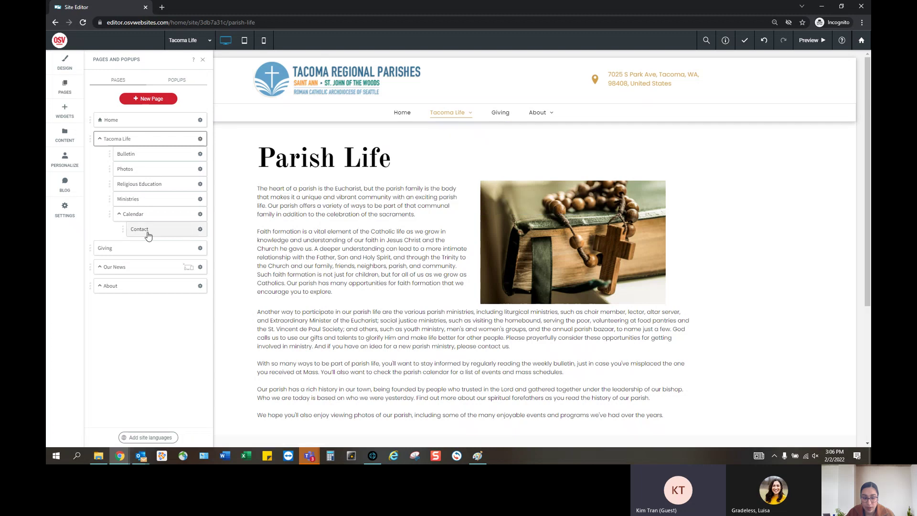
drag(148, 235, 98, 307)
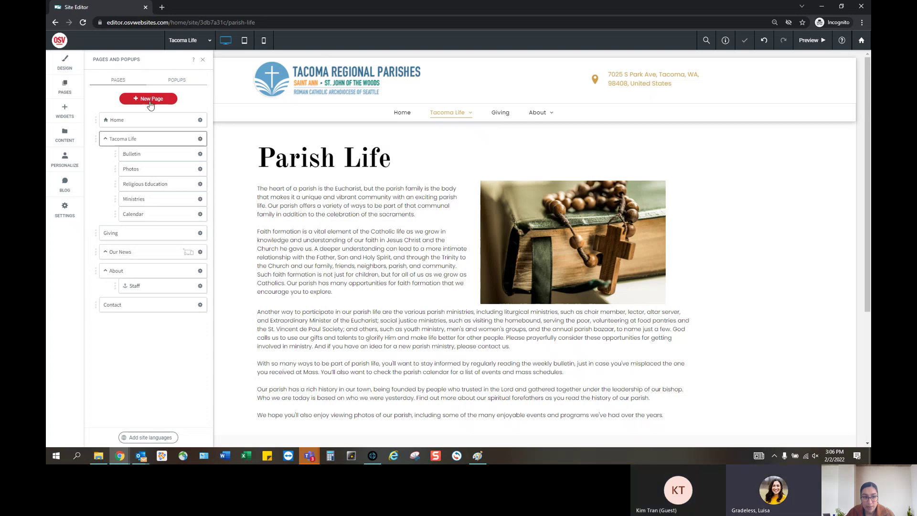
Look over the new-page types and browse the About, Home and Tacoma Life entries of the page list.
click(170, 99)
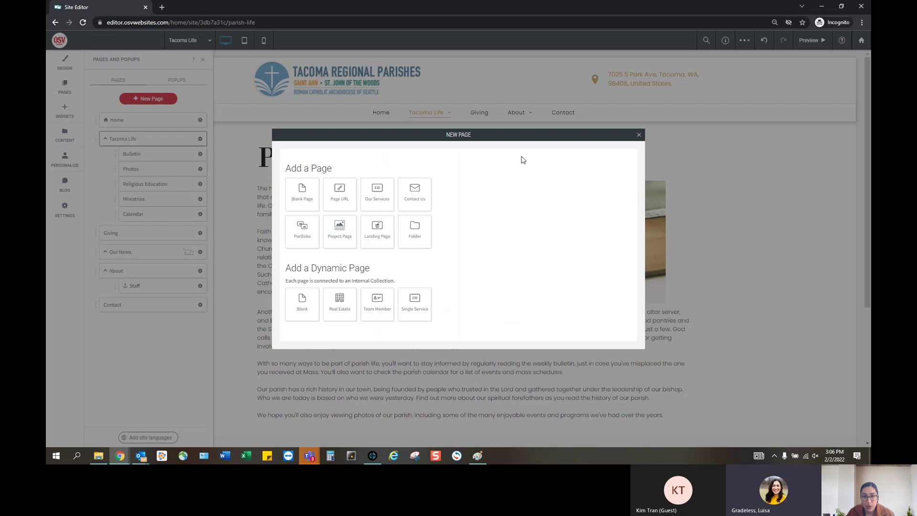
click(638, 136)
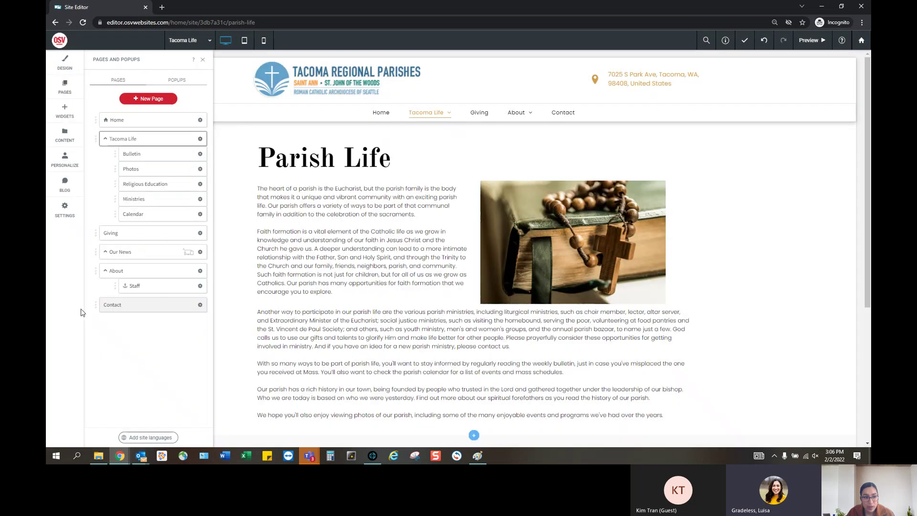
click(135, 271)
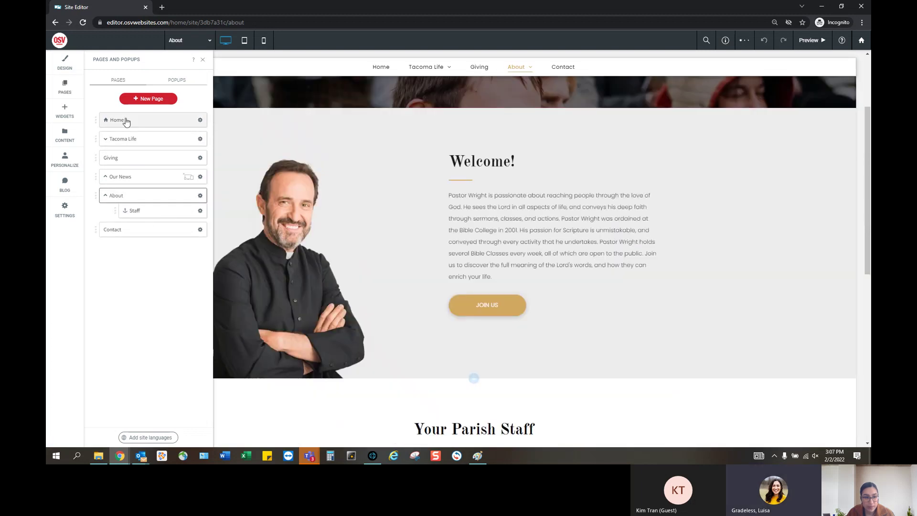
click(127, 120)
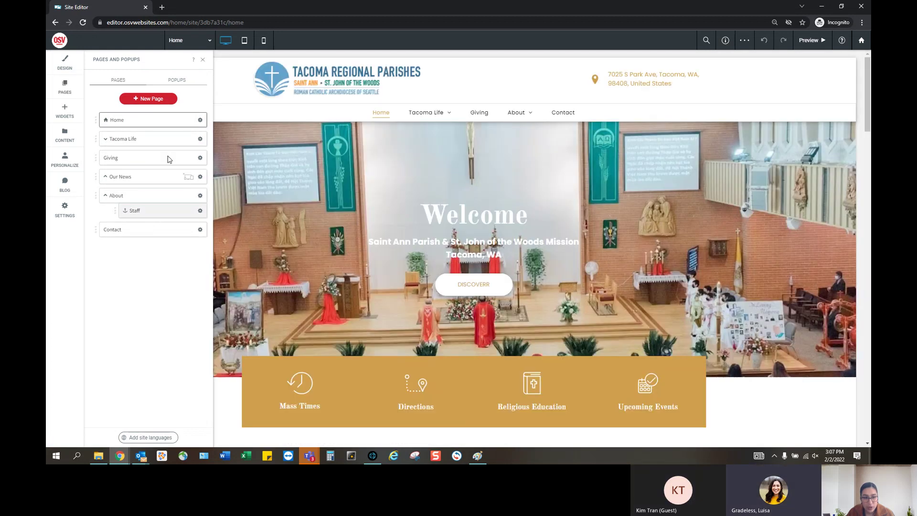
click(106, 140)
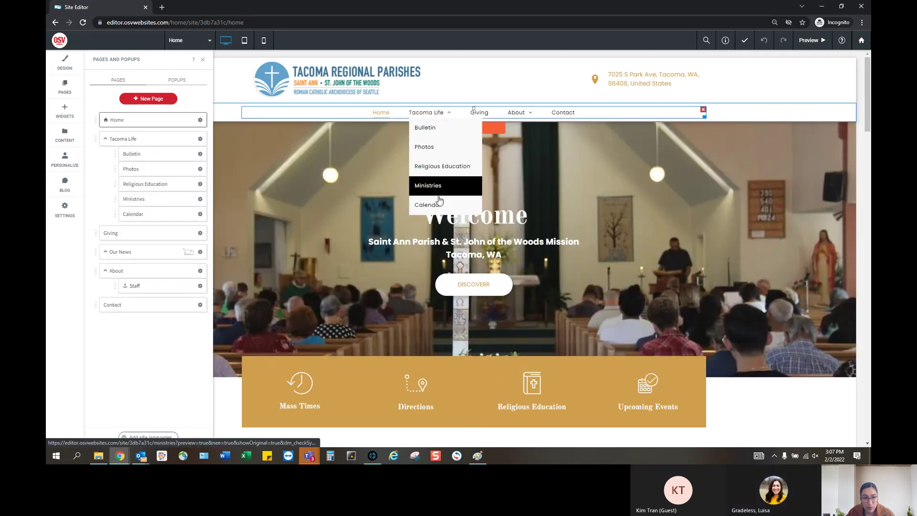
Add a blank page named Test Page to the site.
click(145, 100)
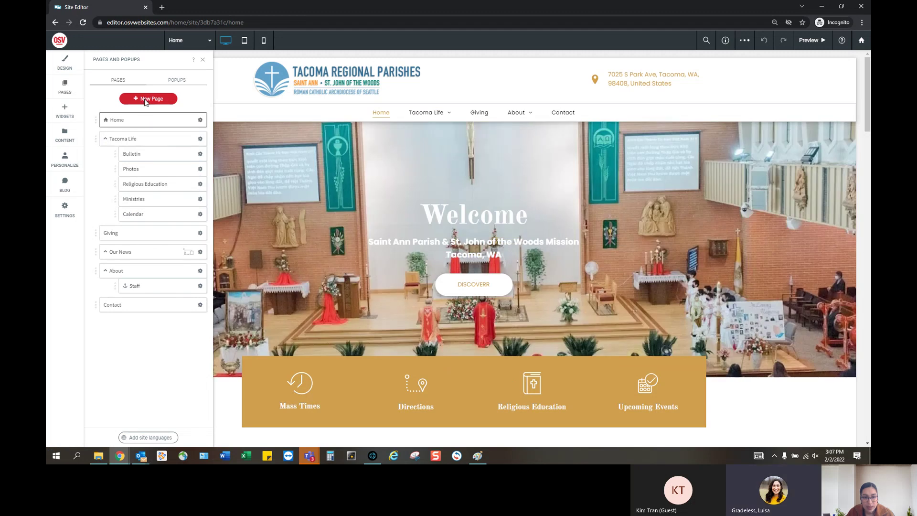
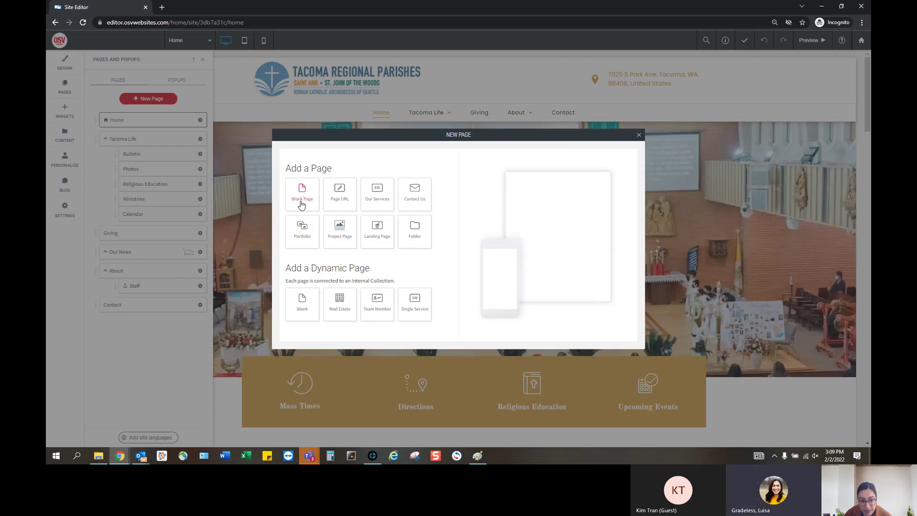
click(301, 191)
drag(311, 198, 242, 201)
text(Test Page)
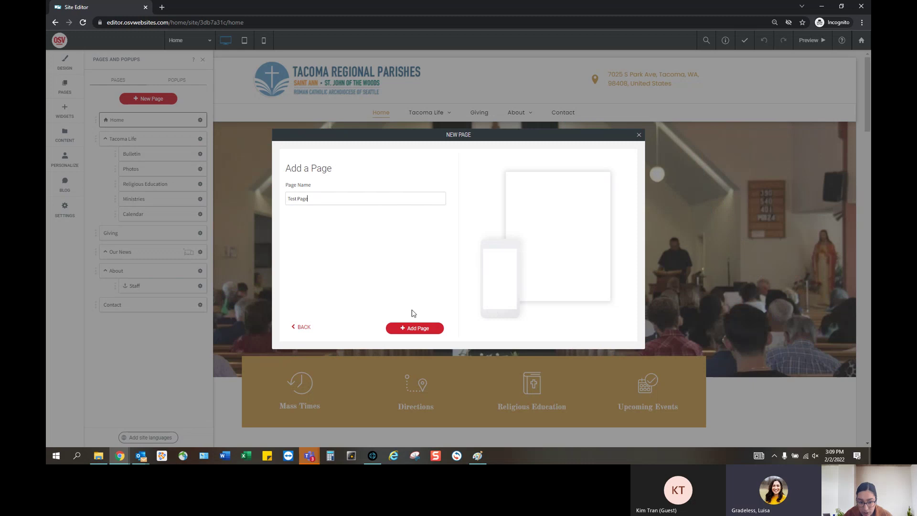
click(412, 328)
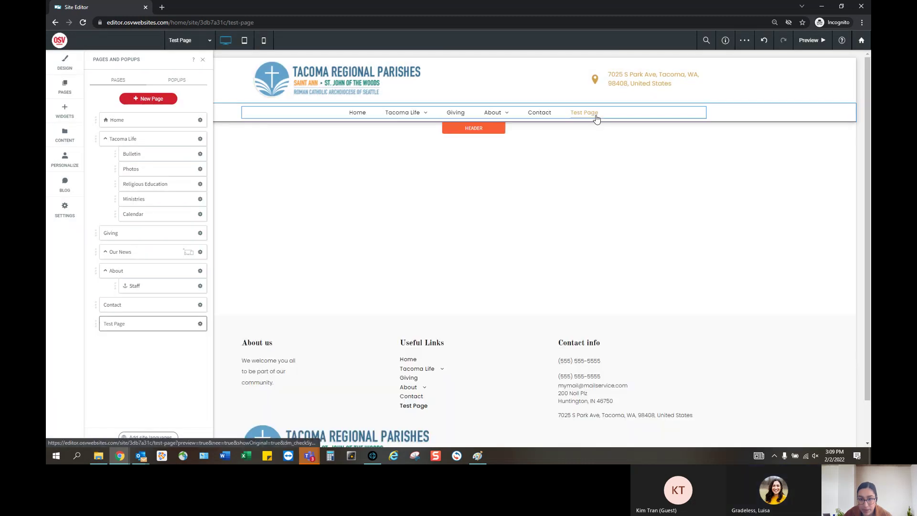
Check Test Page in the header navigation, its empty body and the footer's Useful Links.
click(596, 119)
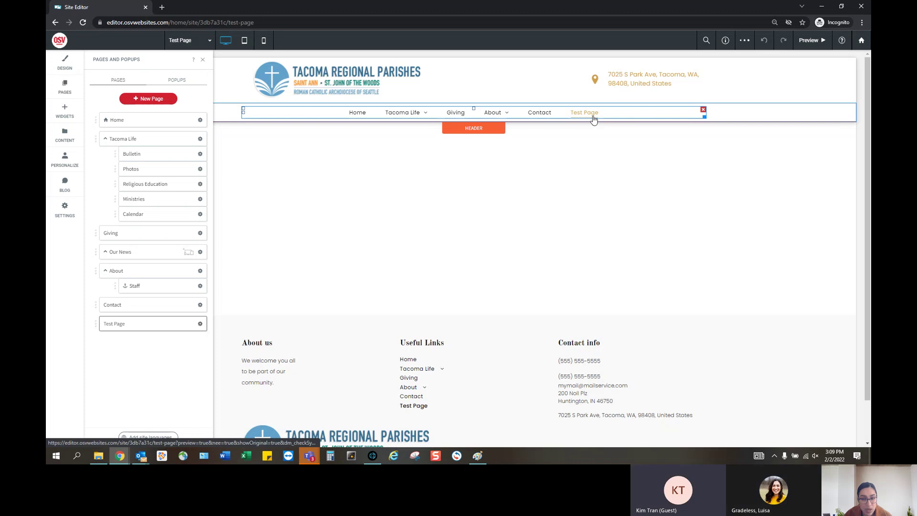
click(560, 203)
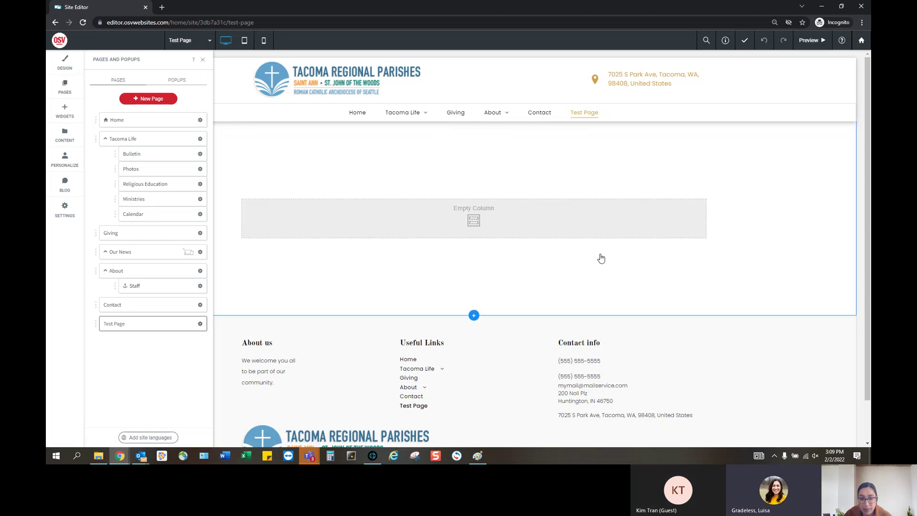
click(203, 59)
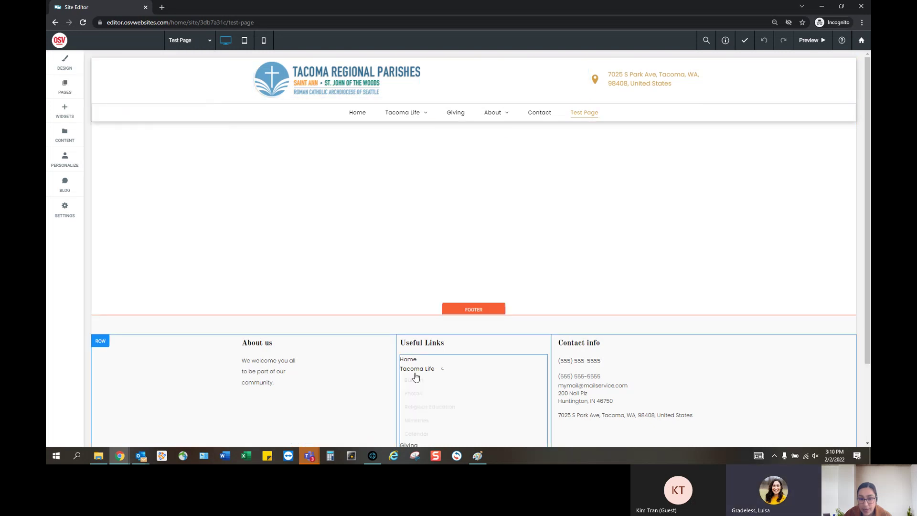
scroll(483, 398, down, 2)
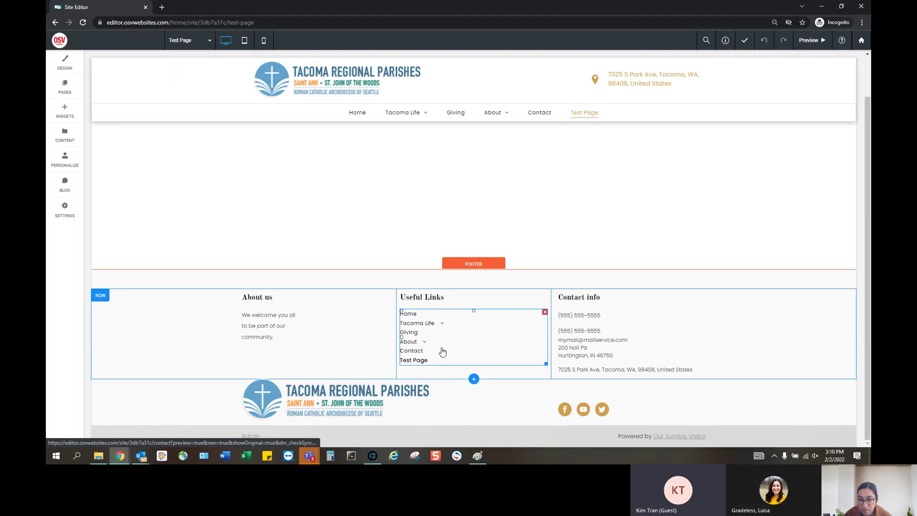
Hide the Photos page under Tacoma Life from the site navigation on all devices.
scroll(442, 352, up, 2)
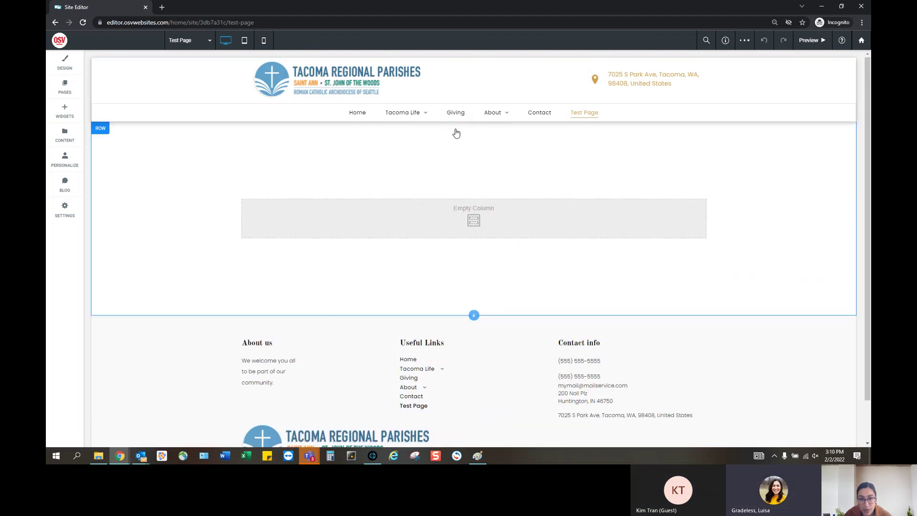
mouse_move(425, 376)
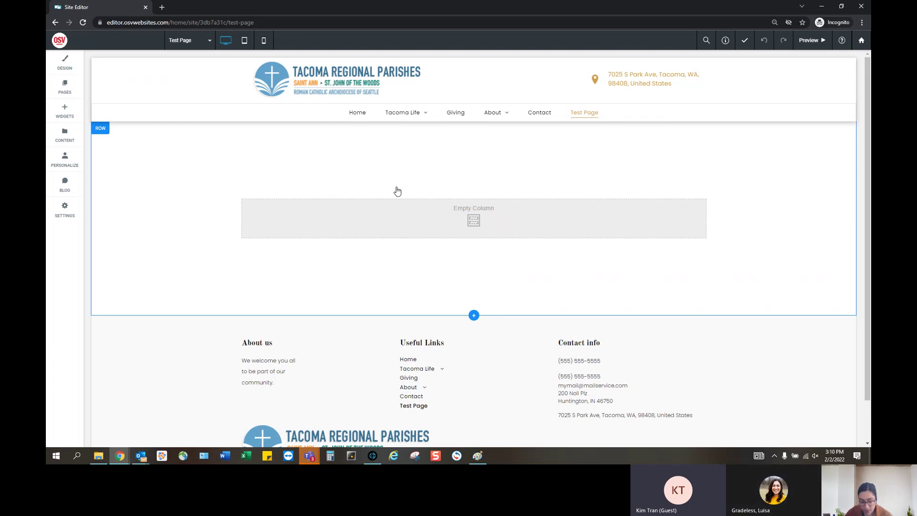
click(62, 90)
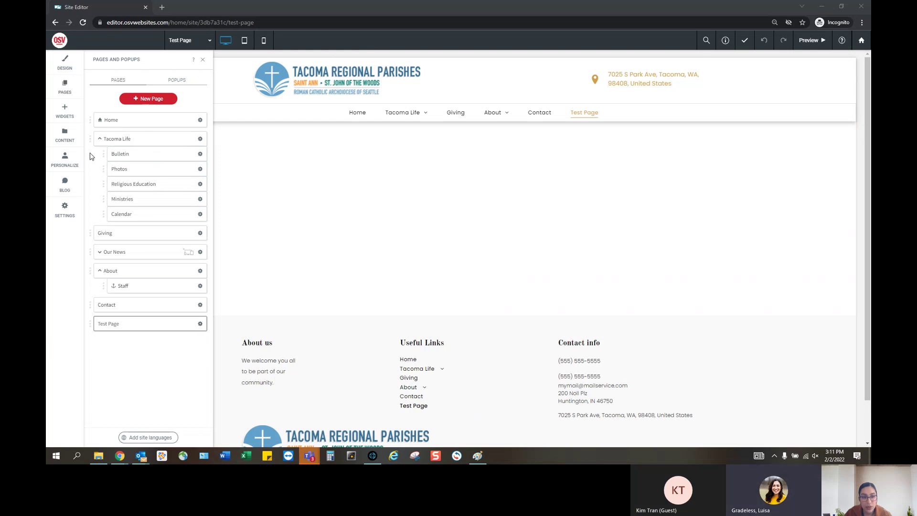
click(200, 170)
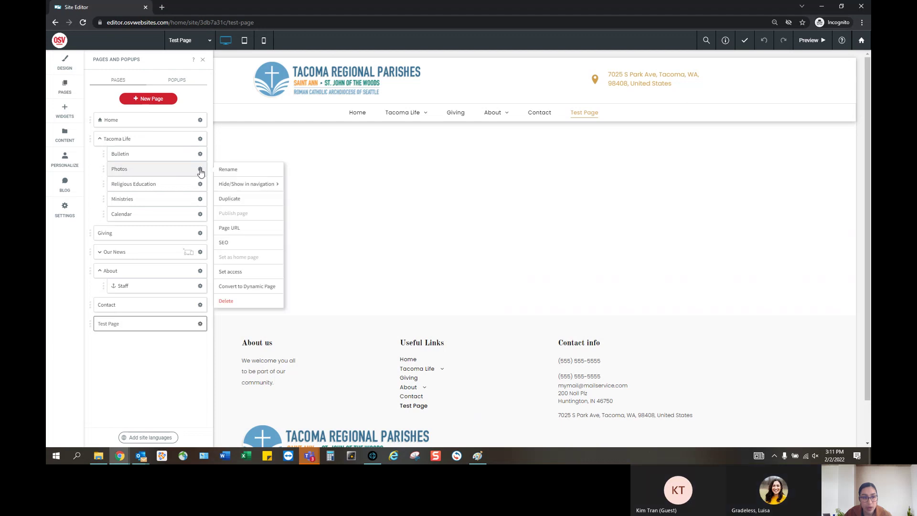
mouse_move(226, 184)
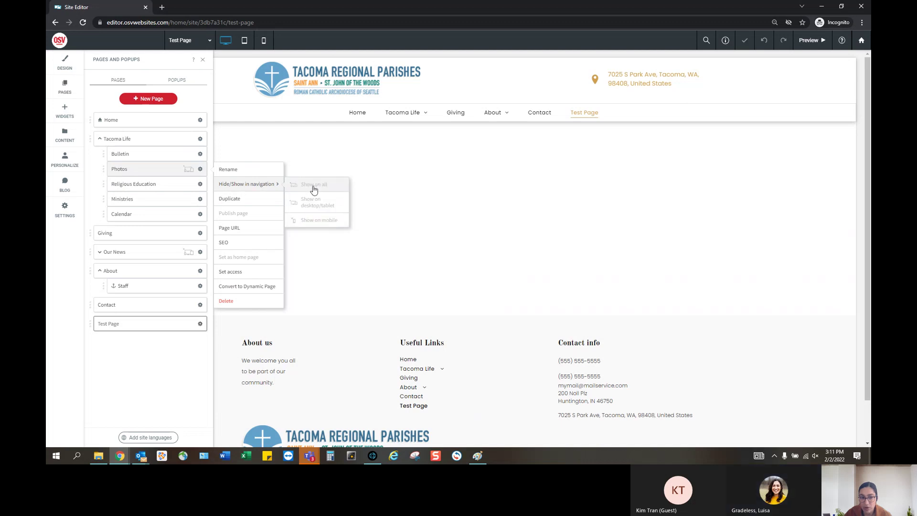
click(314, 187)
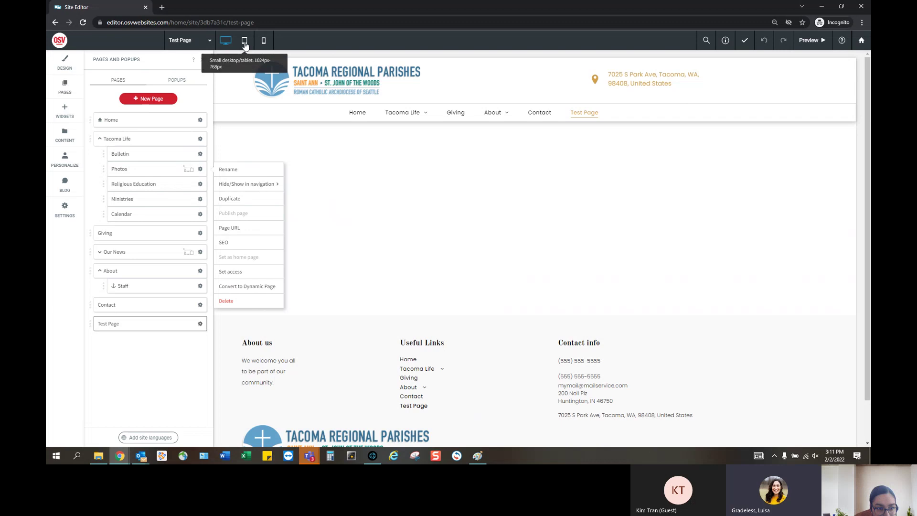
Hide Religious Education from the navigation on desktop/tablet and hide Ministries on mobile.
click(200, 184)
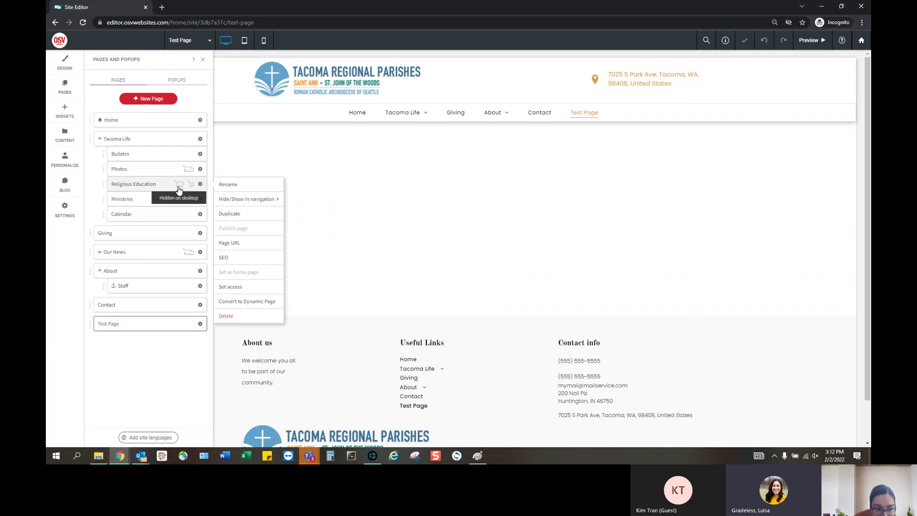
click(200, 199)
mouse_move(246, 214)
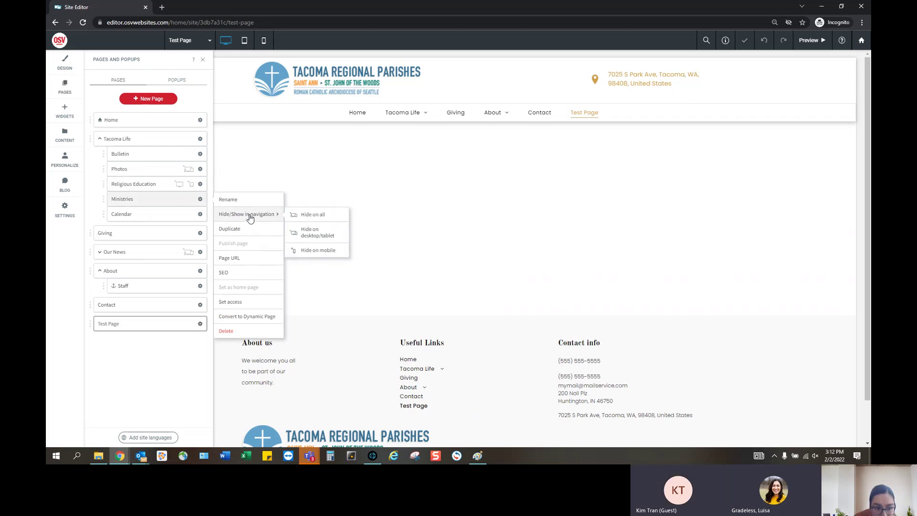
click(317, 250)
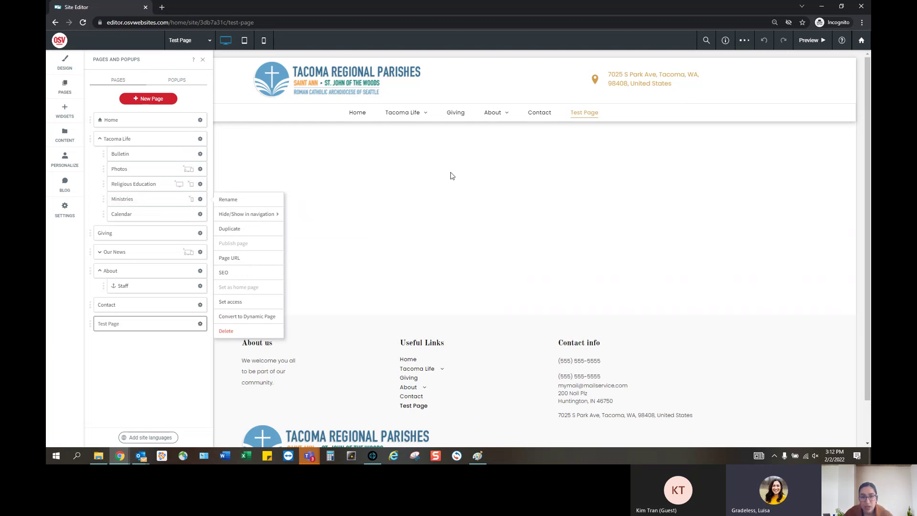
Check the Tacoma Life submenu in the header and restore Ministries to the mobile navigation.
click(426, 114)
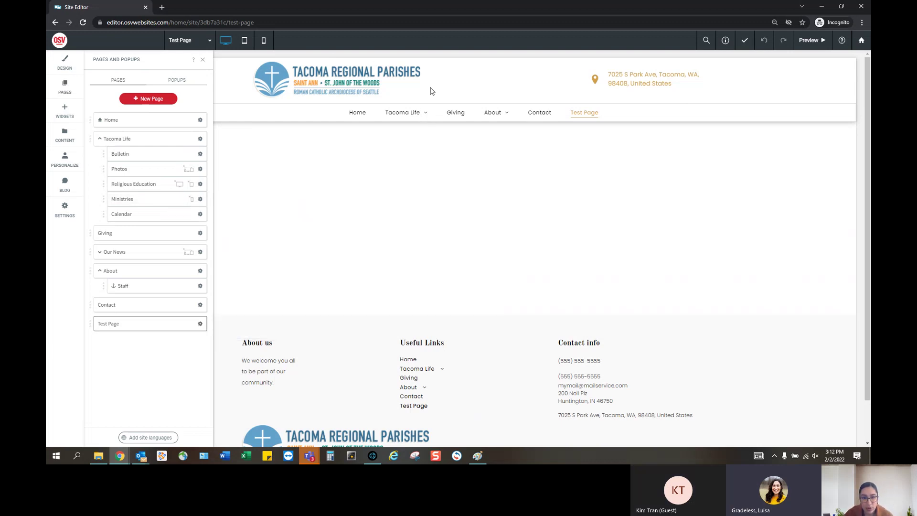
mouse_move(425, 116)
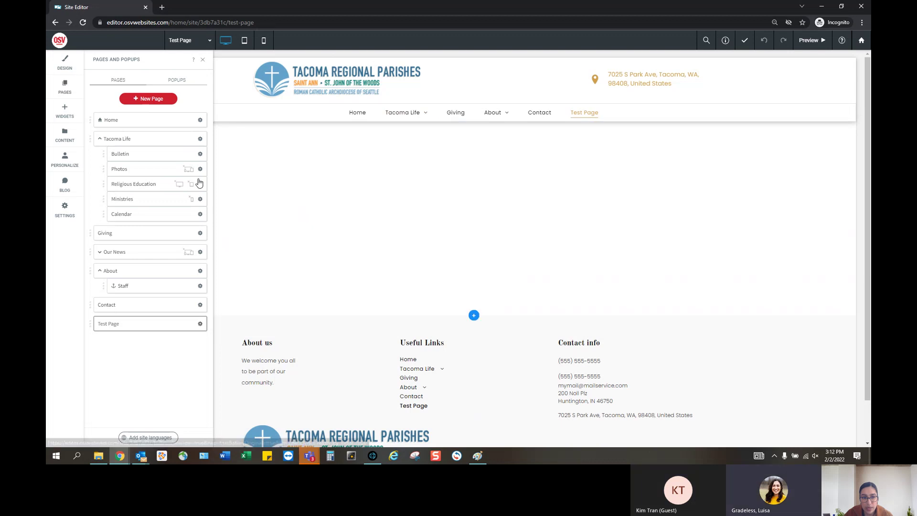
mouse_move(416, 135)
click(200, 198)
mouse_move(271, 218)
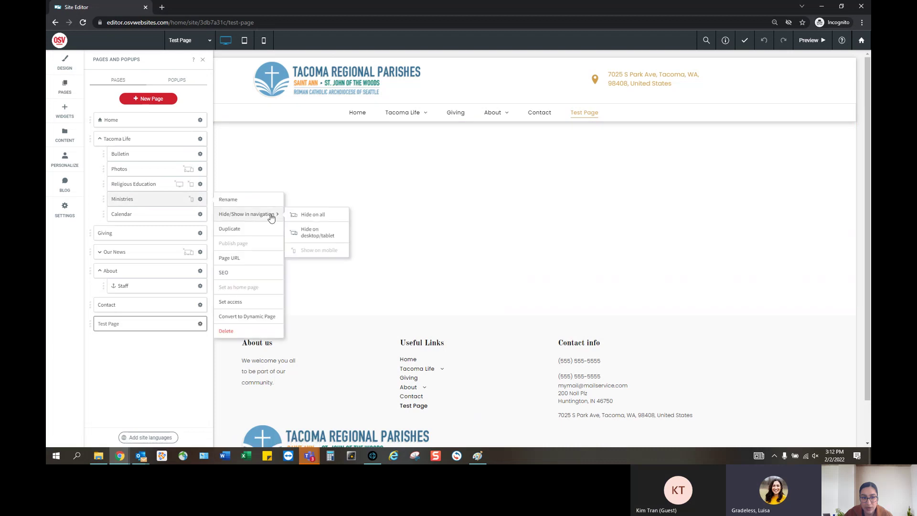
click(313, 217)
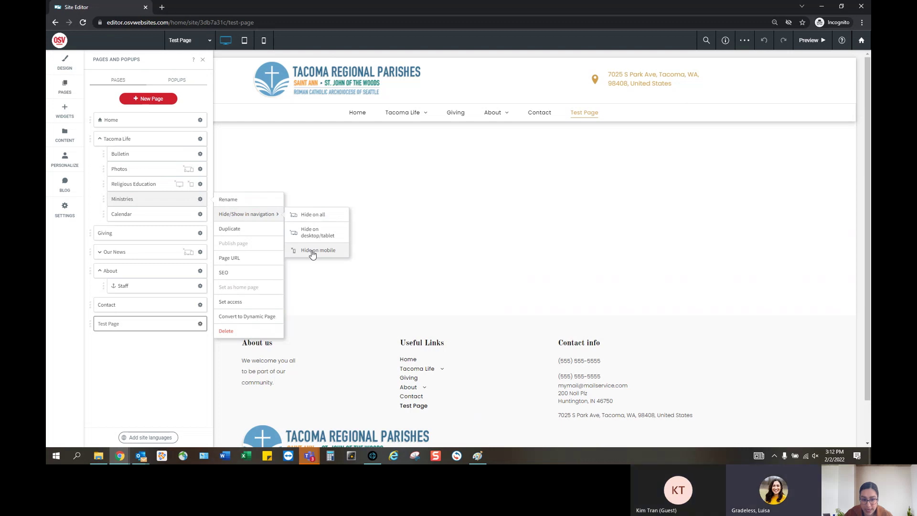
click(312, 250)
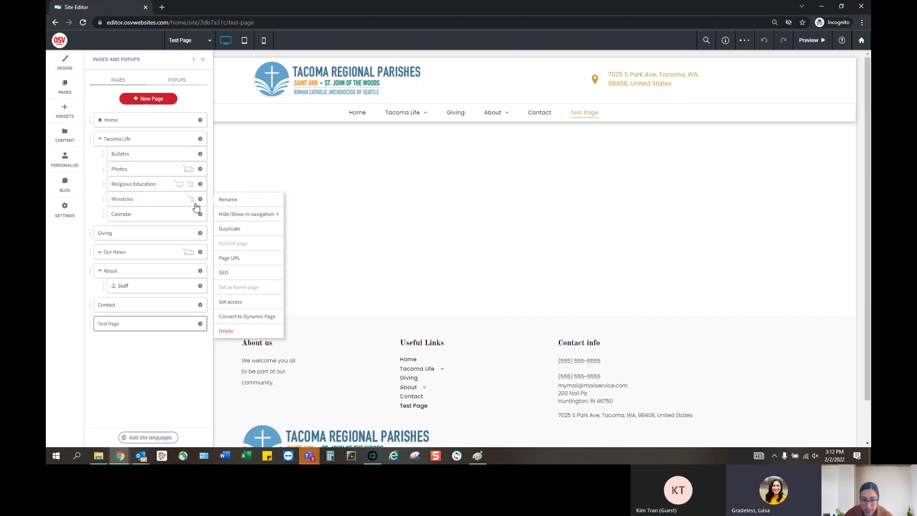
mouse_move(263, 214)
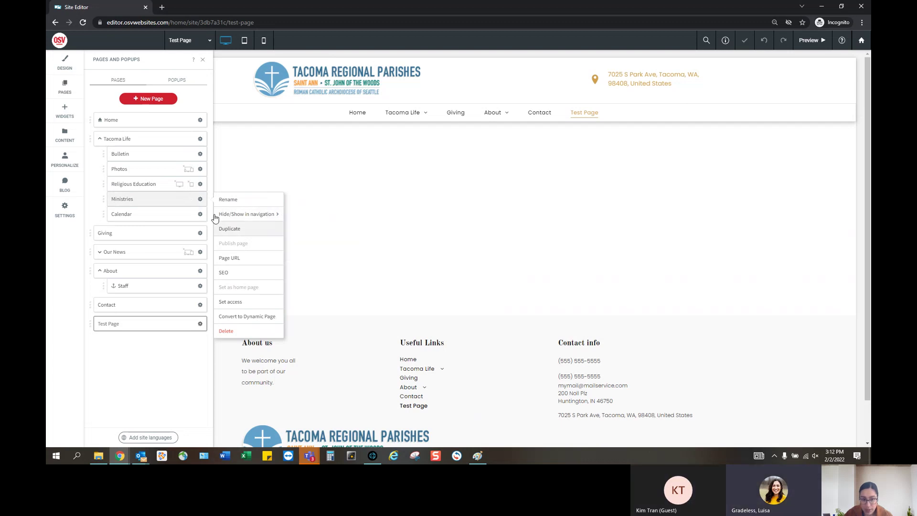
click(420, 115)
Show Religious Education and Photos in the navigation on all devices again, checking the Tacoma Life submenu after each change.
click(200, 184)
mouse_move(243, 203)
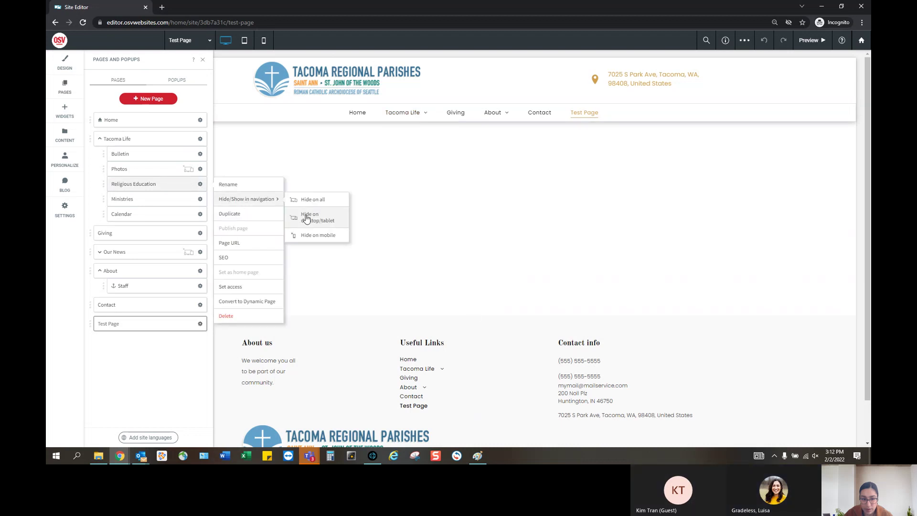
click(417, 114)
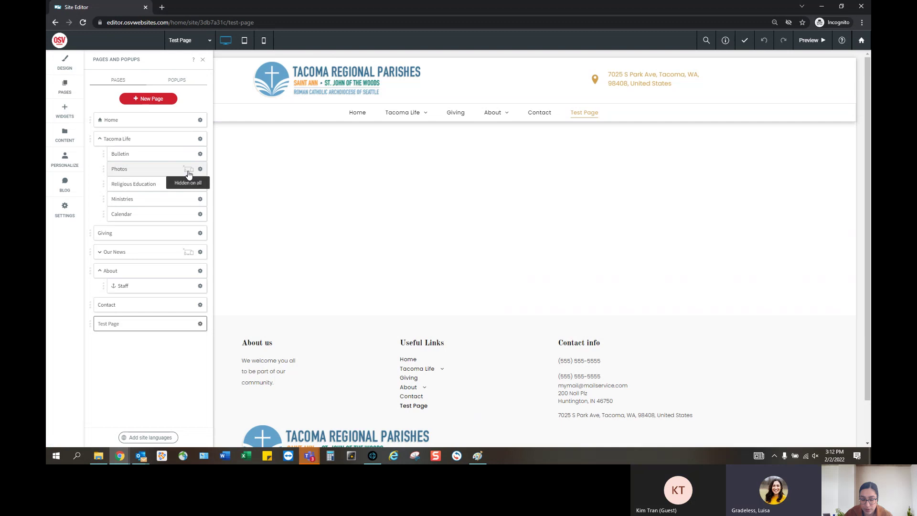
mouse_move(414, 115)
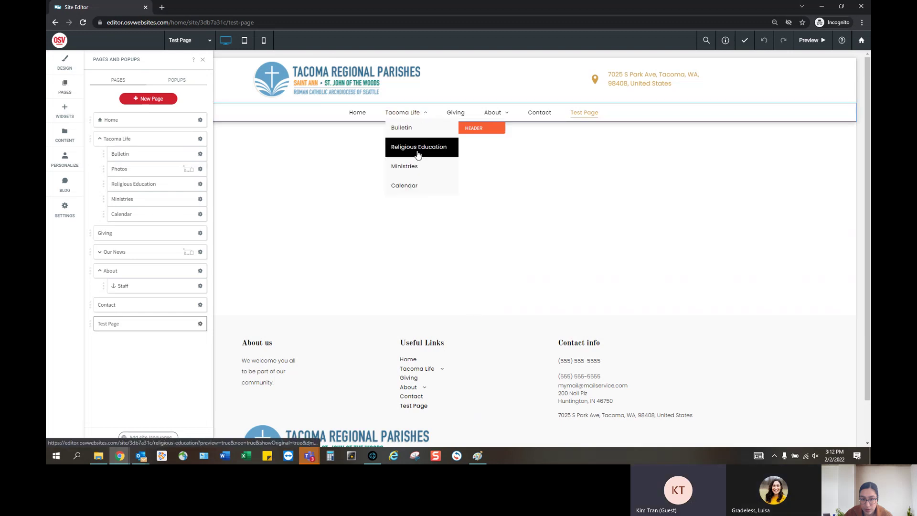
click(200, 170)
mouse_move(266, 184)
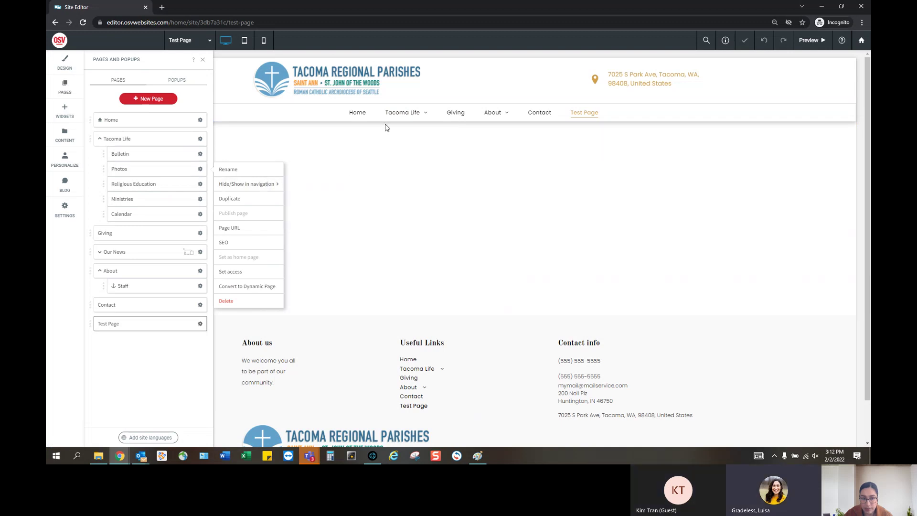
mouse_move(423, 113)
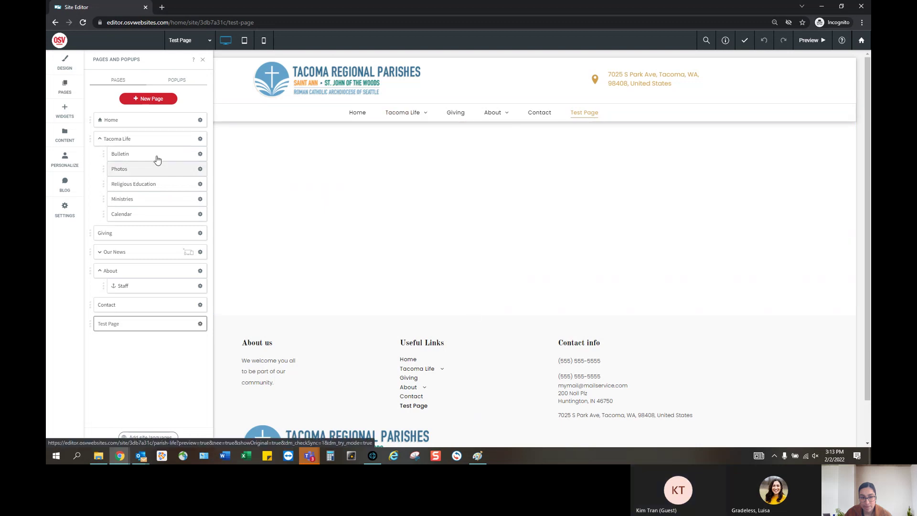
Rename the Tacoma Life page to Parish Life.
click(200, 138)
click(228, 139)
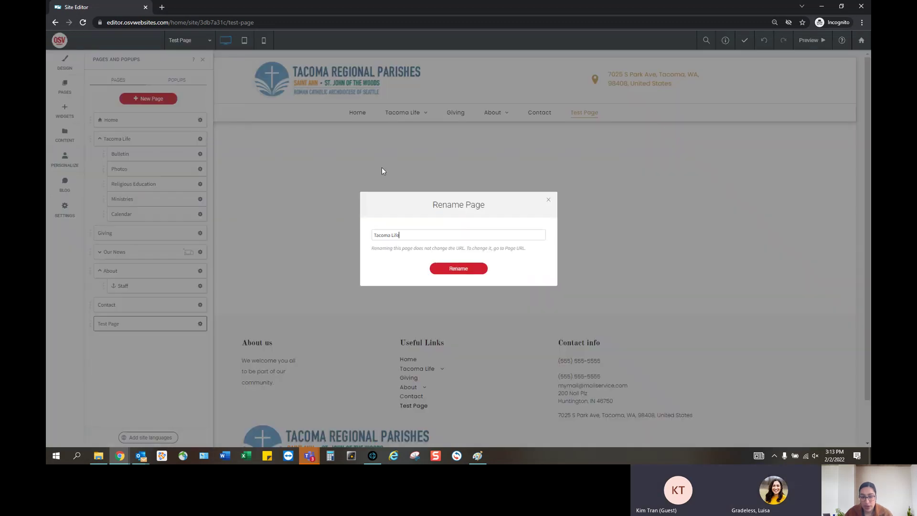
key(BackSpace)
key(BackSpace)
key(BackSpace)
key(BackSpace)
key(BackSpace)
key(BackSpace)
key(BackSpace)
key(BackSpace)
key(BackSpace)
key(BackSpace)
key(BackSpace)
text(Pash)
key(BackSpace)
key(BackSpace)
text(rish Life)
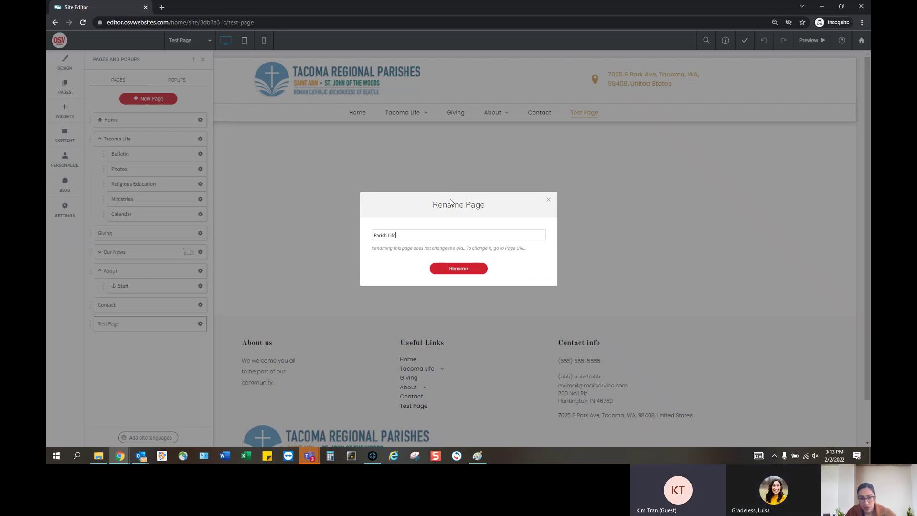
click(459, 270)
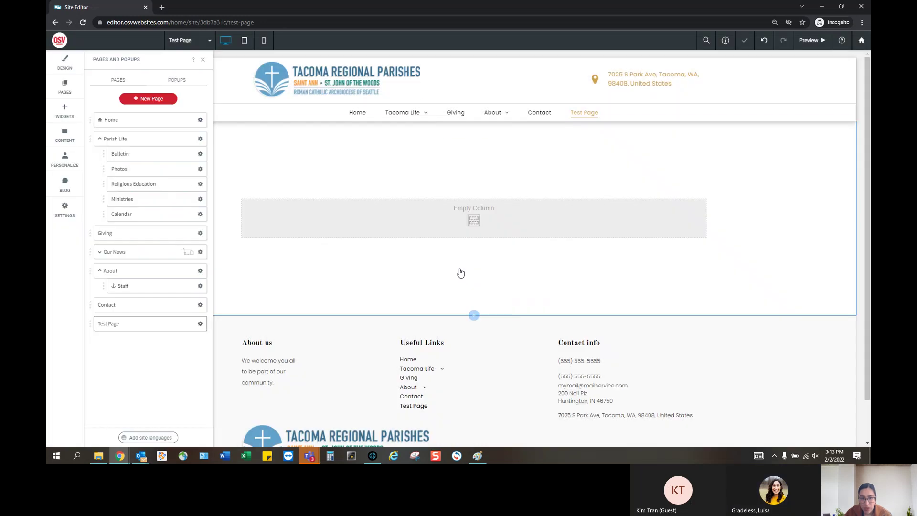
Look through the Parish Life, Home and Test Page pages using the site's header navigation.
mouse_move(400, 113)
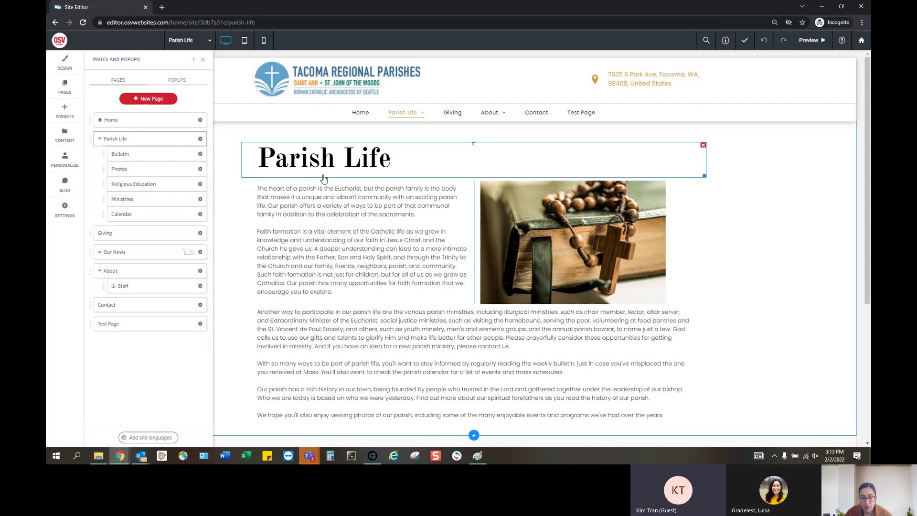
click(360, 115)
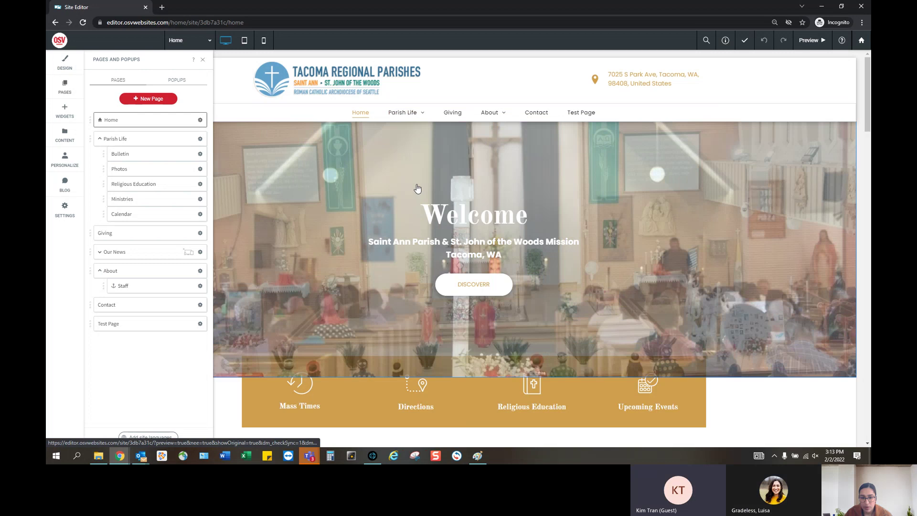
scroll(477, 305, down, 6)
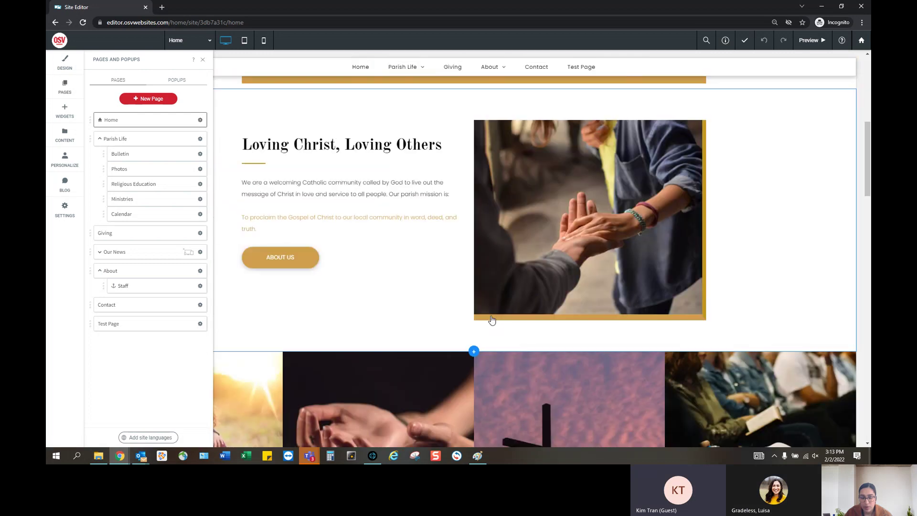
scroll(492, 320, up, 6)
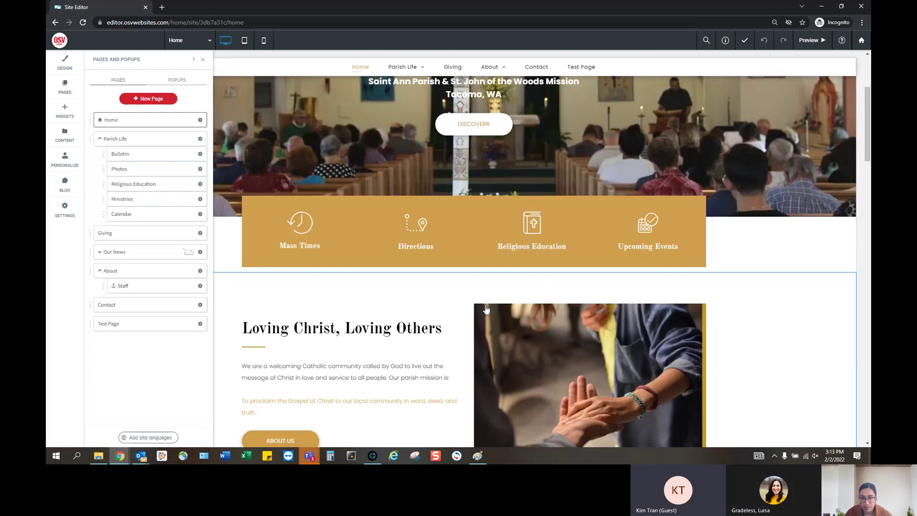
scroll(525, 215, up, 1)
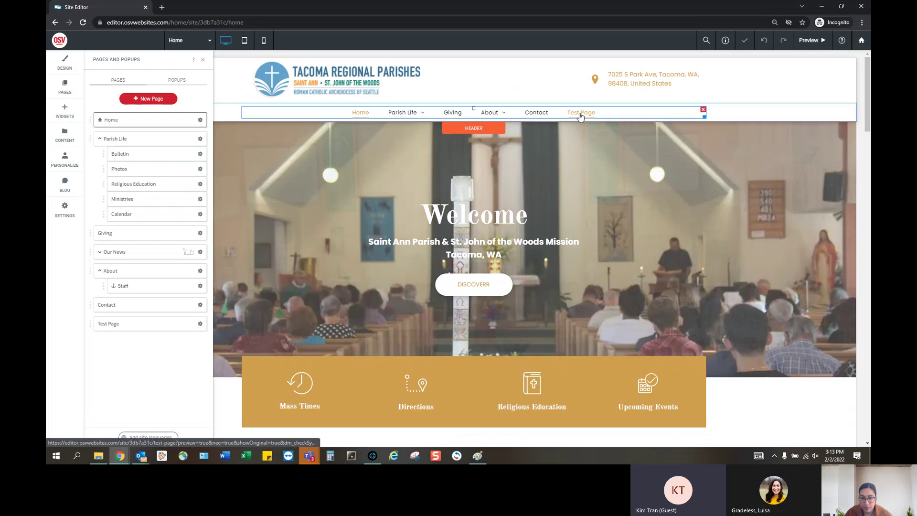
click(423, 115)
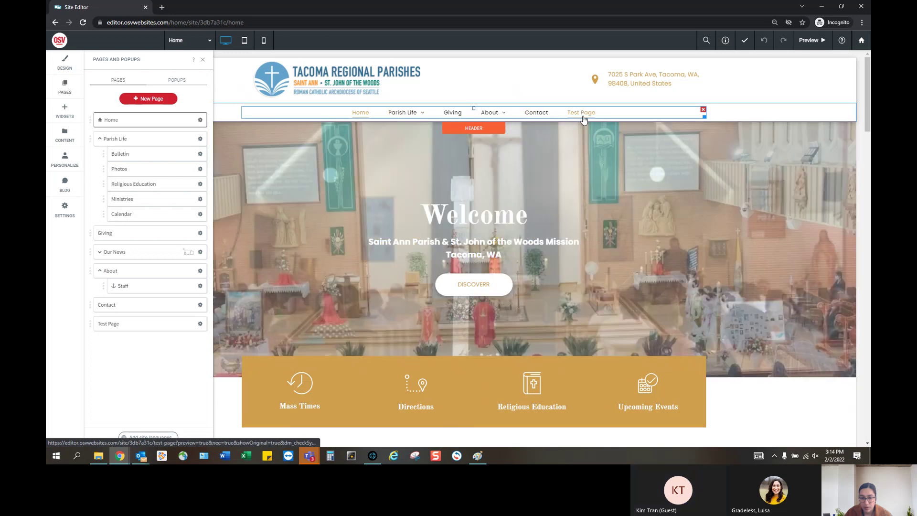
click(583, 117)
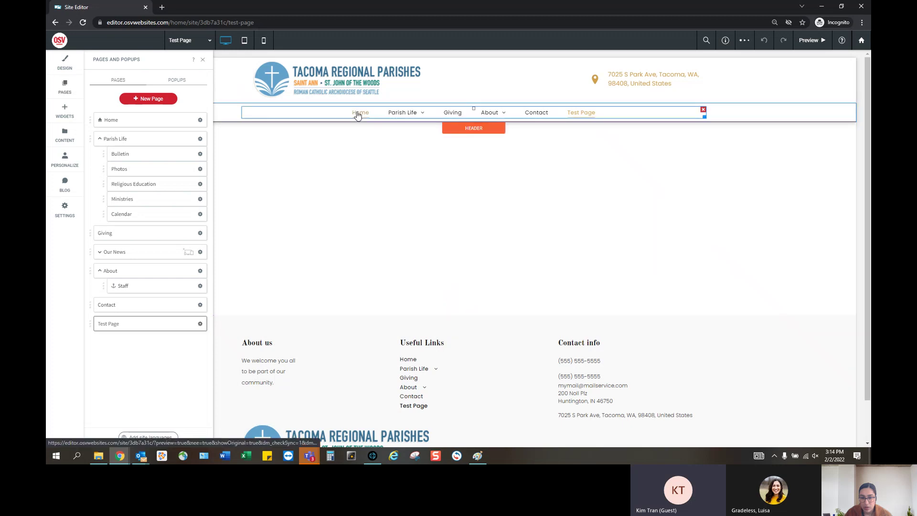
click(589, 115)
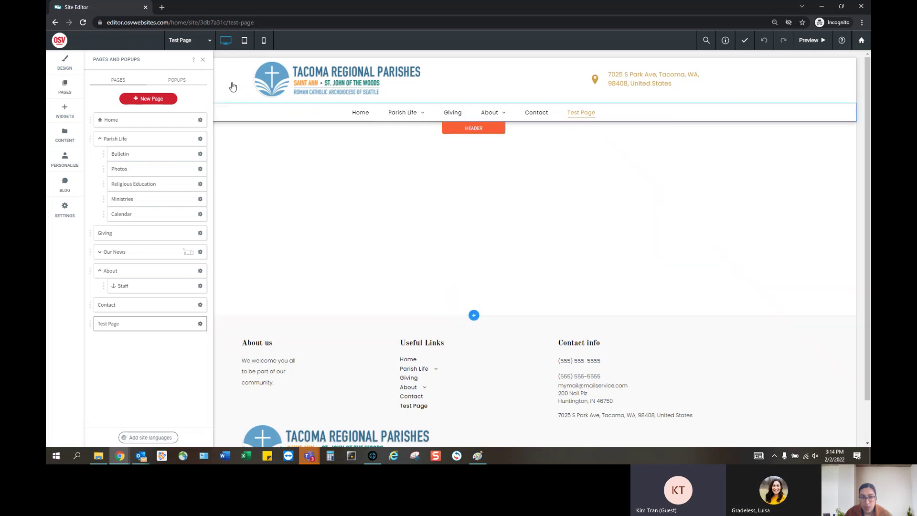
Look over the popular and basic widgets available for Test Page and return to the full page view.
click(202, 59)
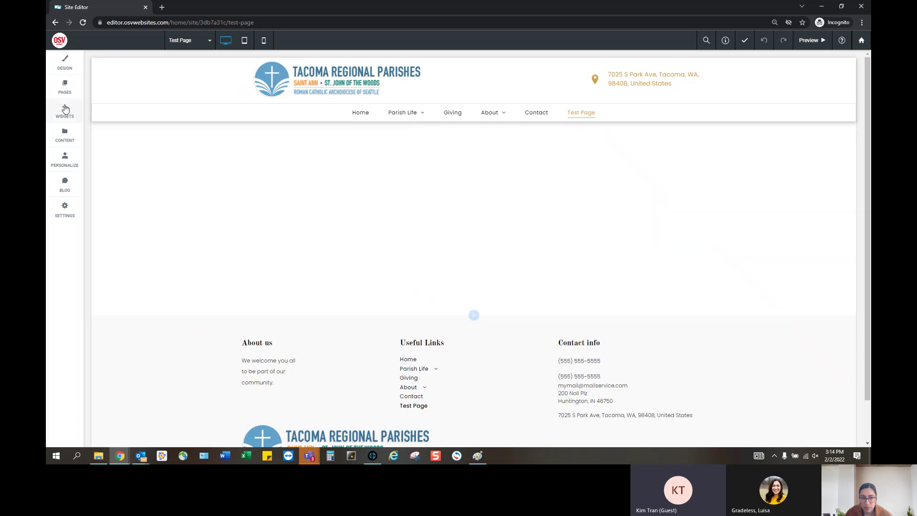
click(66, 91)
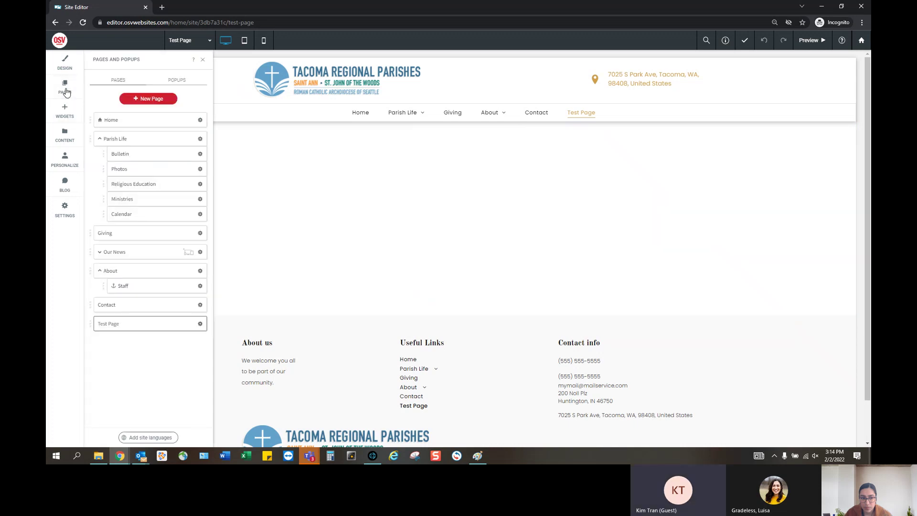
click(66, 113)
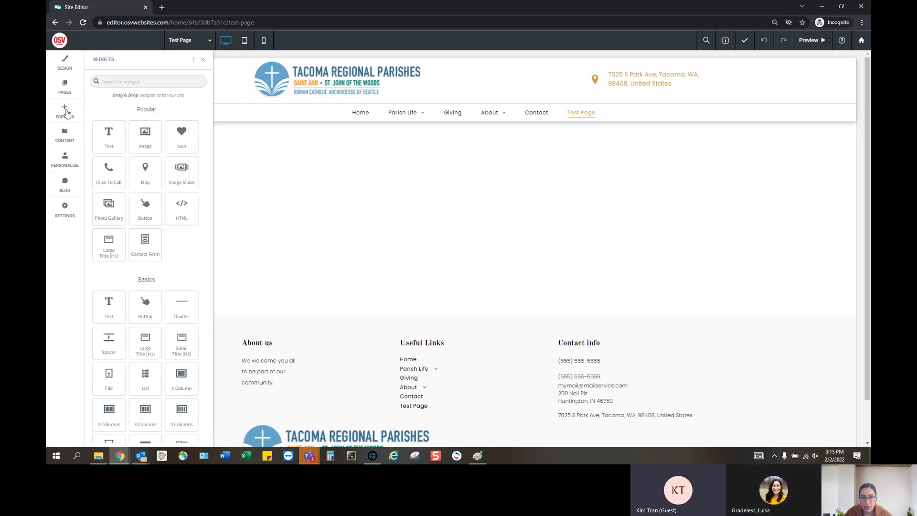
click(202, 60)
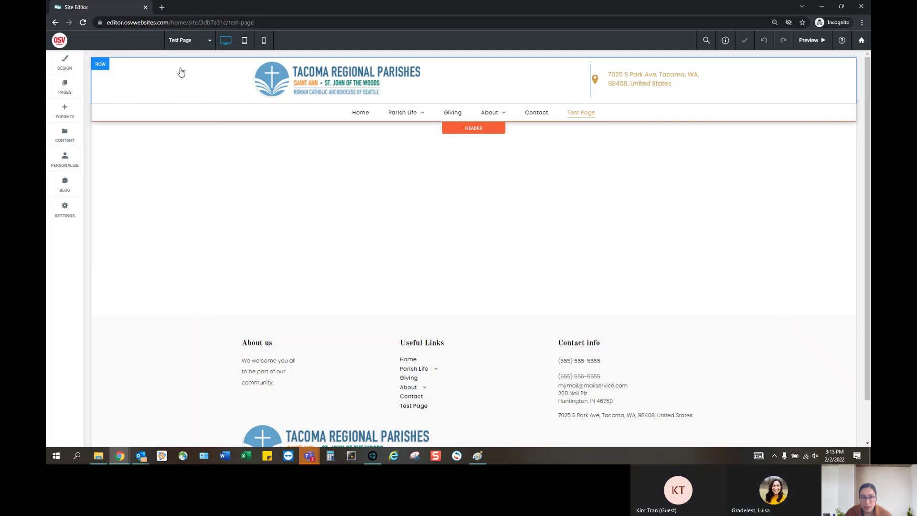
Add a text widget to the empty column of Test Page and insert "Paragraph" before its placeholder text.
click(72, 91)
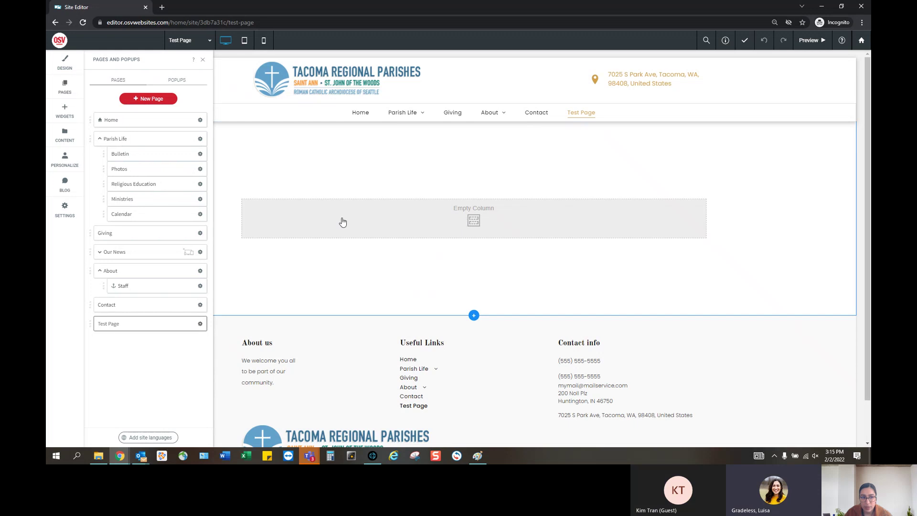
click(64, 110)
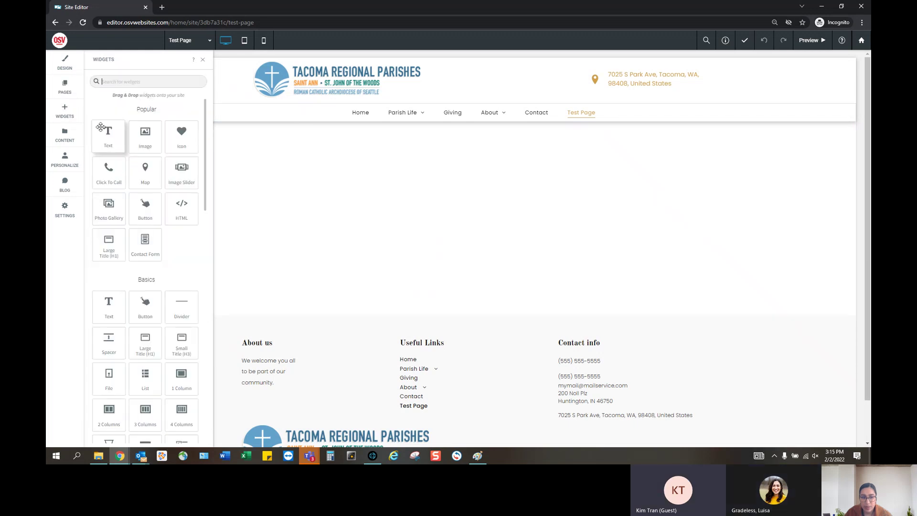
drag(108, 134, 424, 219)
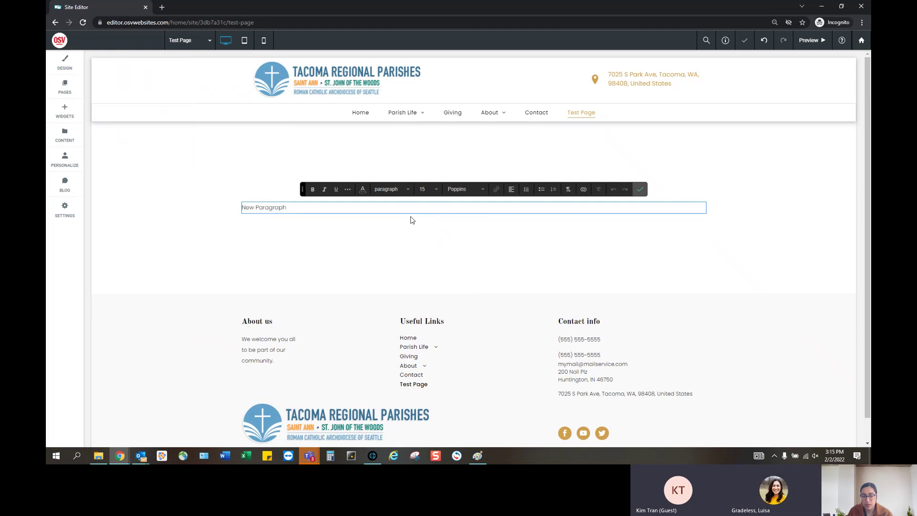
text(Paragraph)
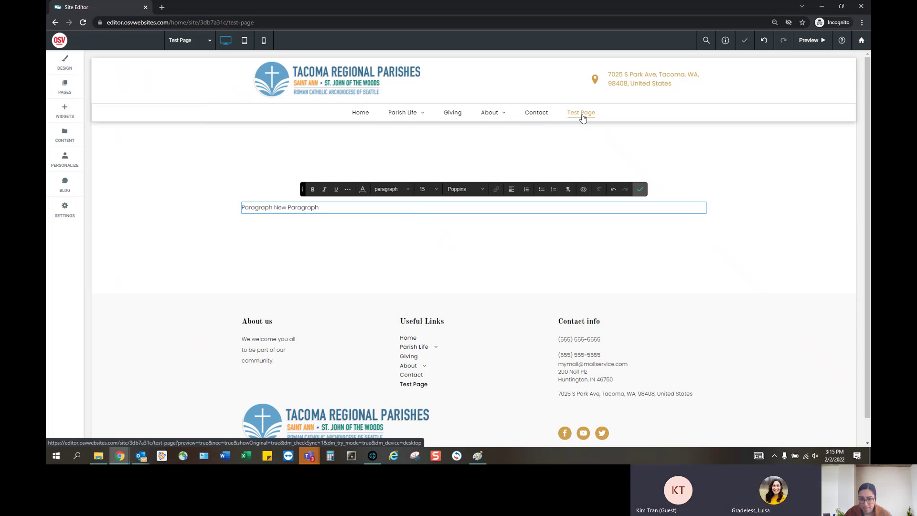
Look through the Home page from the welcome banner down to the footer and back up to the header.
click(361, 114)
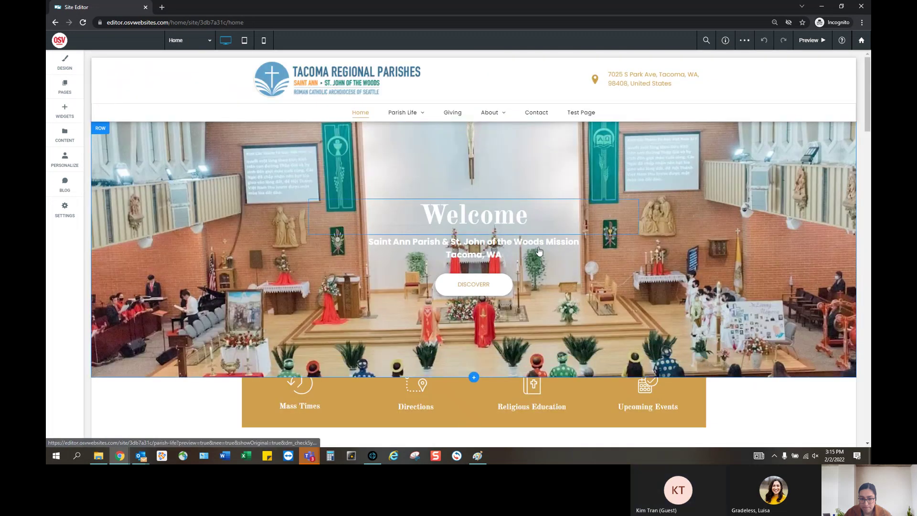
scroll(537, 260, down, 7)
scroll(537, 271, up, 4)
click(537, 271)
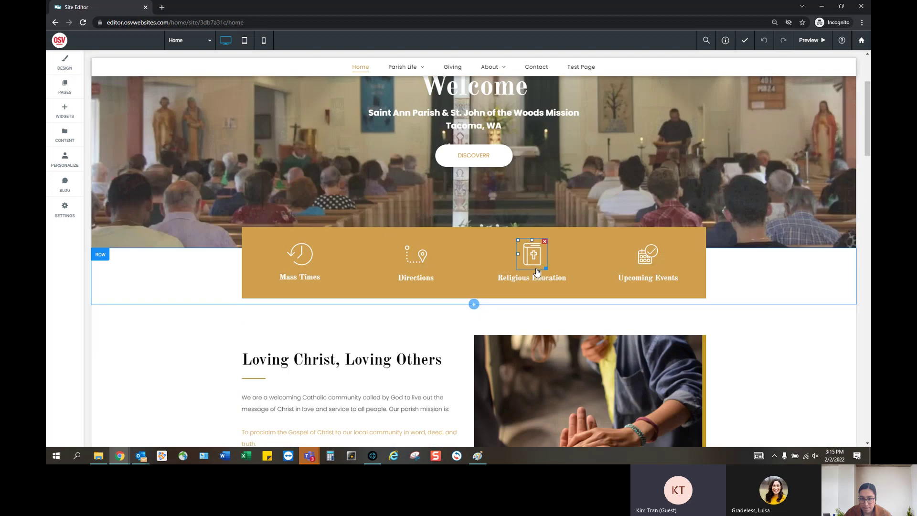
scroll(537, 271, up, 2)
scroll(539, 280, down, 8)
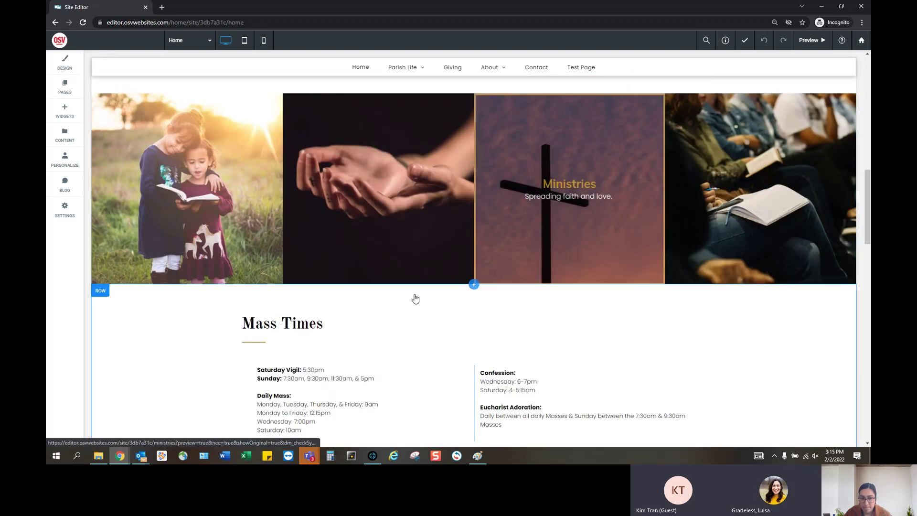
scroll(422, 304, down, 4)
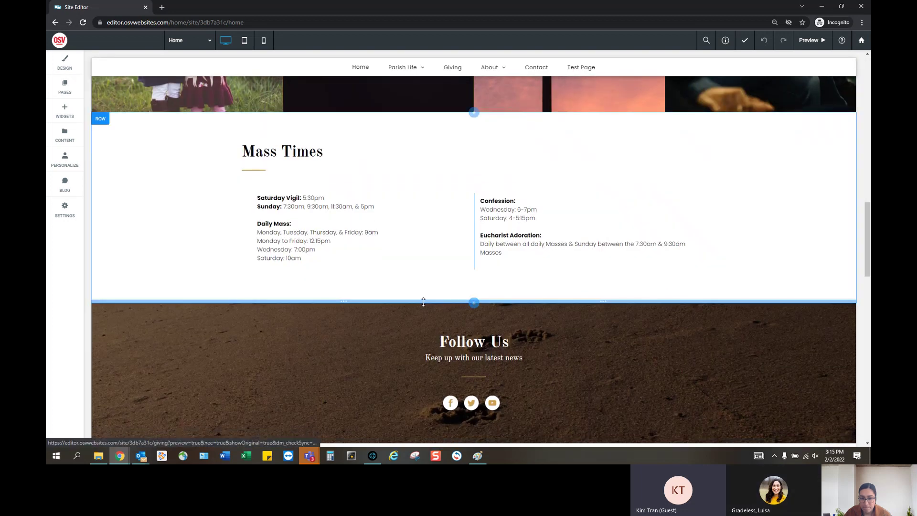
scroll(424, 303, down, 5)
scroll(424, 305, down, 14)
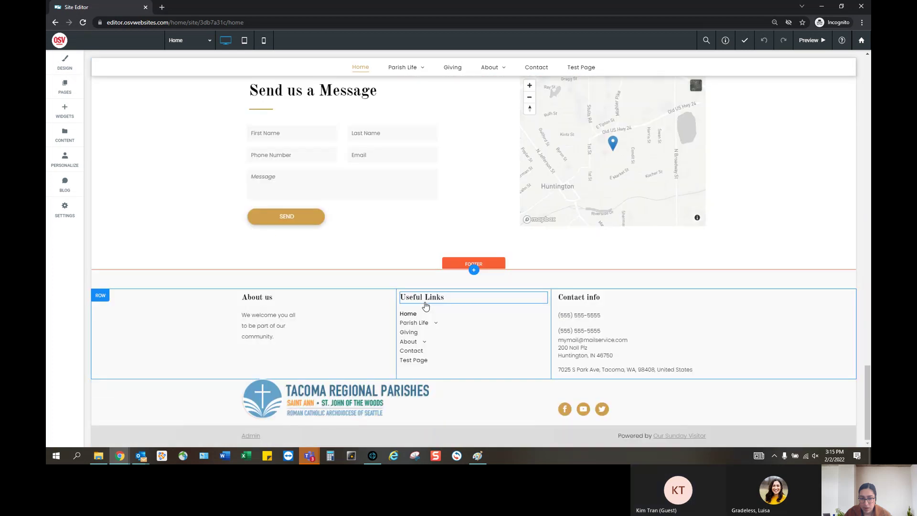
scroll(426, 306, up, 11)
scroll(425, 306, up, 15)
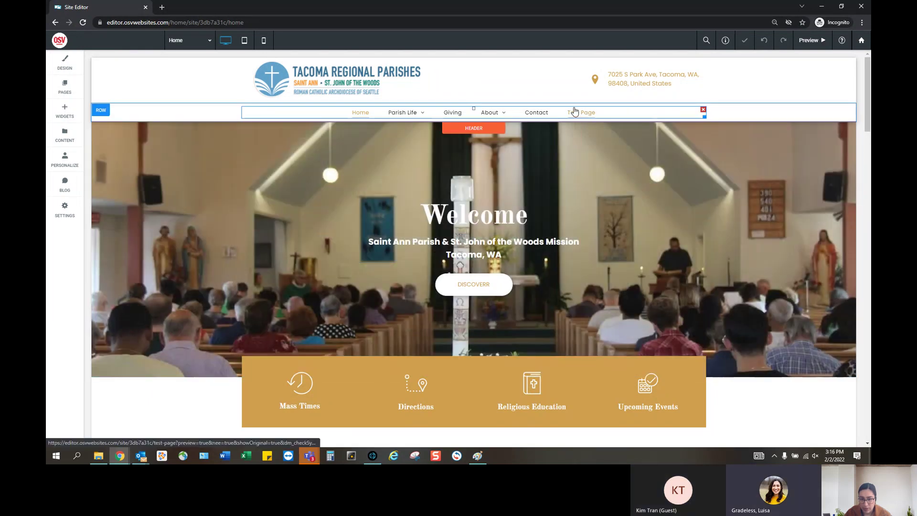
Delete Test Page from the site's page list and dismiss the leftover delete confirmation.
click(576, 116)
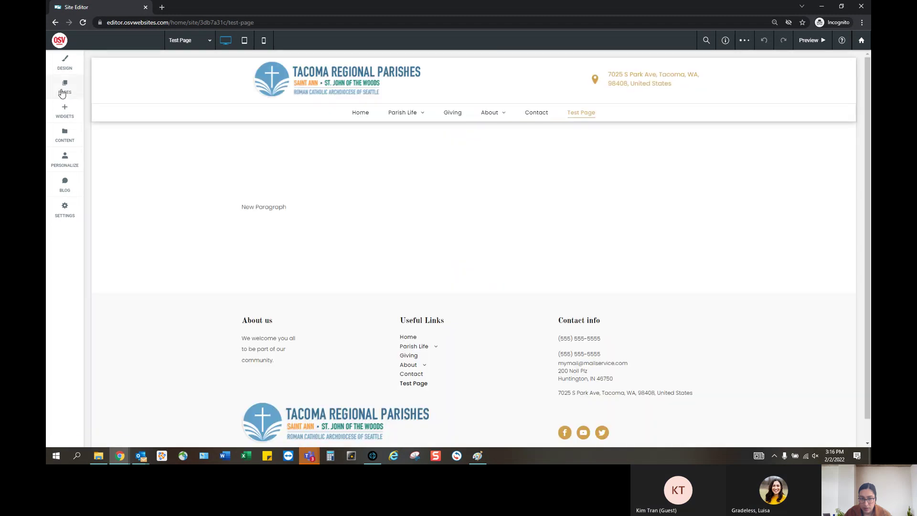
click(62, 93)
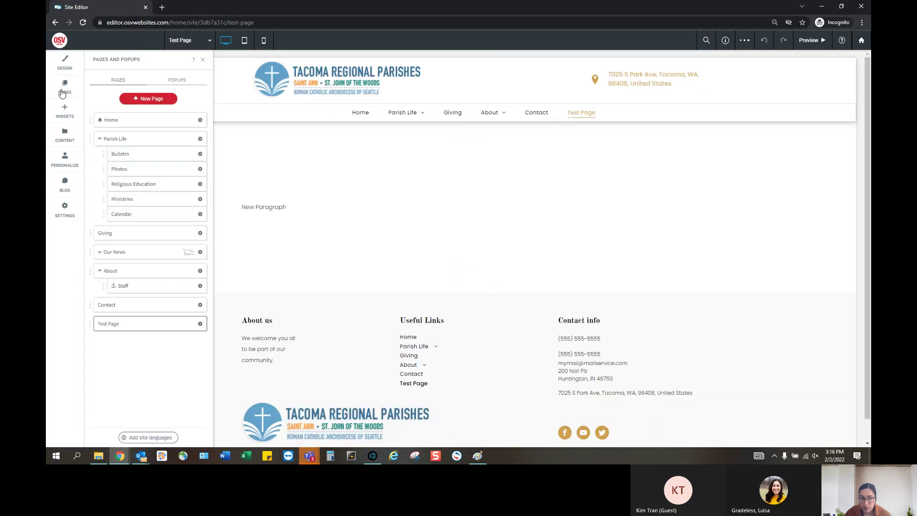
click(200, 324)
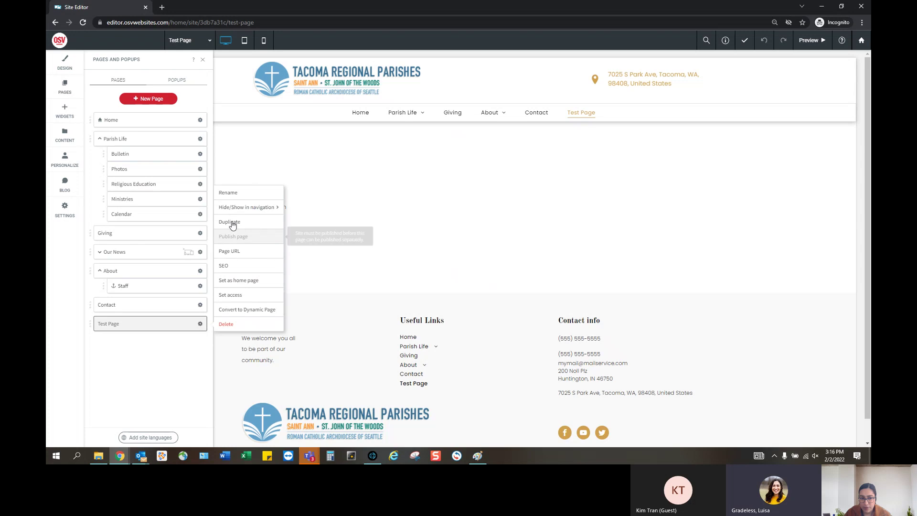
click(231, 324)
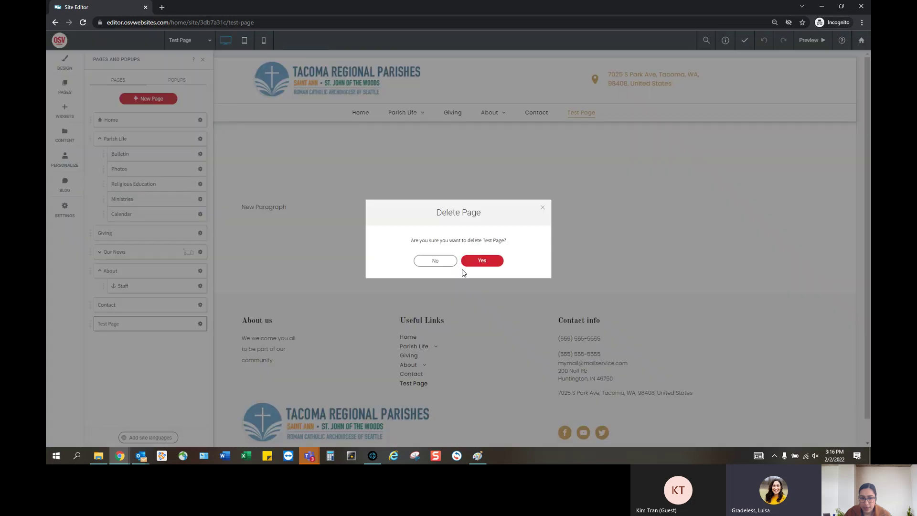
click(481, 261)
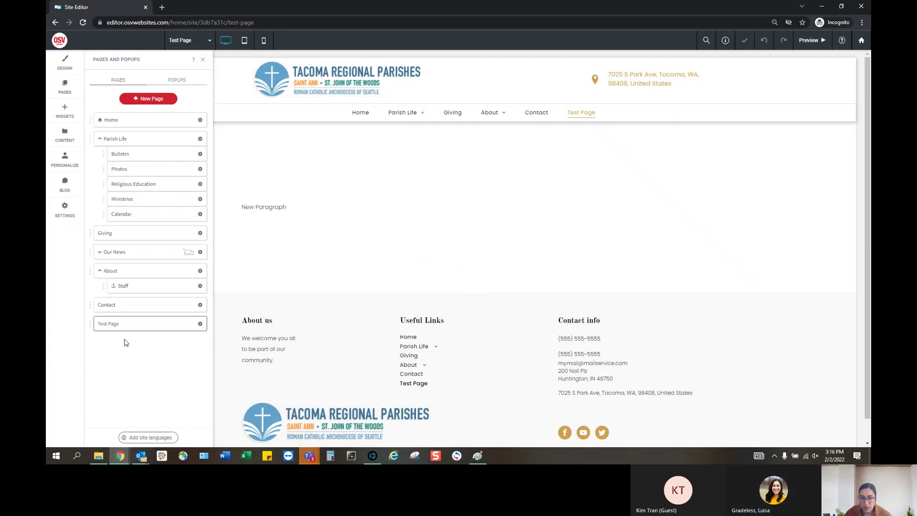
click(200, 325)
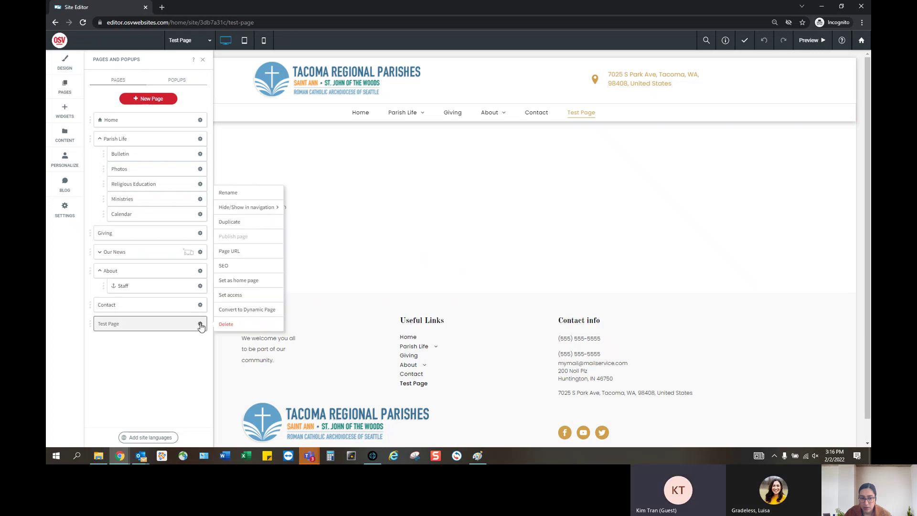
click(230, 324)
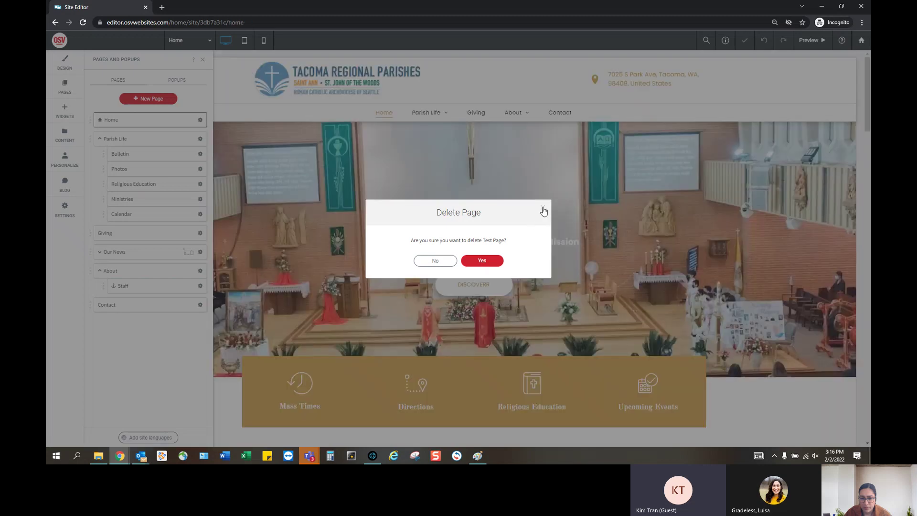
click(542, 210)
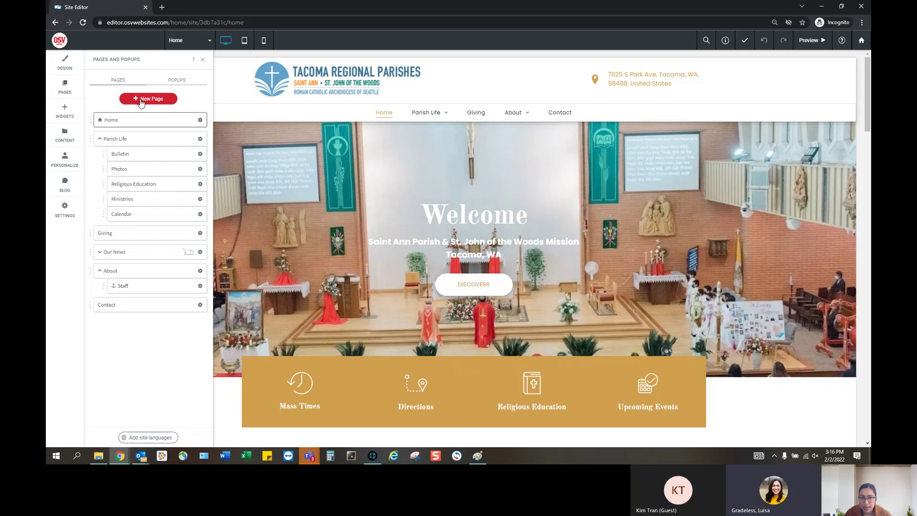
Add a new blank page with the name Blank Page and check its entry in the header navigation.
click(141, 101)
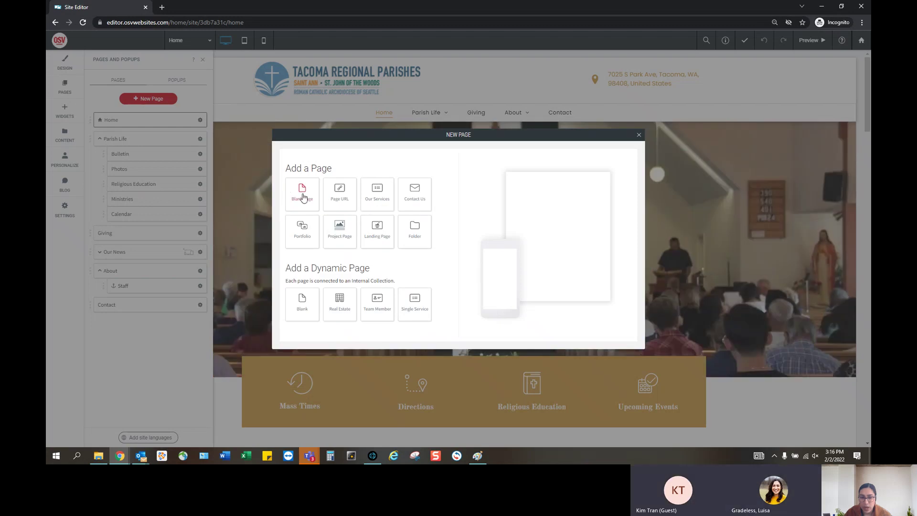
click(303, 195)
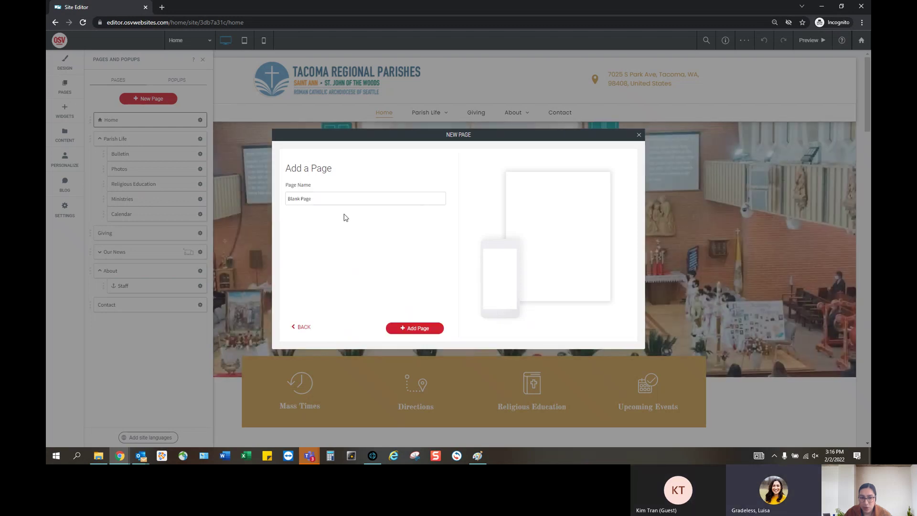
click(420, 328)
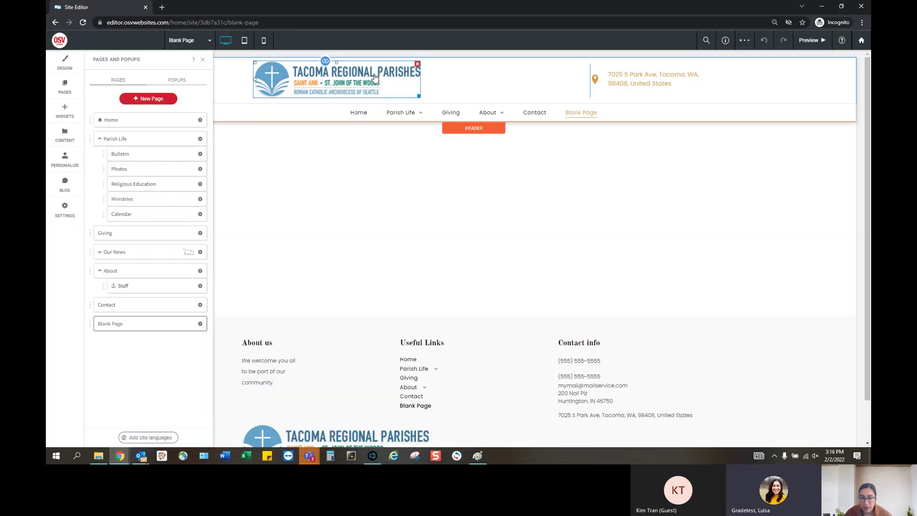
click(403, 98)
click(580, 118)
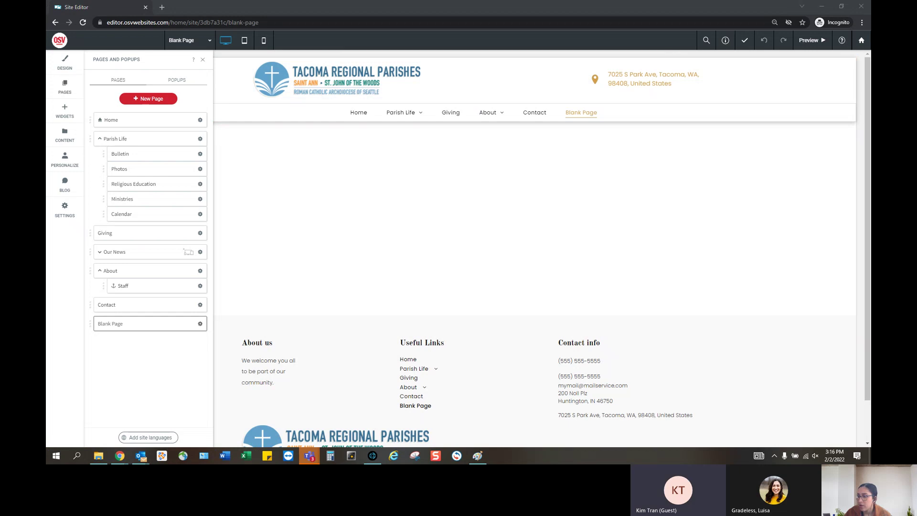
key(alt+Tab)
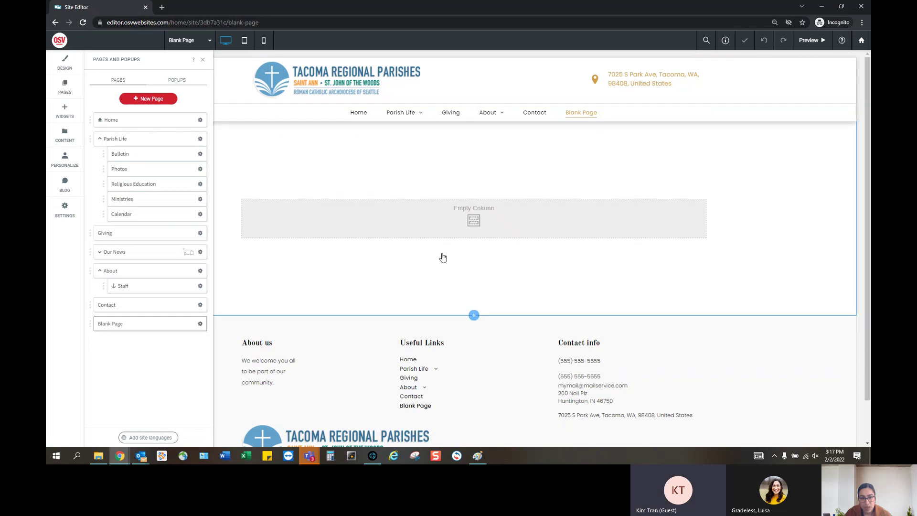
Hide Blank Page in the site navigation on all devices.
click(200, 323)
mouse_move(253, 213)
click(304, 209)
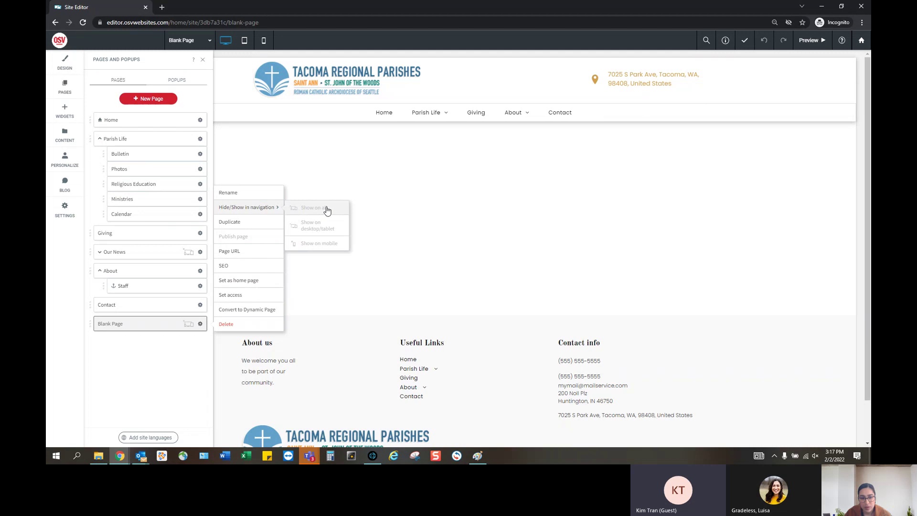
click(171, 347)
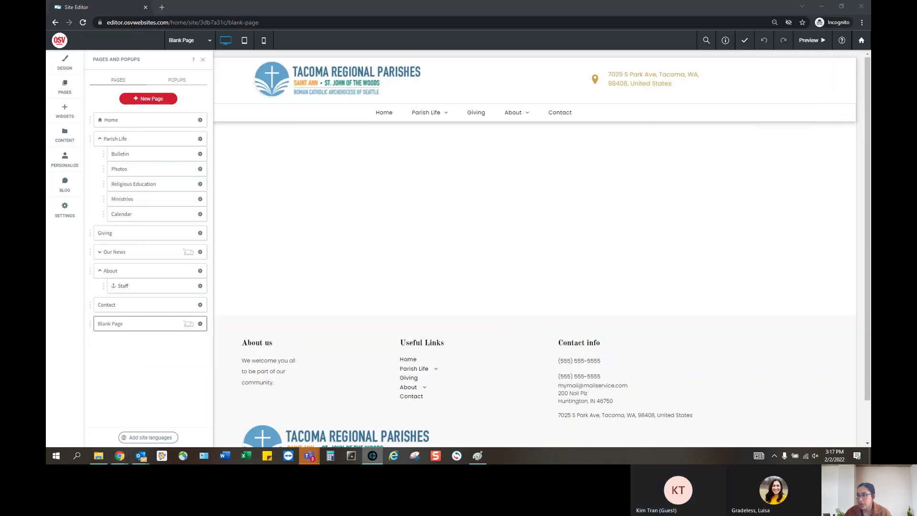
click(161, 7)
text(www.trparishes.org)
key(Return)
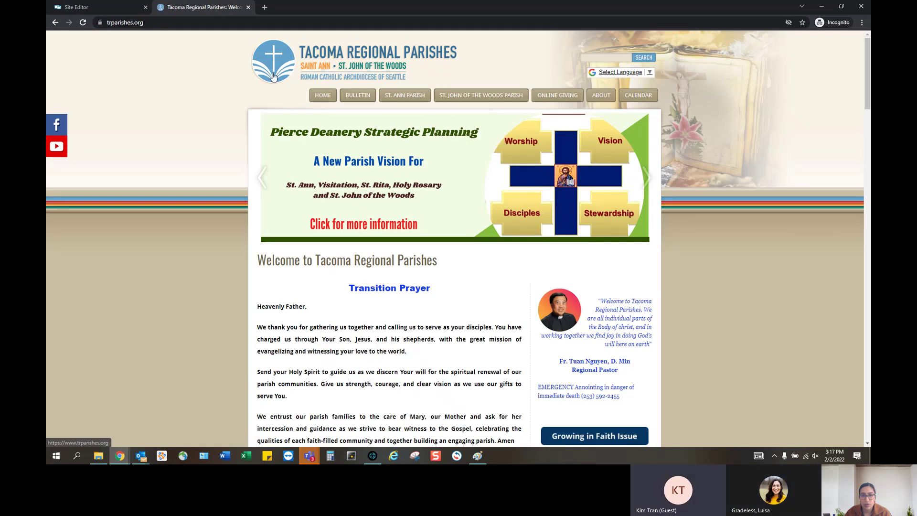
key(alt+Tab)
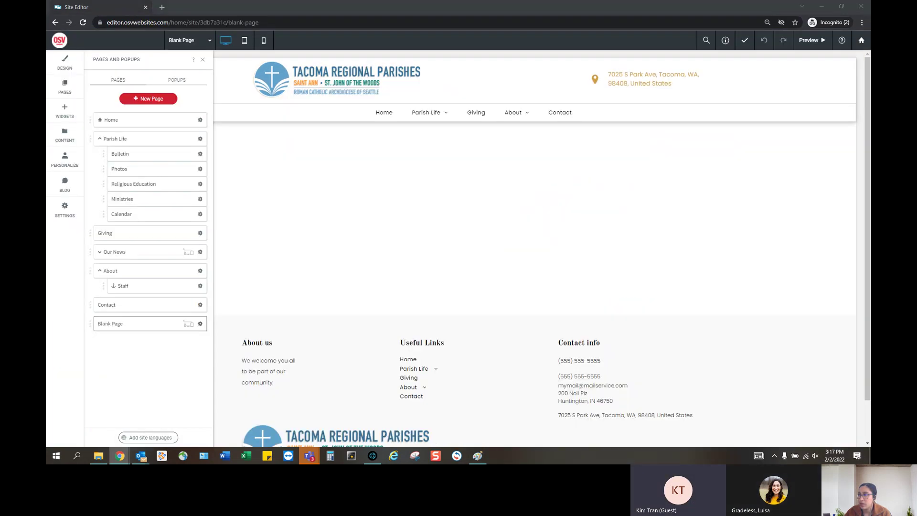
Rename the Parish Life page to Bulletin.
click(200, 139)
click(228, 139)
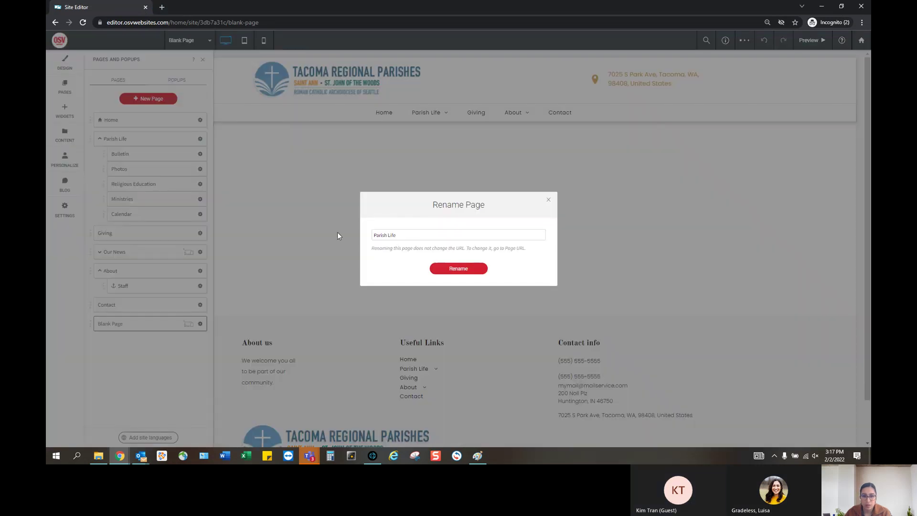
text(Bu)
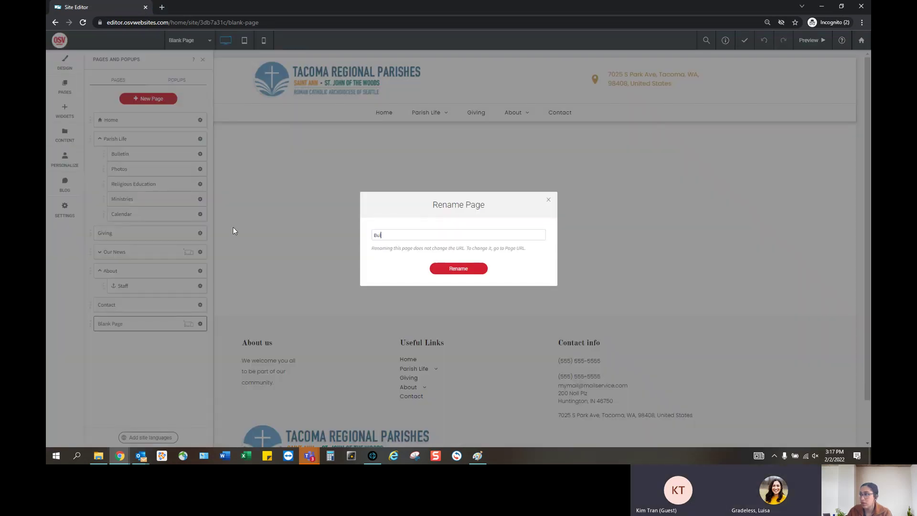
text(lletin)
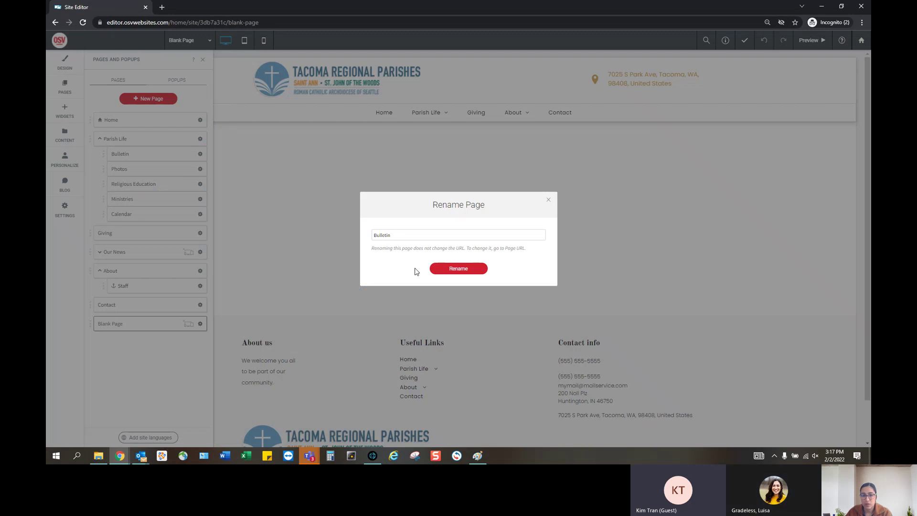
click(449, 274)
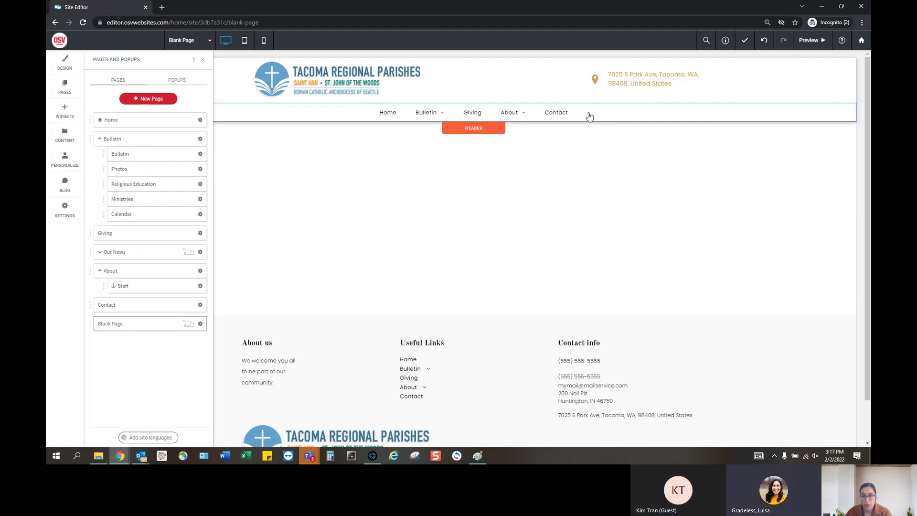
drag(95, 325, 116, 351)
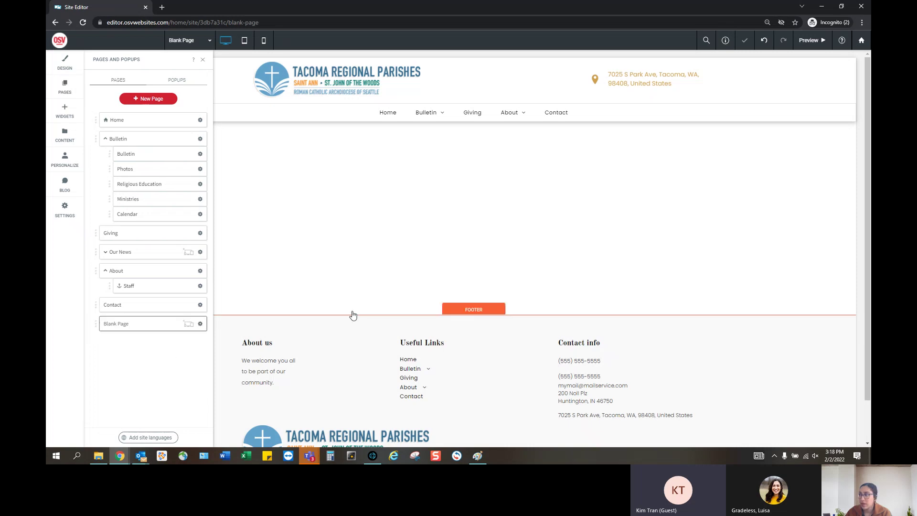
Rename the Giving page to St. Ann Parish.
click(104, 141)
click(200, 158)
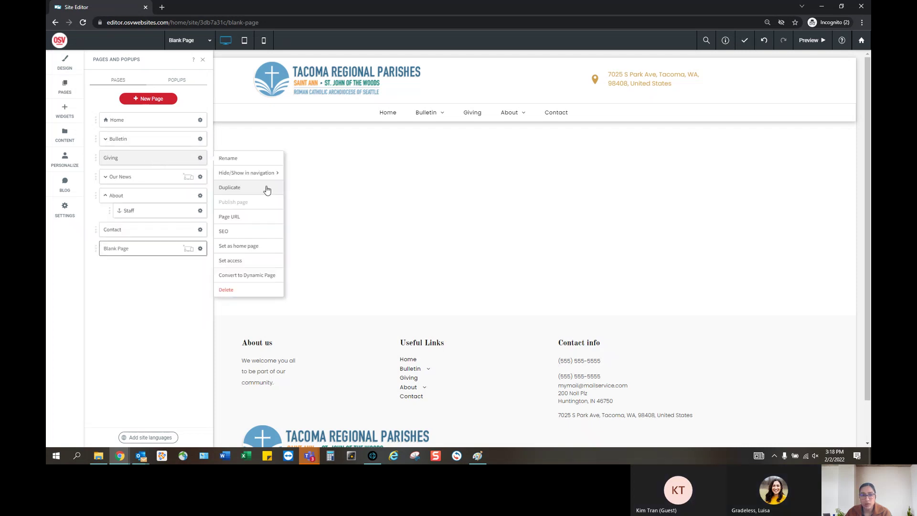
click(250, 161)
key(ctrl+a)
text(S)
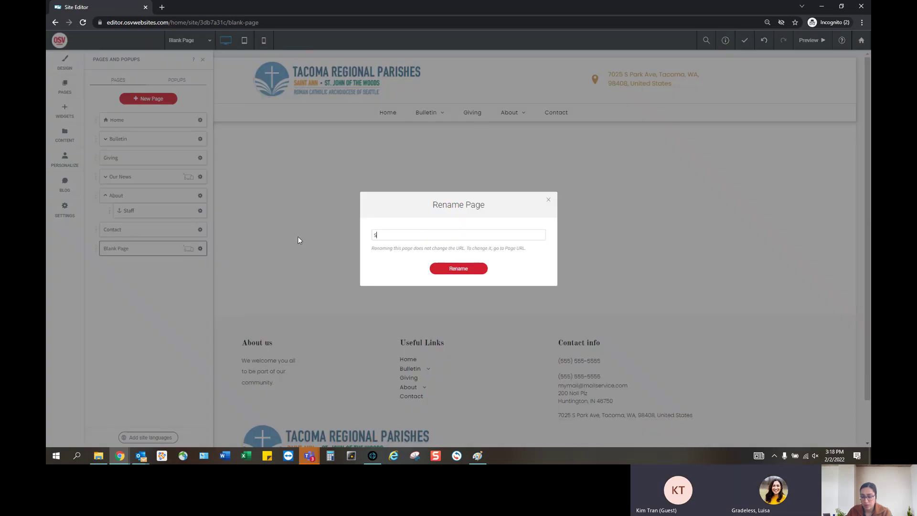
text(t. A)
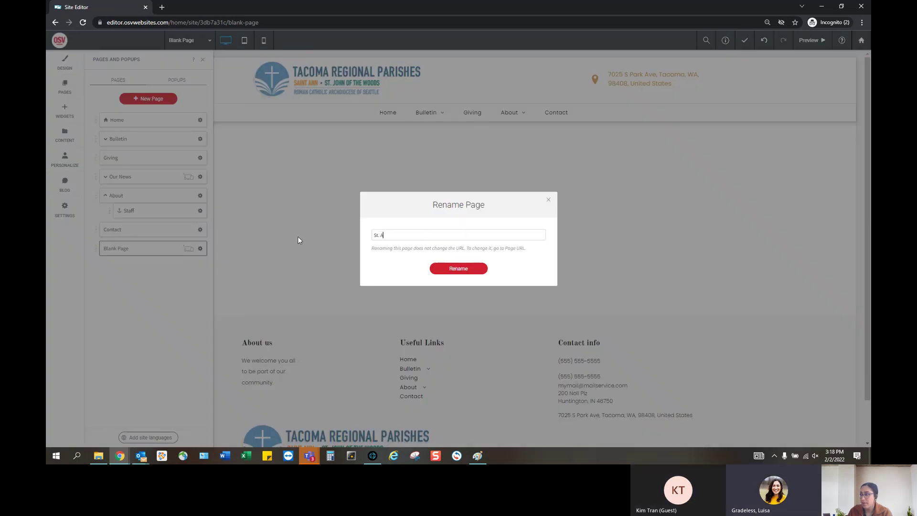
text(nn Parish)
click(459, 274)
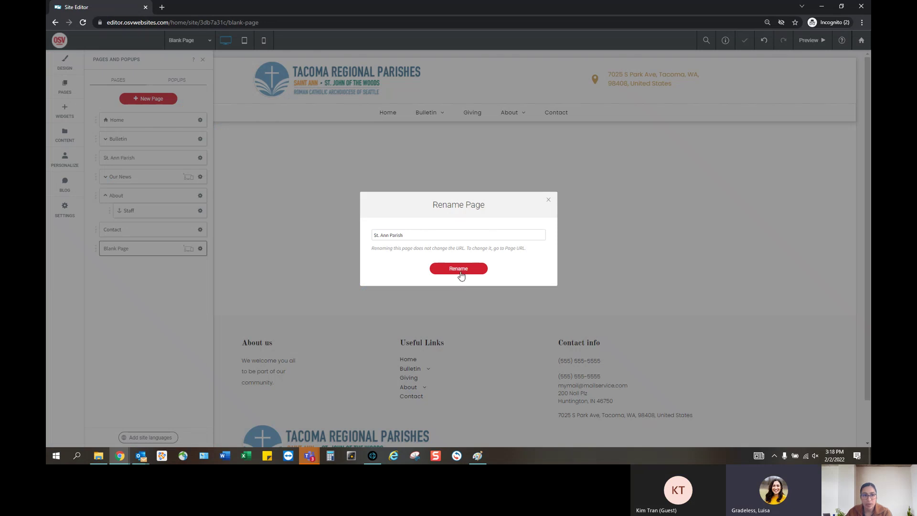
Show the Our News page in the site navigation and rename it to St. John of the Woods Parish.
click(200, 178)
mouse_move(245, 193)
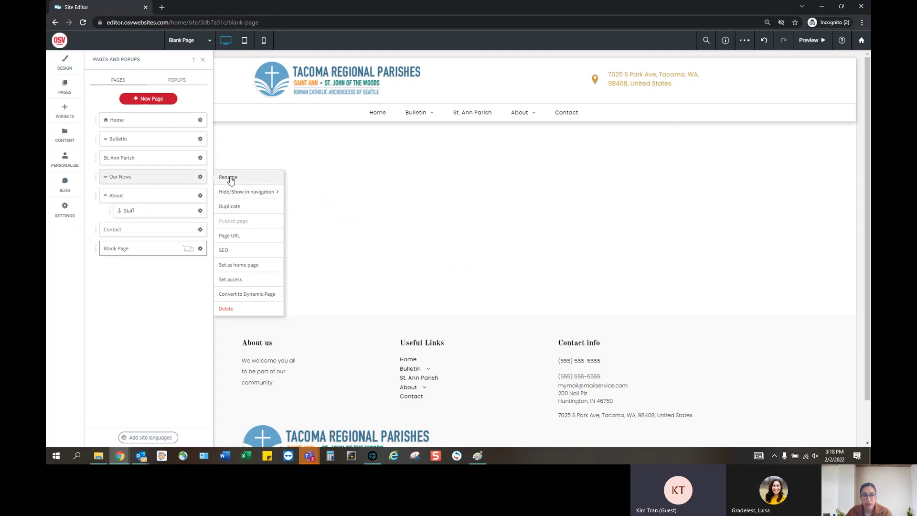
click(229, 178)
drag(419, 234, 301, 228)
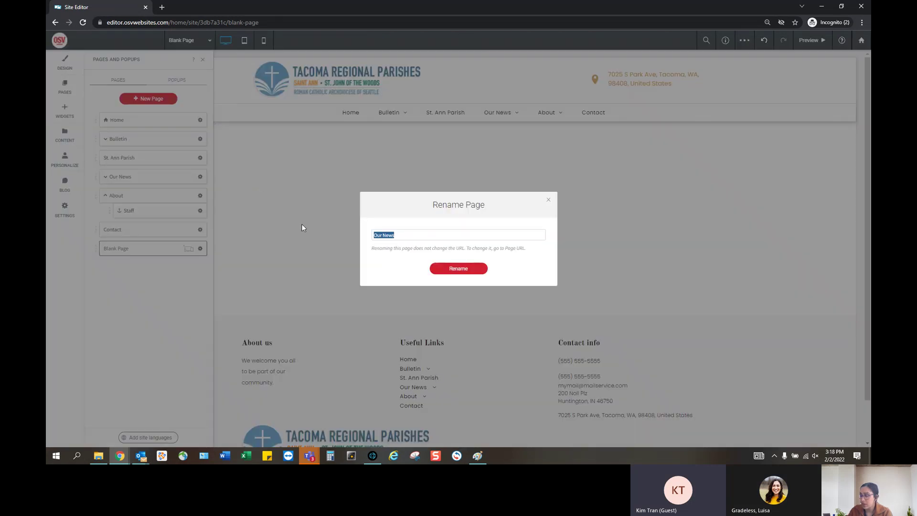
text(St. John)
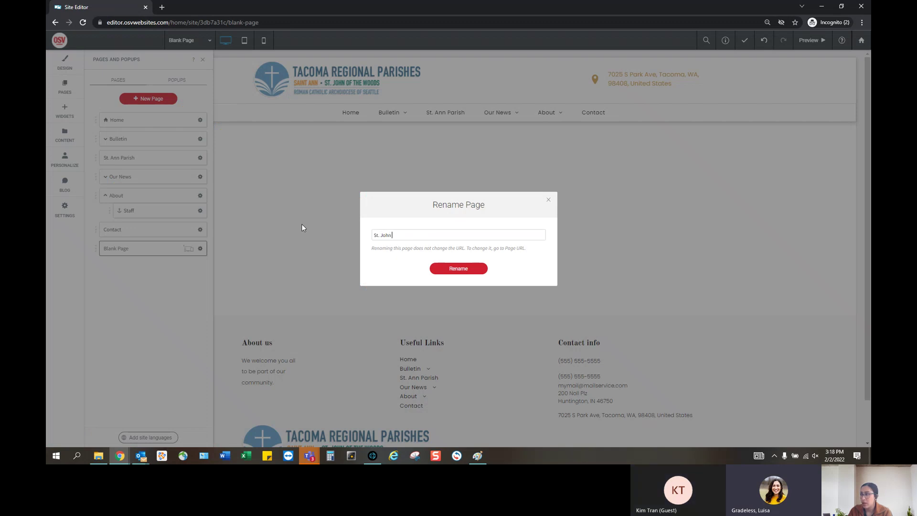
text( of)
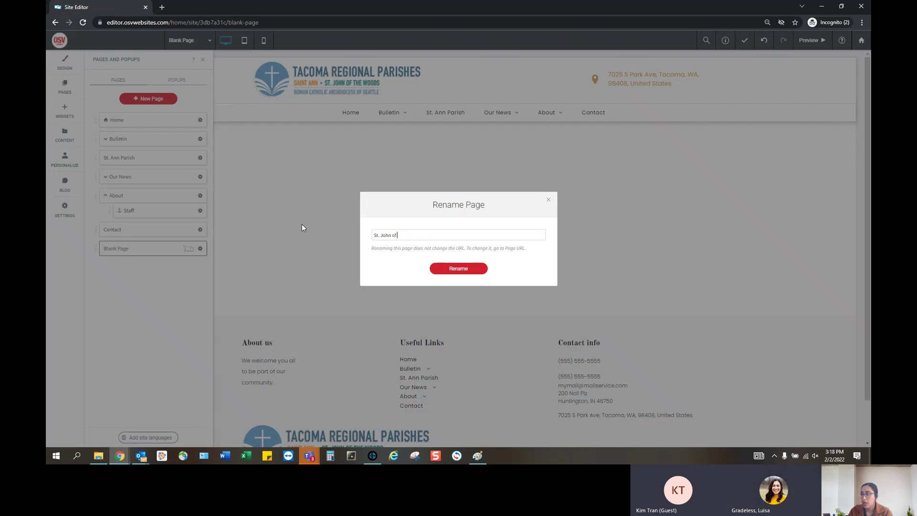
text( the Woods Parish)
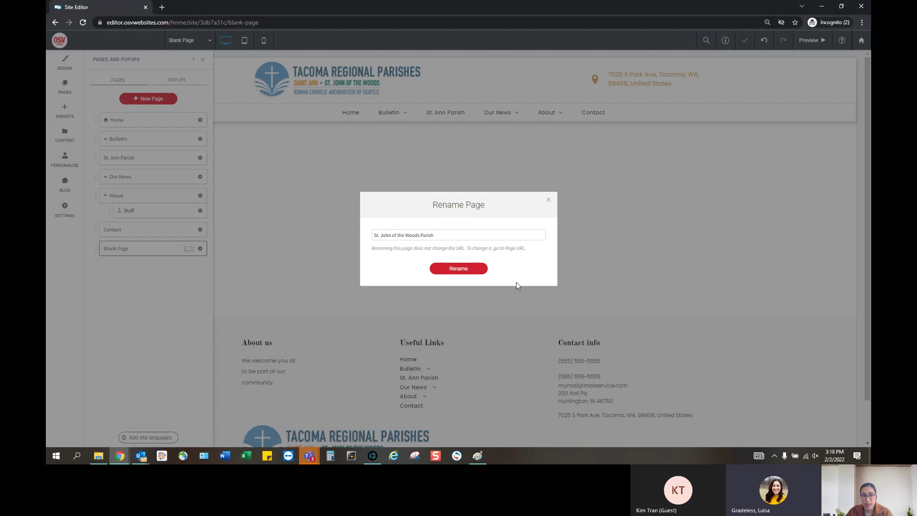
click(469, 269)
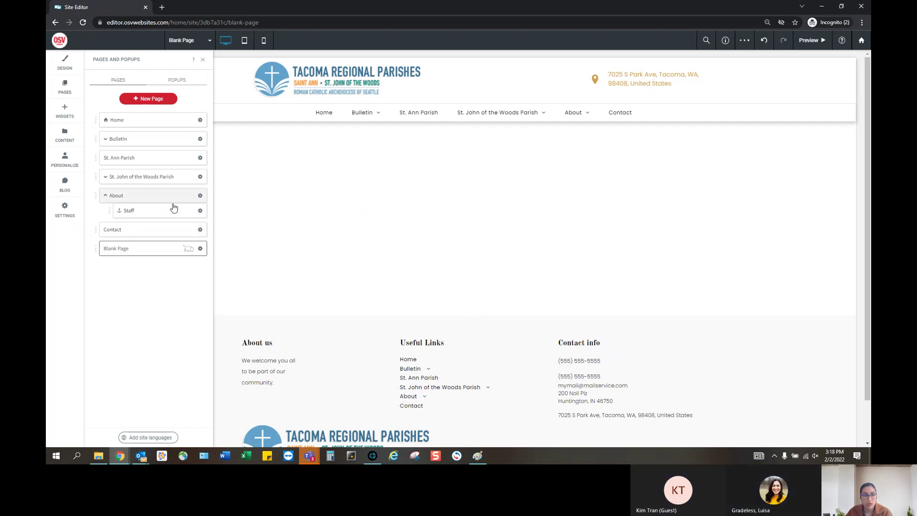
Rename the About page, which contains the Staff anchor, to Online Giving.
click(200, 196)
click(250, 203)
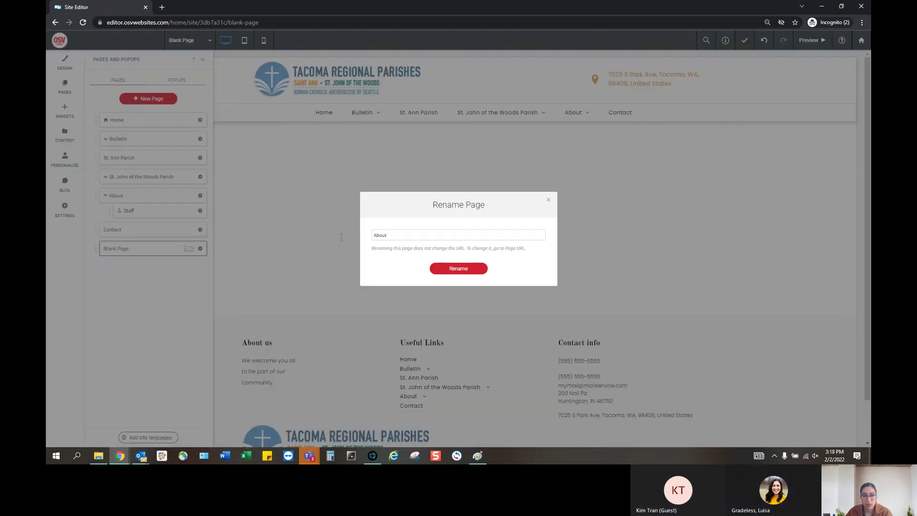
key(ctrl+a)
text(Online g)
key(BackSpace)
text(Giving)
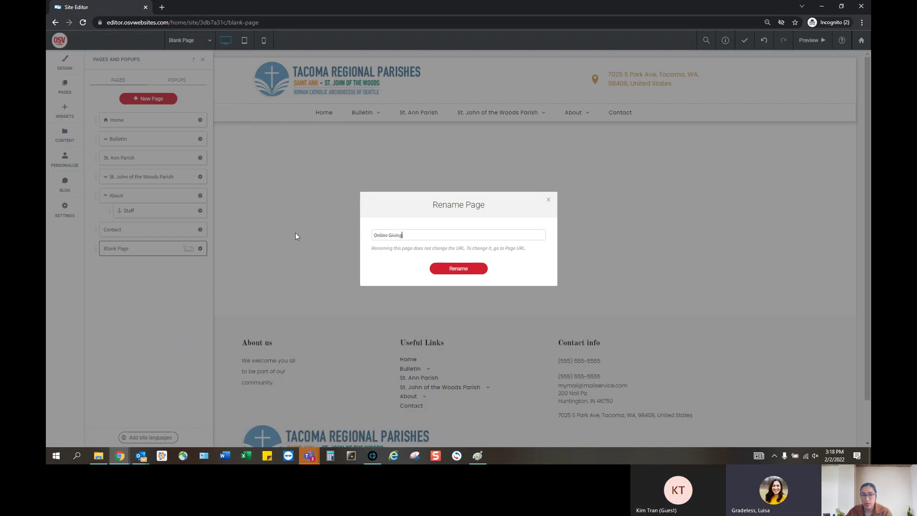
click(482, 268)
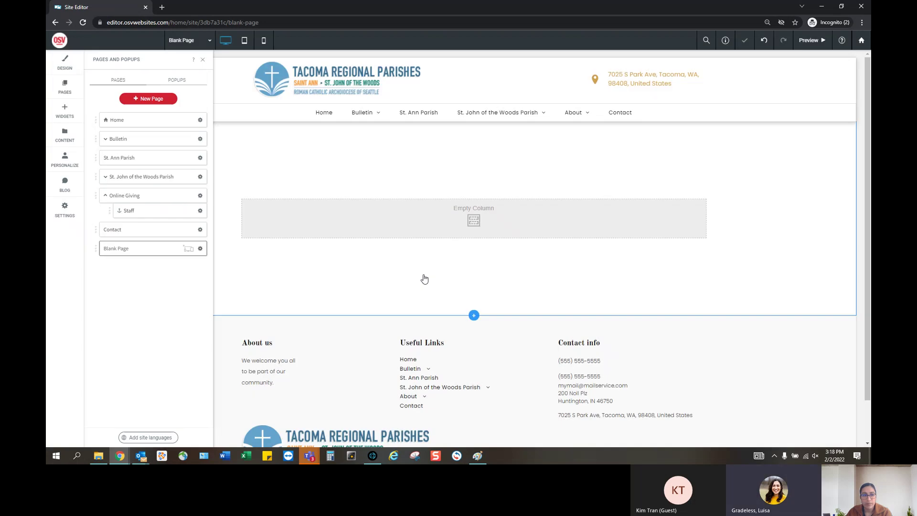
Rename the Contact page to About.
click(201, 231)
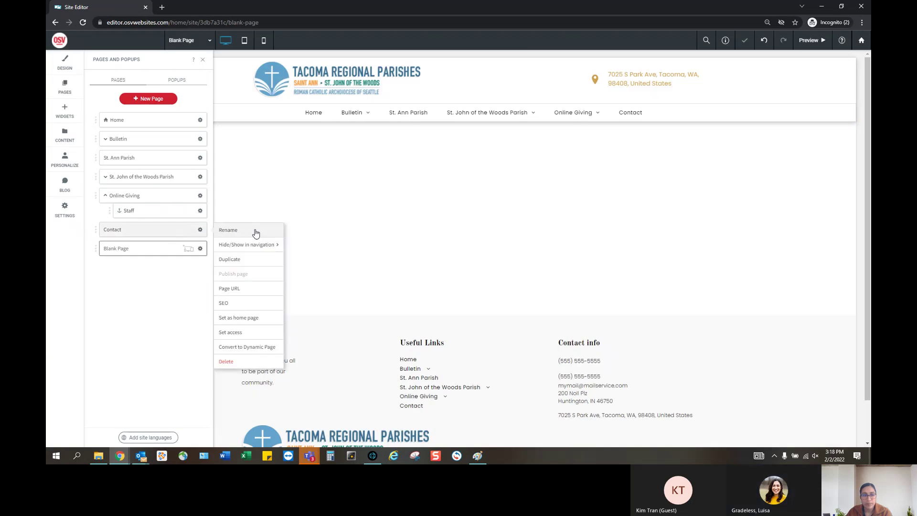
click(256, 231)
text(About)
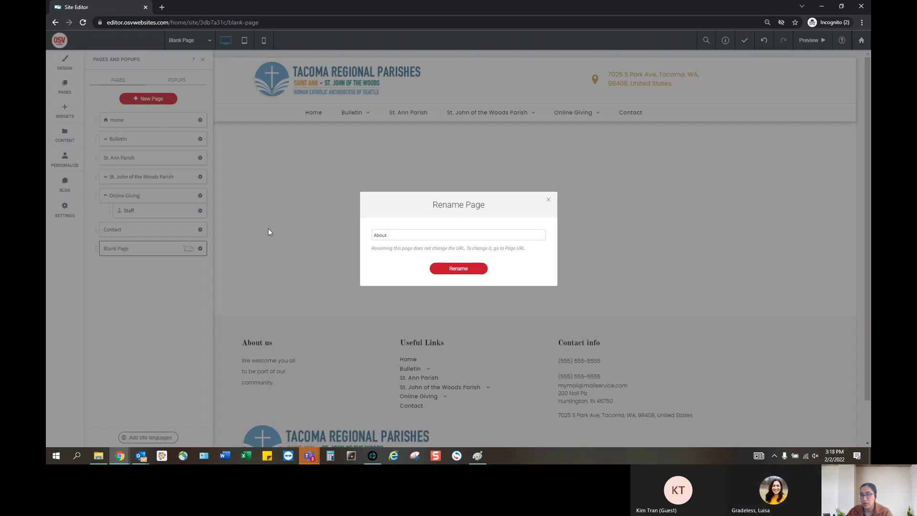
click(461, 267)
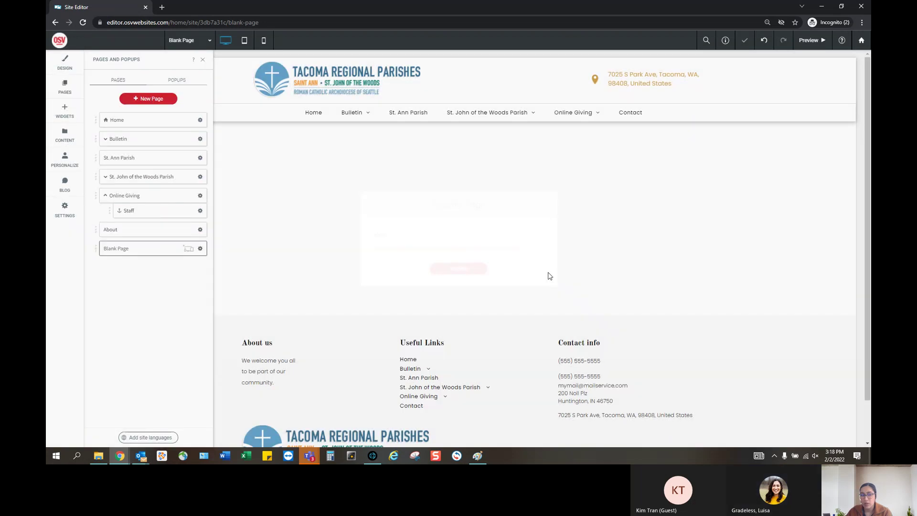
click(200, 248)
click(256, 249)
key(ctrl+a)
text(Calend)
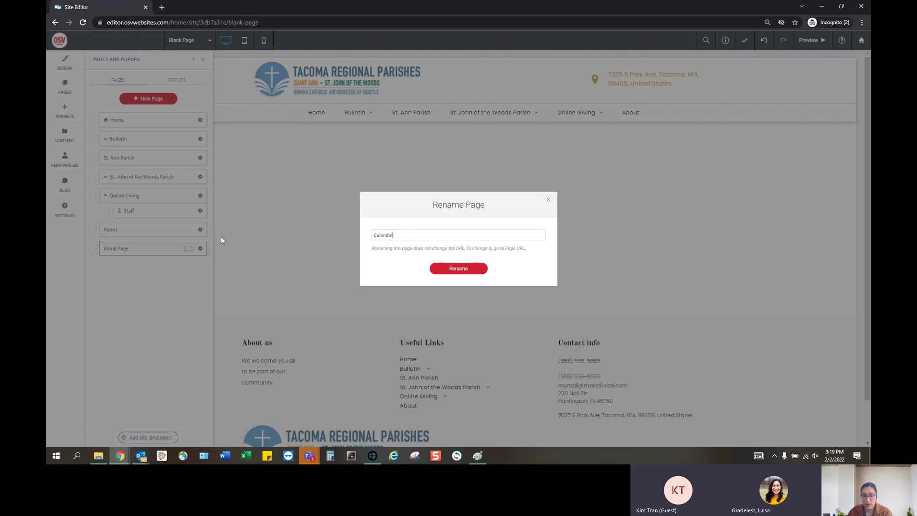
text(ar)
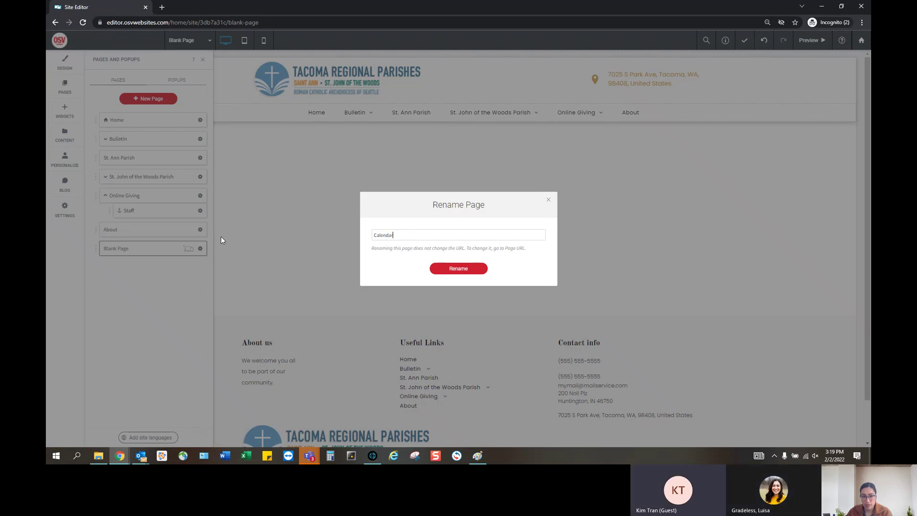
click(548, 200)
Delete Blank Page from the site and collapse the subpages under Online Giving.
click(200, 249)
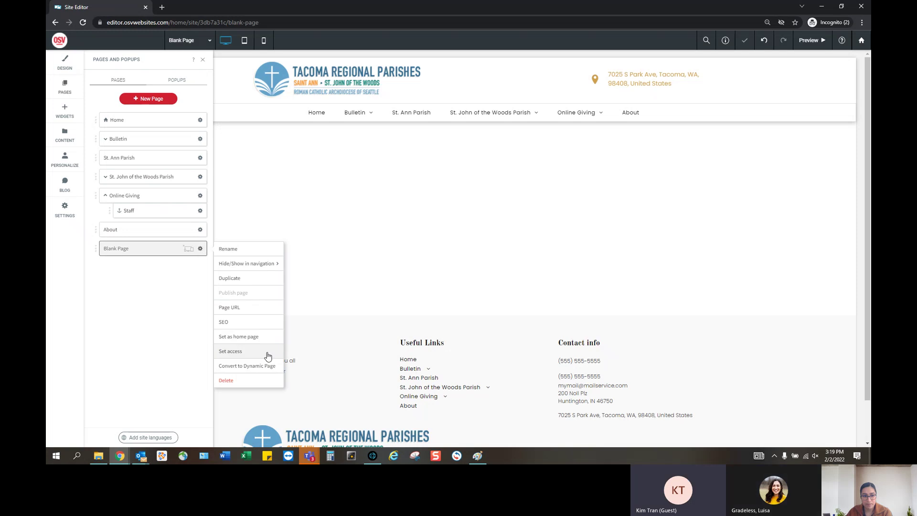
click(248, 381)
click(481, 261)
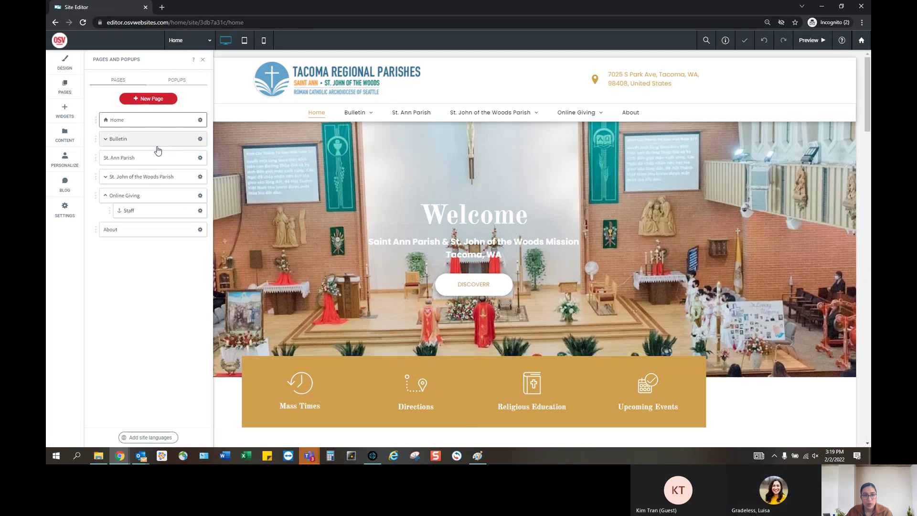
click(105, 195)
Hide the top-level Bulletin page in the site navigation on all devices.
mouse_move(366, 112)
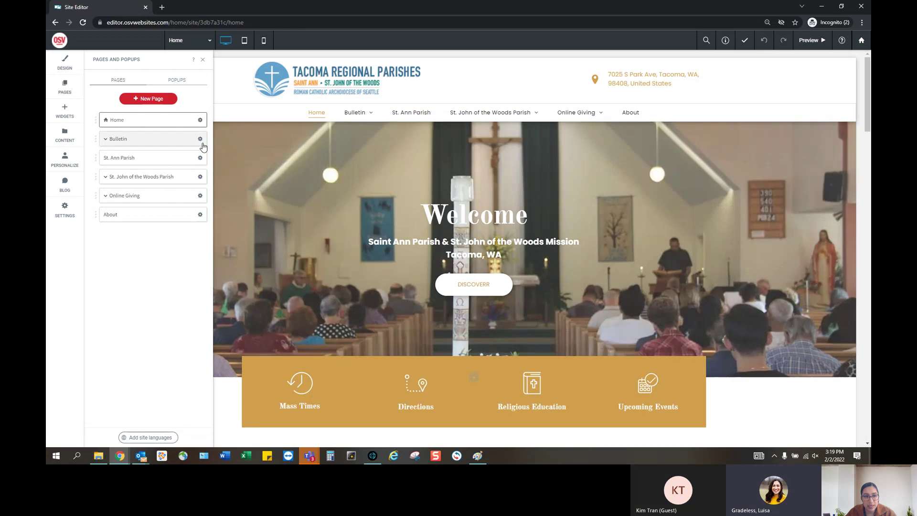
click(201, 141)
mouse_move(242, 154)
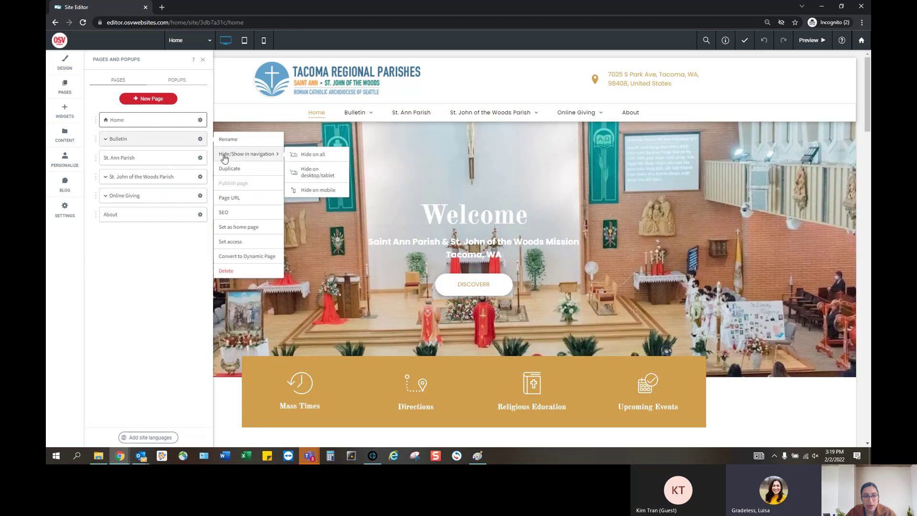
click(307, 158)
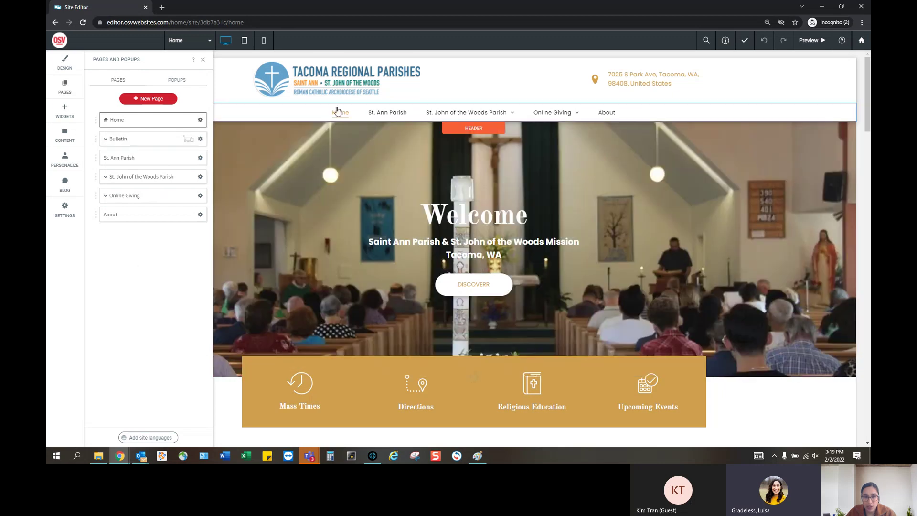
Make the top-level Bulletin page show in the site navigation again.
click(199, 140)
mouse_move(242, 154)
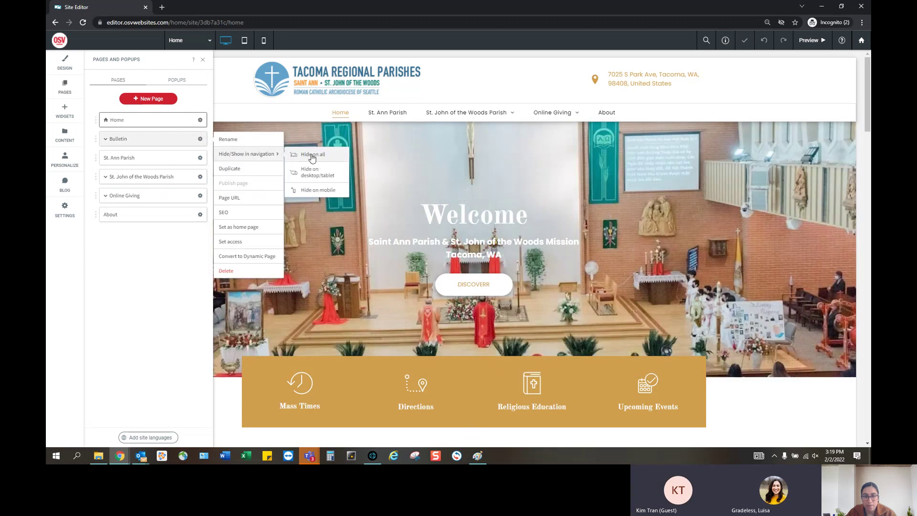
click(318, 171)
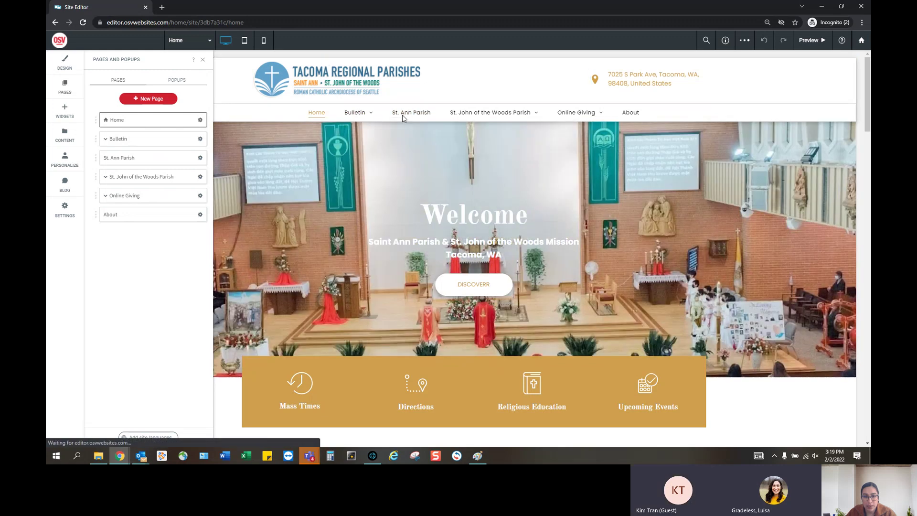
View the St. Ann Parish page and the Bulletin page's subpage list, and return to the Home page.
click(403, 116)
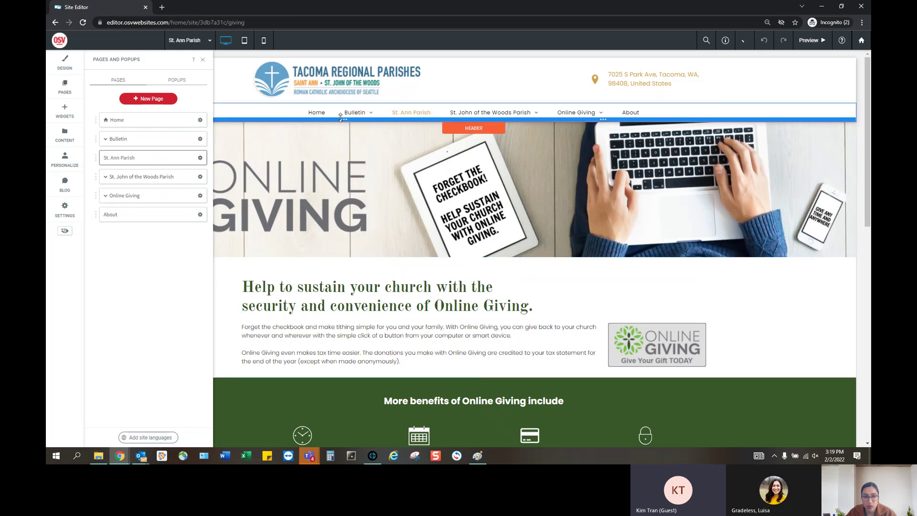
click(159, 142)
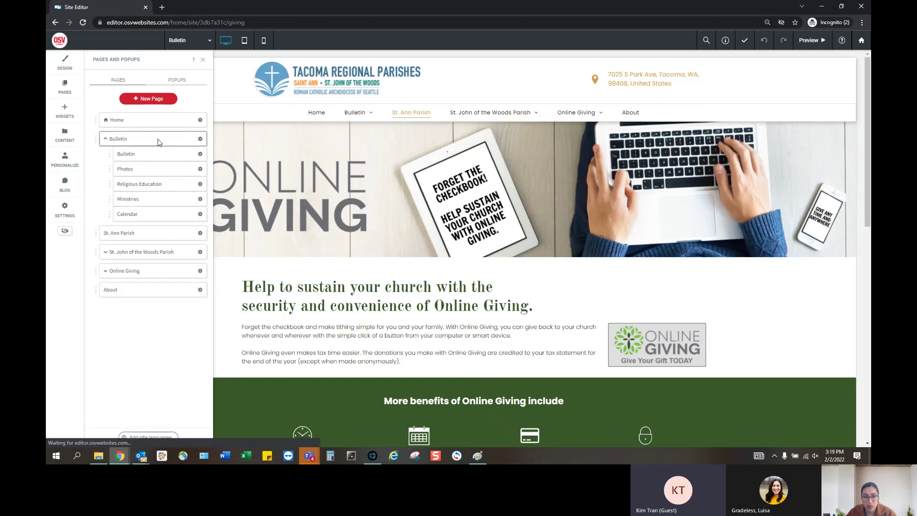
click(315, 113)
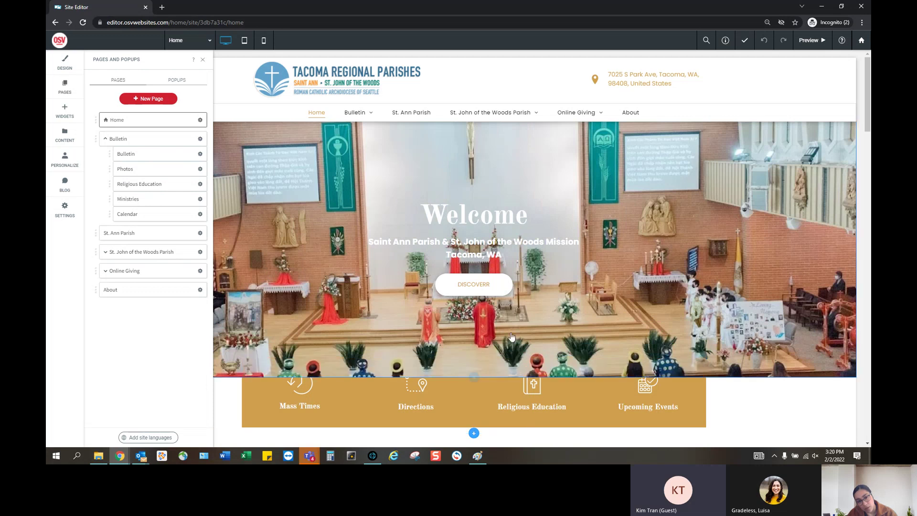
Link the DISCOVERR button in the Home page's welcome banner to the existing Bulletin page and review the other link types.
scroll(389, 419, down, 1)
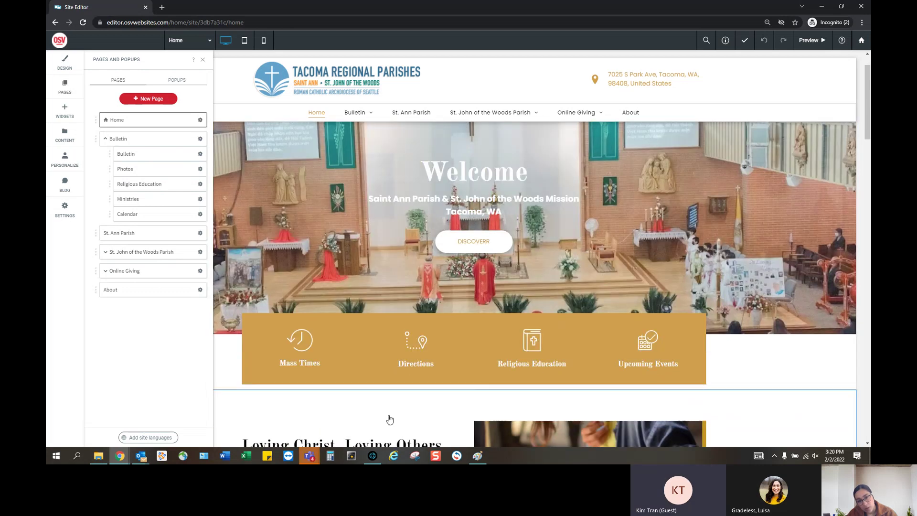
scroll(389, 419, up, 1)
scroll(389, 420, down, 1)
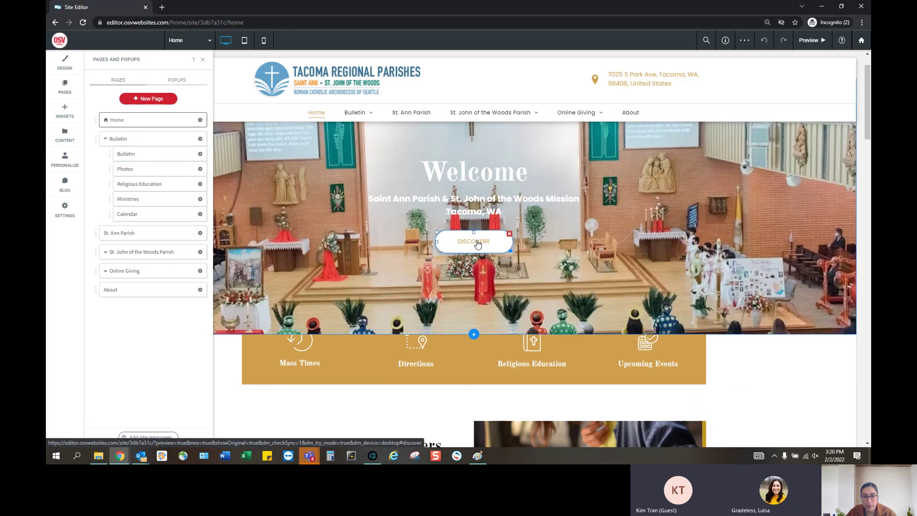
click(477, 249)
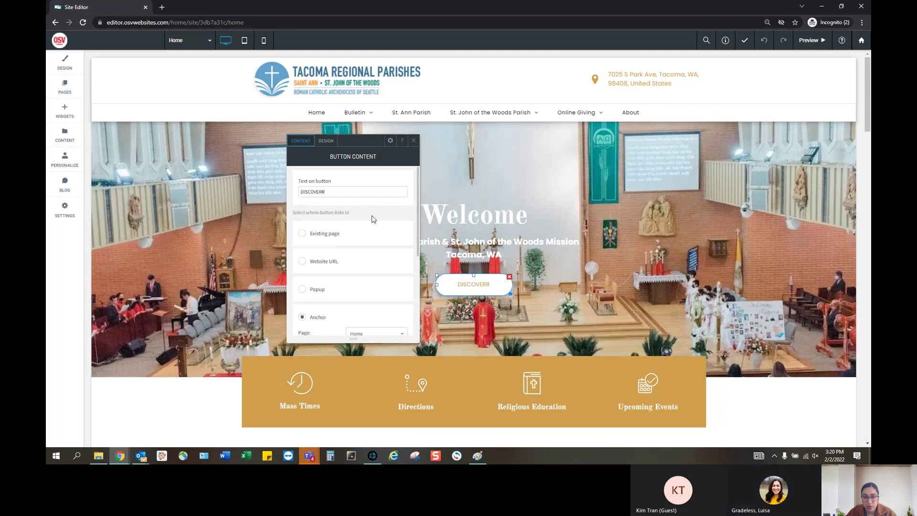
scroll(371, 217, down, 1)
scroll(370, 218, up, 1)
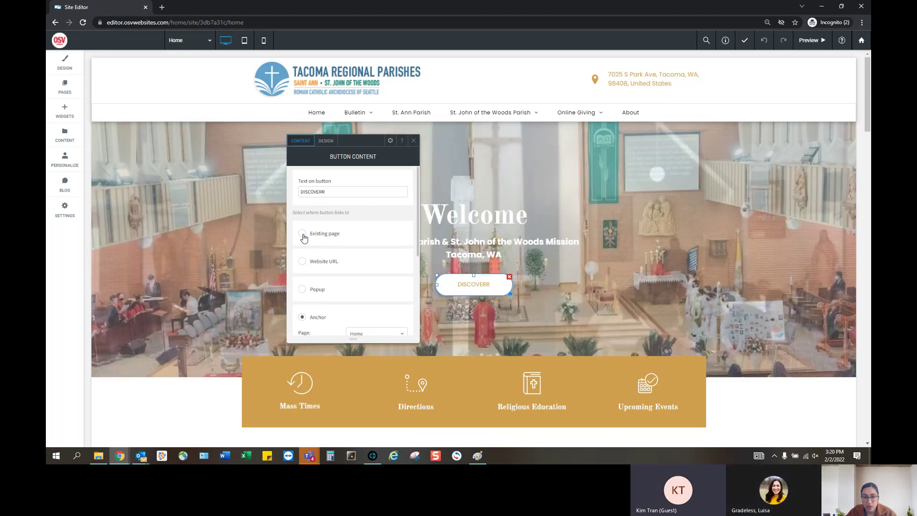
click(303, 234)
click(319, 248)
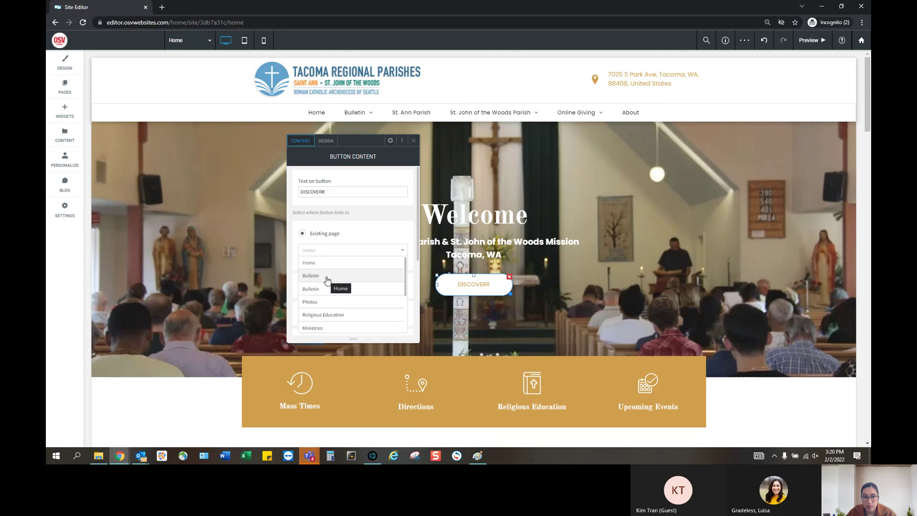
click(327, 277)
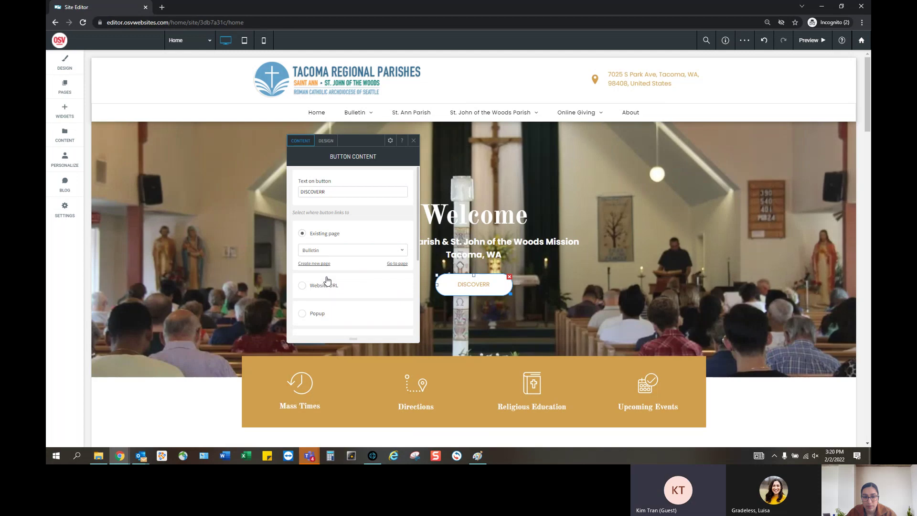
scroll(327, 280, down, 3)
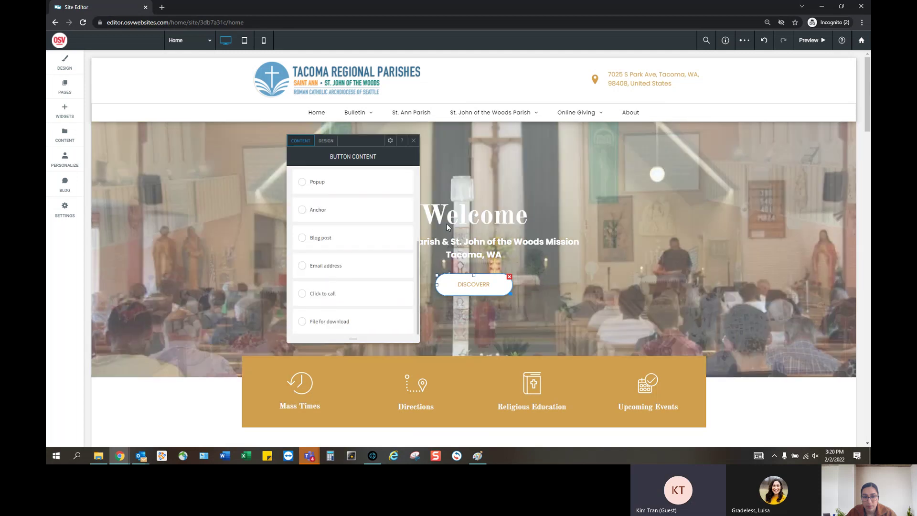
Review the link types offered for the DISCOVERR button in the Home page's welcome banner and close its settings.
click(413, 142)
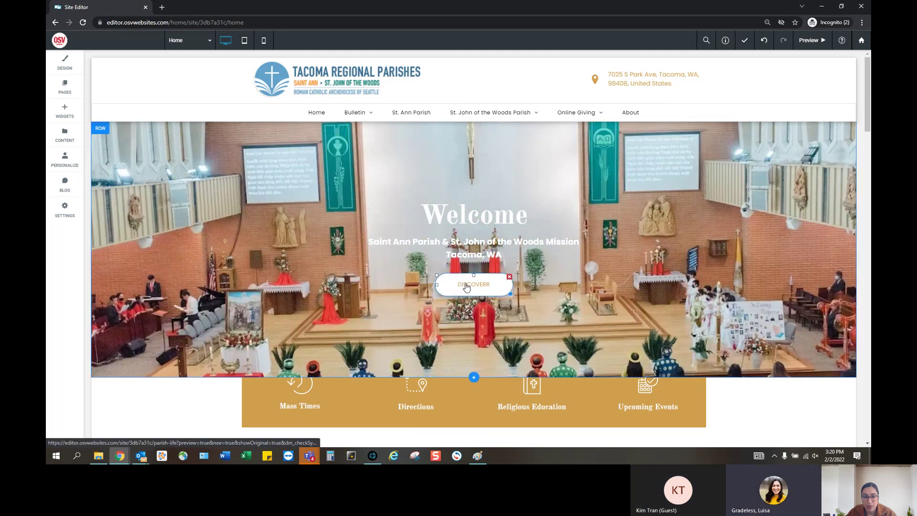
click(467, 287)
scroll(463, 287, down, 8)
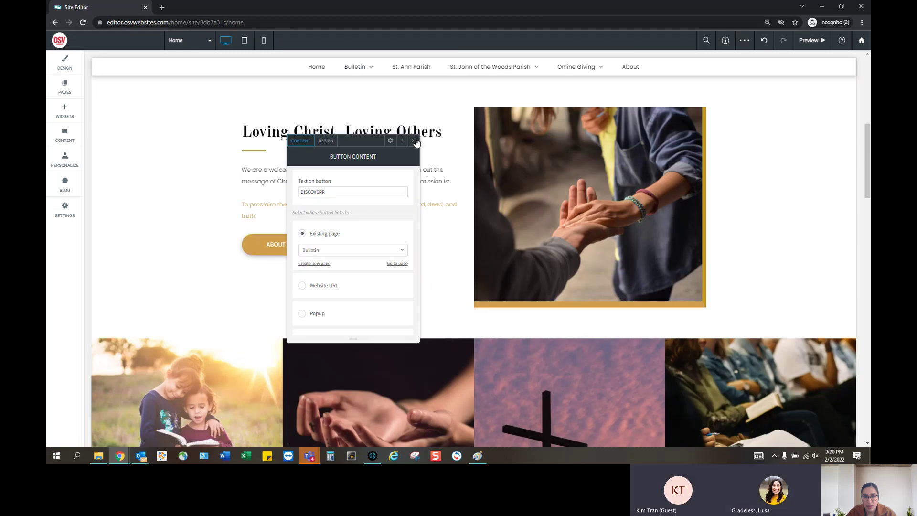
scroll(376, 254, down, 3)
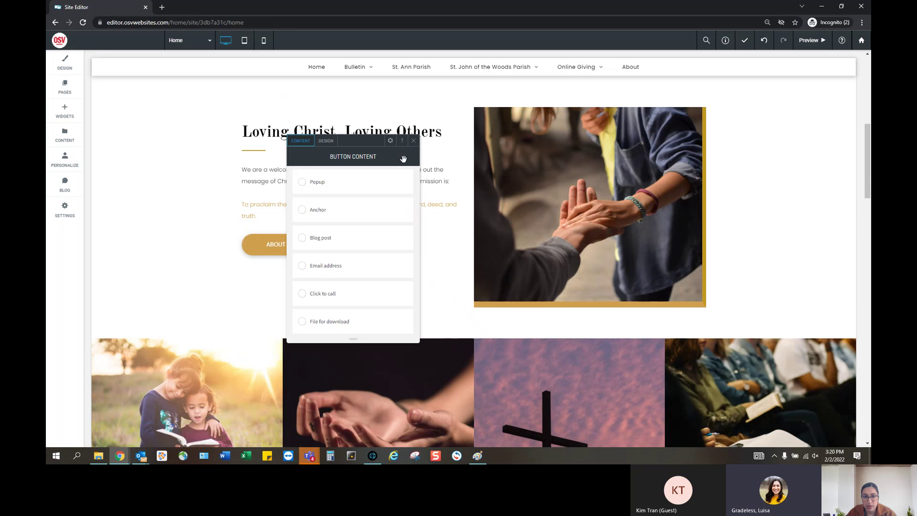
click(414, 142)
scroll(436, 374, up, 8)
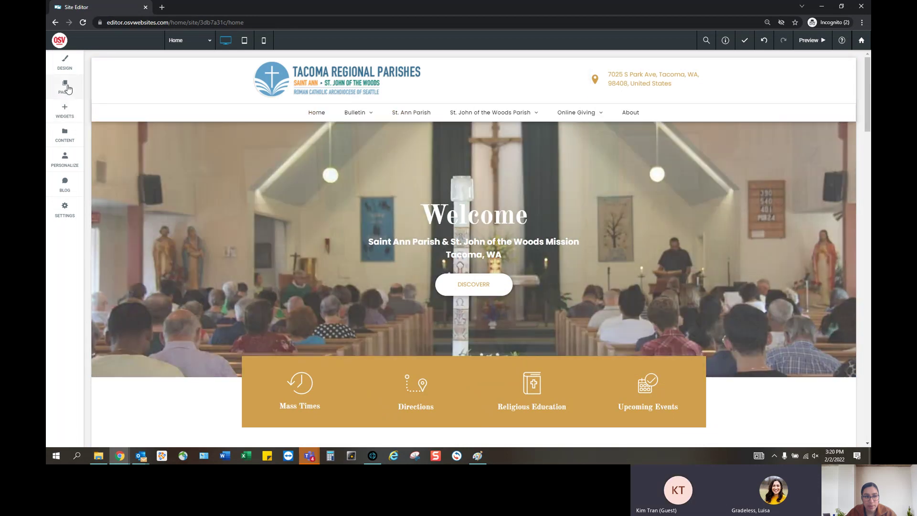
Look over the regular and dynamic page types available for a new page without adding one.
click(69, 89)
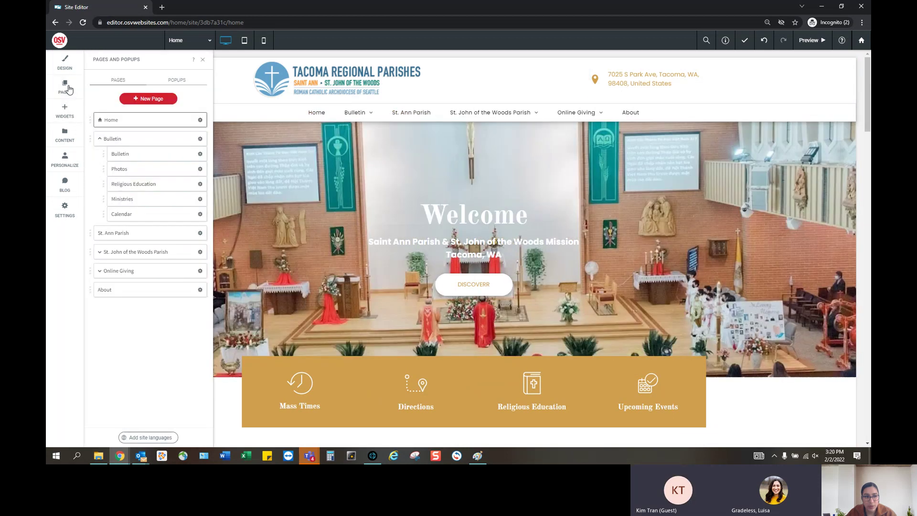
click(155, 98)
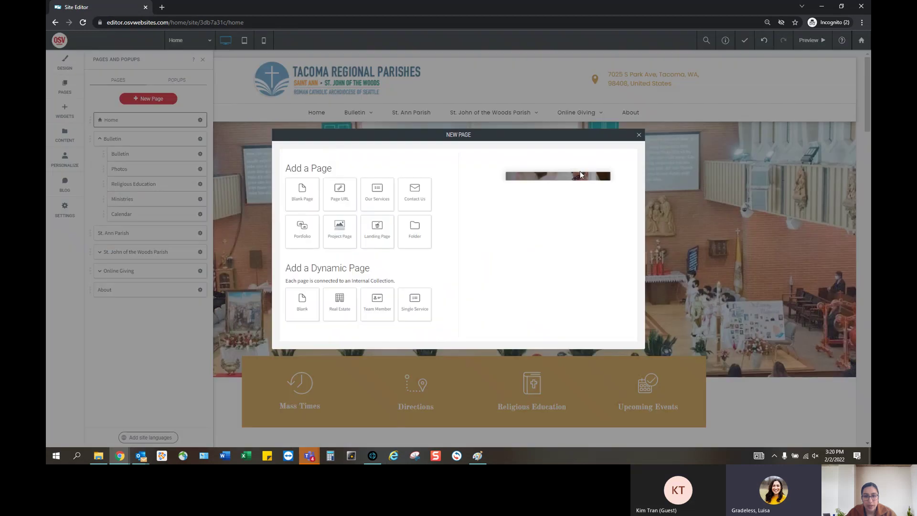
click(638, 136)
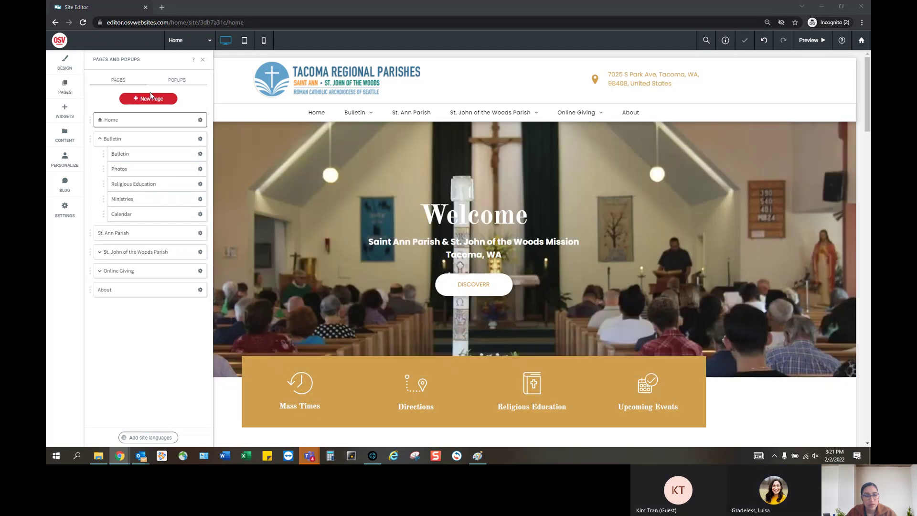
Add a new blank page named "Test Page" to the site.
click(151, 96)
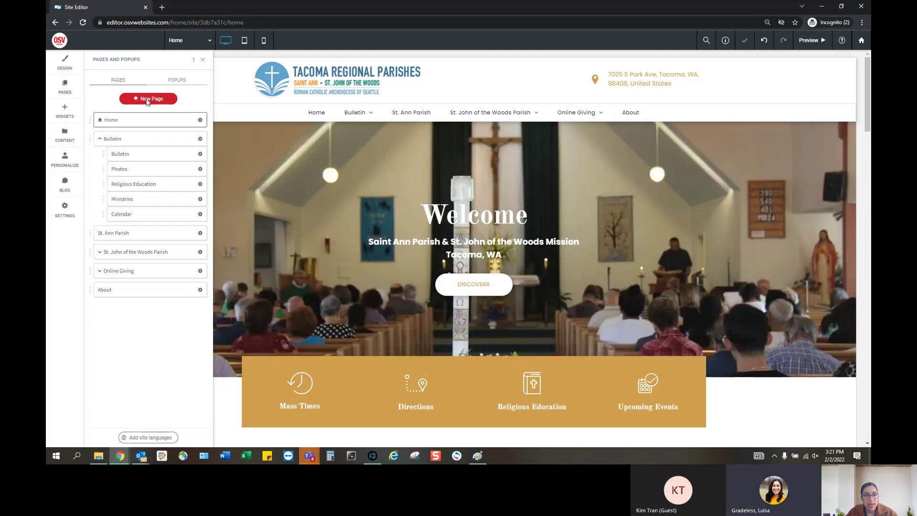
click(307, 188)
key(BackSpace)
key(BackSpace)
key(BackSpace)
key(BackSpace)
key(BackSpace)
key(BackSpace)
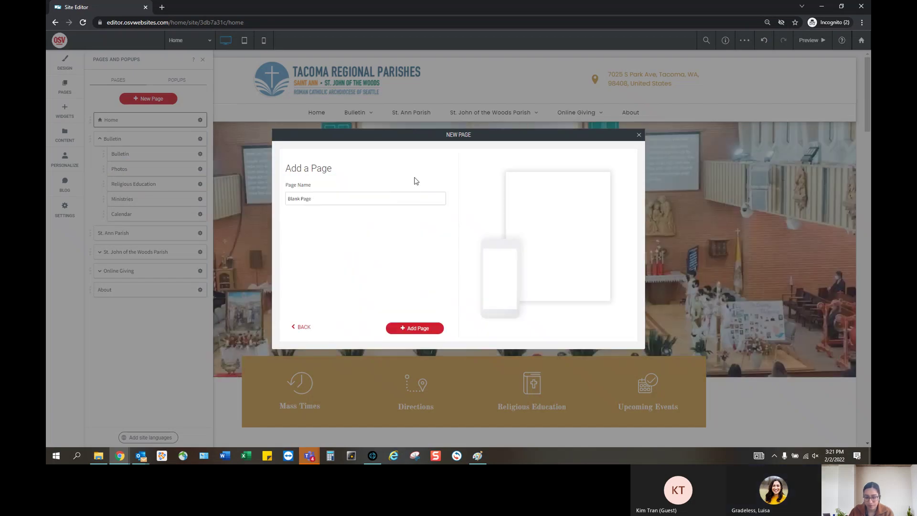
key(BackSpace)
key(BackSpace)
key(BackSpace)
key(BackSpace)
text(TEst)
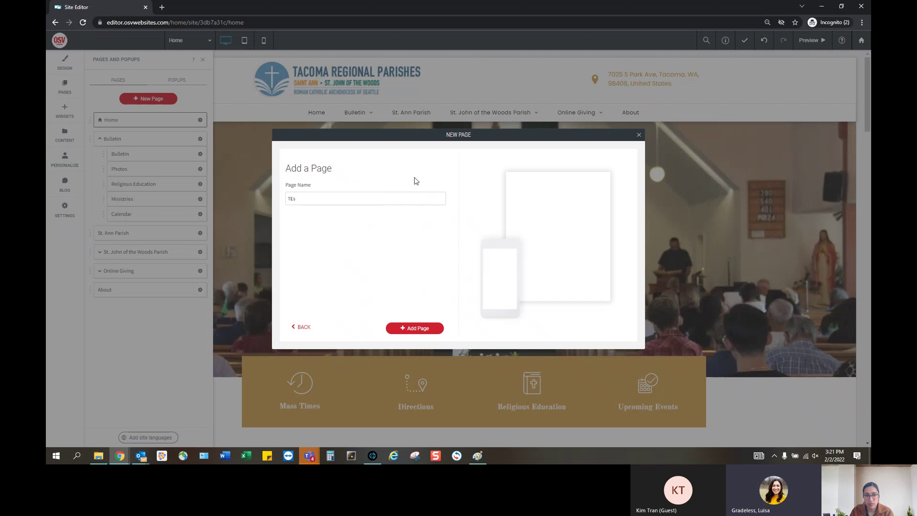
key(BackSpace)
key(BackSpace)
text(est Page)
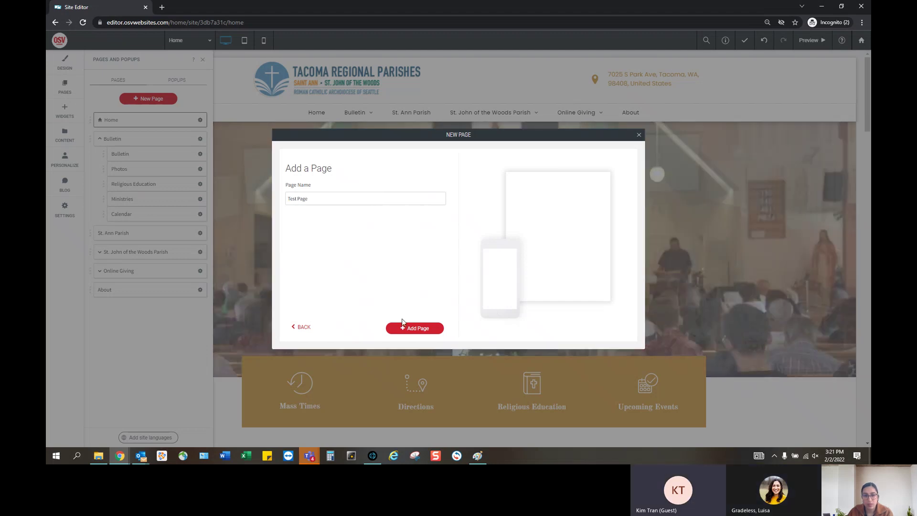
click(403, 326)
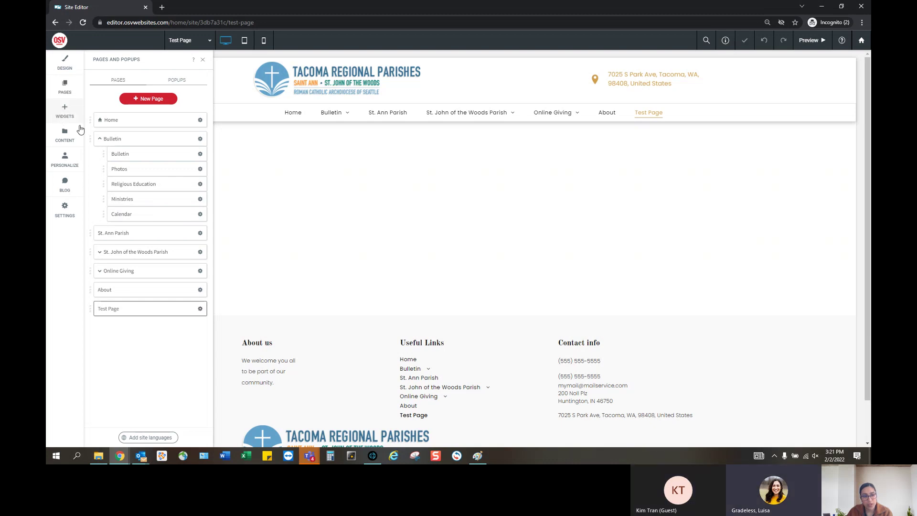
Add a text widget to the empty area of Test Page reading "Welcome to Tacoma Regional Parishes".
click(64, 111)
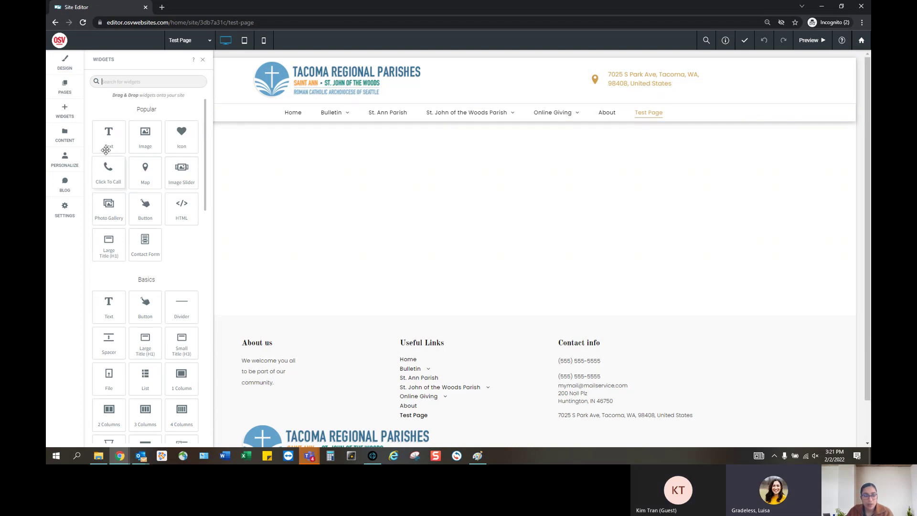
drag(107, 130, 479, 214)
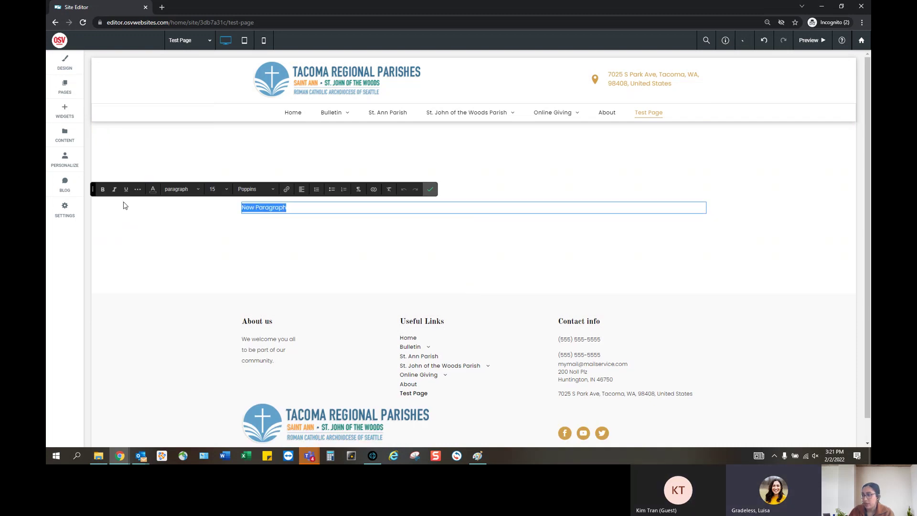
text(WElcom)
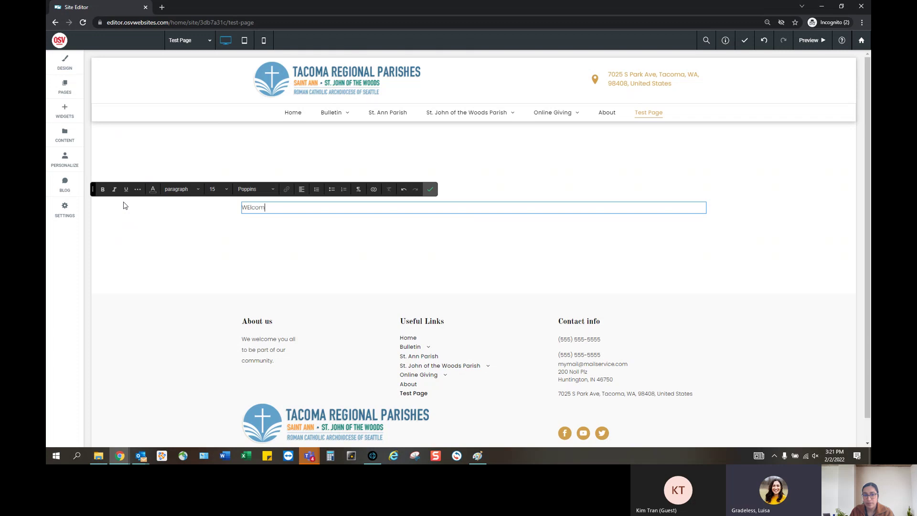
text(elcome to Tacoma Regional Parishes)
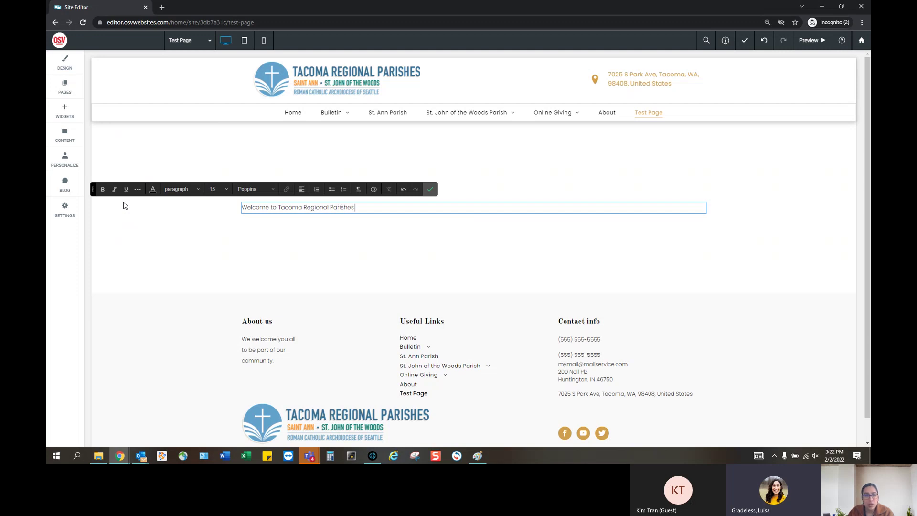
triple_click(292, 207)
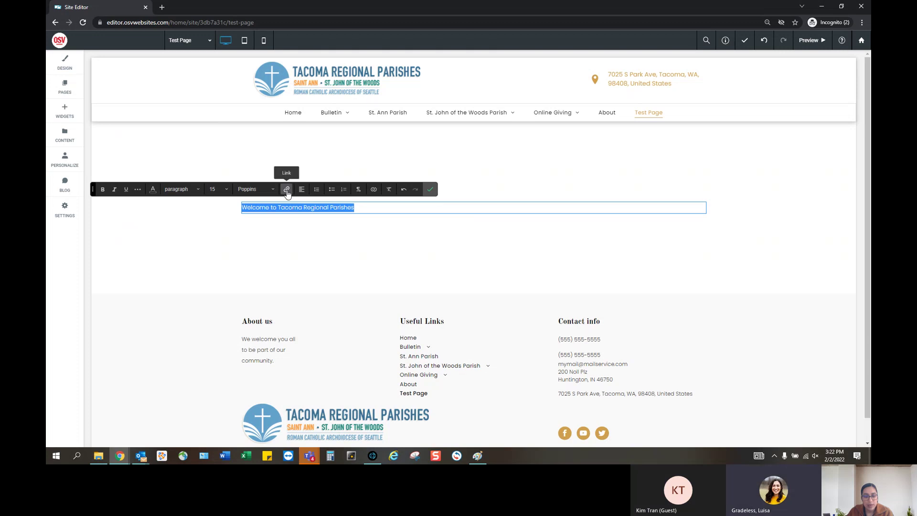
click(287, 190)
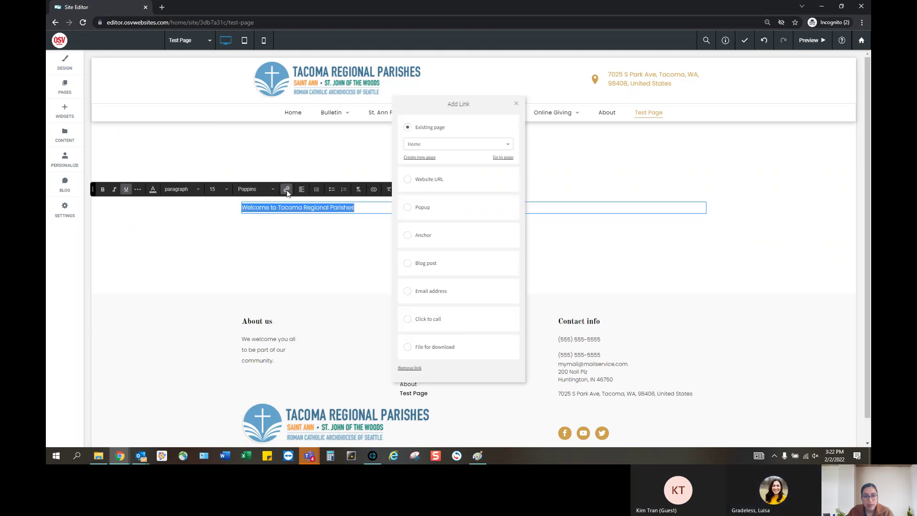
click(421, 145)
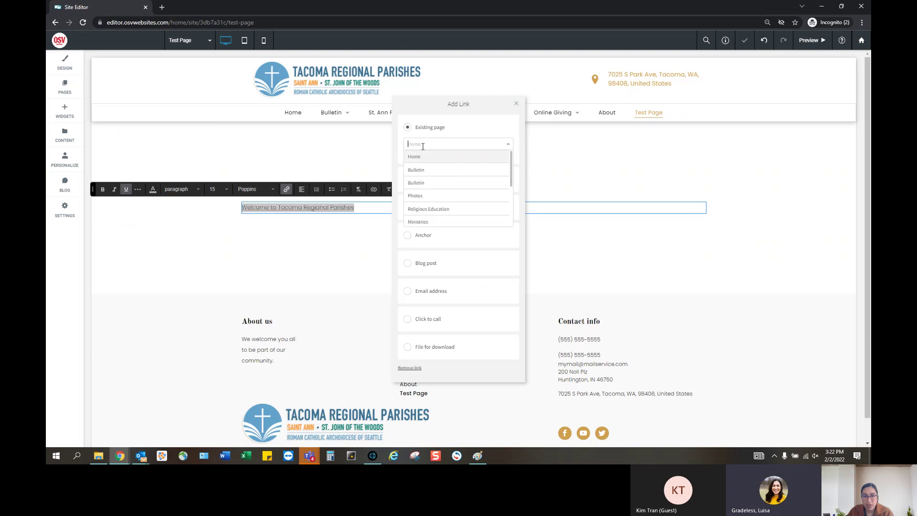
scroll(426, 203, down, 5)
click(404, 131)
click(410, 182)
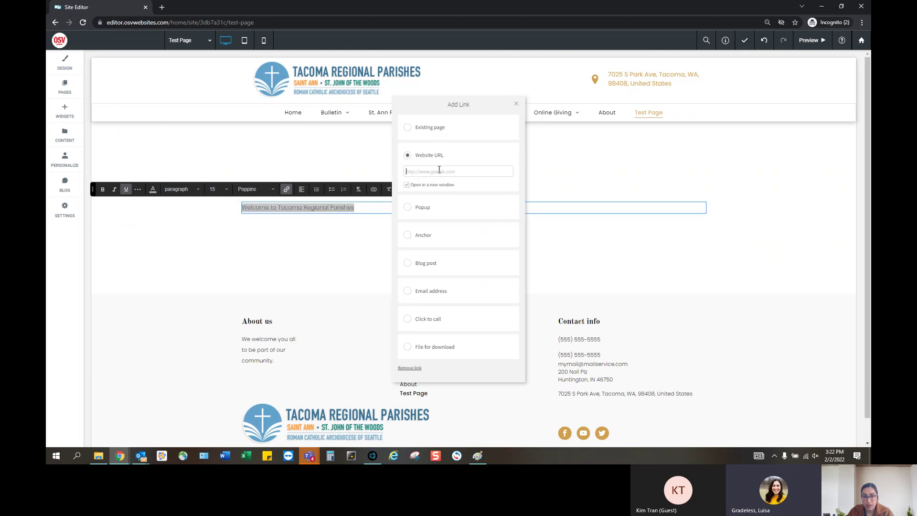
text(https://google.com)
click(480, 152)
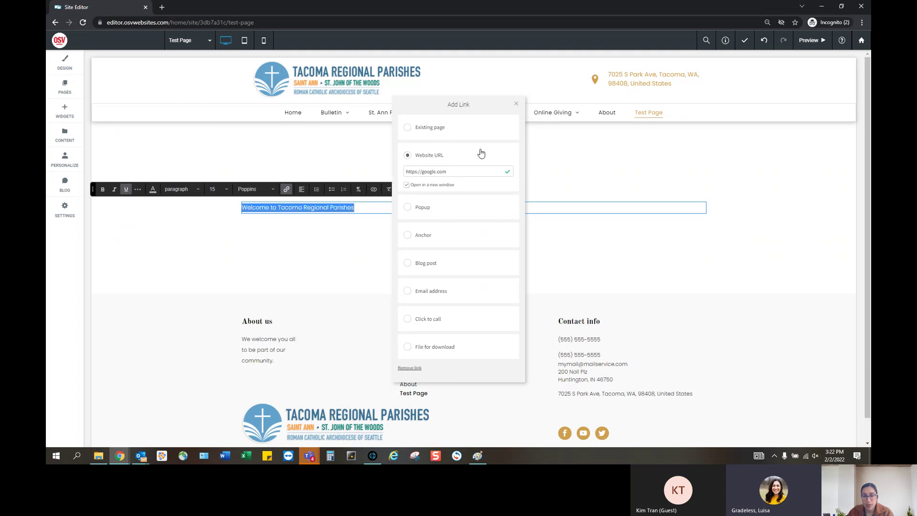
Switch the welcome text's link type to a file for download without adding a file, and close the link settings.
click(421, 186)
click(407, 347)
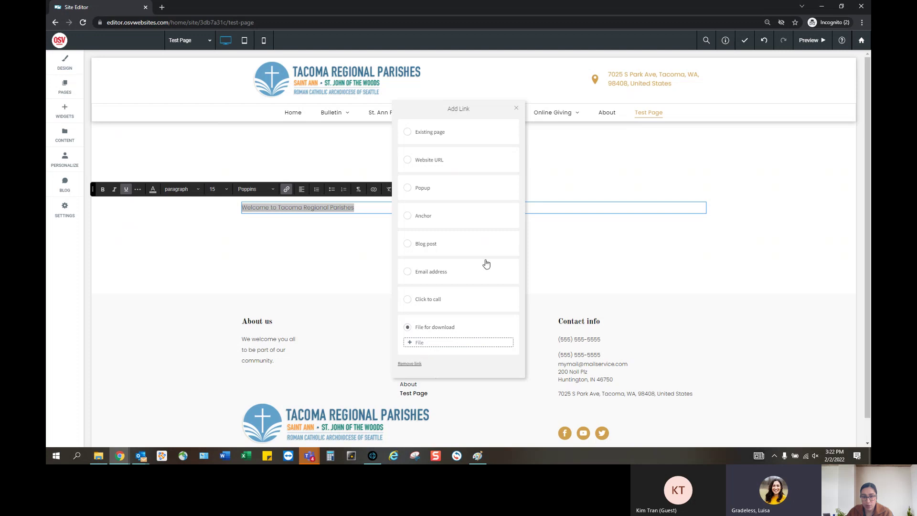
click(514, 109)
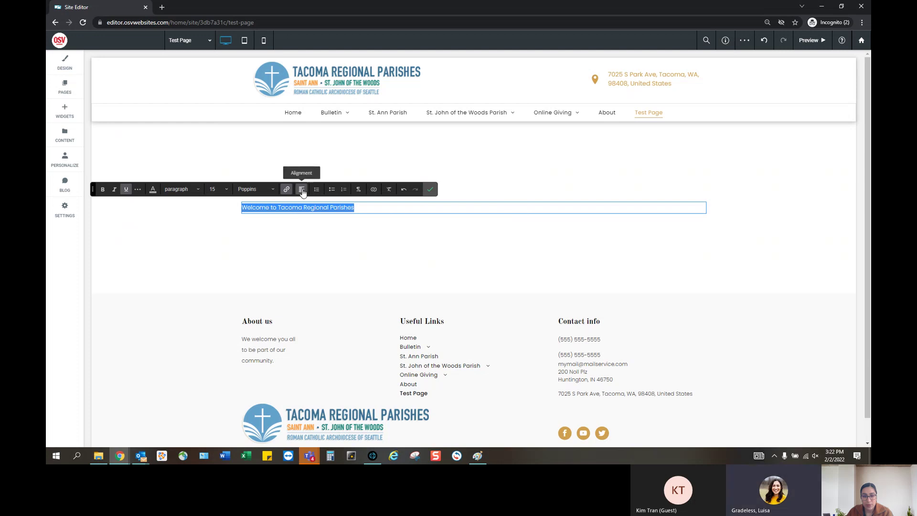
Check the alignment and line height options for the welcome text and set its font size to 24.
click(302, 190)
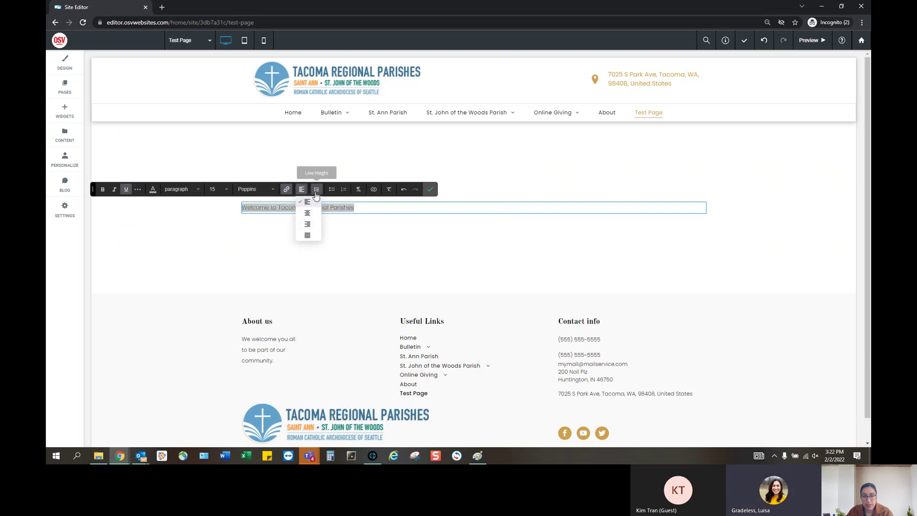
click(316, 192)
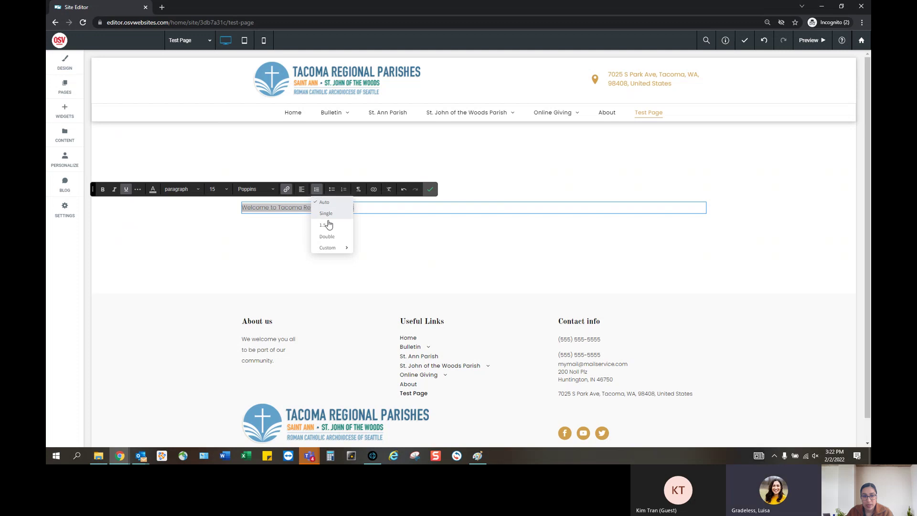
click(229, 191)
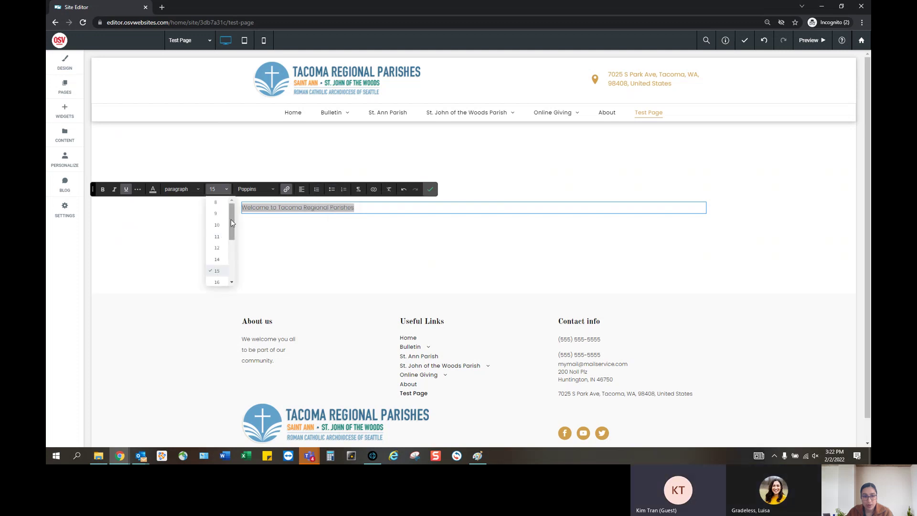
scroll(224, 248, down, 2)
click(220, 259)
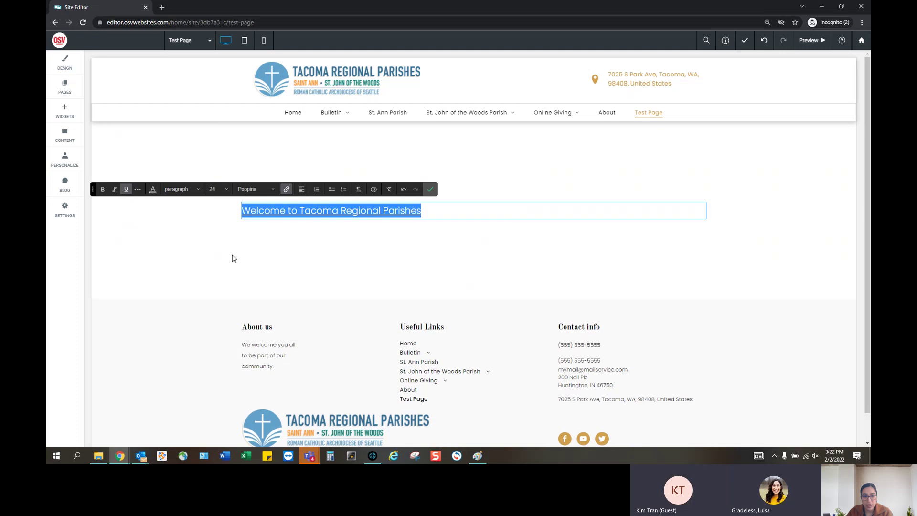
Apply the Heading 3 style to the "Welcome to Tacoma Regional Parishes" text and inspect its font and size options.
click(199, 191)
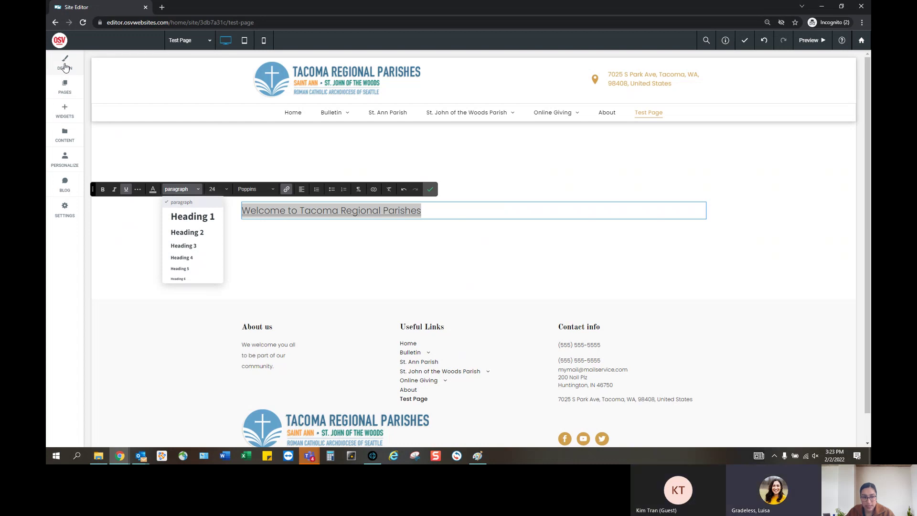
click(183, 216)
click(183, 190)
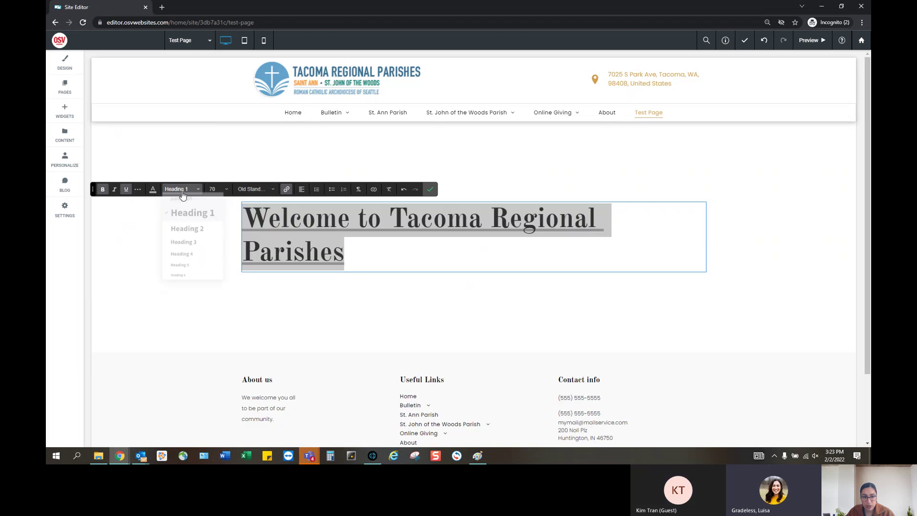
click(190, 249)
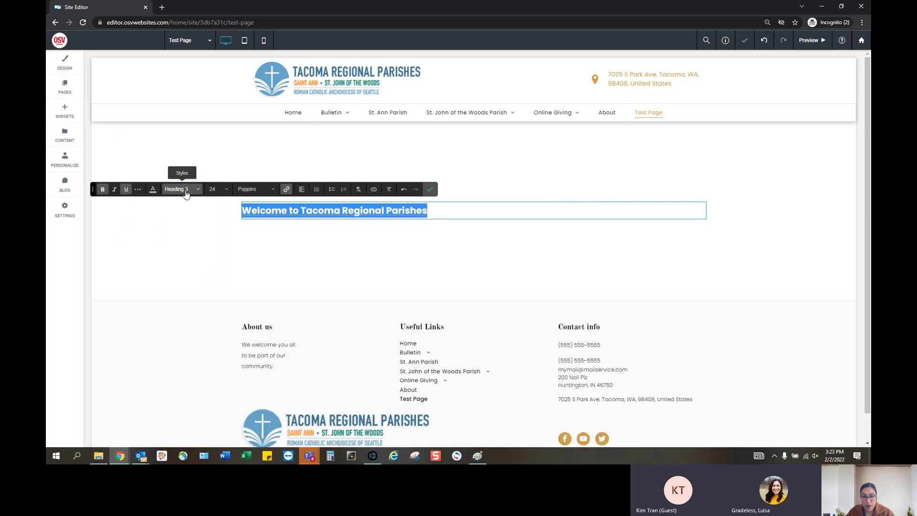
click(271, 189)
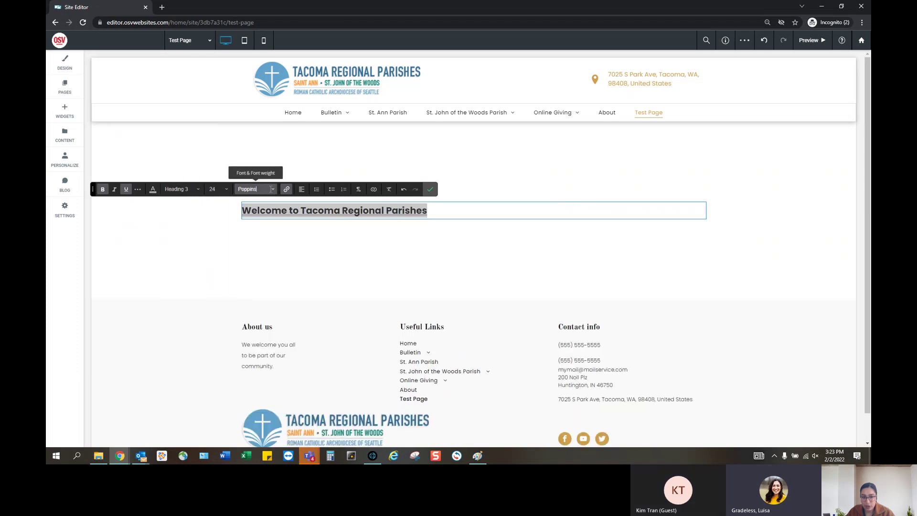
click(227, 189)
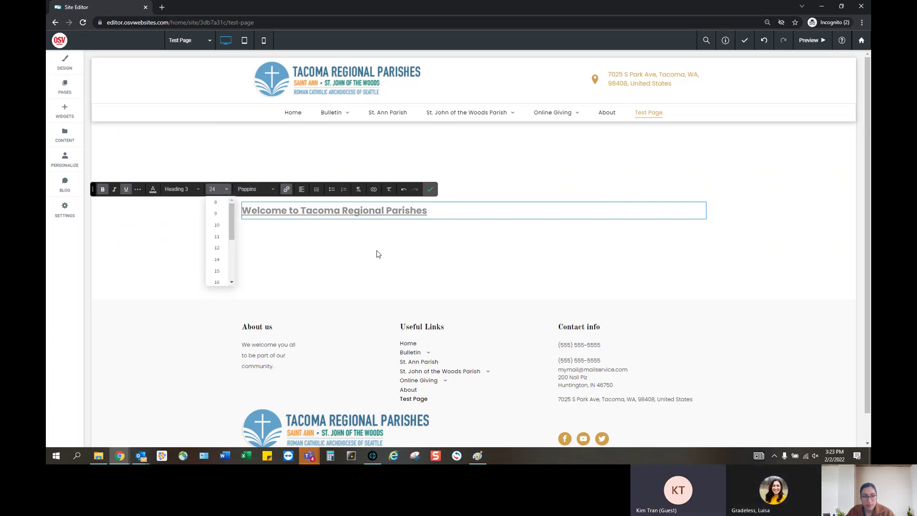
Add an Image widget left of the welcome heading, fill it with the outdoor parish group photo, and review its content options.
click(65, 111)
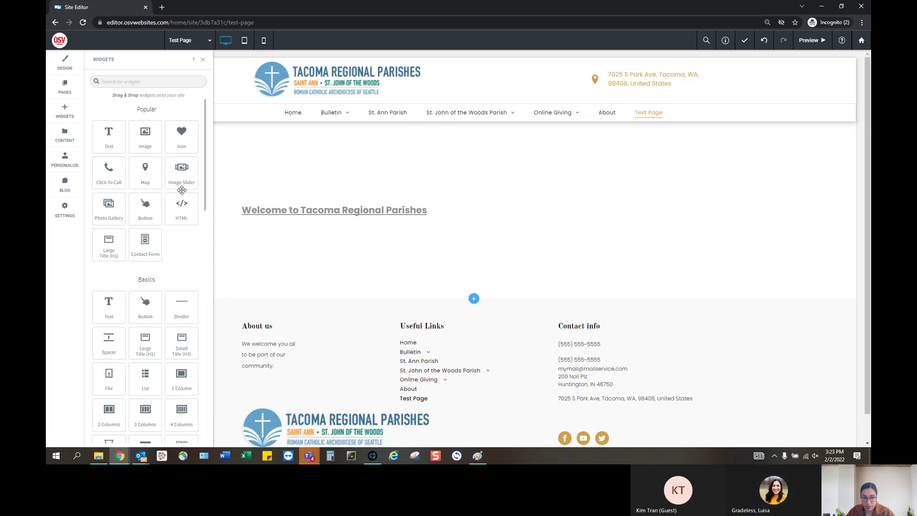
drag(146, 137, 322, 215)
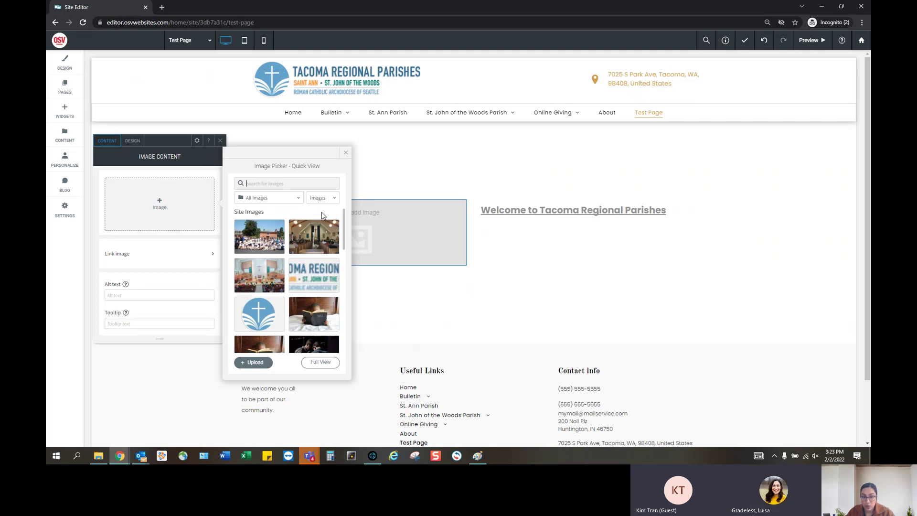
mouse_move(266, 236)
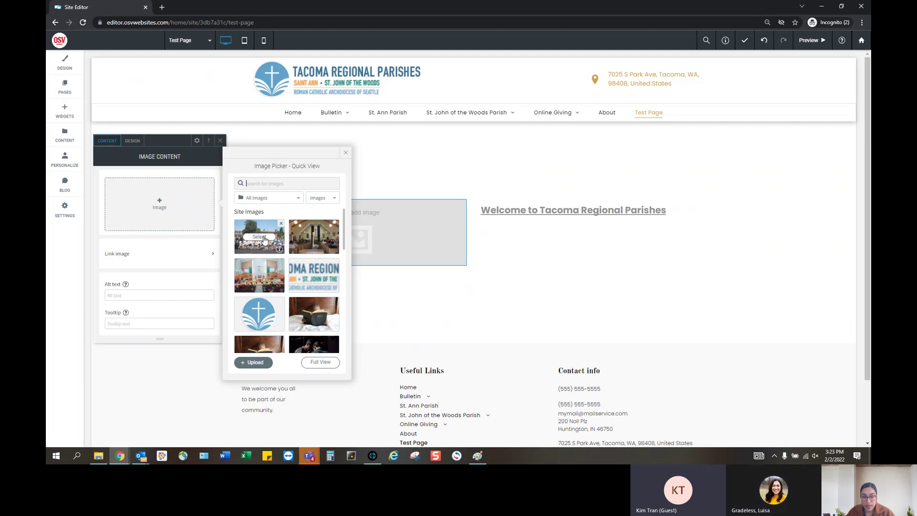
click(264, 238)
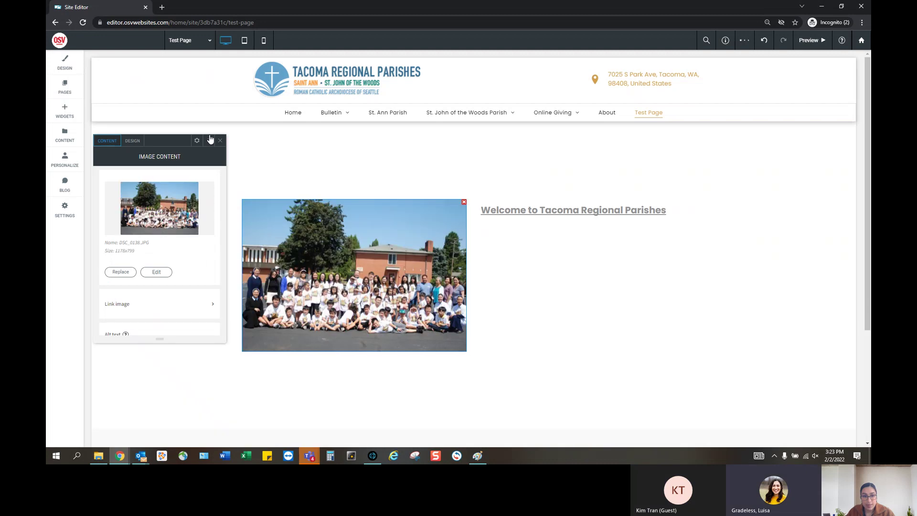
scroll(180, 217, down, 2)
scroll(186, 232, up, 3)
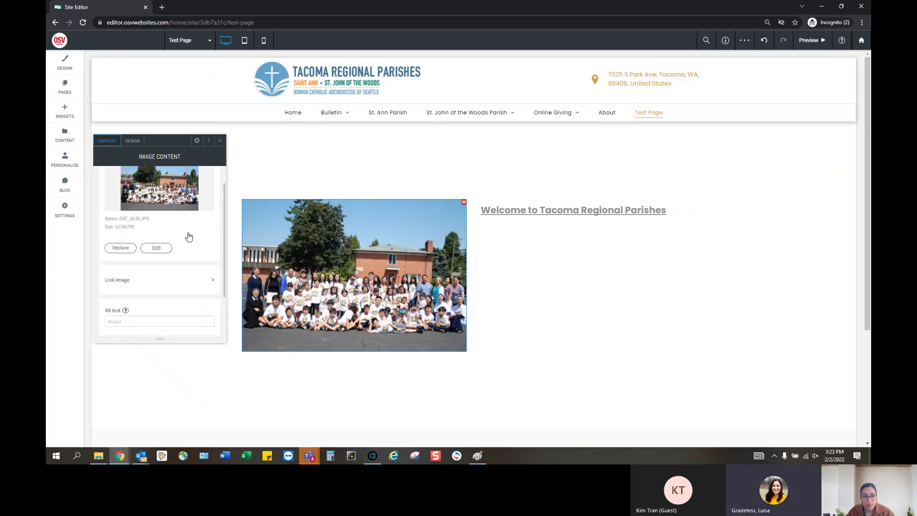
scroll(188, 235, down, 3)
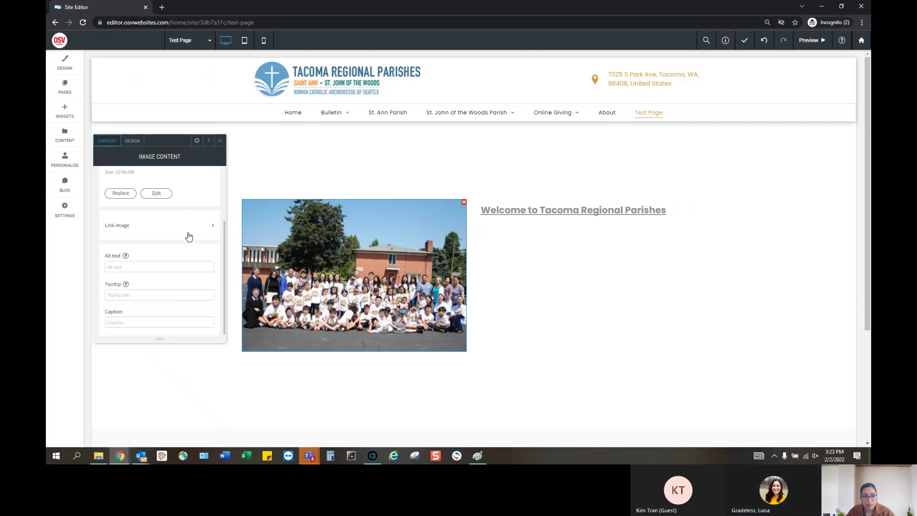
Give the group photo the rounded-corner layout and reduce its width to 284 px.
click(131, 141)
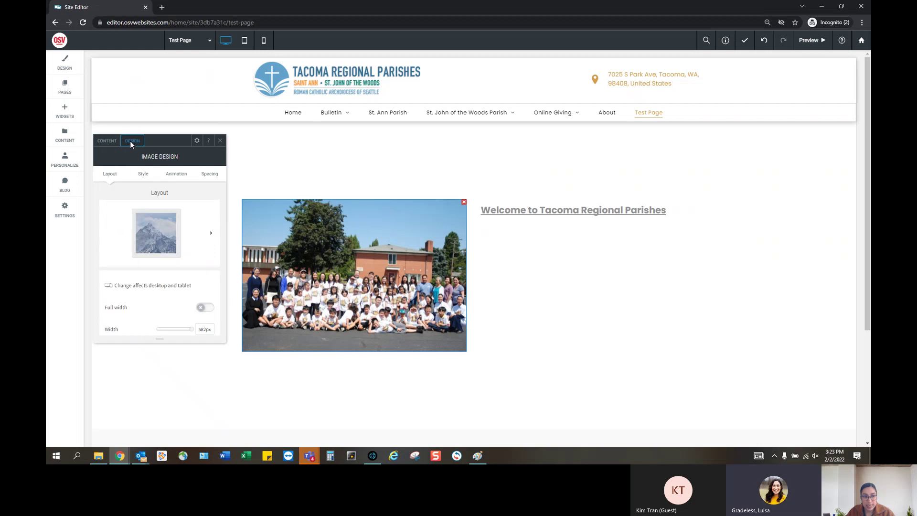
click(210, 235)
click(280, 265)
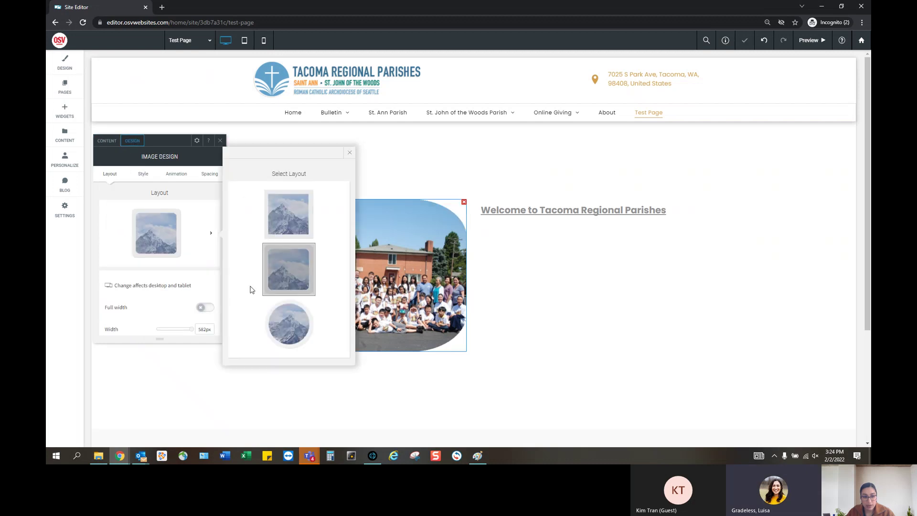
click(148, 284)
scroll(178, 260, down, 2)
drag(189, 245, 176, 246)
scroll(143, 232, down, 3)
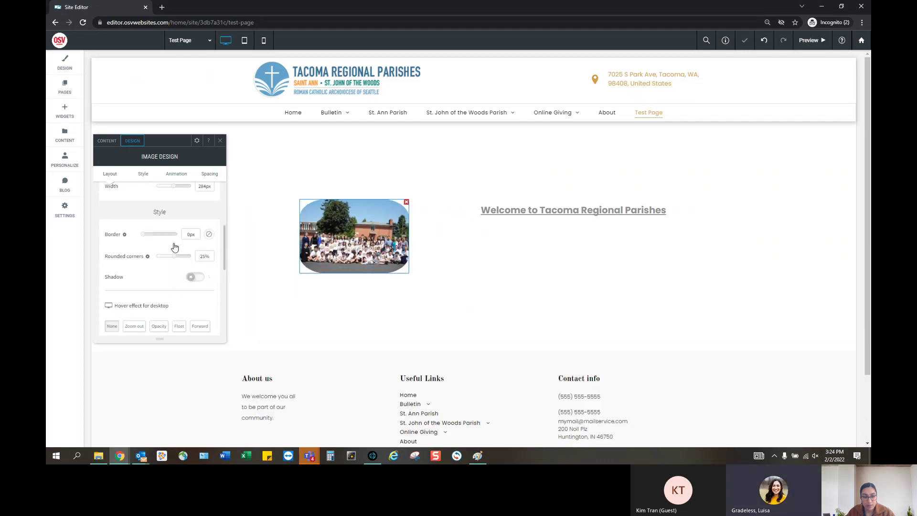
Add a thick black border to the group photo and set its rounded corners to 41%.
drag(145, 210, 191, 227)
scroll(166, 250, down, 3)
scroll(167, 252, up, 2)
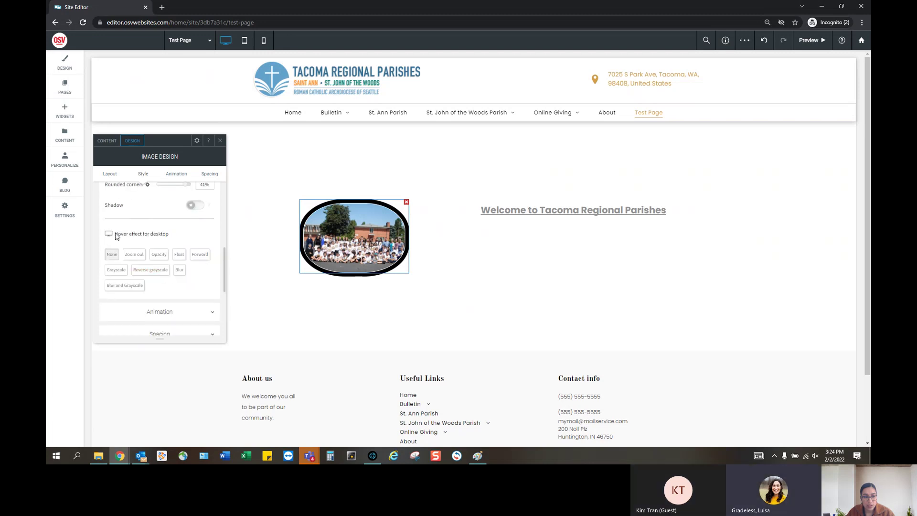
Try the Zoom out hover effect on the group photo, and set the effect to Opacity instead.
click(135, 255)
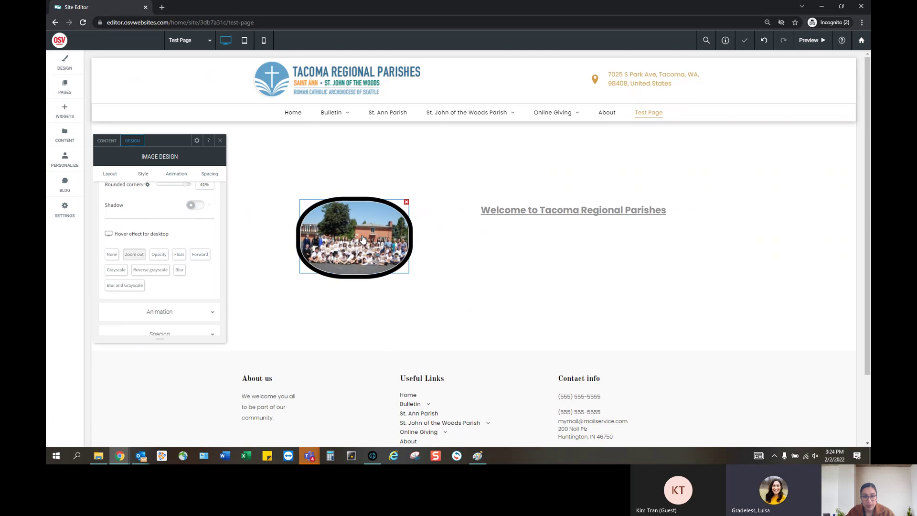
click(159, 254)
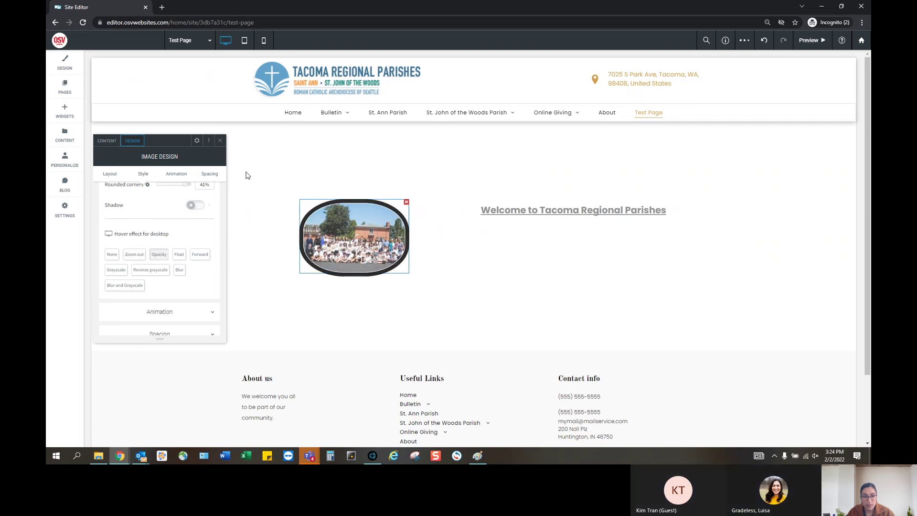
click(220, 141)
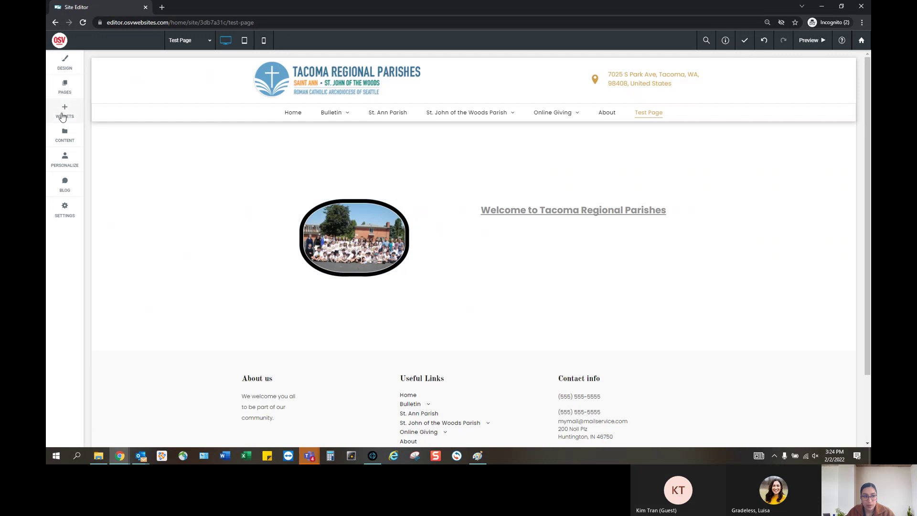
Add an Icon widget between the photo and the welcome heading, using the open envelope icon.
click(62, 114)
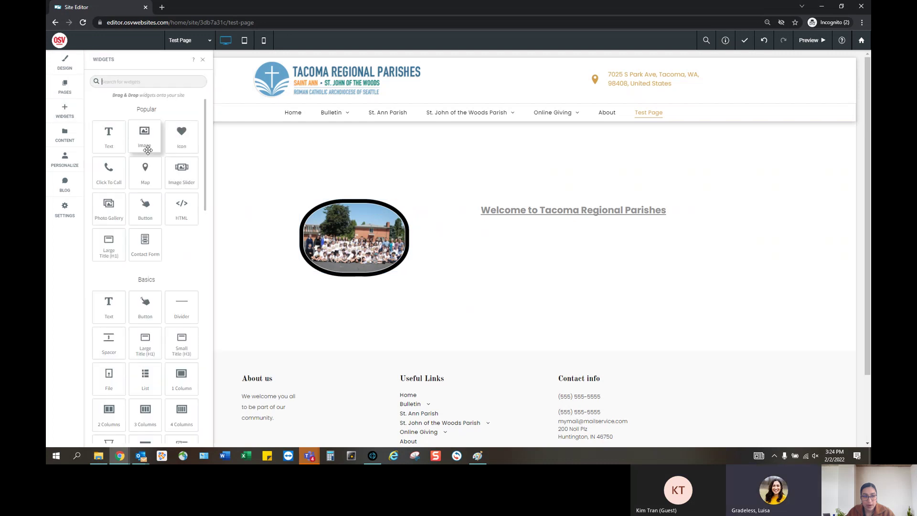
drag(180, 142, 500, 244)
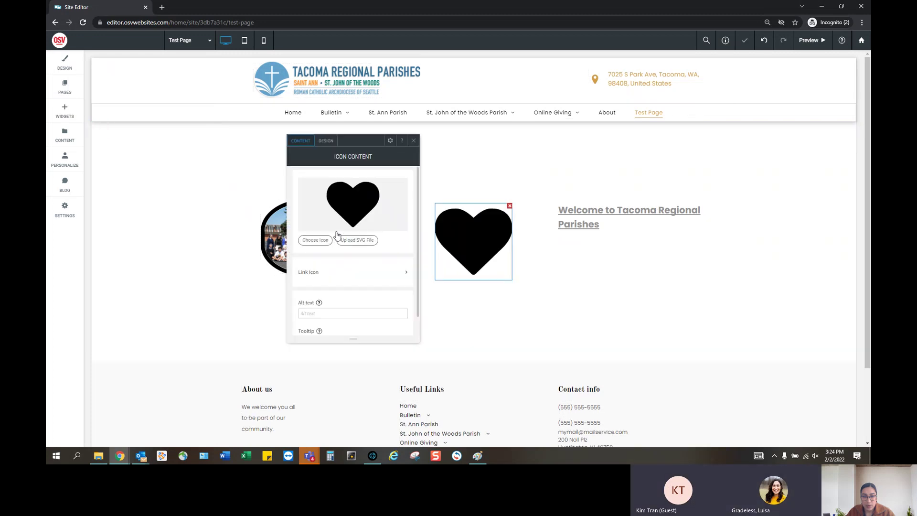
click(314, 241)
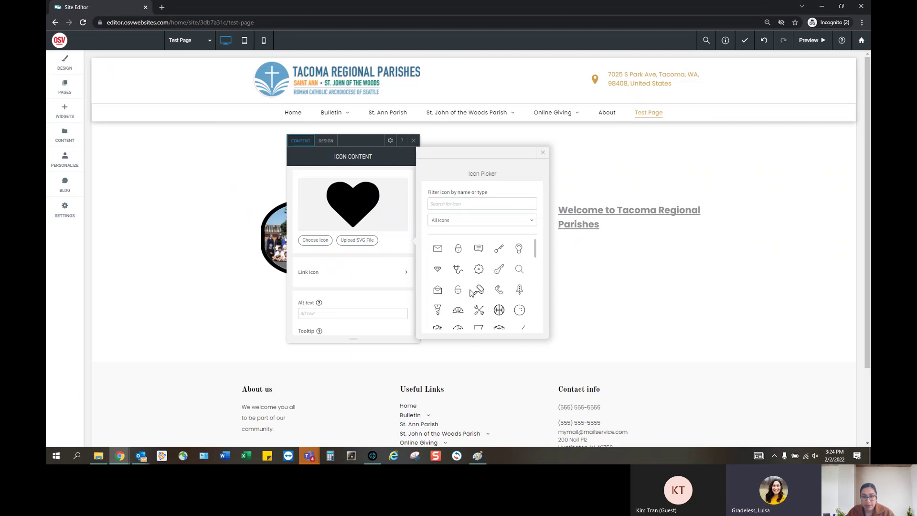
click(437, 289)
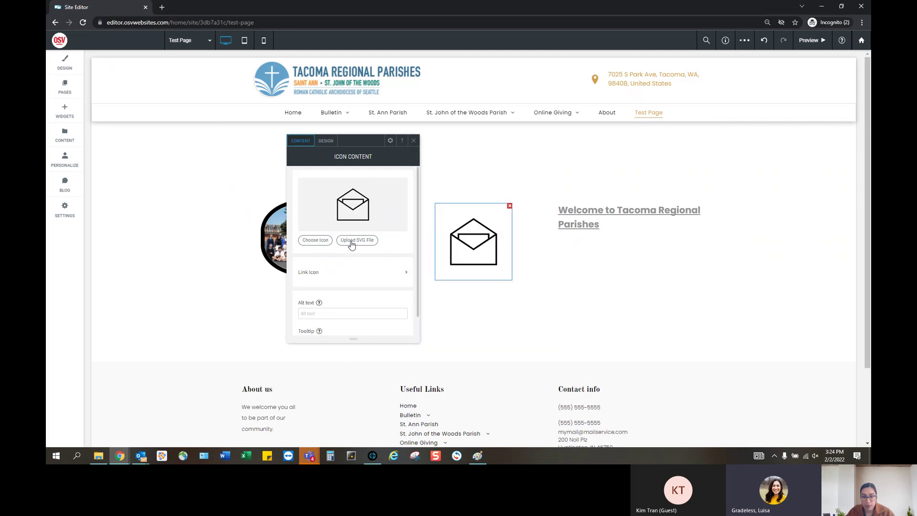
scroll(382, 270, down, 1)
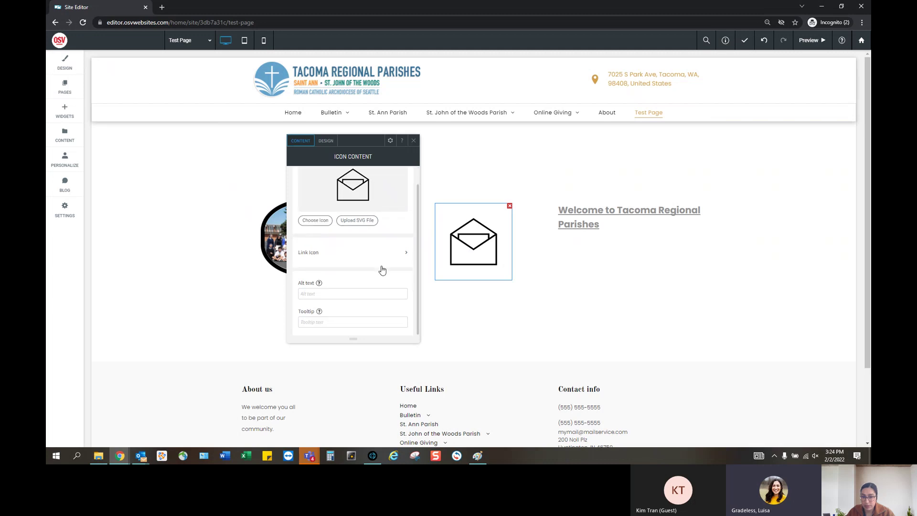
click(414, 143)
Add a Click To Call widget beneath the group photo and assign the site's saved phone number to it.
click(53, 88)
click(79, 111)
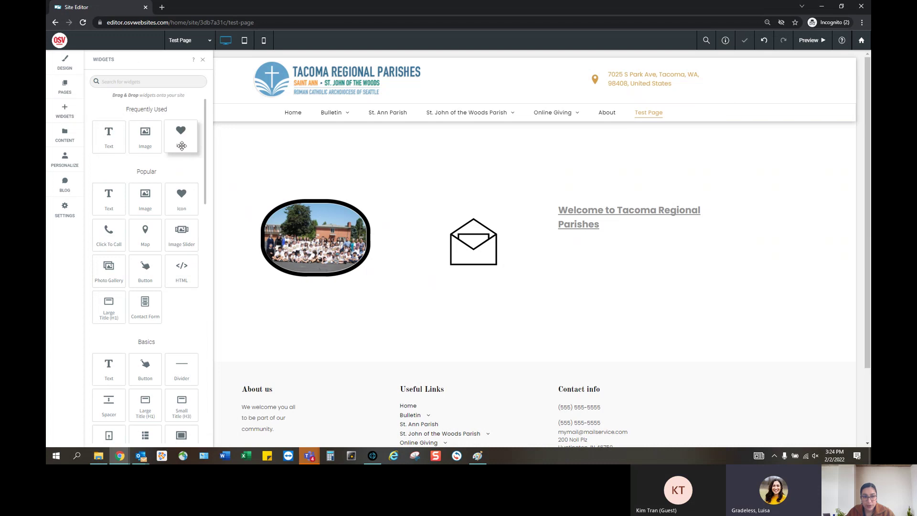
drag(126, 109, 171, 114)
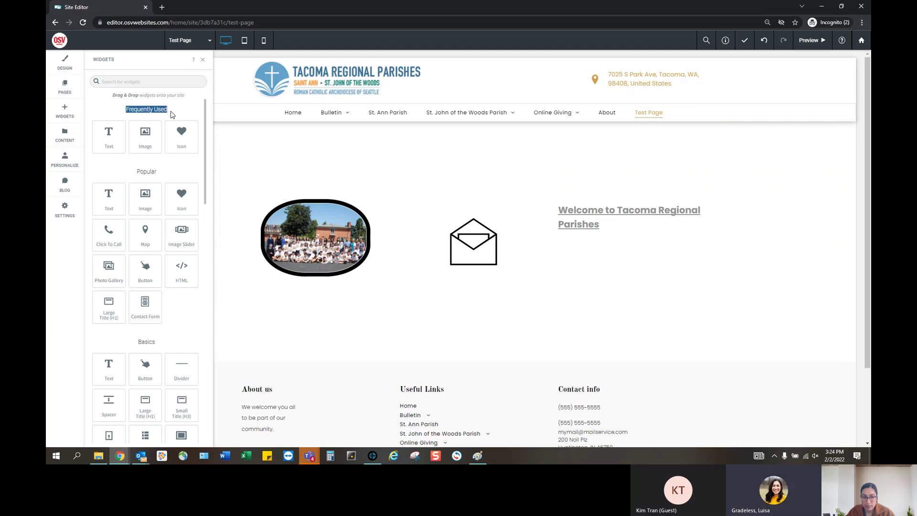
scroll(169, 128, down, 1)
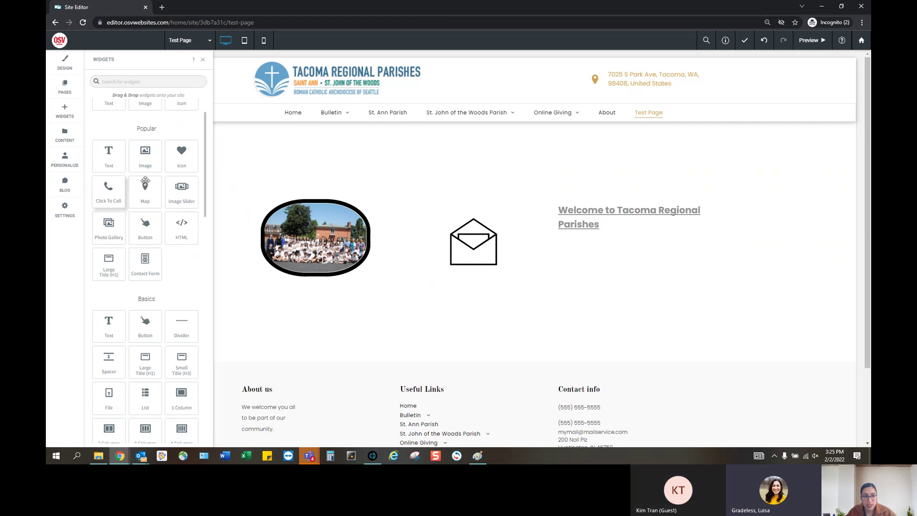
drag(109, 188, 291, 306)
click(191, 193)
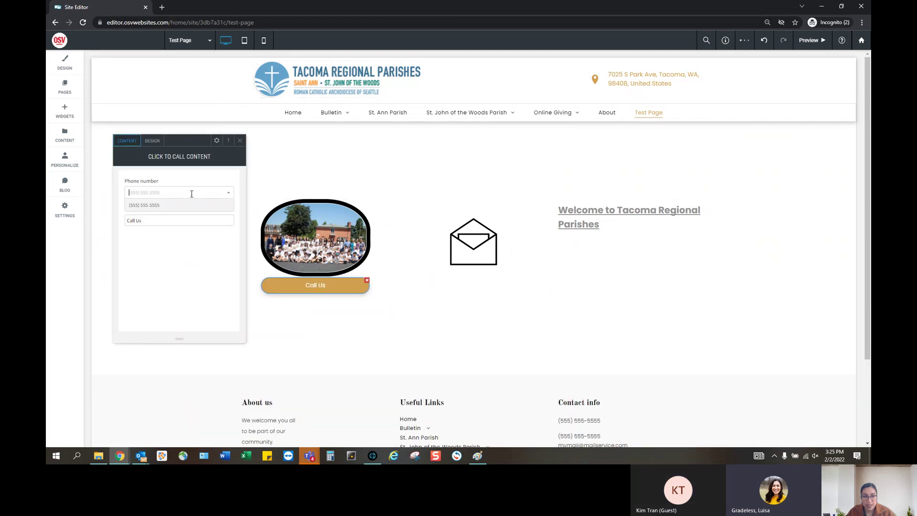
click(187, 205)
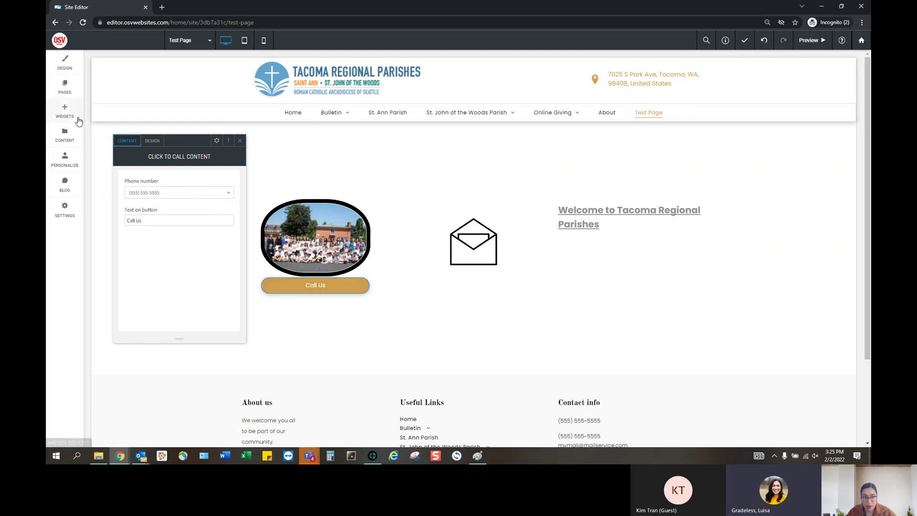
Add an Image Slider widget beneath the Call Us button and page through its sample slides.
click(62, 113)
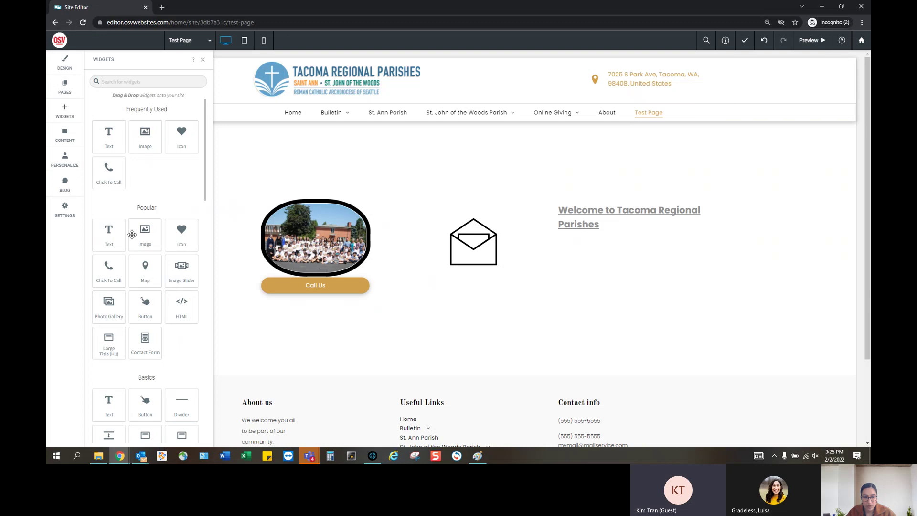
scroll(144, 231, down, 1)
drag(176, 231, 327, 324)
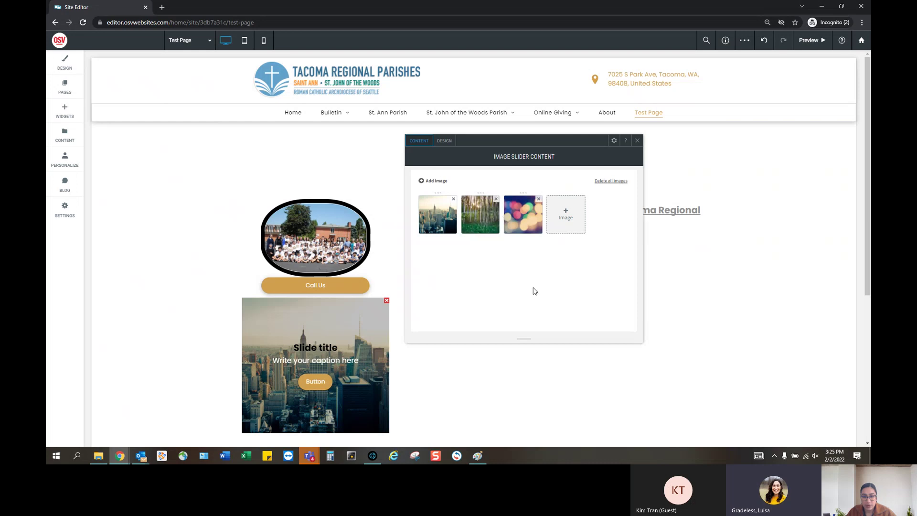
click(378, 363)
click(377, 362)
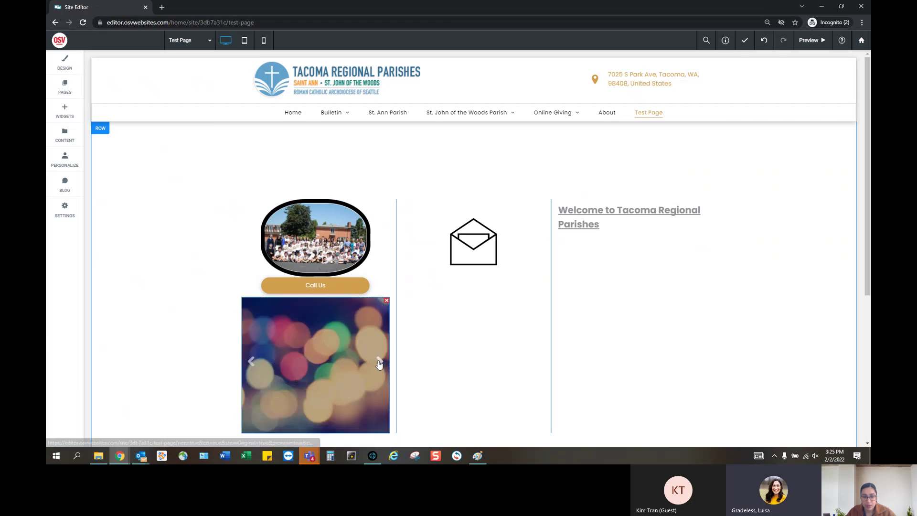
click(378, 362)
Review the image slider's content and its layout, text, button and frame design settings.
click(327, 316)
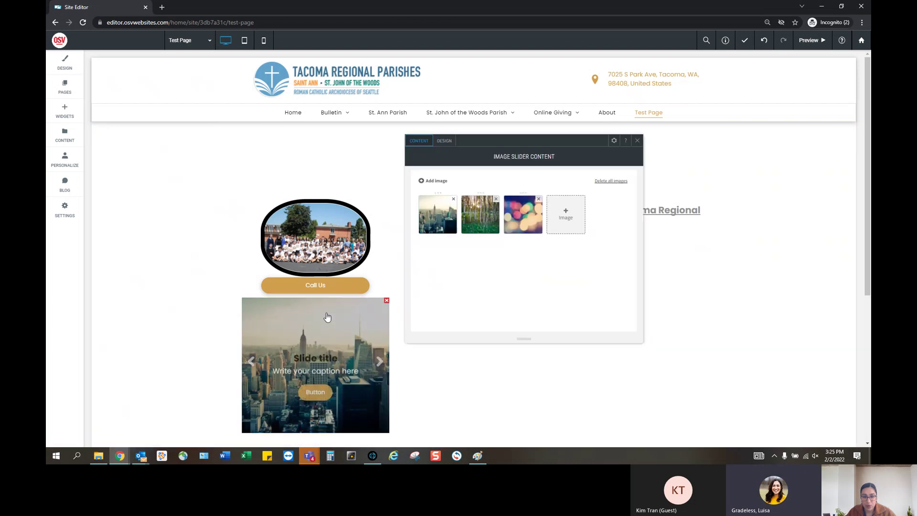
click(441, 141)
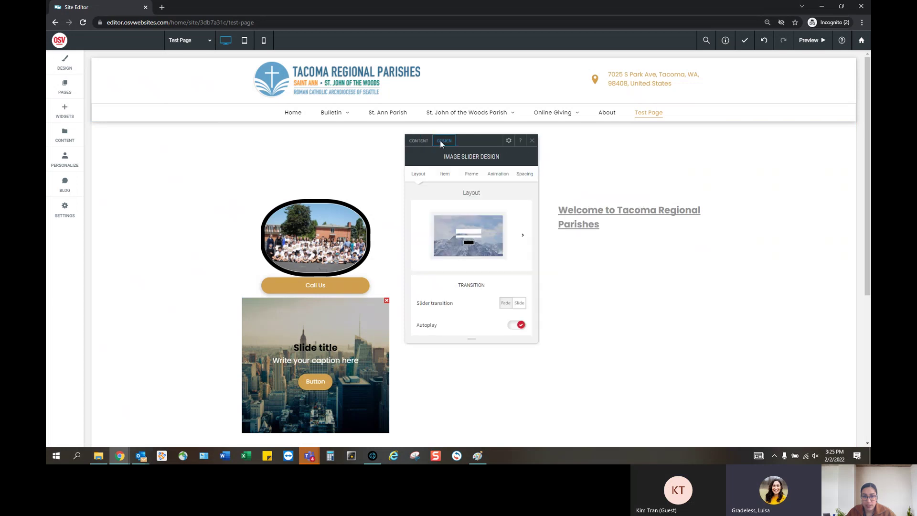
scroll(493, 239, down, 10)
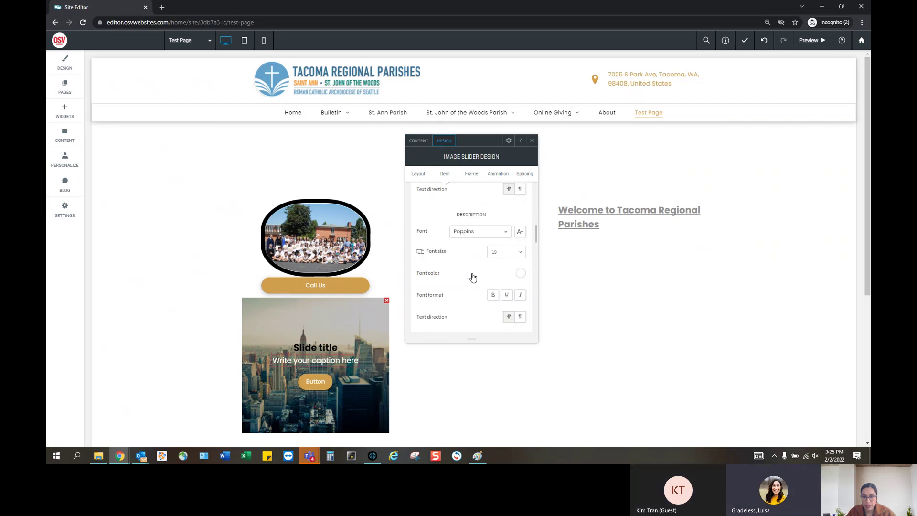
scroll(473, 277, down, 3)
scroll(473, 277, down, 8)
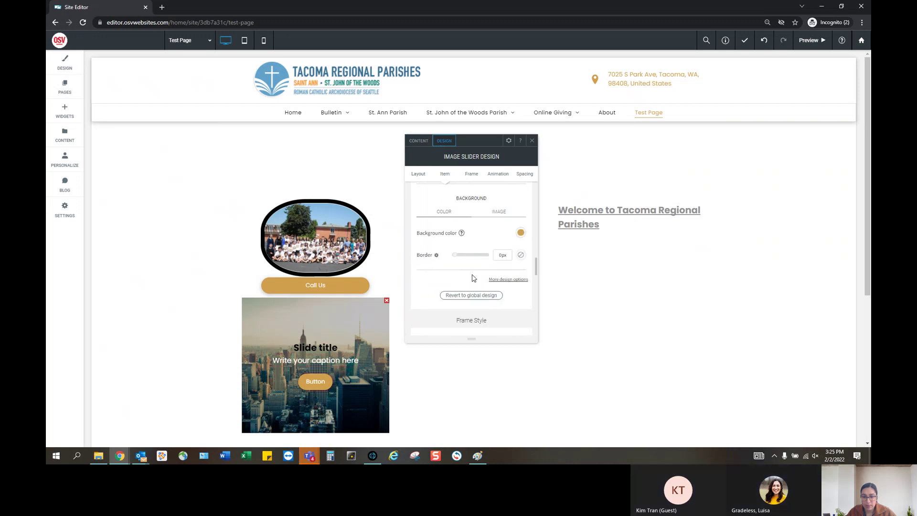
scroll(473, 277, down, 3)
scroll(471, 280, up, 10)
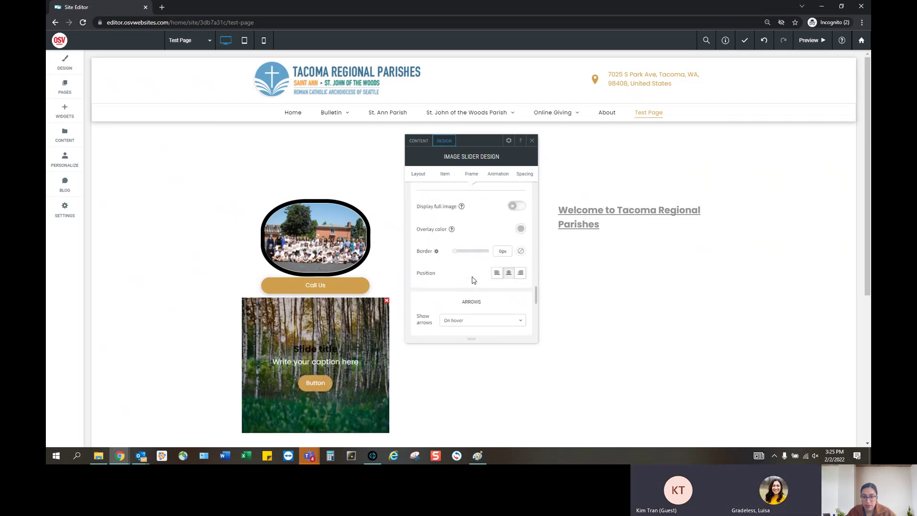
scroll(470, 246, up, 3)
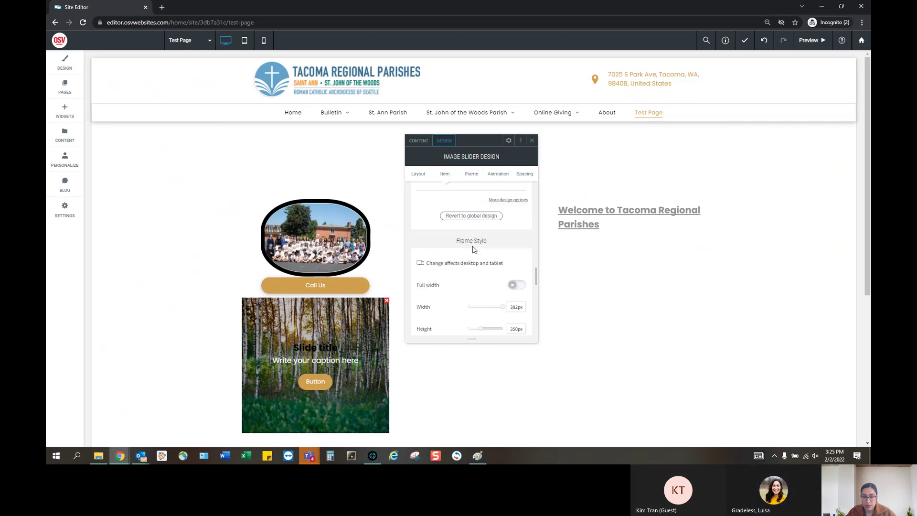
scroll(494, 260, up, 5)
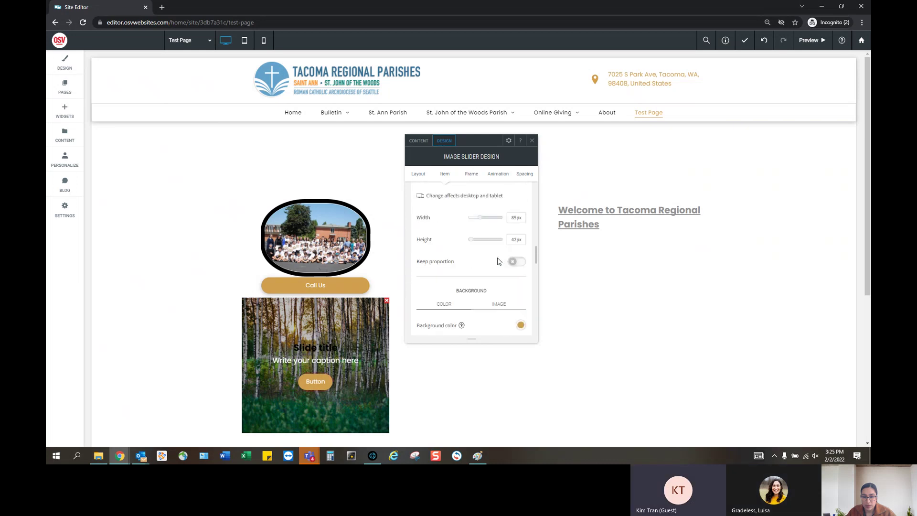
Check the slider's button text and frame style options, and leave its design settings.
scroll(497, 260, up, 1)
click(498, 262)
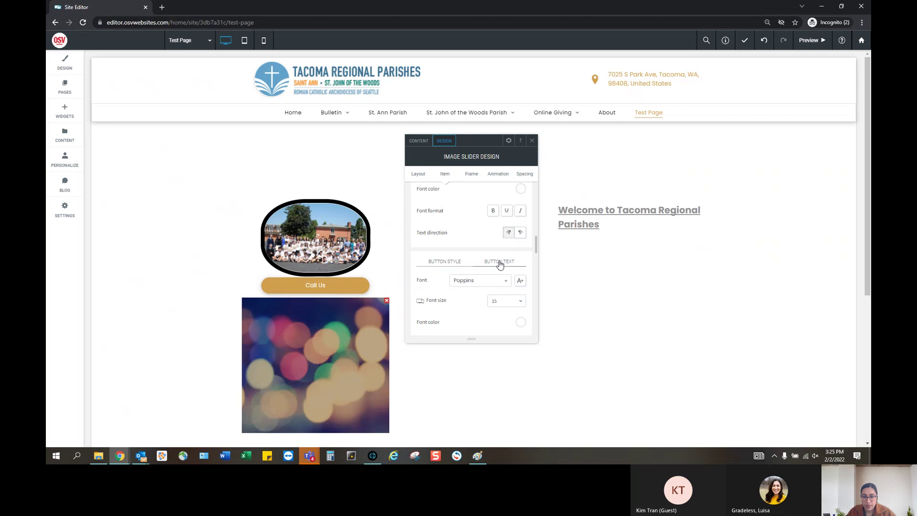
scroll(498, 263, down, 4)
scroll(498, 264, down, 2)
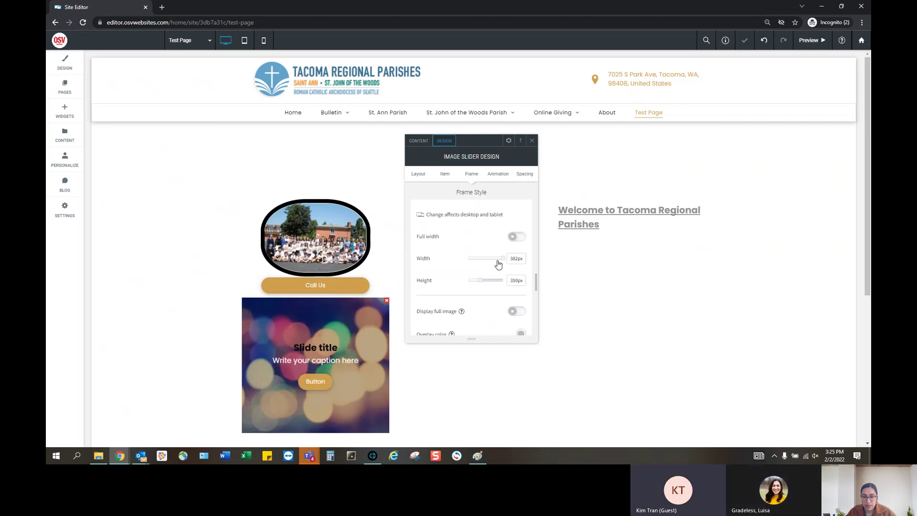
scroll(498, 265, up, 5)
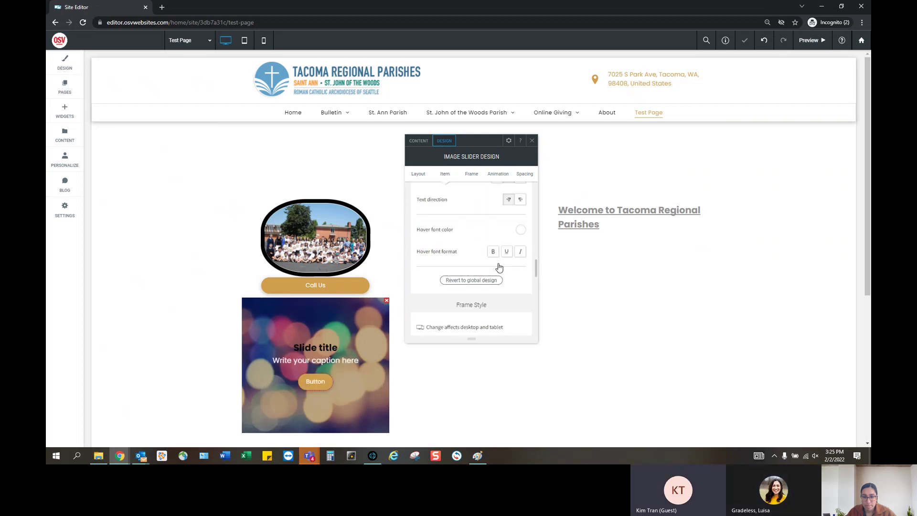
click(532, 141)
scroll(466, 292, down, 3)
scroll(487, 299, up, 3)
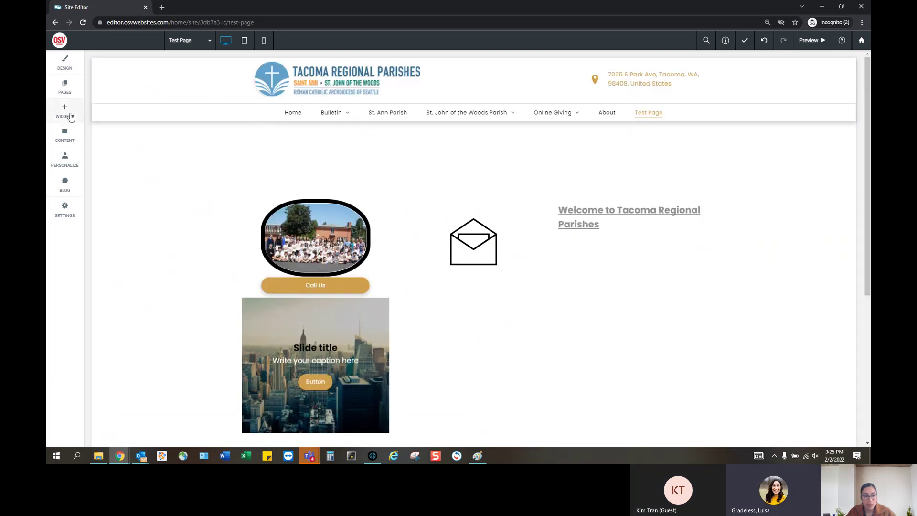
Search the widgets for "row" and add a 1 Column row above the group photo's row.
click(70, 117)
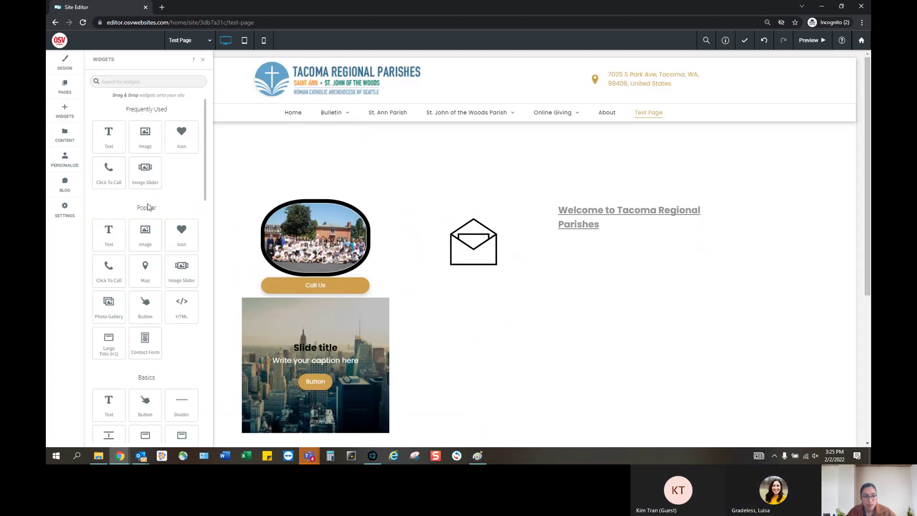
scroll(147, 204, down, 1)
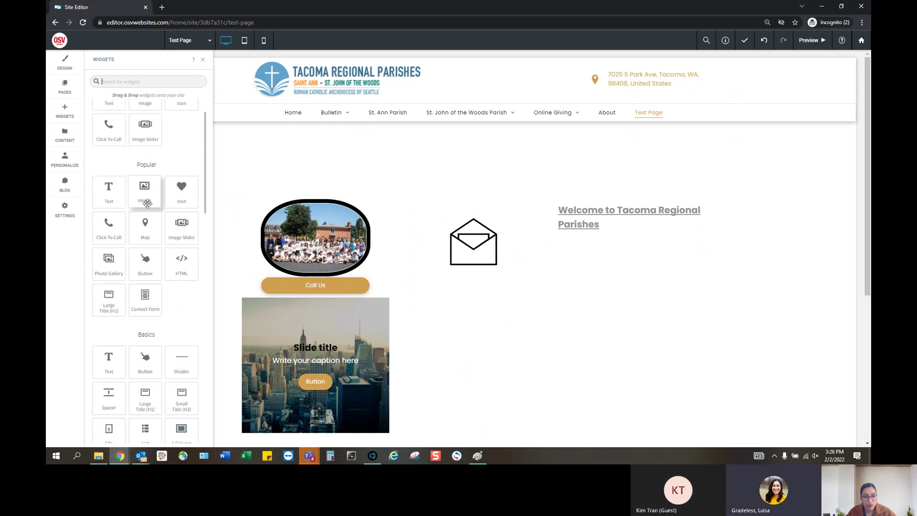
scroll(147, 205, down, 2)
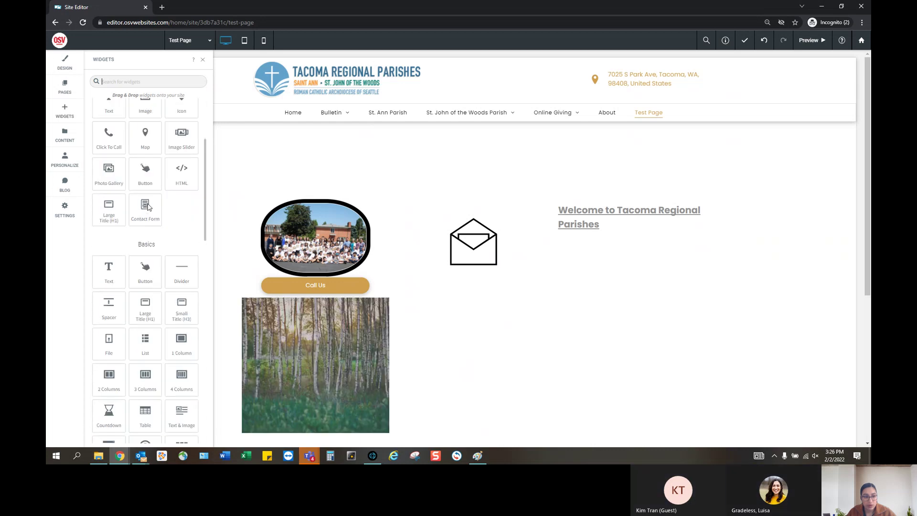
scroll(147, 206, down, 1)
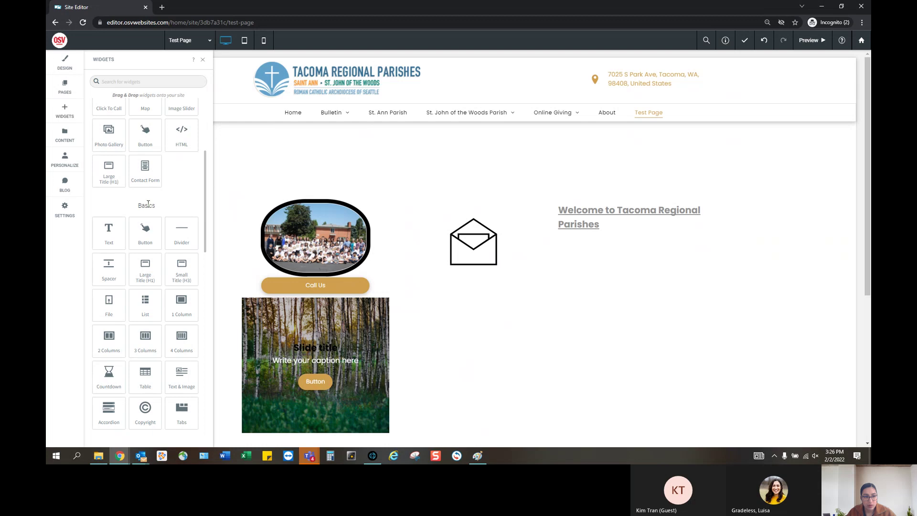
scroll(148, 203, down, 1)
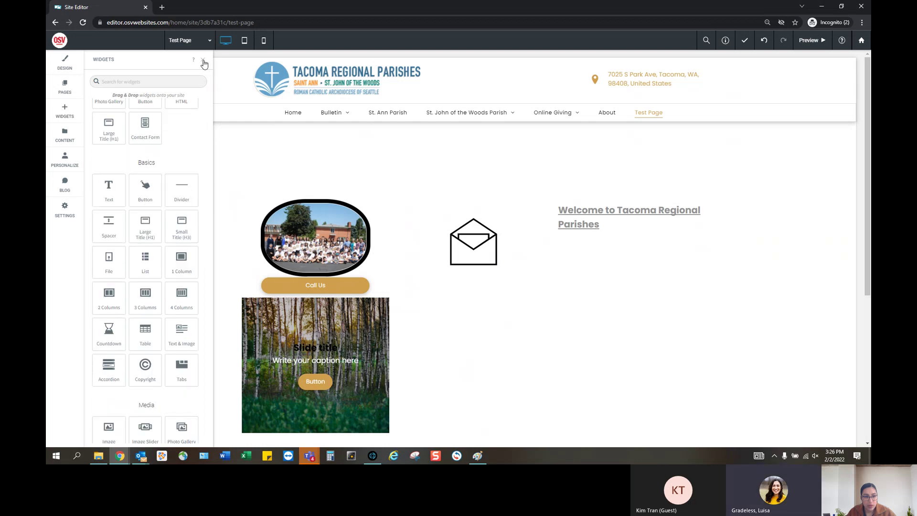
click(151, 81)
text(row)
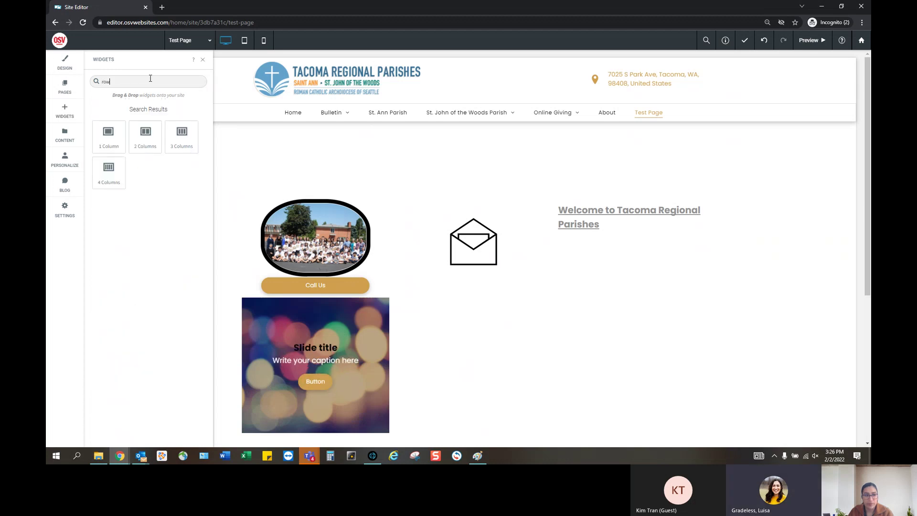
drag(122, 133, 437, 357)
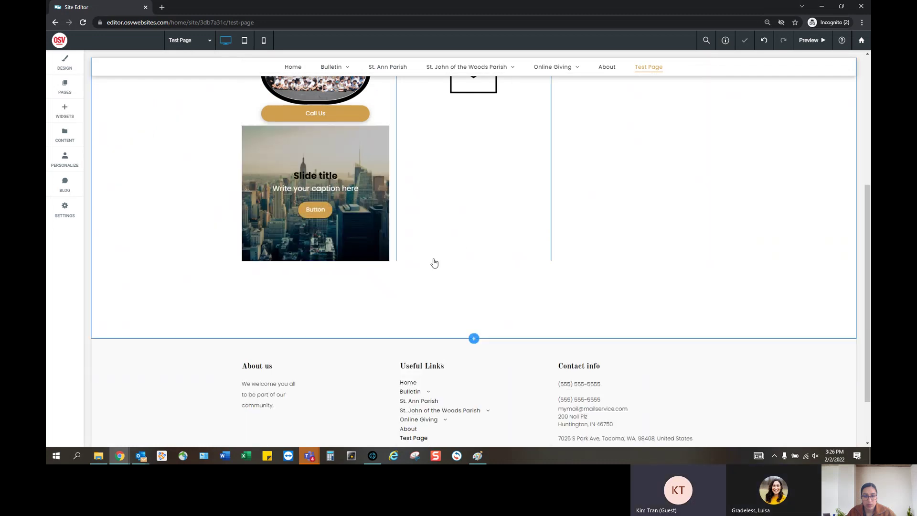
scroll(434, 262, down, 2)
scroll(464, 303, up, 7)
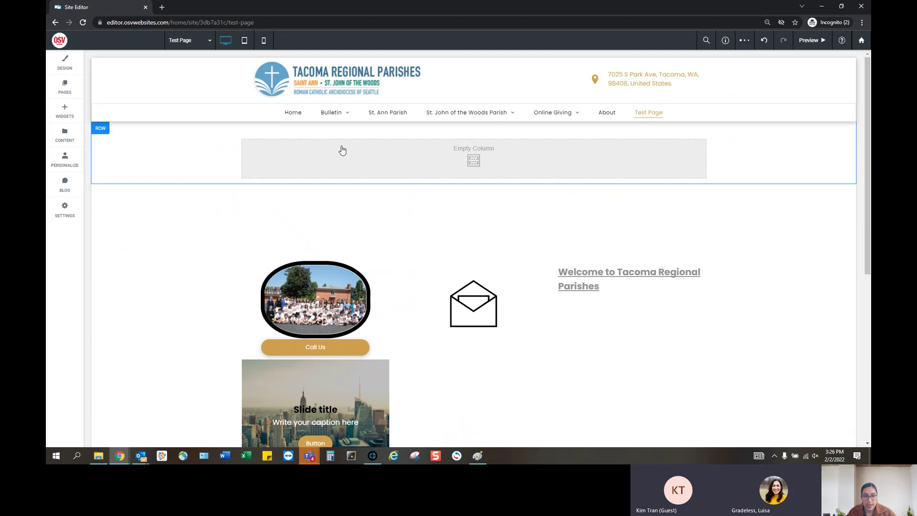
Search the widgets for "row" again and add a 2 Columns row above the empty one-column row.
click(64, 109)
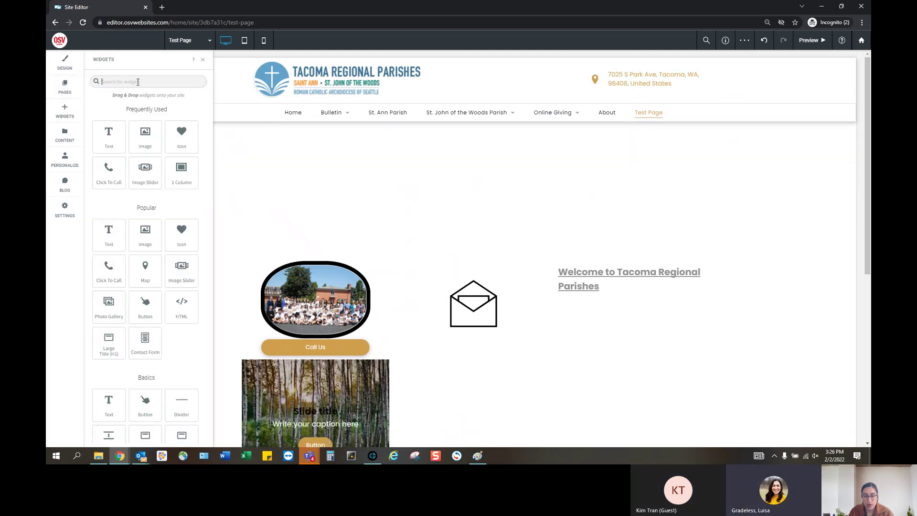
text(row)
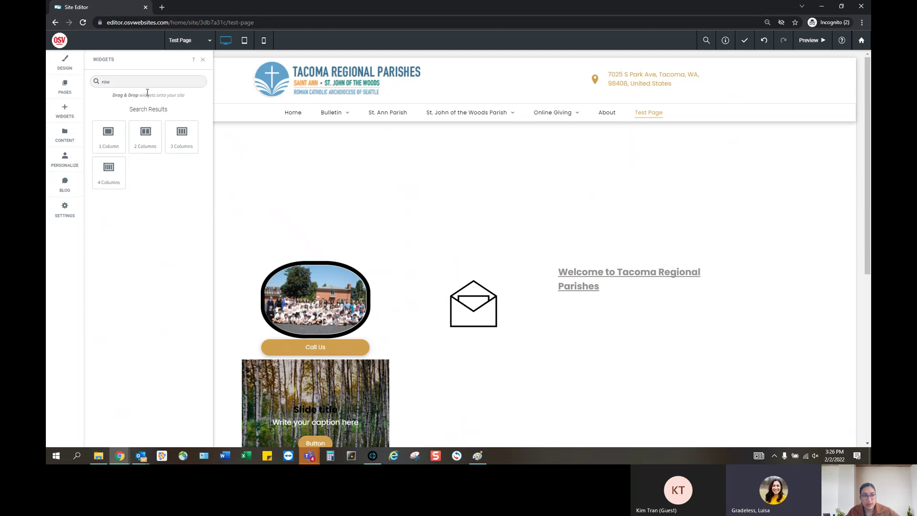
drag(145, 143, 442, 145)
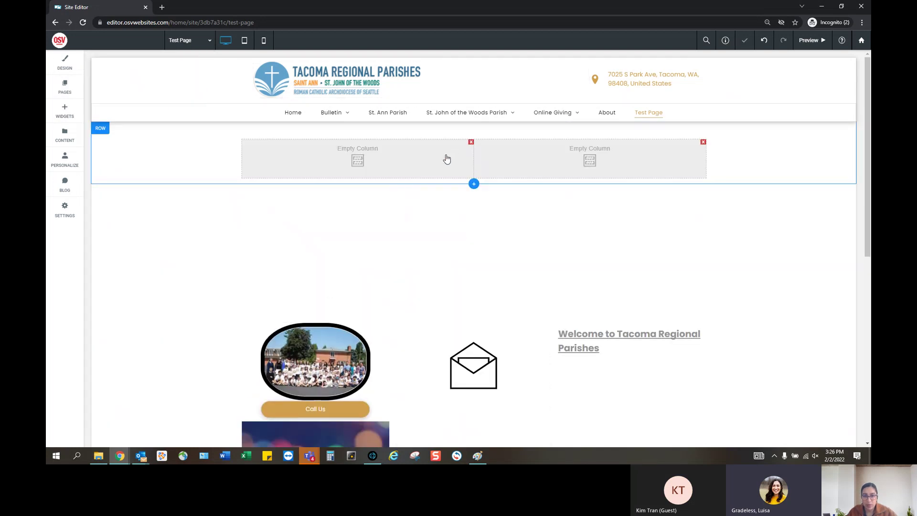
click(470, 141)
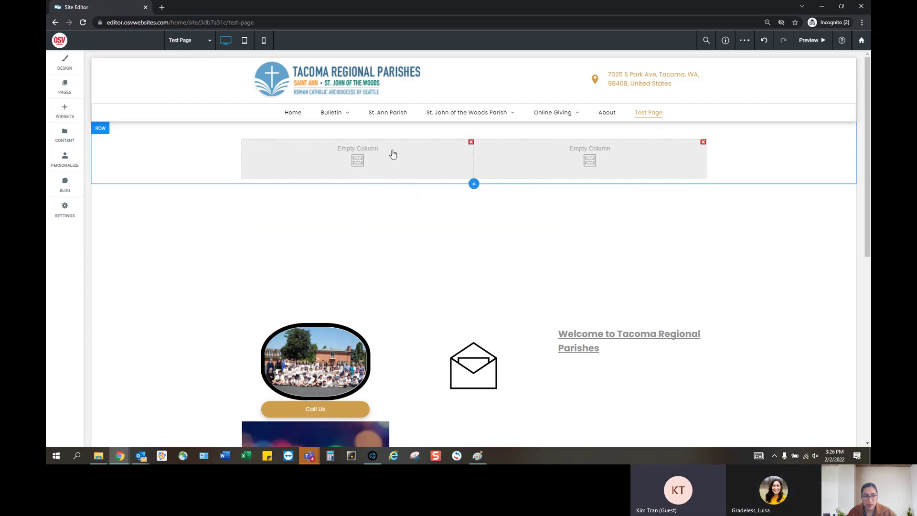
Add an HTML widget to the empty one-column row, keeping its placeholder code.
click(56, 113)
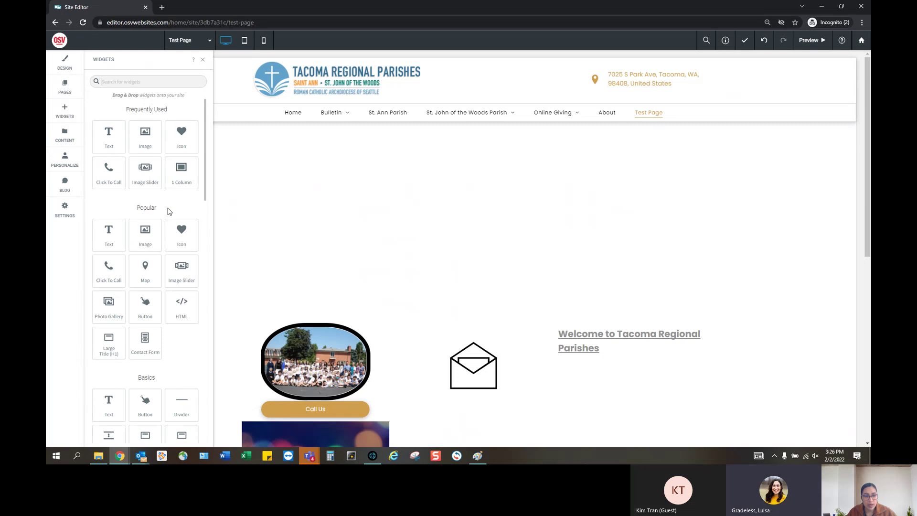
drag(175, 312, 381, 283)
drag(403, 241, 406, 229)
click(169, 221)
key(ctrl+a)
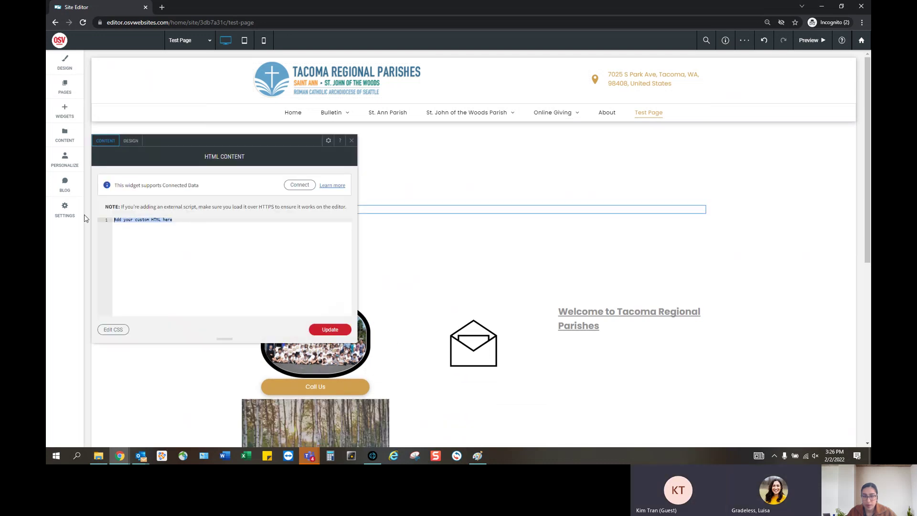
click(351, 142)
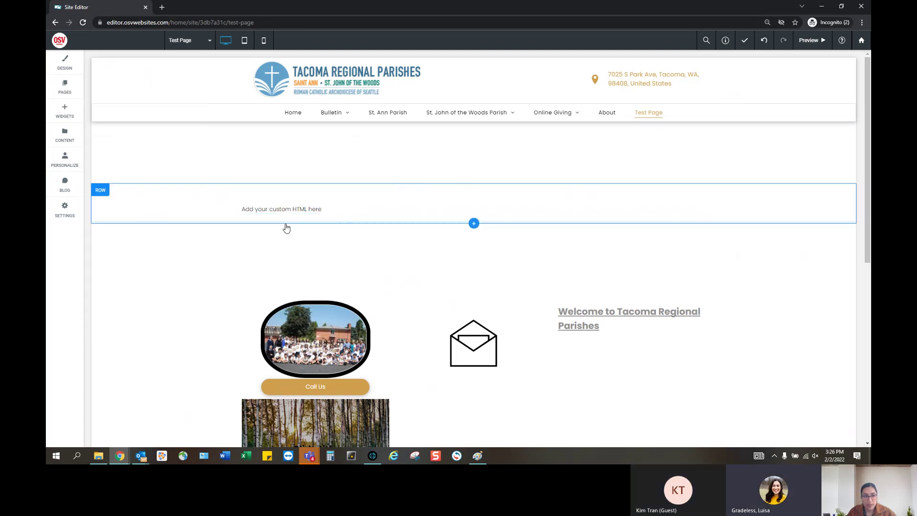
Add a second HTML widget directly beneath the first one in the one-column row.
click(64, 110)
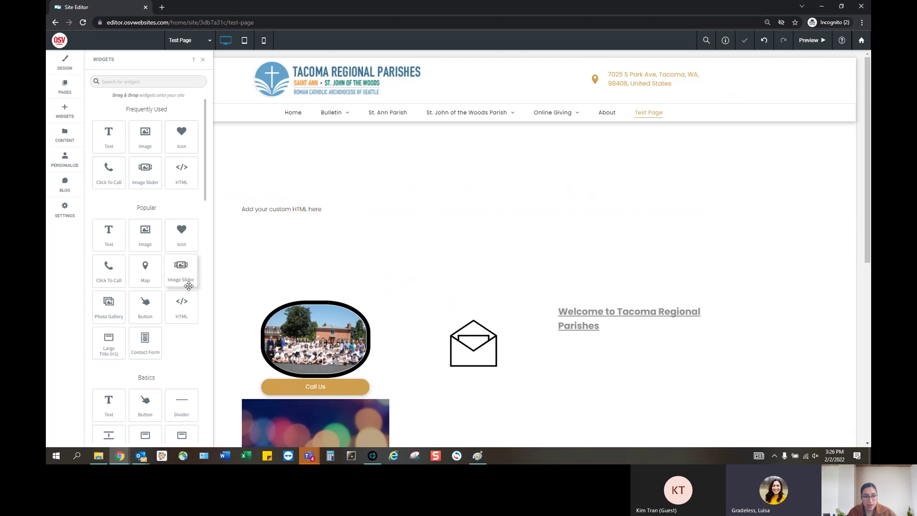
scroll(188, 285, down, 3)
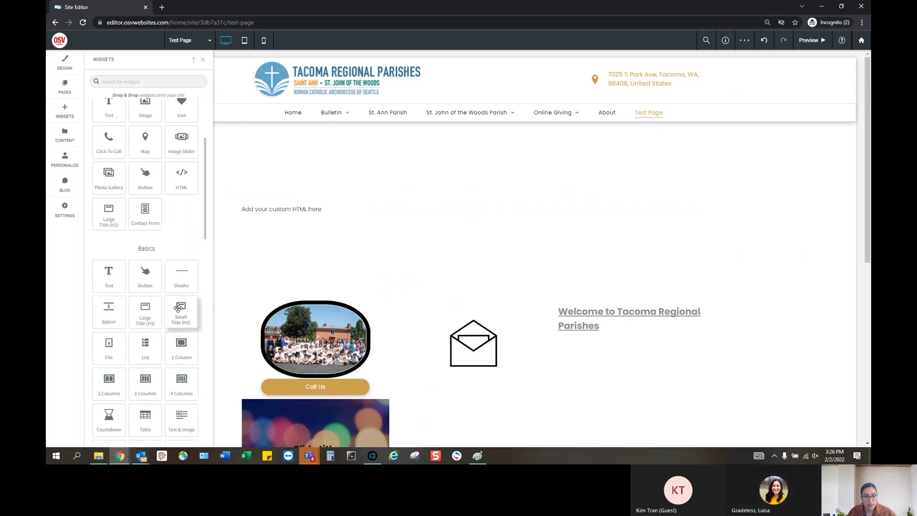
scroll(178, 308, down, 2)
scroll(178, 308, down, 3)
scroll(172, 268, up, 8)
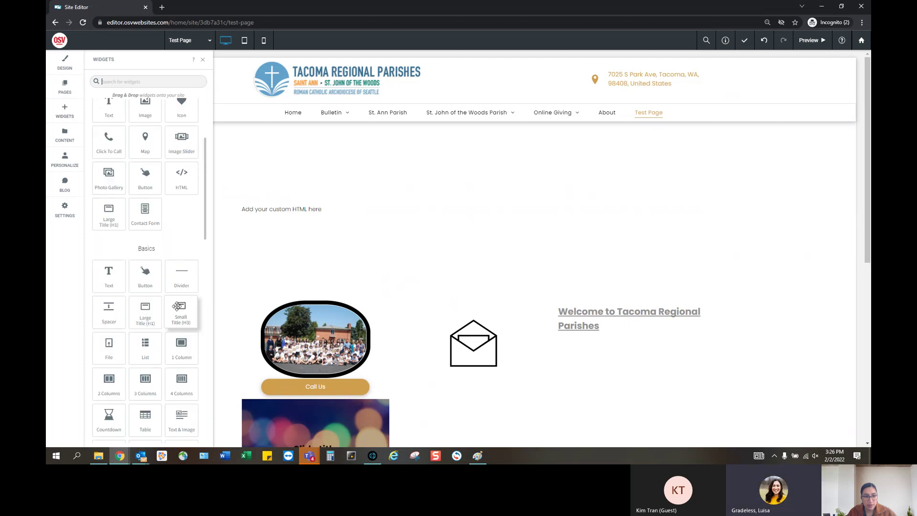
drag(181, 172, 423, 234)
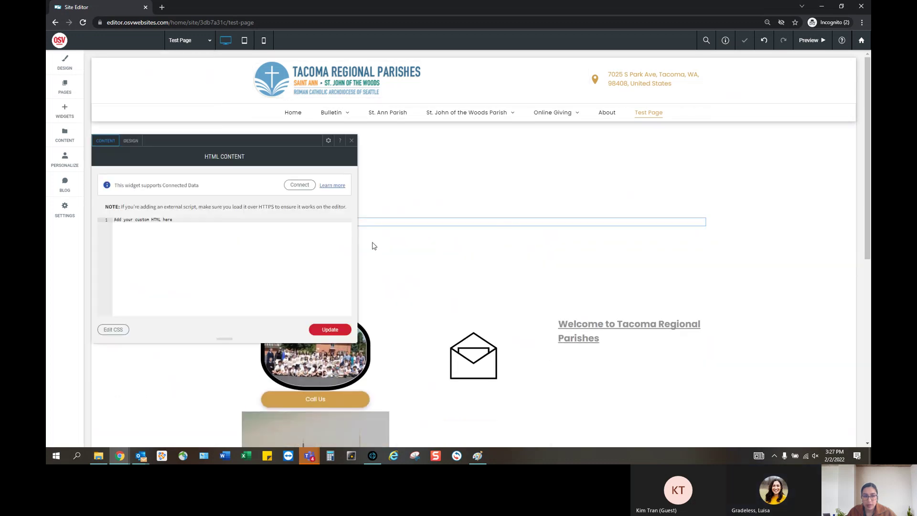
triple_click(125, 220)
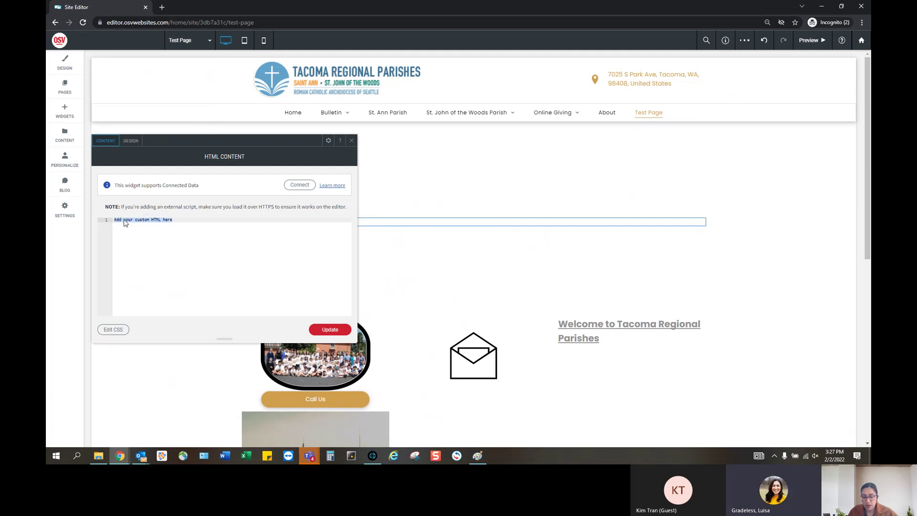
key(BackSpace)
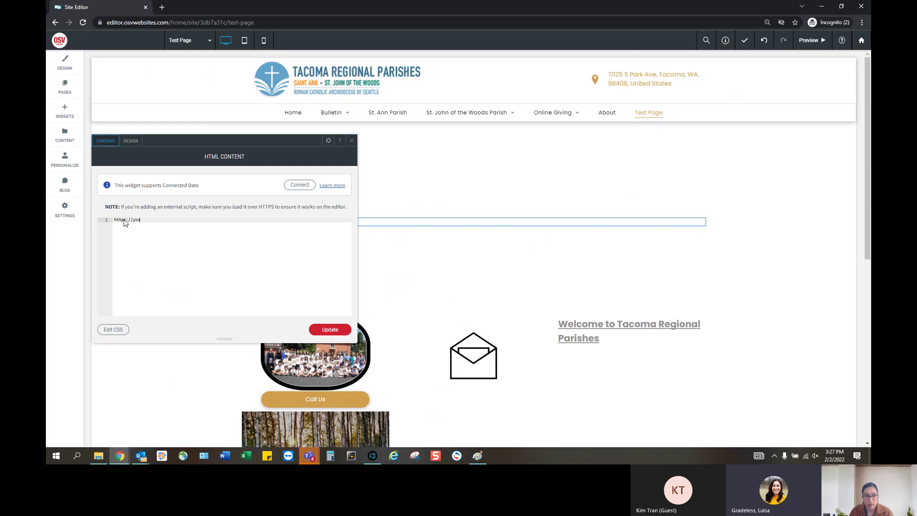
text(https://youtube)
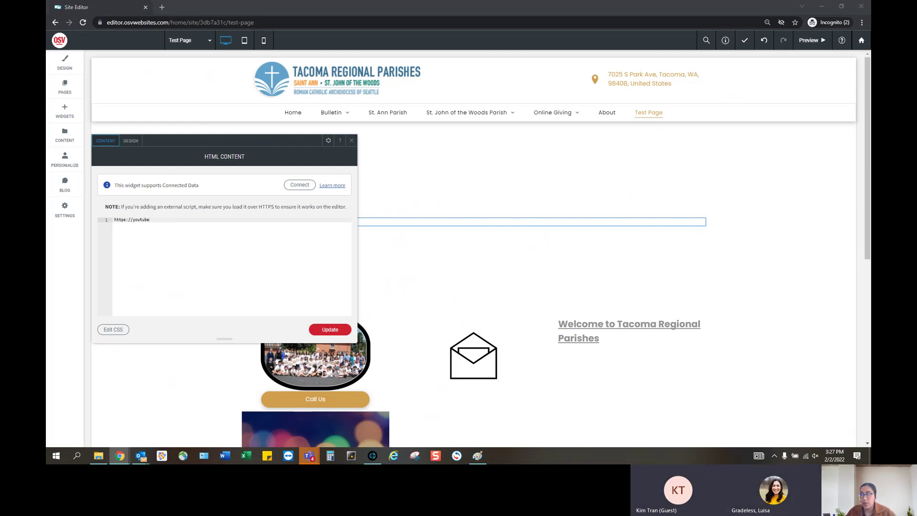
click(351, 140)
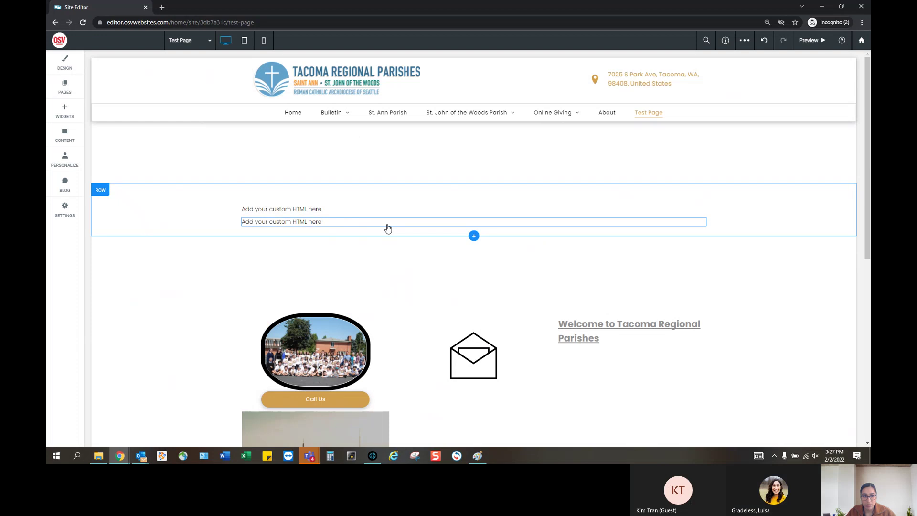
Add a Divider widget between the two HTML widgets in the one-column row.
click(63, 114)
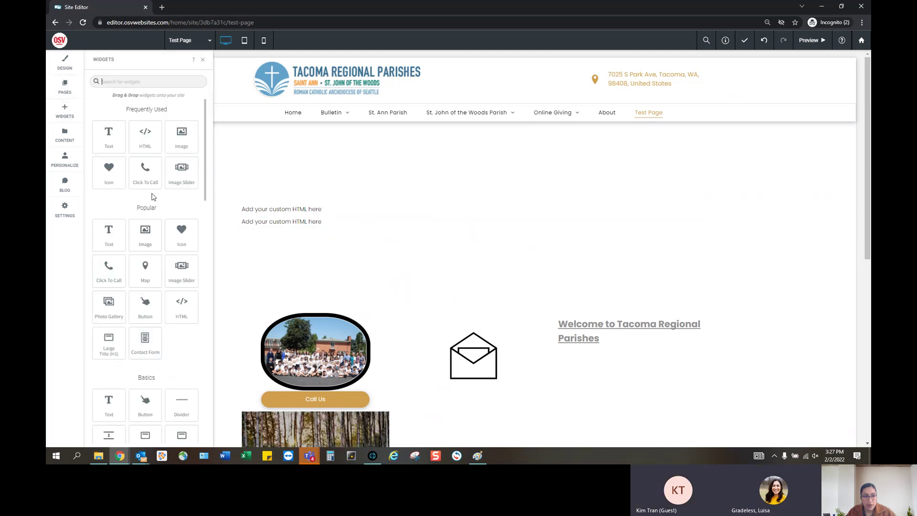
scroll(156, 195, down, 3)
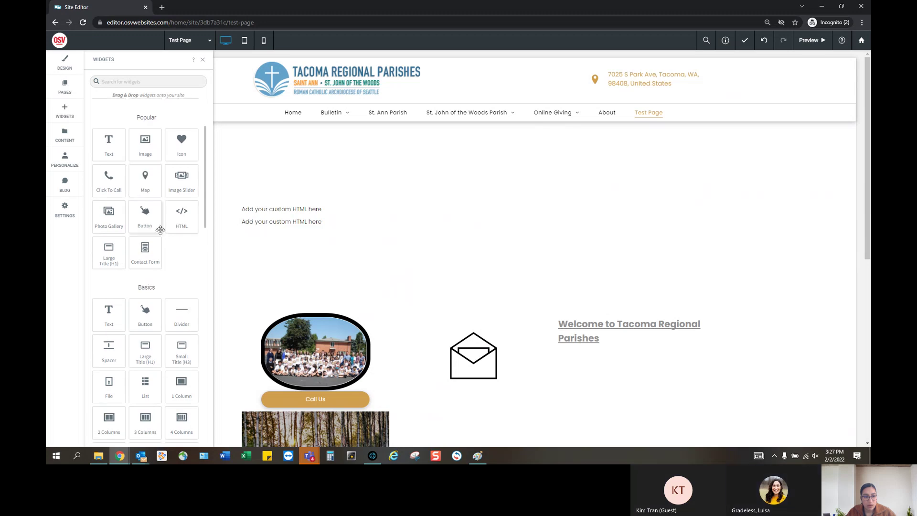
scroll(150, 229, down, 3)
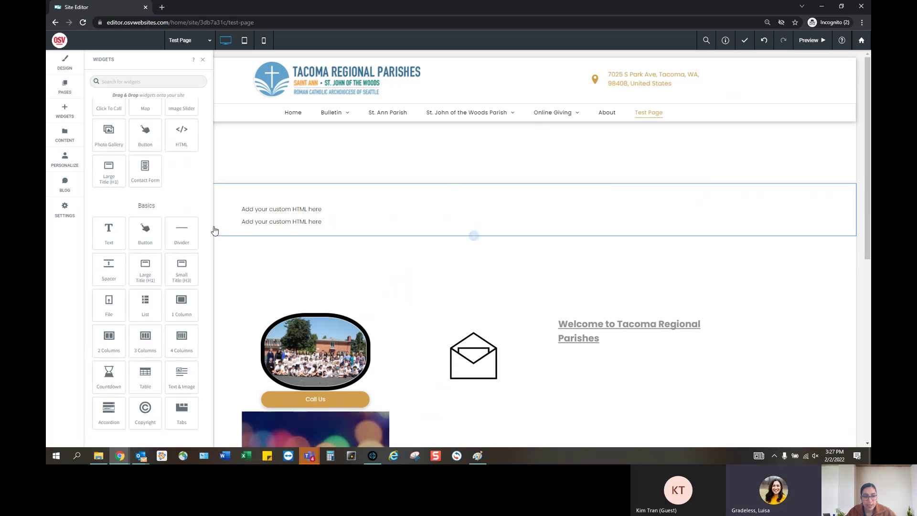
scroll(199, 234, down, 2)
drag(179, 189, 389, 252)
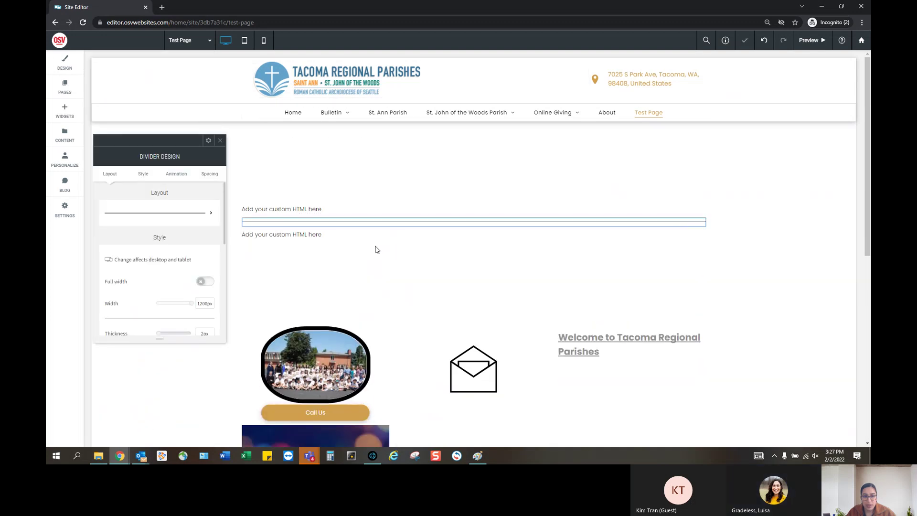
Give the divider the zigzag layout and colour it red, #df3737.
click(203, 214)
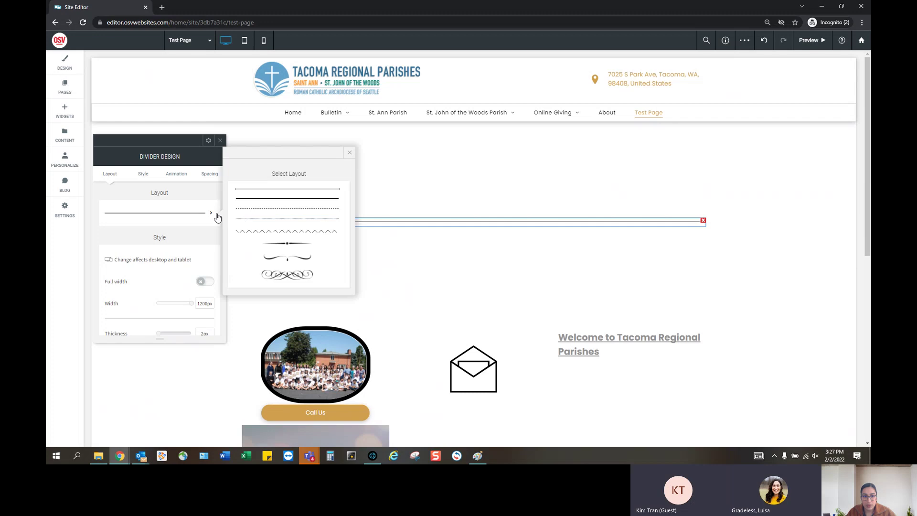
click(282, 232)
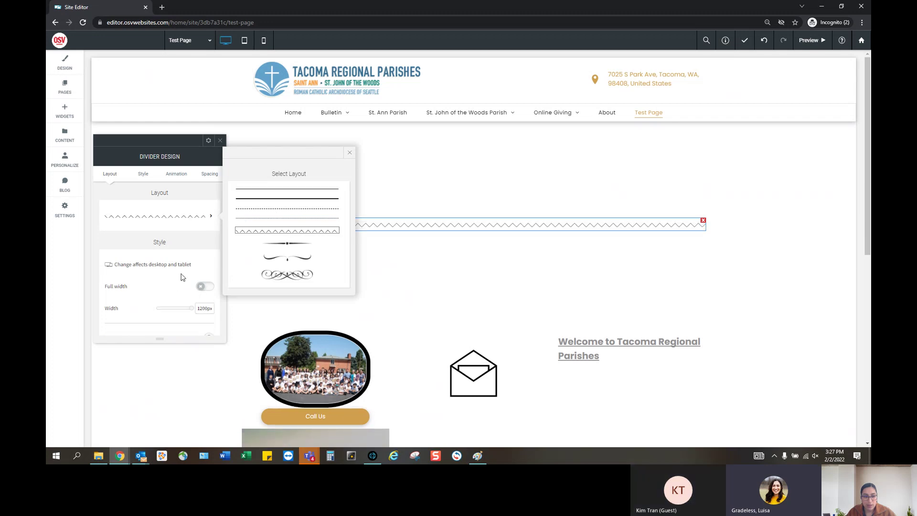
scroll(181, 277, down, 3)
click(209, 210)
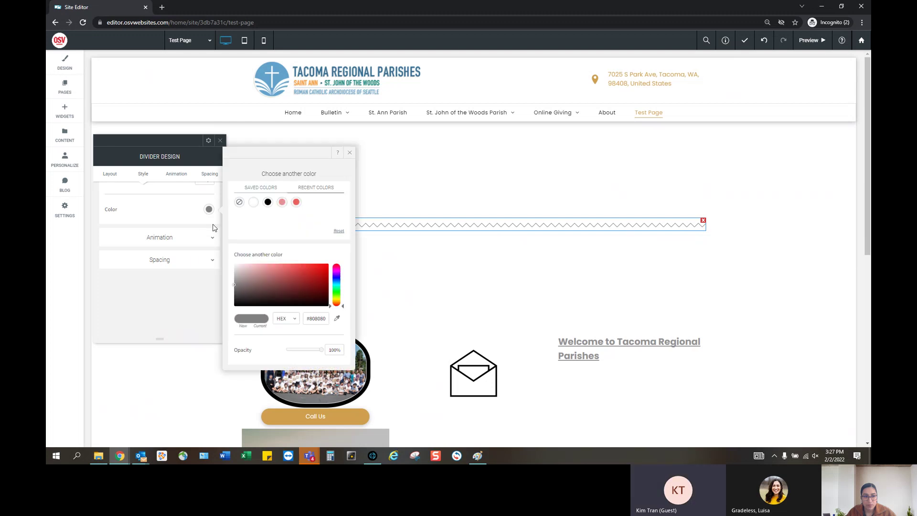
click(301, 268)
click(305, 268)
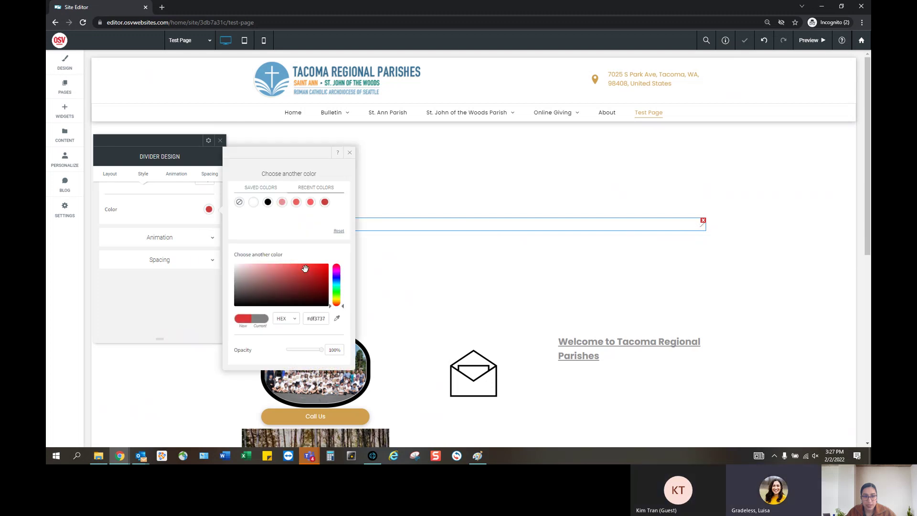
click(258, 144)
click(221, 141)
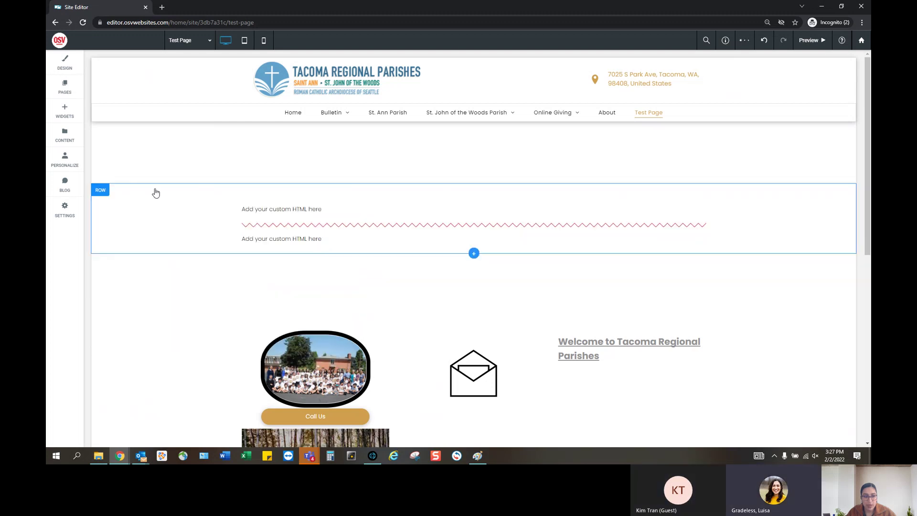
Add a Large Title (H1) widget beneath the second HTML widget, keeping its Heading 1 style and placeholder text.
click(66, 113)
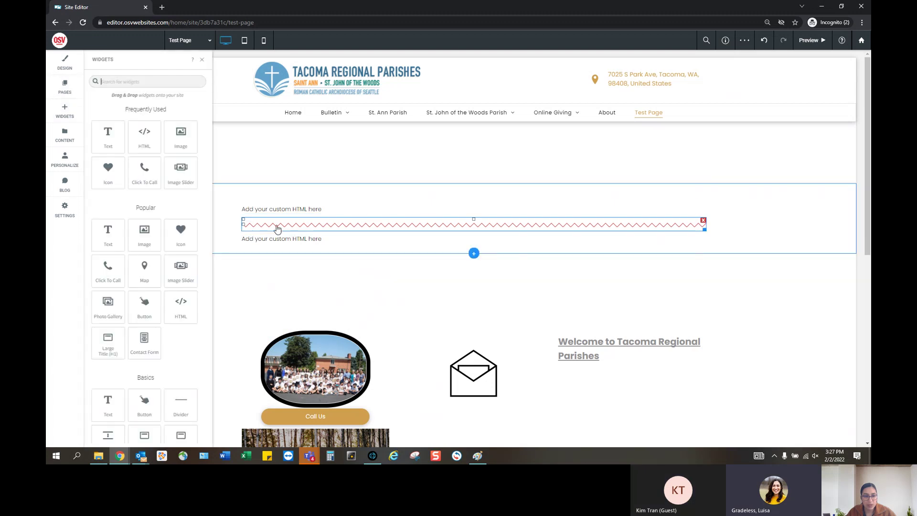
scroll(157, 260, down, 3)
scroll(177, 265, down, 1)
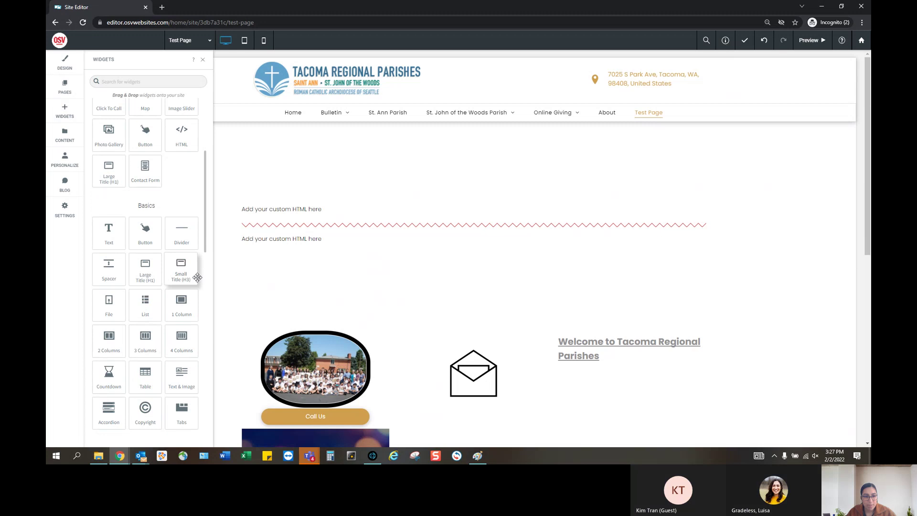
drag(142, 269, 385, 263)
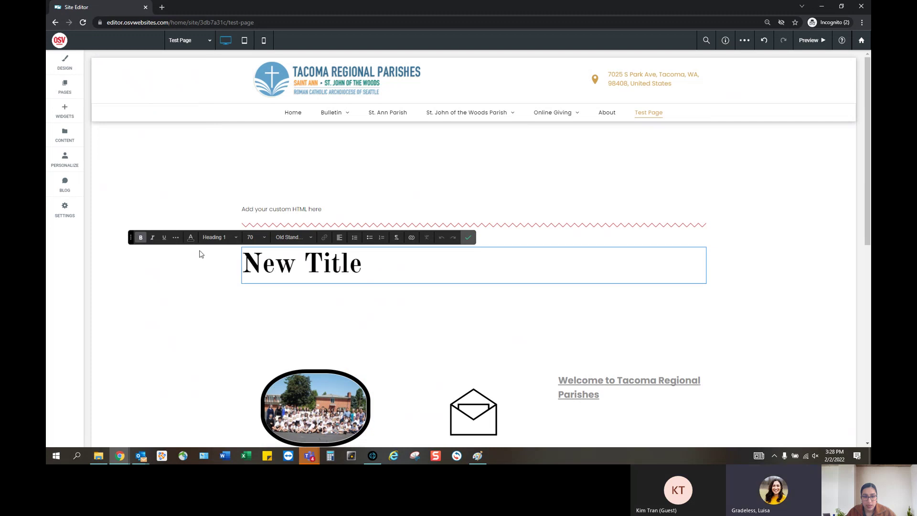
click(236, 239)
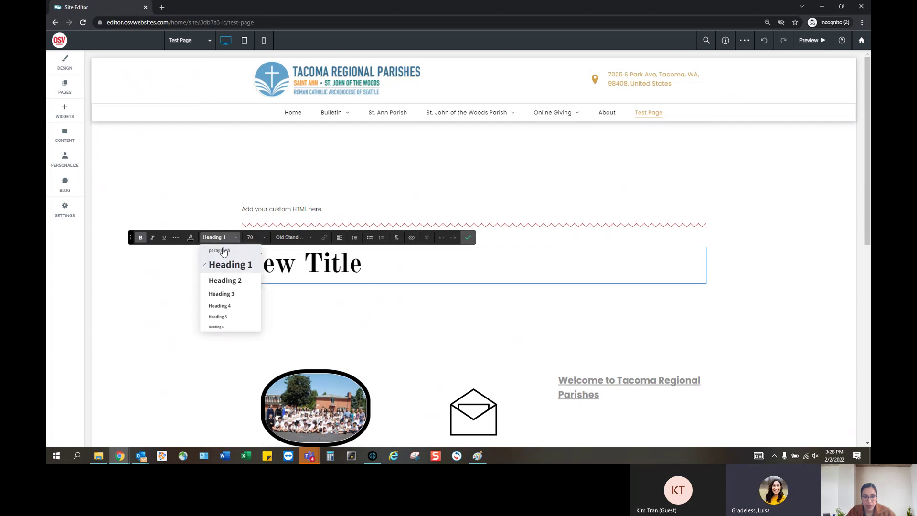
click(327, 262)
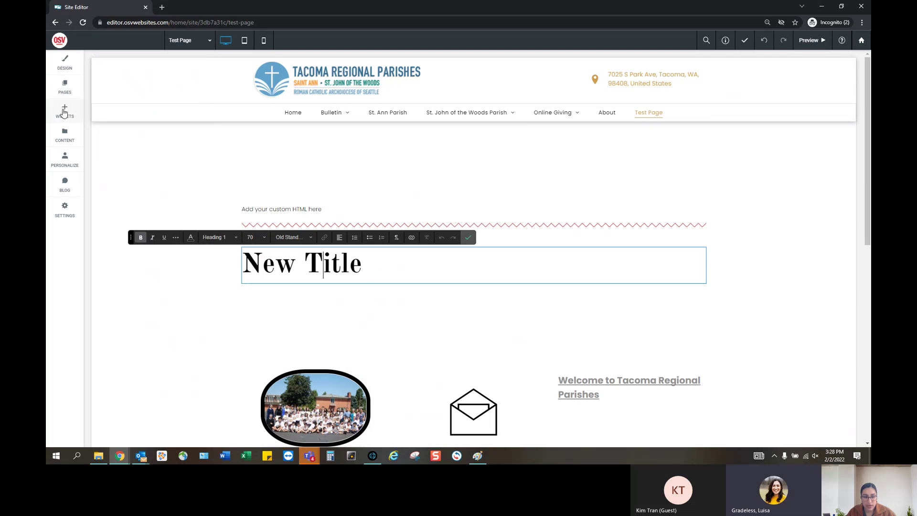
Open the St. Ann Parish page and try a Spacer widget 5 px high between the banner and the "Help to sustain your church" heading.
click(65, 110)
scroll(182, 272, down, 5)
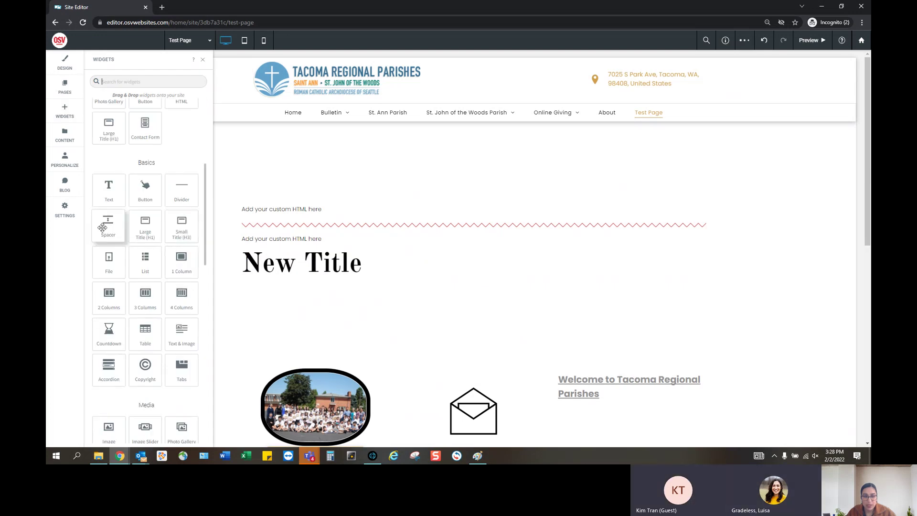
click(331, 113)
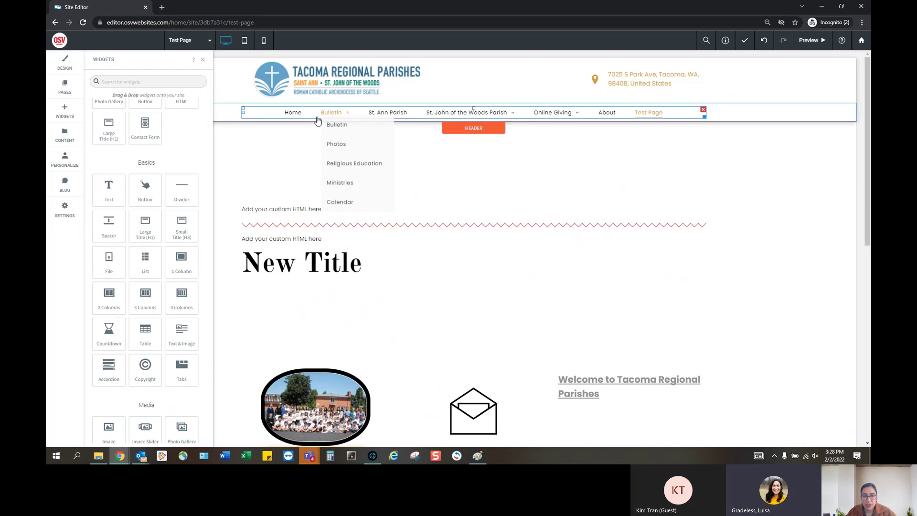
click(386, 114)
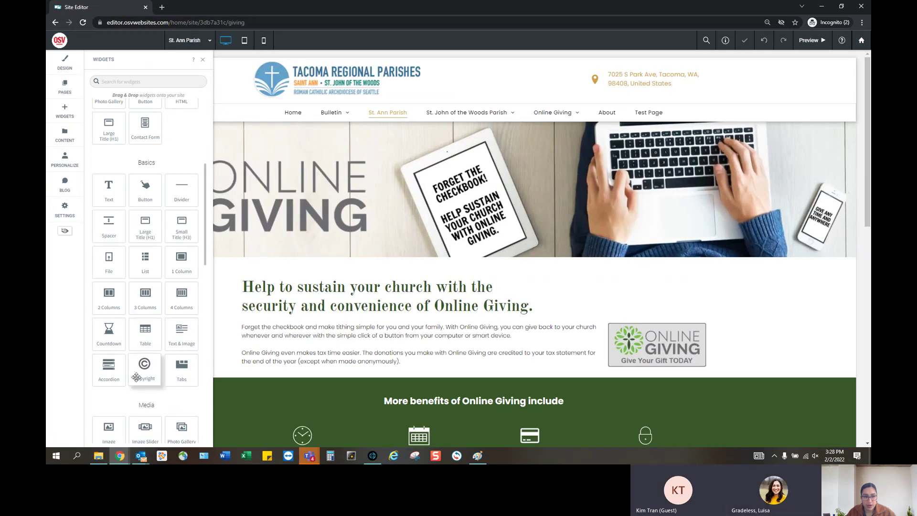
drag(111, 236, 276, 284)
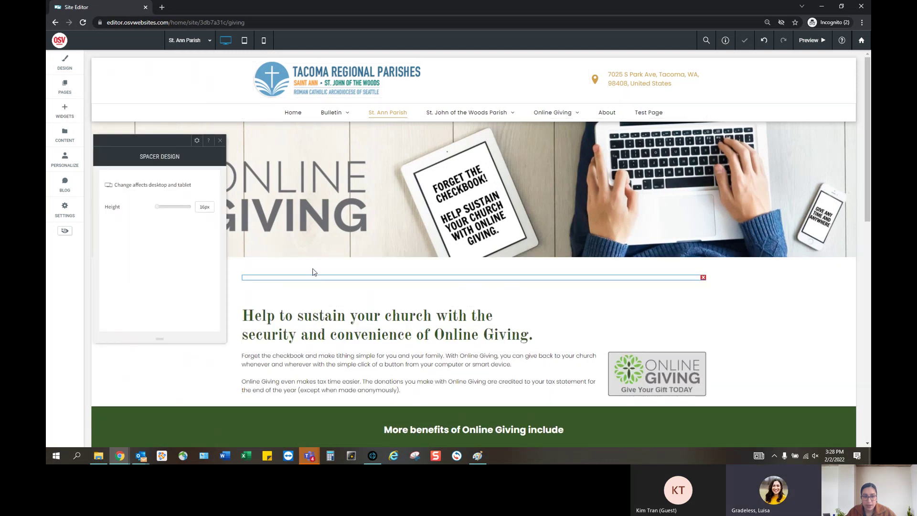
mouse_move(156, 209)
mouse_down()
mouse_move(180, 213)
mouse_move(149, 216)
mouse_up()
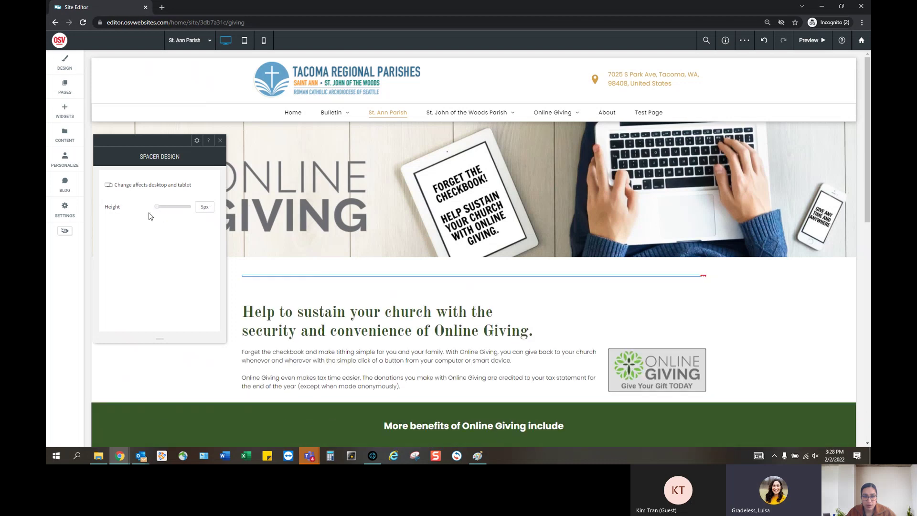
click(221, 141)
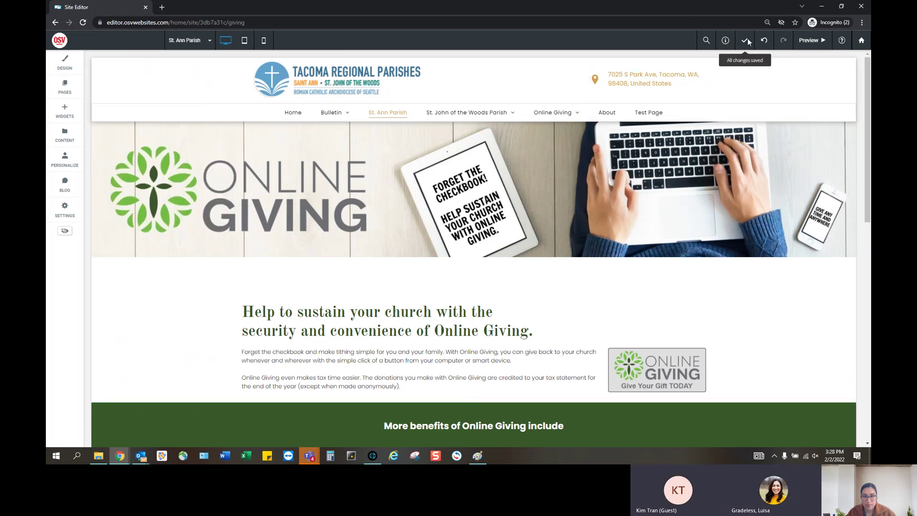
Undo the spacer's height change and its insertion on the St. Ann Parish page, and return to the Test Page.
click(762, 41)
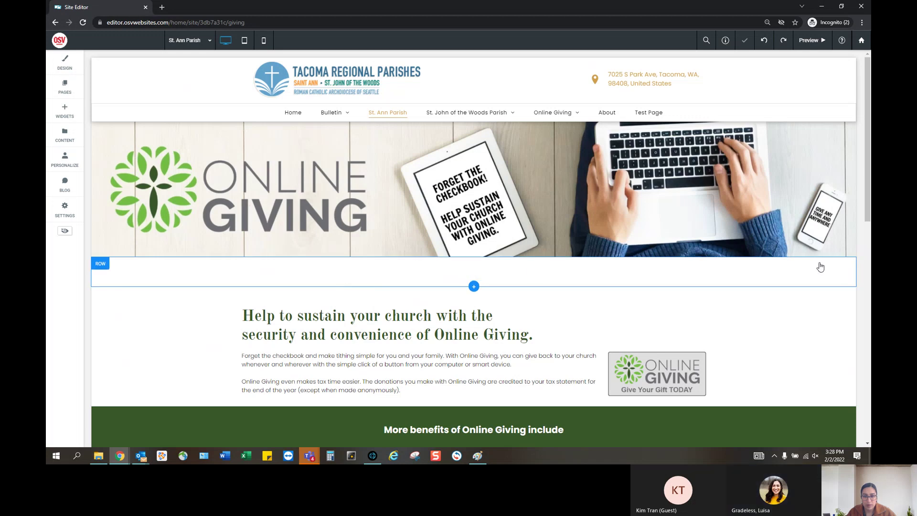
click(521, 271)
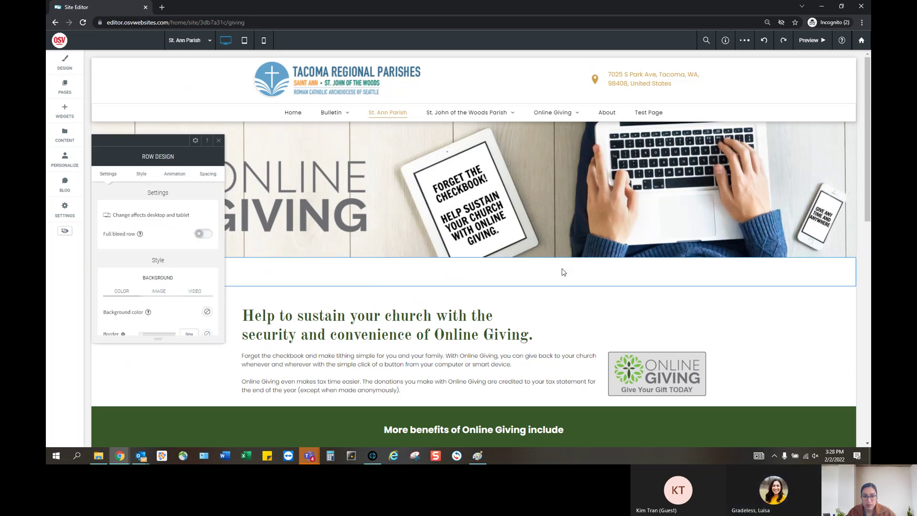
scroll(174, 240, down, 5)
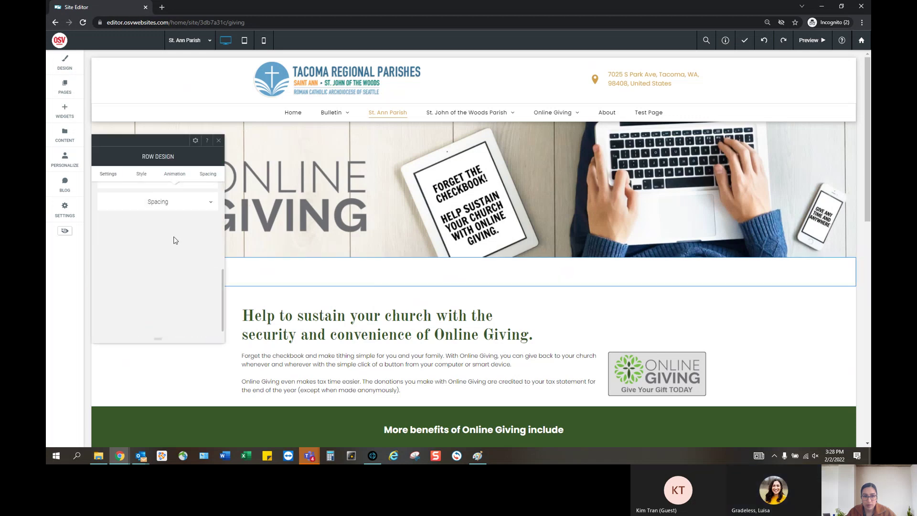
click(218, 140)
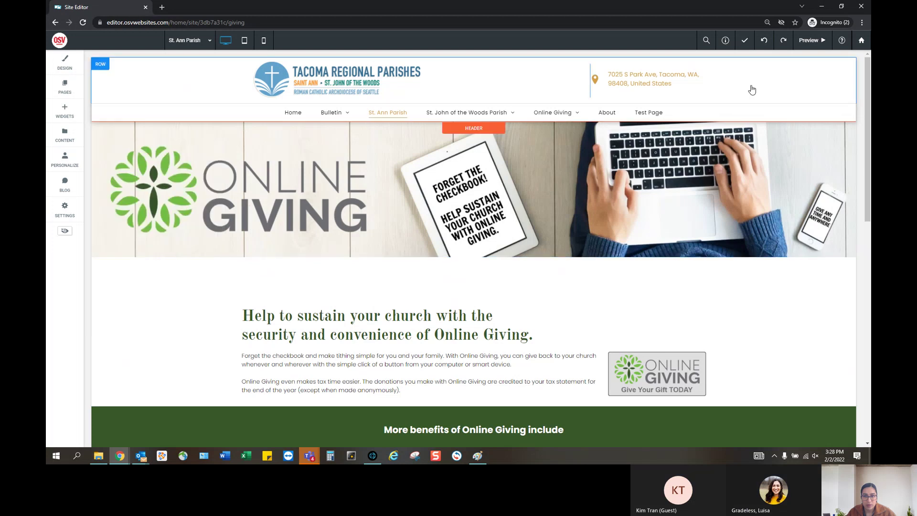
click(764, 42)
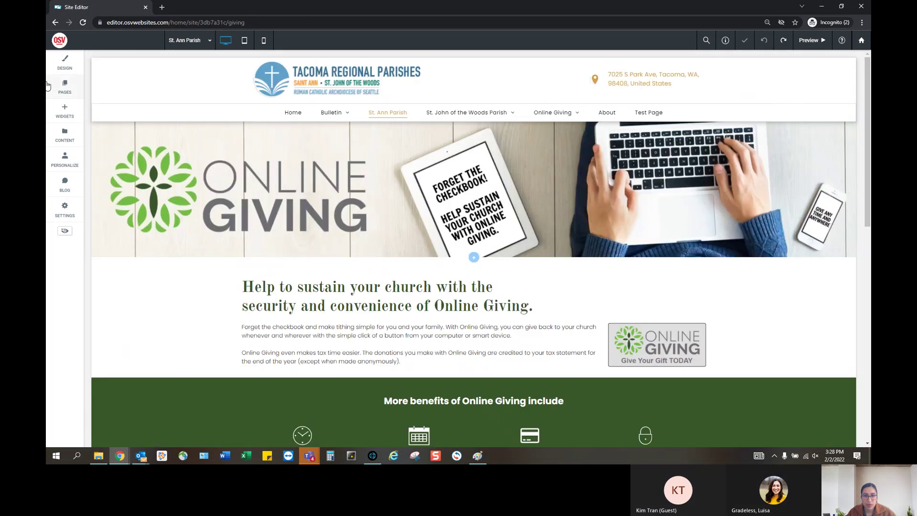
click(648, 112)
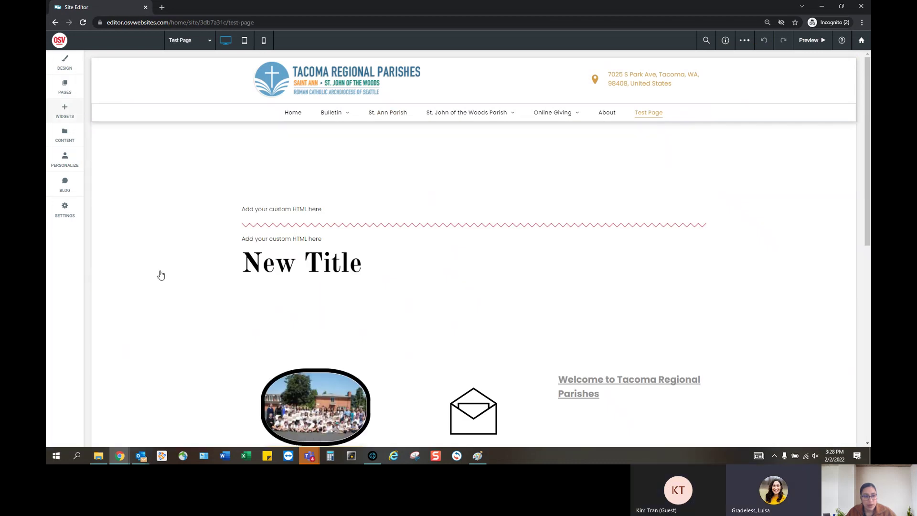
Add a List widget directly beneath the first HTML widget, keeping the Image and Link elements.
click(65, 110)
scroll(129, 220, down, 3)
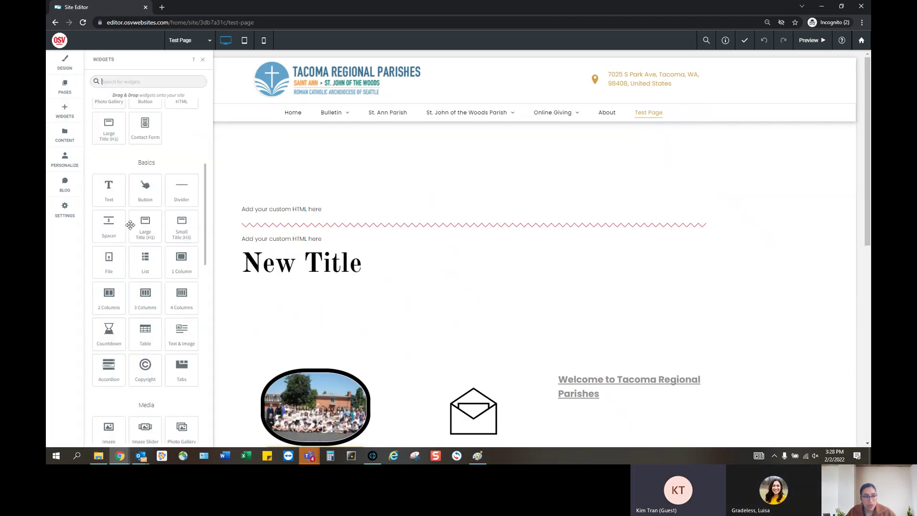
scroll(130, 224, down, 1)
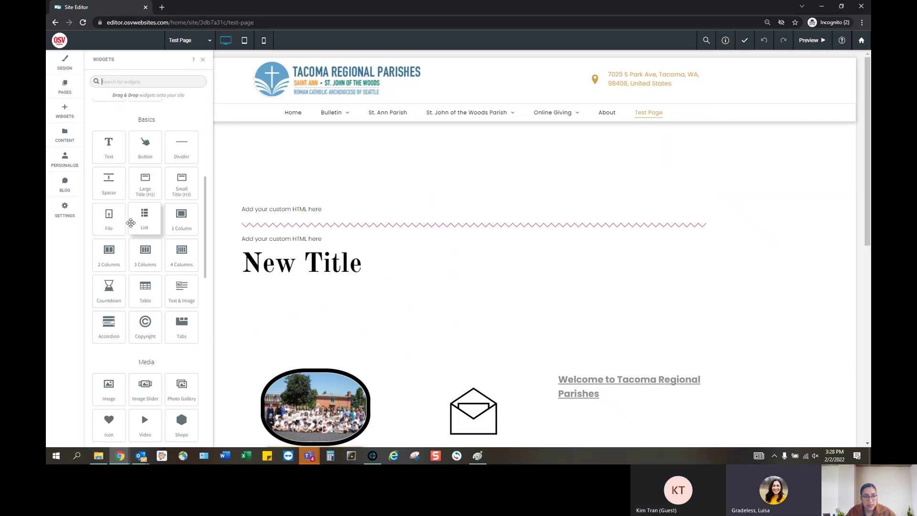
drag(141, 219, 303, 229)
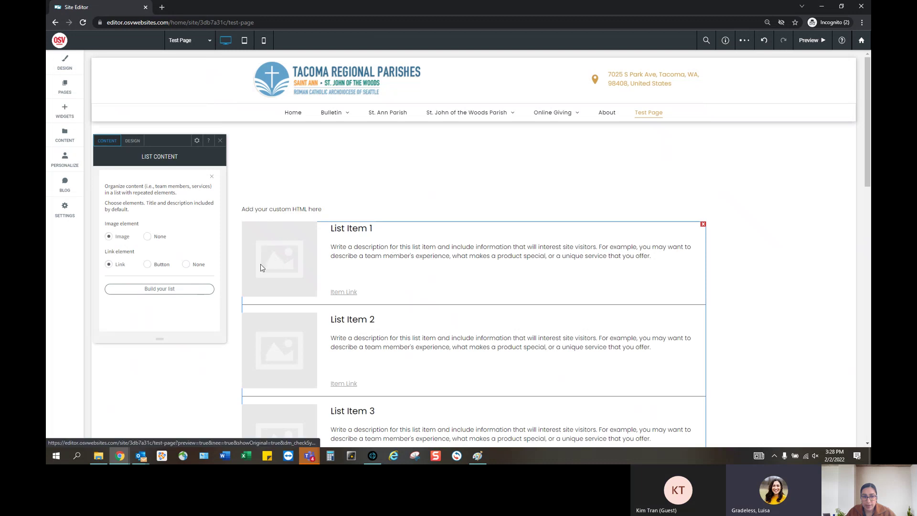
click(148, 237)
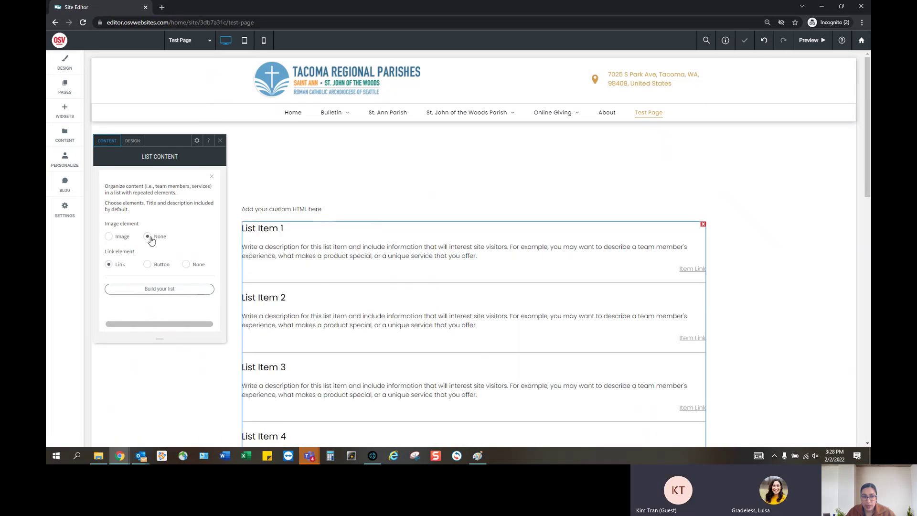
click(114, 238)
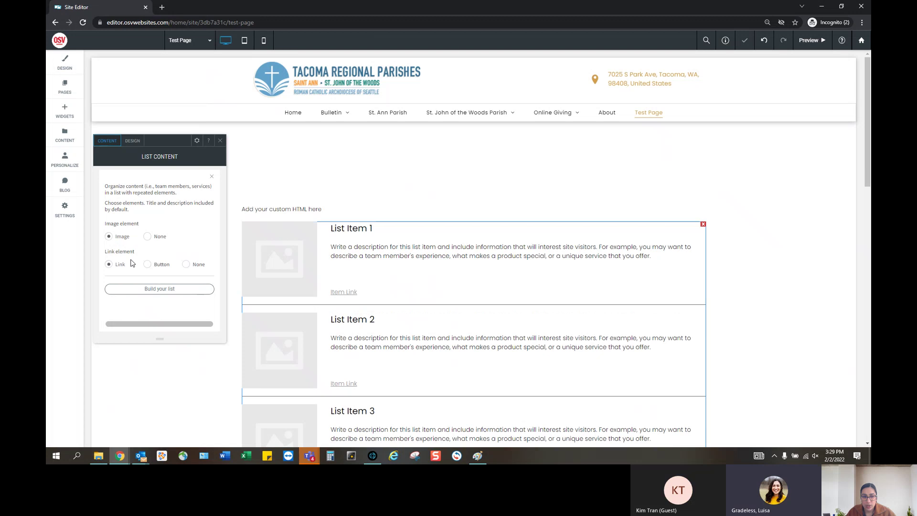
Build the list and set the first item's label to "spots".
click(162, 288)
click(151, 222)
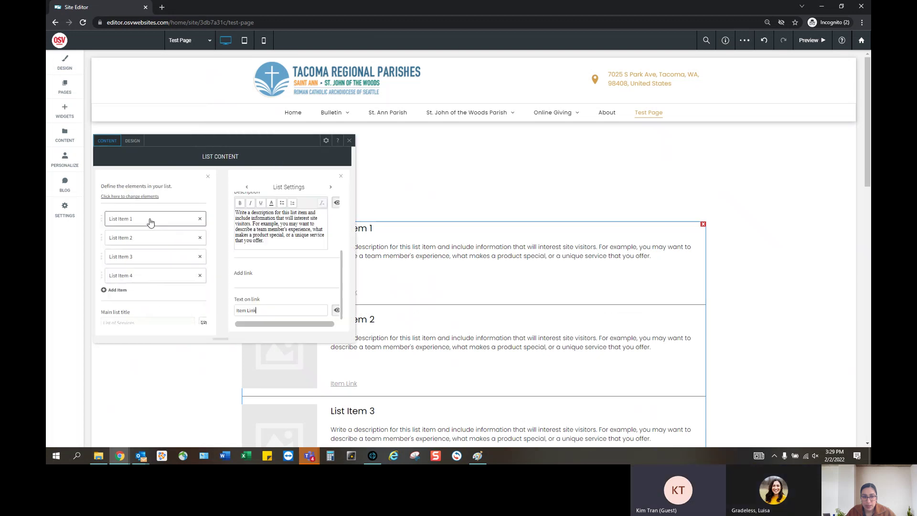
scroll(277, 229, up, 5)
drag(282, 282, 211, 280)
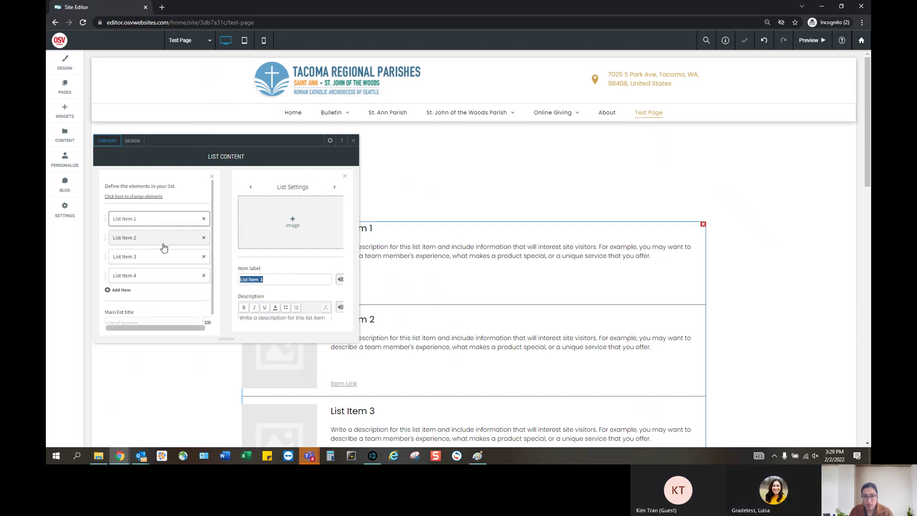
text(spots)
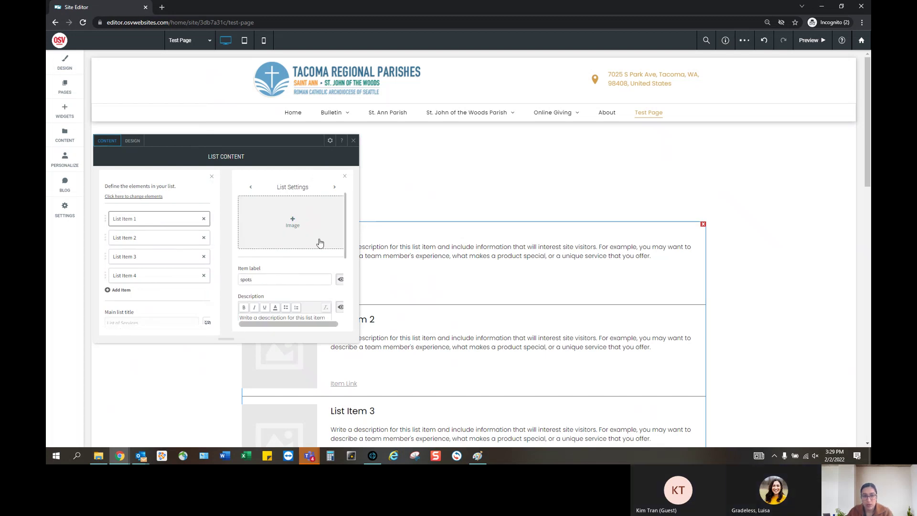
Replace the first list item's description with "spots" and close the list settings.
scroll(311, 284, down, 2)
scroll(311, 284, down, 3)
scroll(301, 266, up, 5)
triple_click(290, 304)
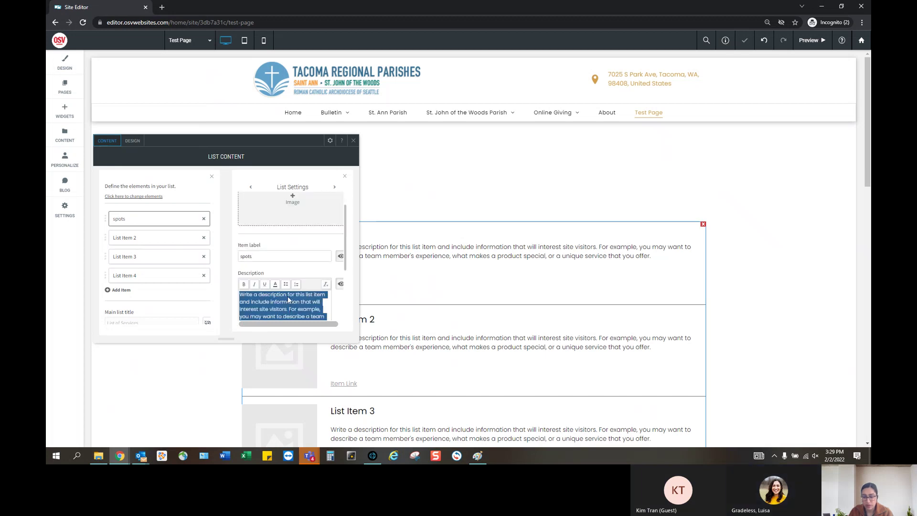
text(spots)
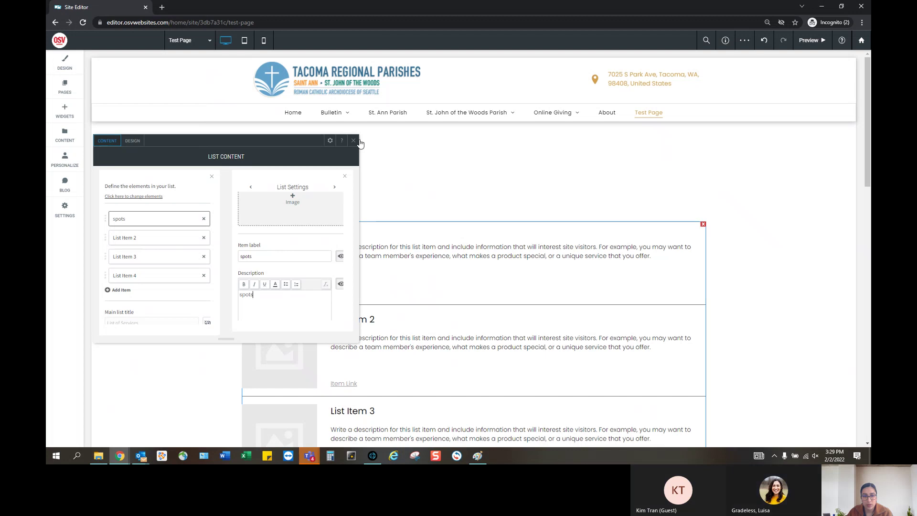
click(430, 169)
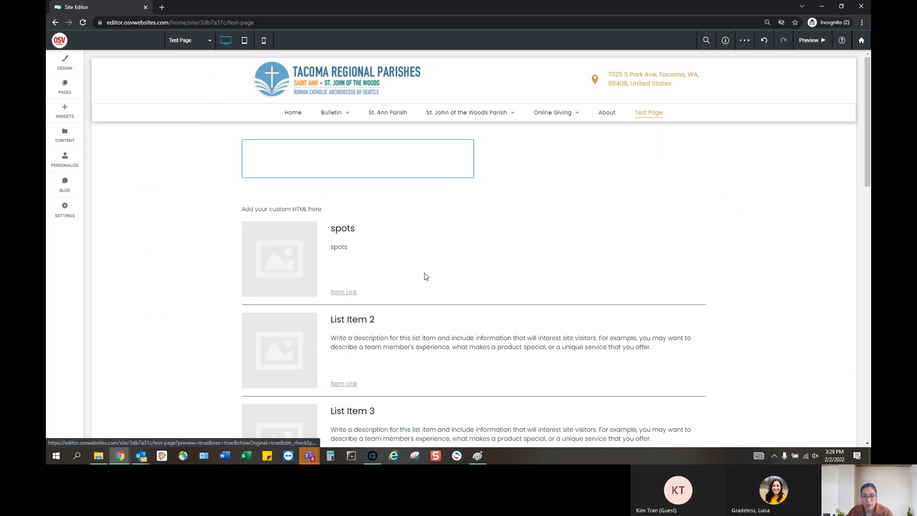
Look over the list on the page and examine its content settings and its layout and item style options.
scroll(313, 267, down, 4)
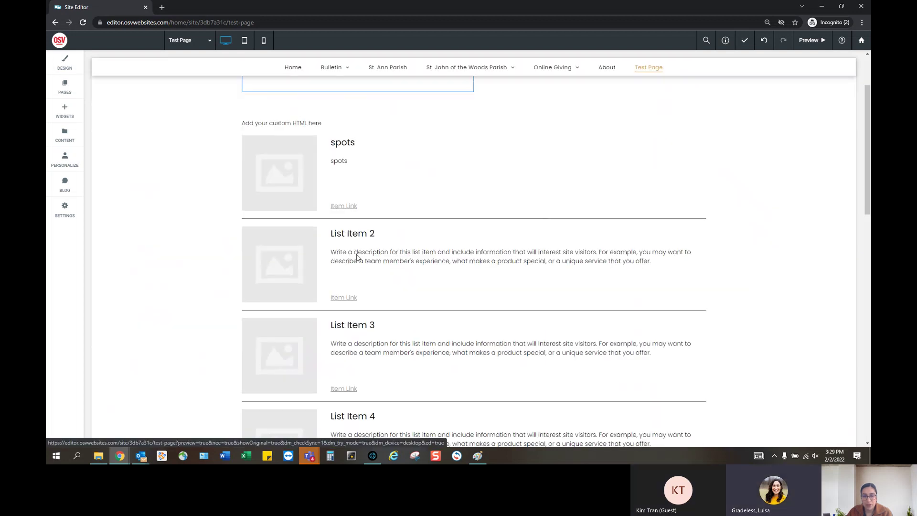
scroll(308, 265, up, 2)
scroll(363, 229, down, 3)
scroll(378, 319, up, 4)
click(409, 249)
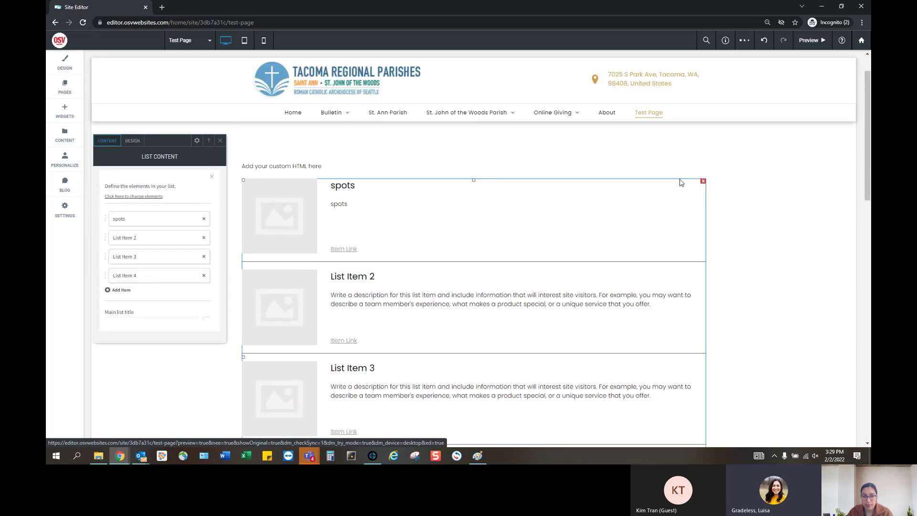
click(132, 143)
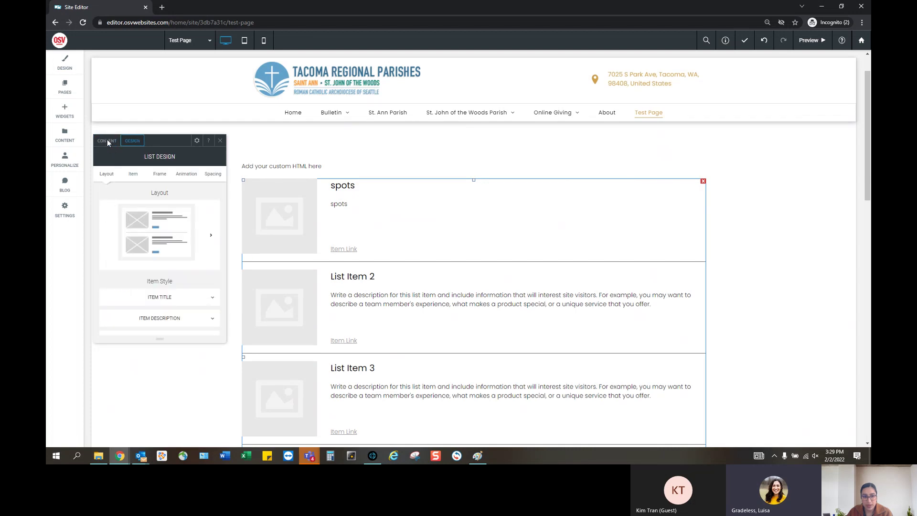
click(107, 142)
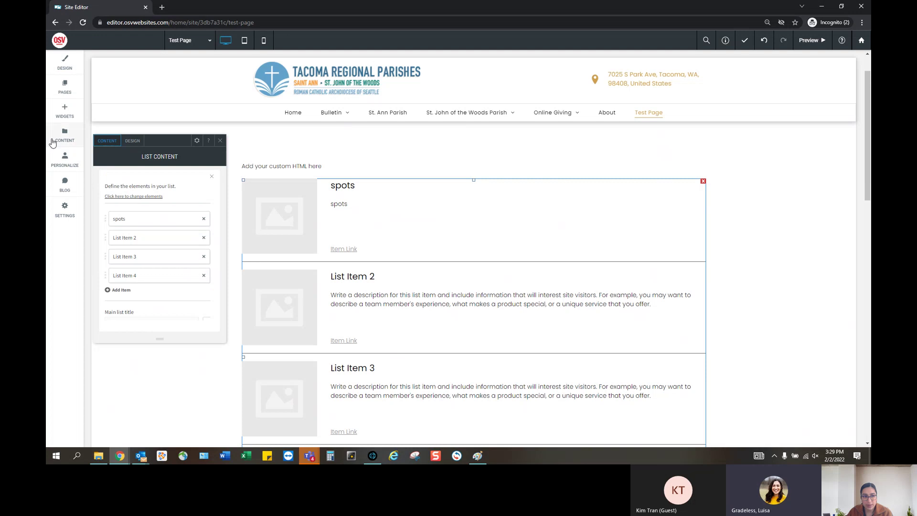
Add an Accordion widget between the "Add your custom HTML here" text and the list.
click(68, 104)
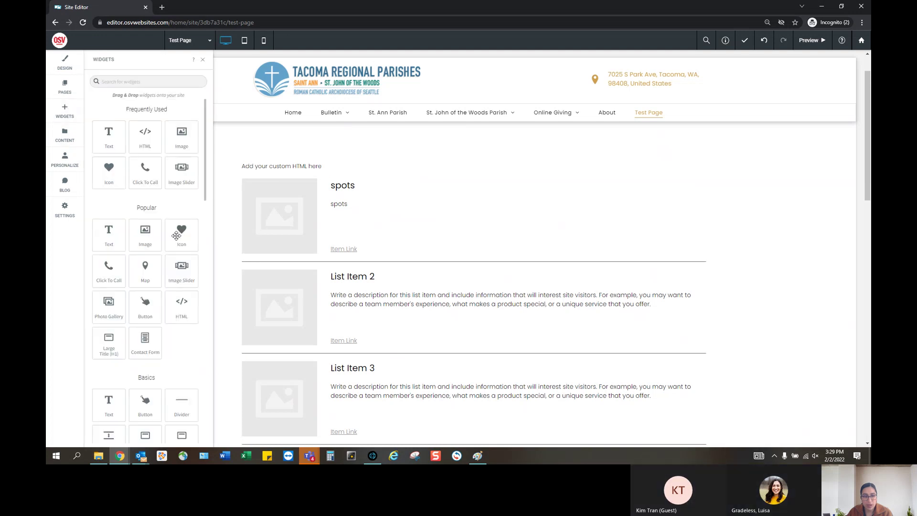
scroll(158, 220, down, 5)
scroll(153, 215, down, 3)
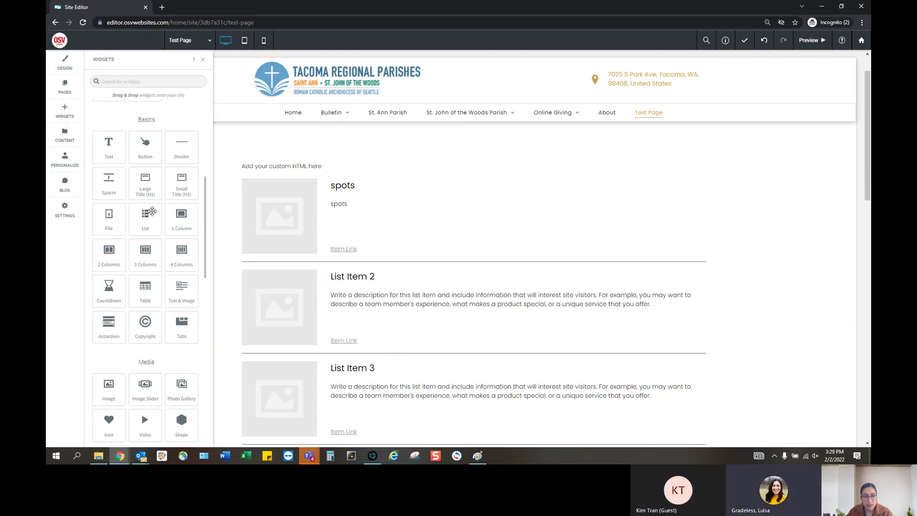
scroll(149, 224, down, 1)
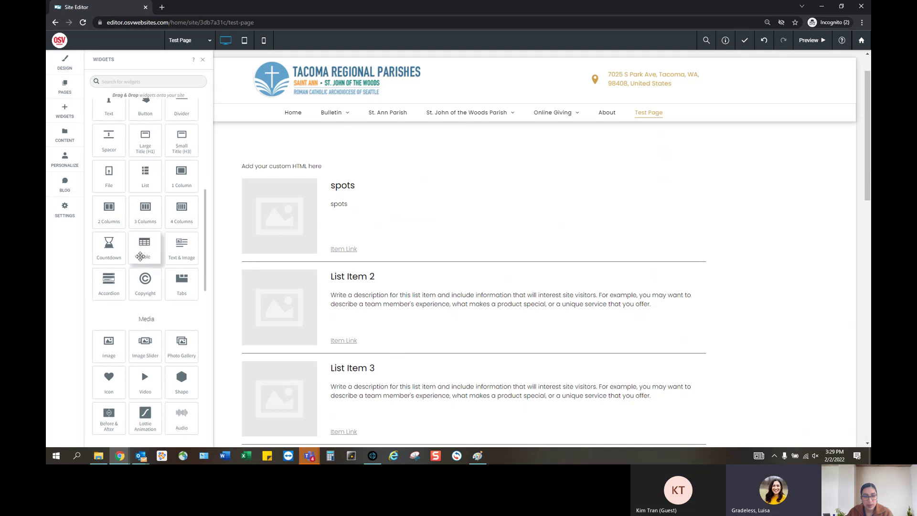
drag(140, 256, 368, 187)
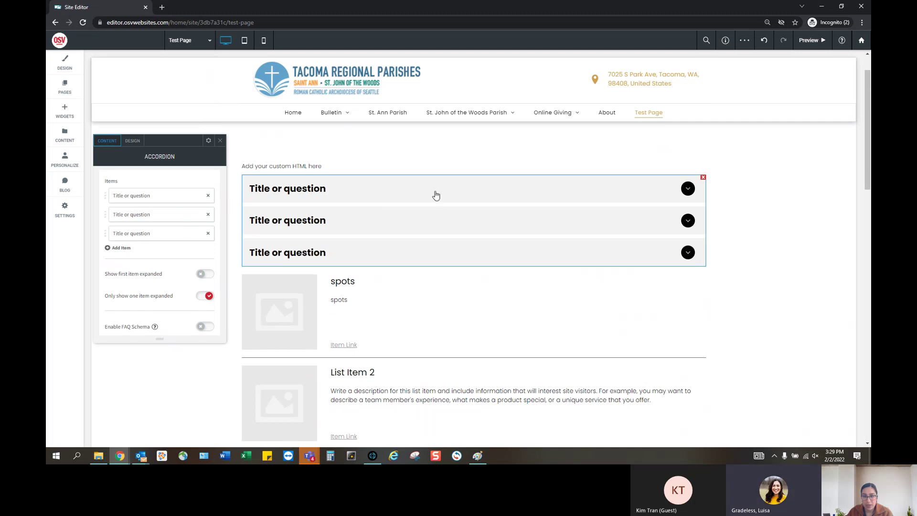
Expand and collapse the first two accordion items to check how they behave.
click(689, 190)
click(689, 190)
click(690, 221)
click(689, 222)
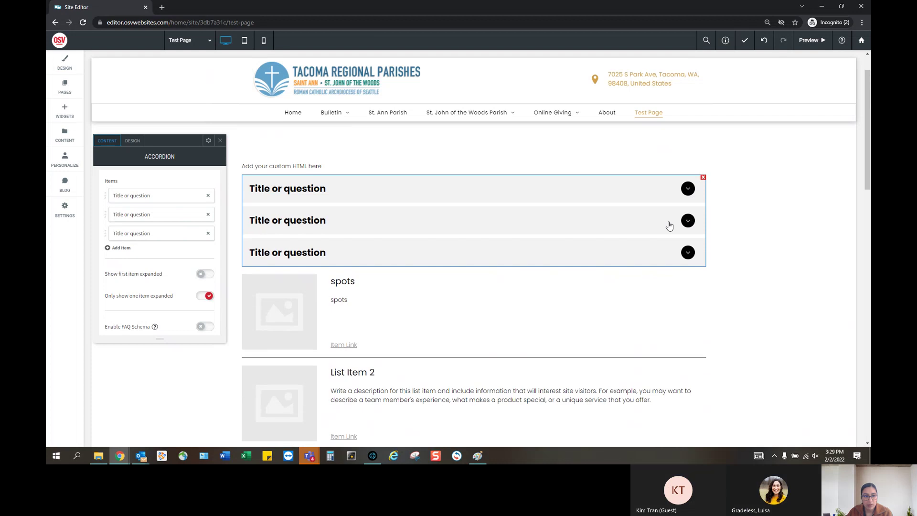
Add a Text & Image widget between the accordion and the list.
click(64, 110)
scroll(143, 224, down, 2)
scroll(143, 227, down, 2)
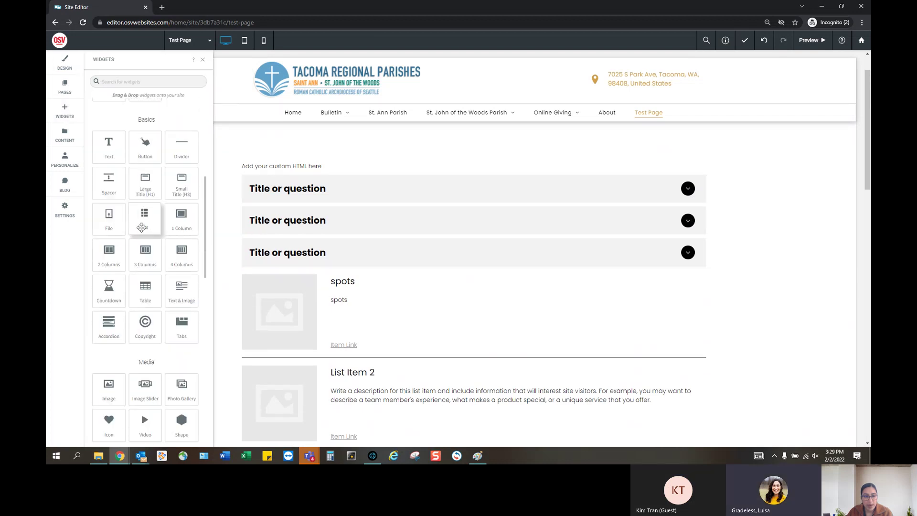
drag(181, 296, 331, 287)
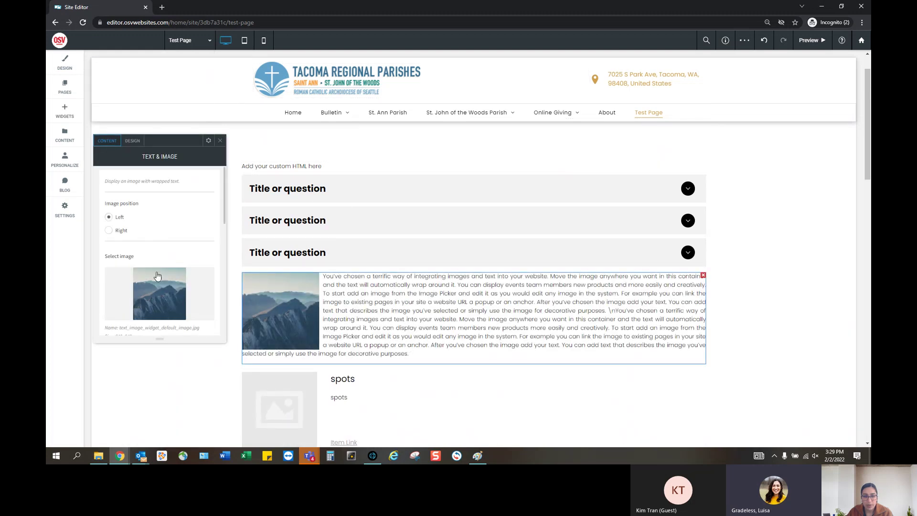
Replace the Text & Image widget's paragraph with "about pastor".
scroll(148, 270, down, 3)
scroll(148, 271, down, 3)
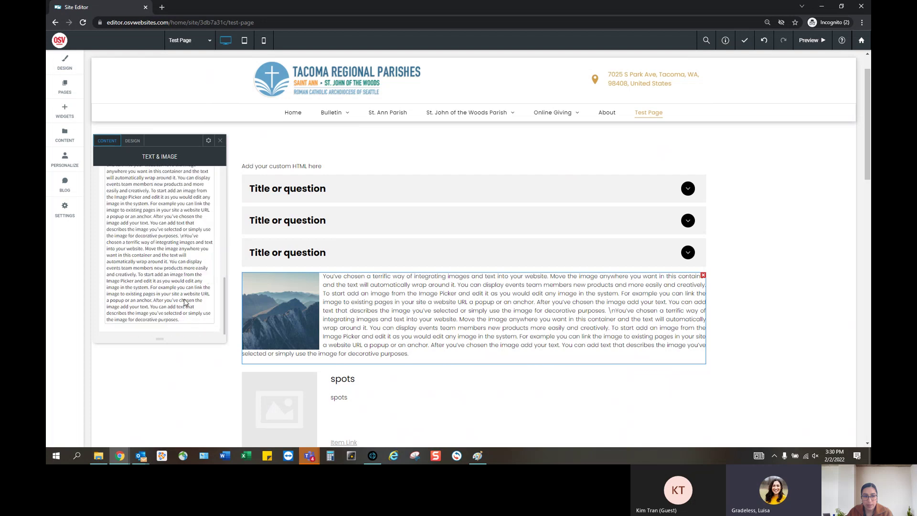
click(185, 323)
key(ctrl+a)
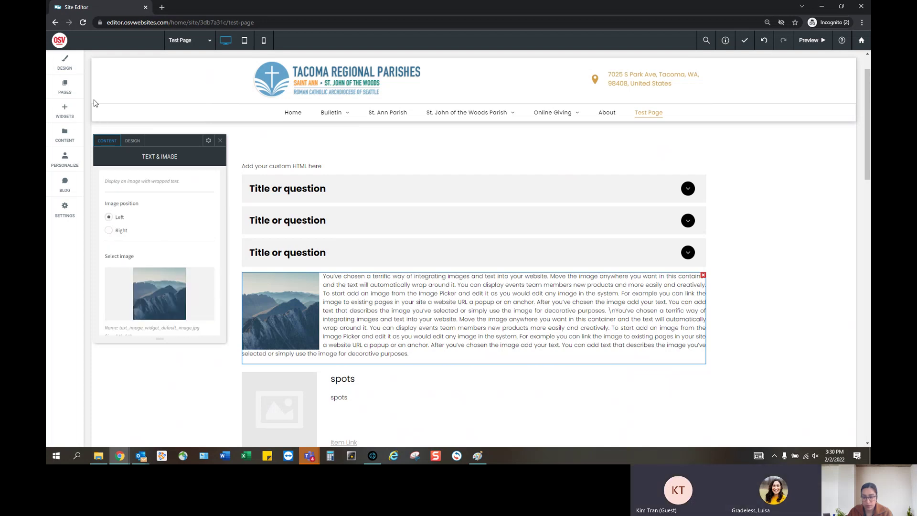
text(about pastor)
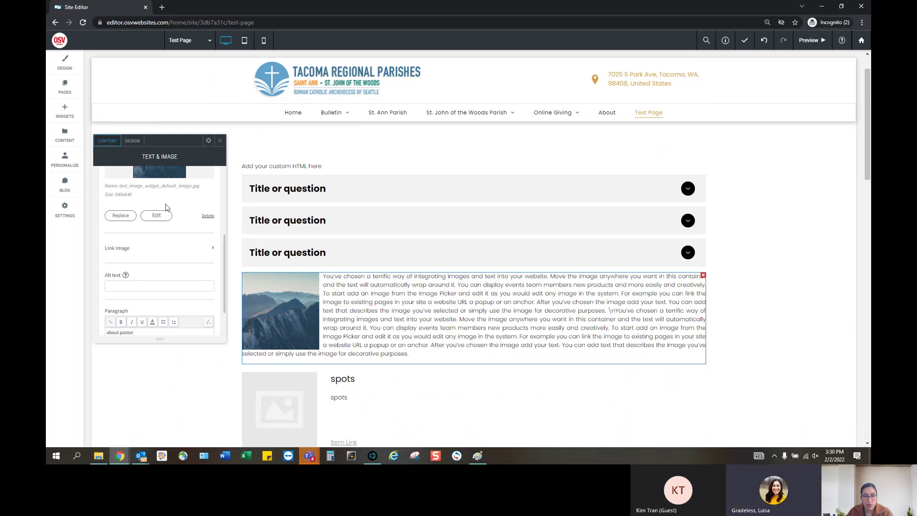
scroll(152, 207, up, 2)
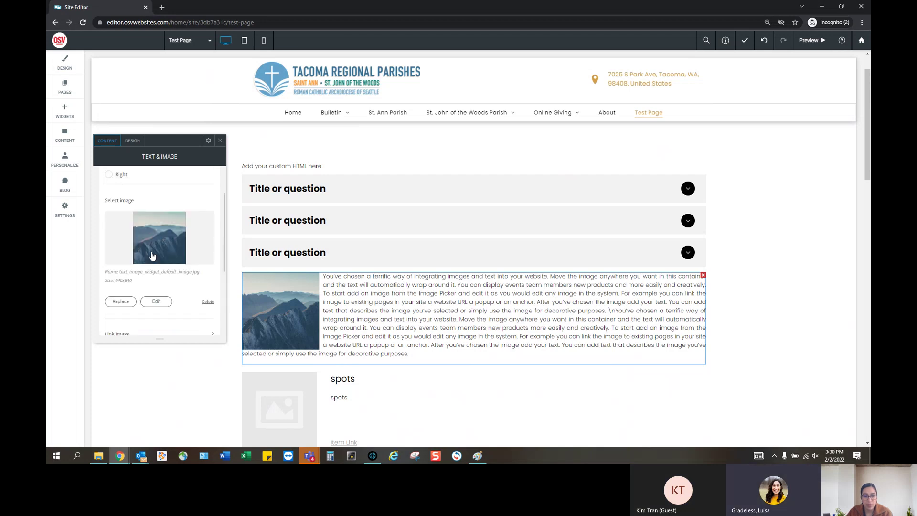
Set the Text & Image widget's font color to the last red among the recent colors and close its settings.
click(129, 142)
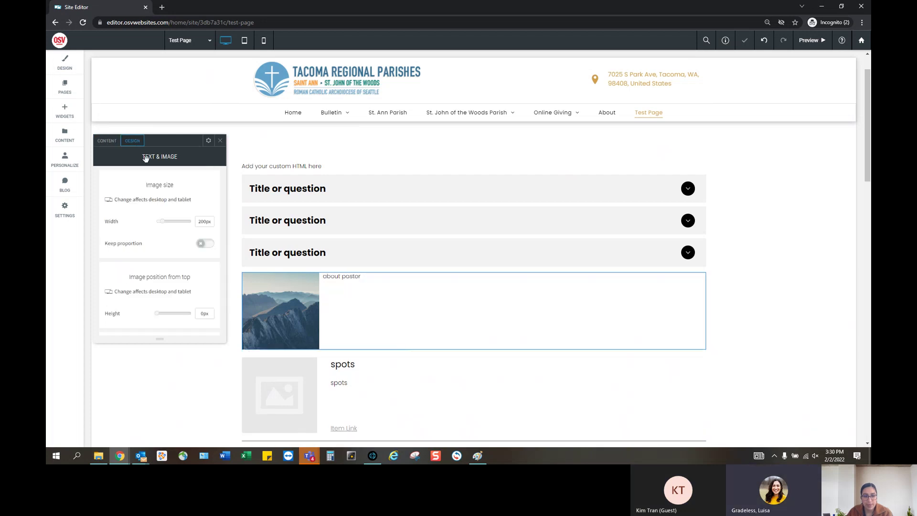
scroll(161, 289, down, 1)
scroll(162, 290, down, 5)
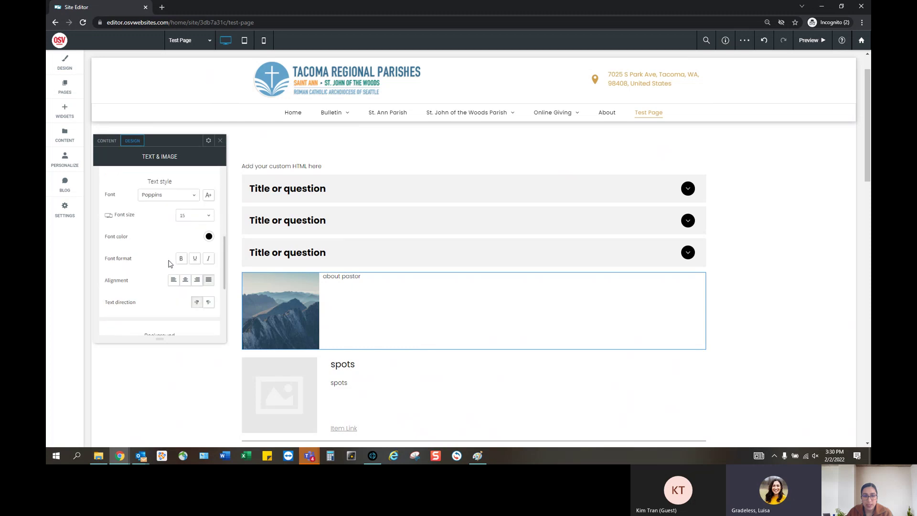
click(208, 235)
click(308, 271)
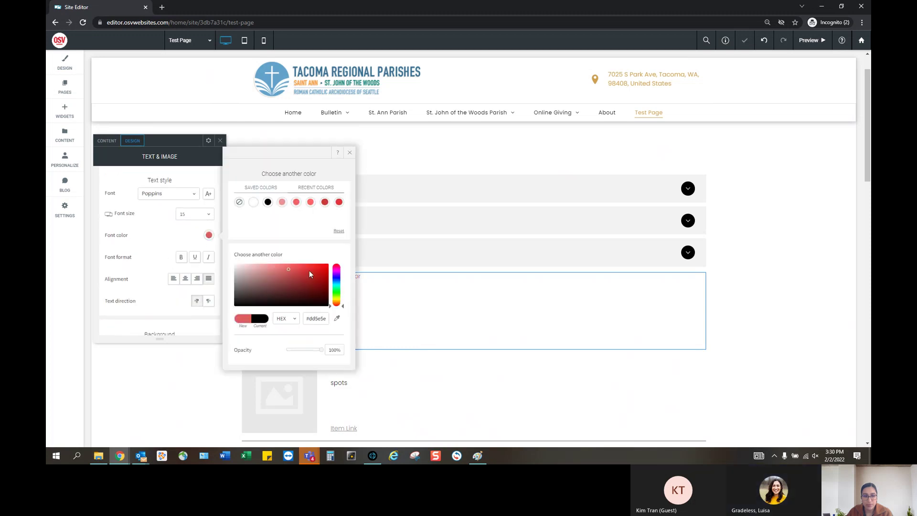
click(339, 202)
click(349, 153)
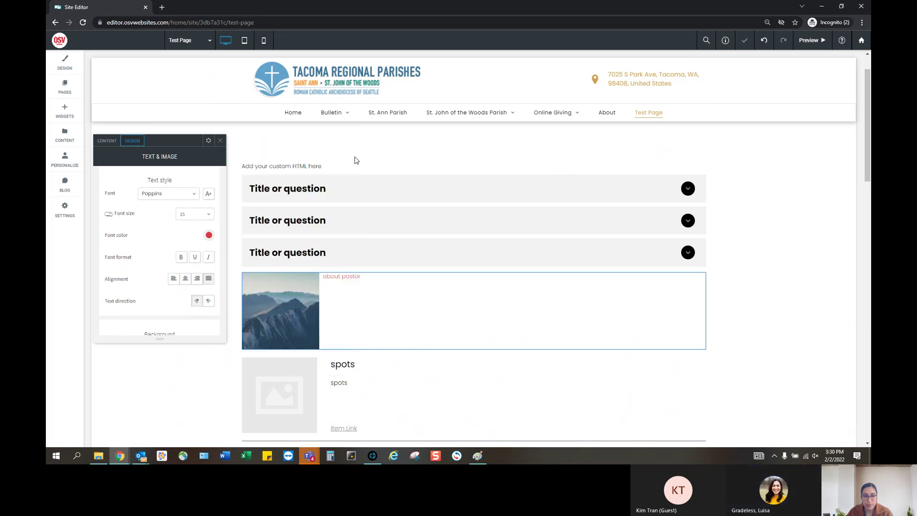
click(219, 141)
Add a Copyright widget between the accordion and the Text & Image widget, keeping its default description.
click(67, 119)
scroll(134, 262, down, 2)
scroll(133, 263, down, 2)
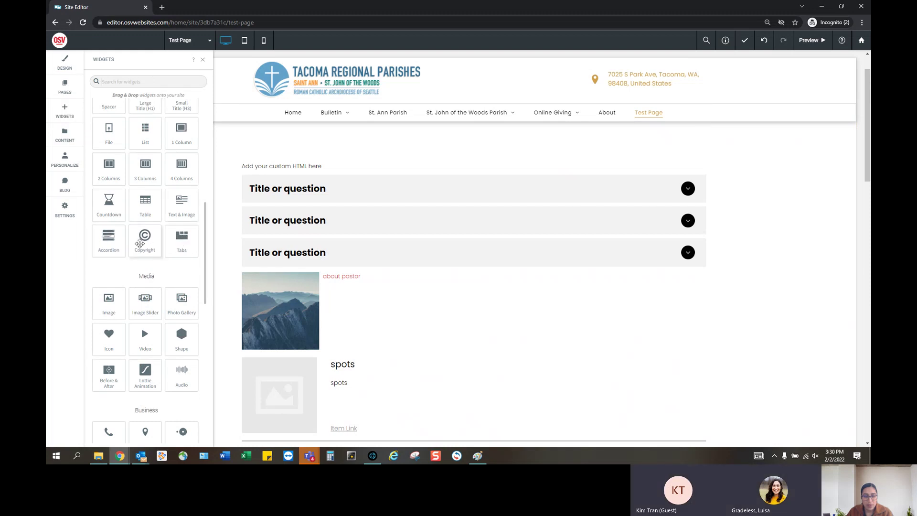
drag(143, 239, 304, 272)
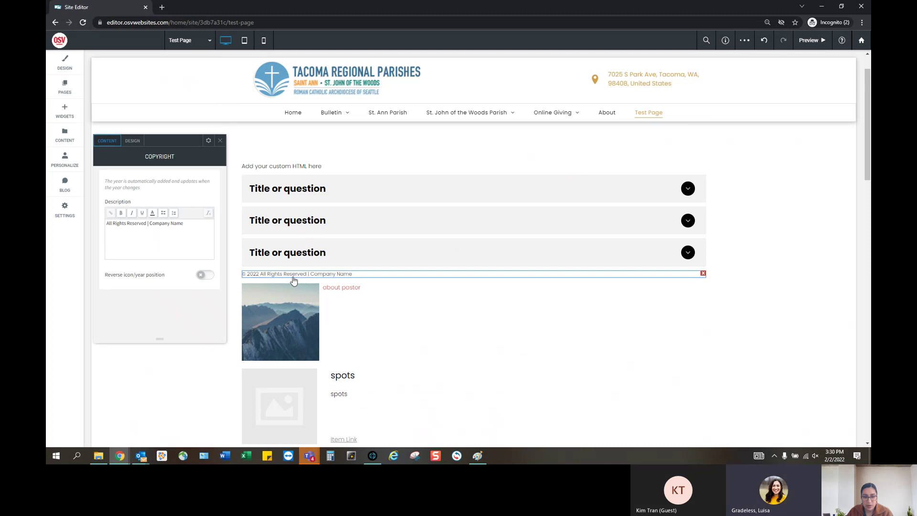
scroll(334, 282, down, 5)
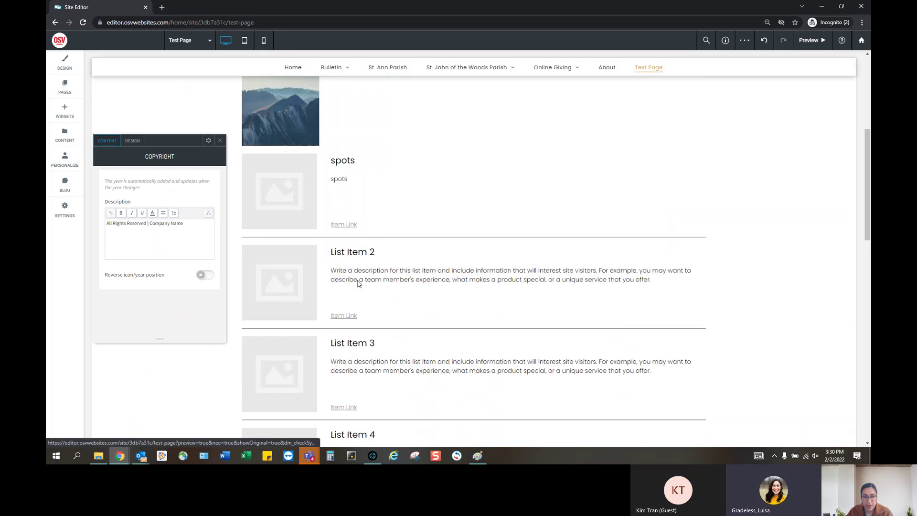
scroll(356, 284, up, 4)
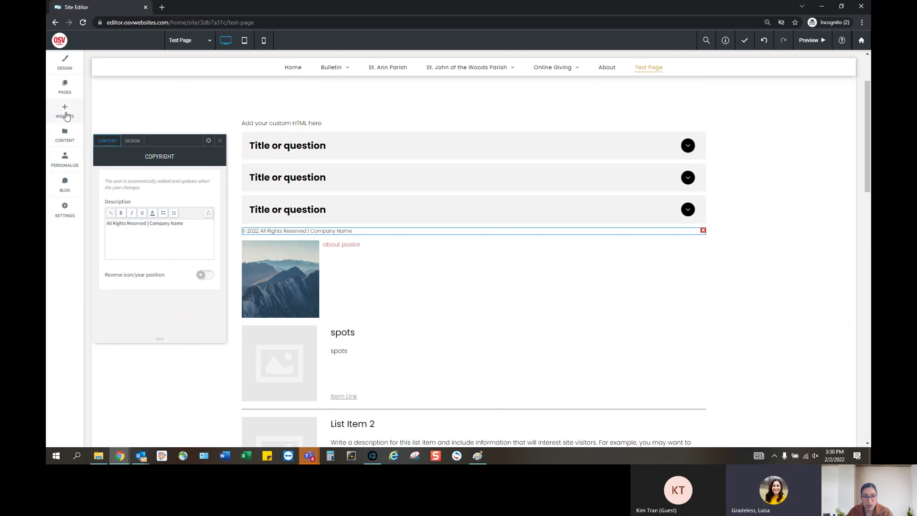
Add a Table widget between the copyright line and the Text & Image widget.
click(65, 112)
scroll(158, 274, down, 3)
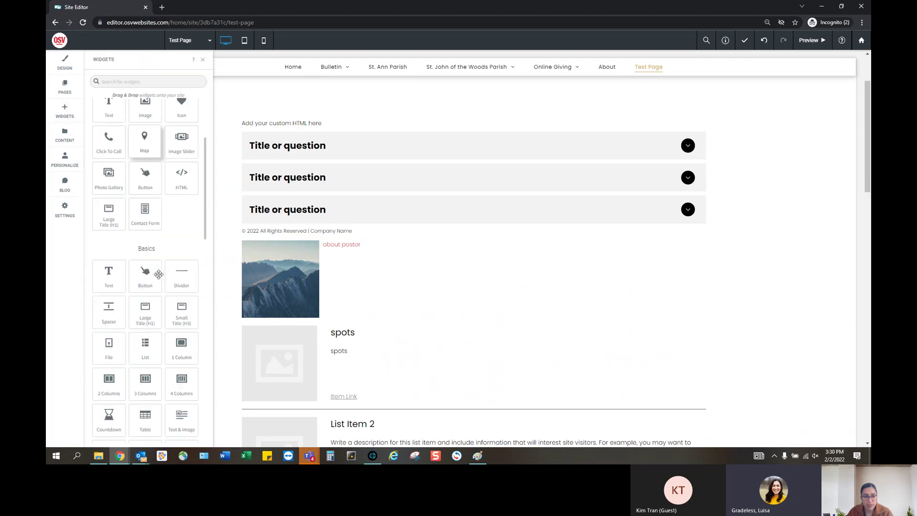
scroll(161, 275, down, 2)
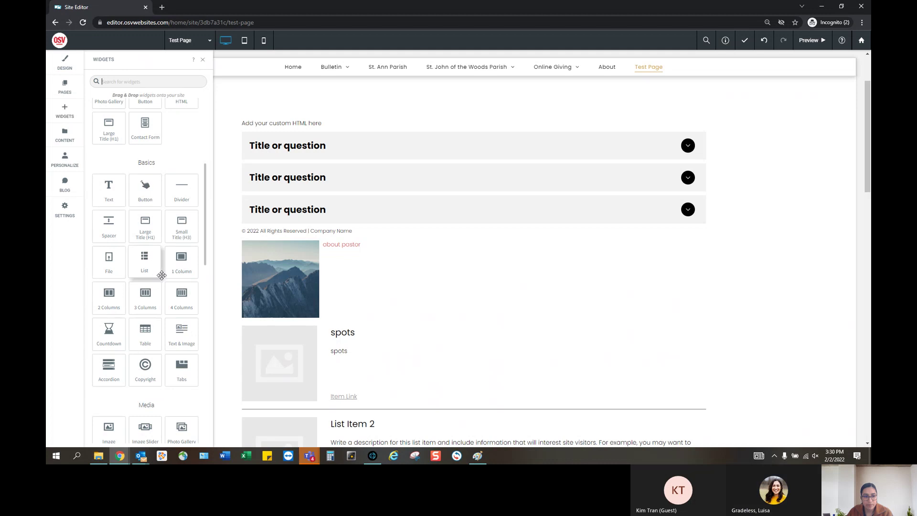
scroll(162, 275, down, 1)
drag(145, 290, 323, 262)
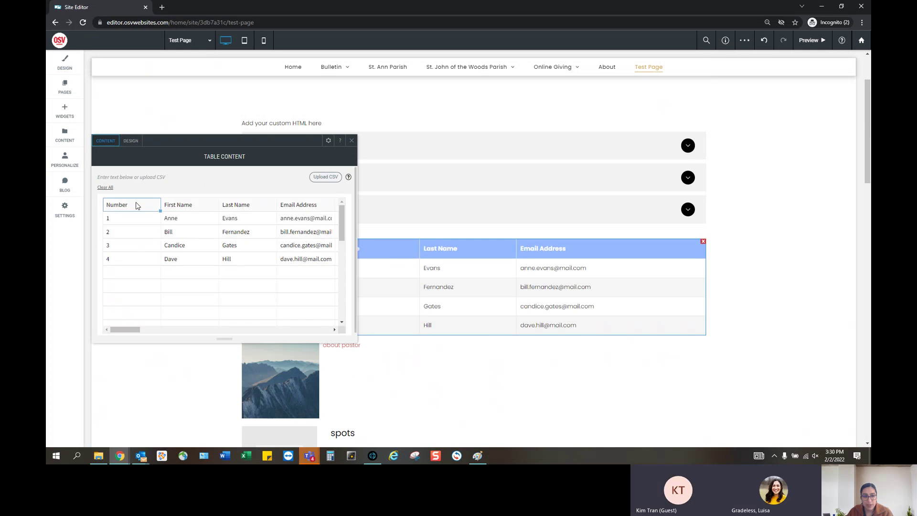
Clear the "Number" header and the four numbers beneath it in the table's first column, and close the table content.
key(BackSpace)
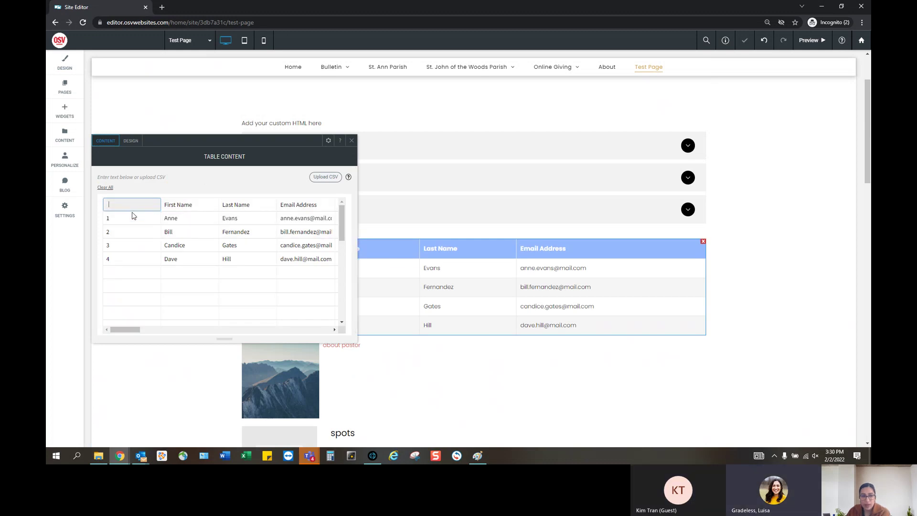
click(134, 216)
key(BackSpace)
click(124, 233)
key(BackSpace)
click(124, 245)
key(BackSpace)
click(124, 259)
key(BackSpace)
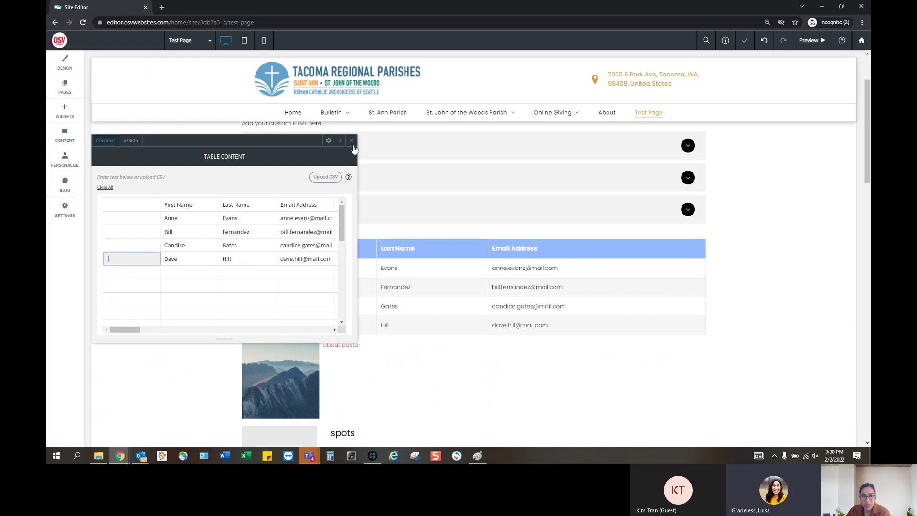
click(351, 141)
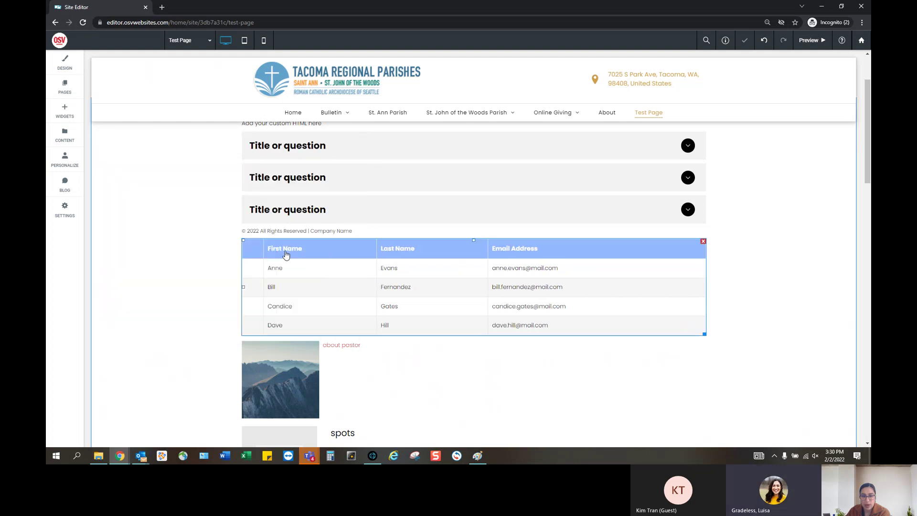
Look through the Table widget's content grid and design options for a way to remove the empty first column.
double_click(277, 268)
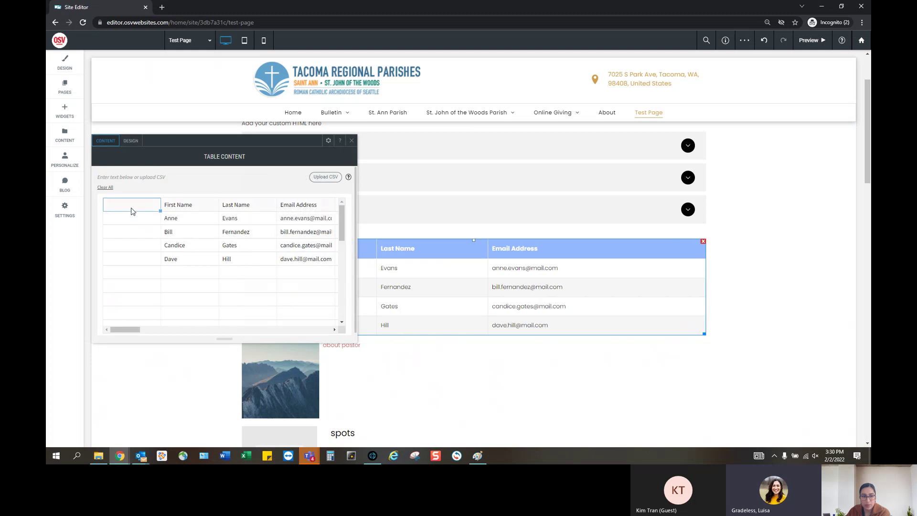
right_click(131, 203)
click(212, 180)
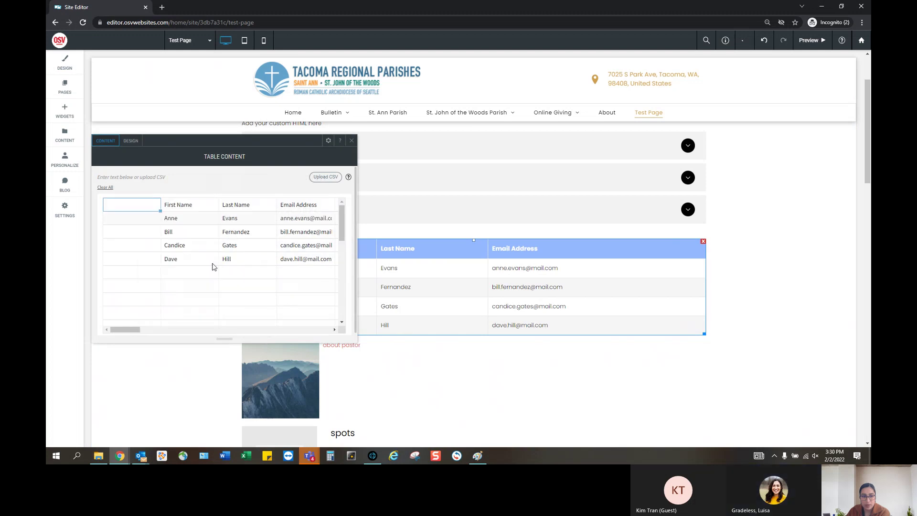
scroll(158, 298, down, 2)
scroll(259, 281, up, 2)
scroll(136, 329, right, 2)
scroll(136, 329, left, 2)
click(122, 205)
drag(127, 233, 119, 317)
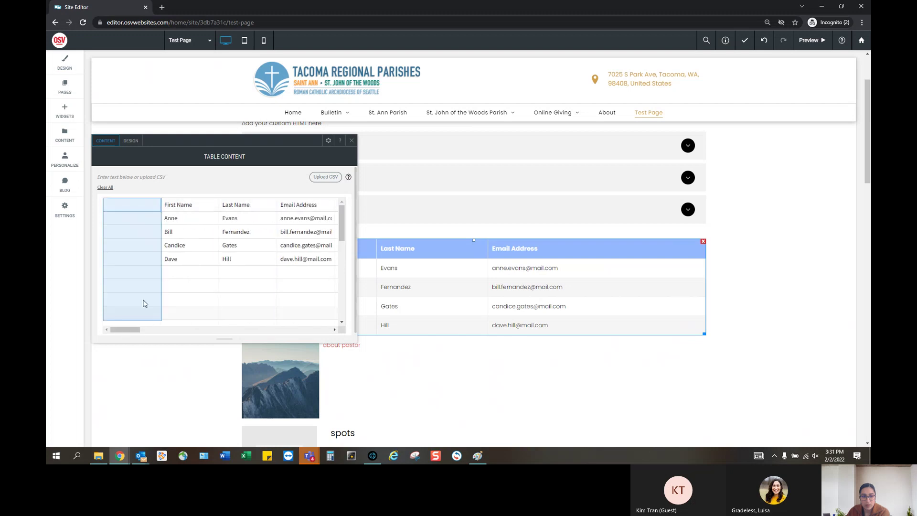
click(182, 273)
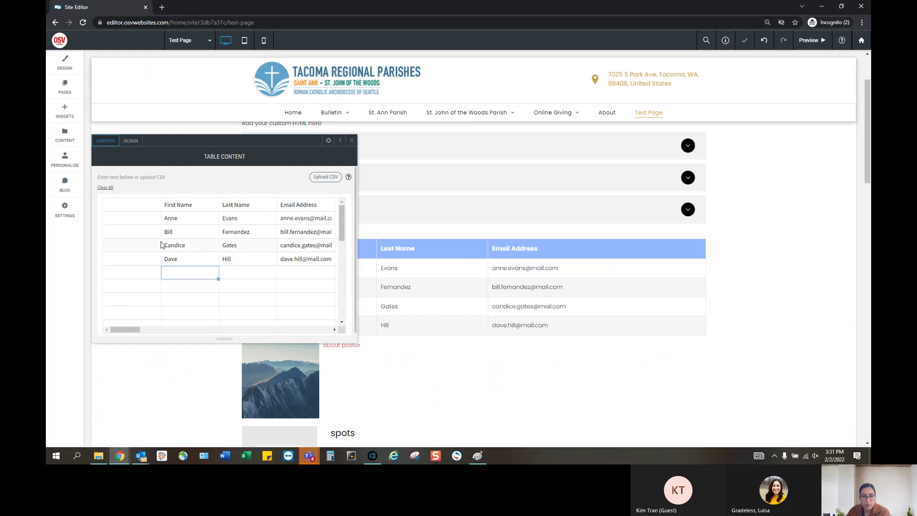
click(186, 206)
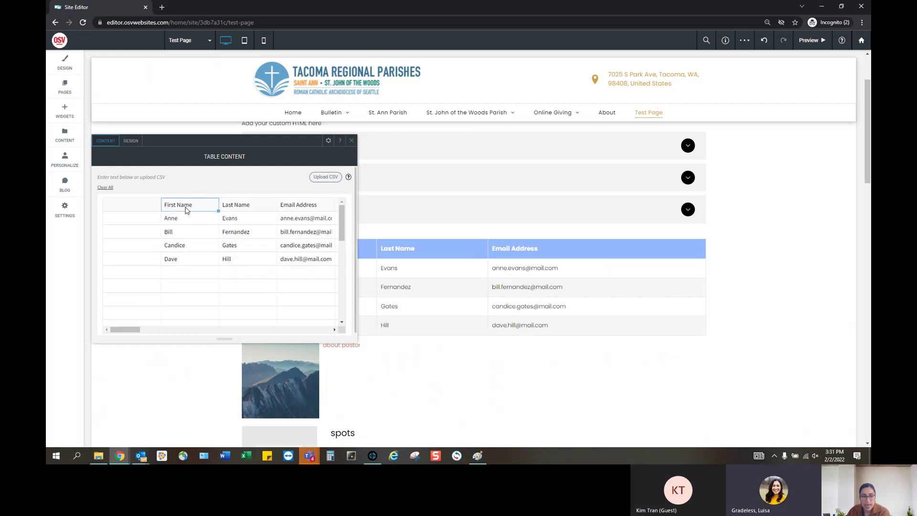
drag(134, 331, 144, 329)
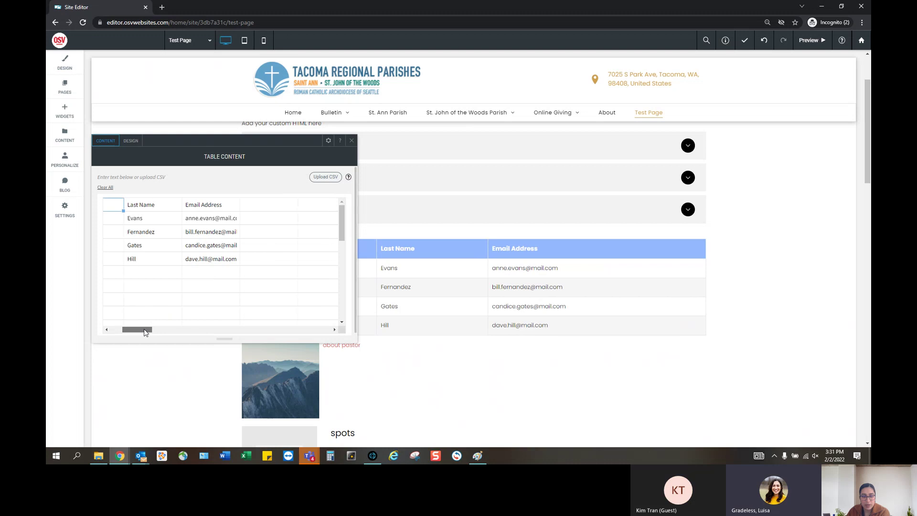
click(128, 143)
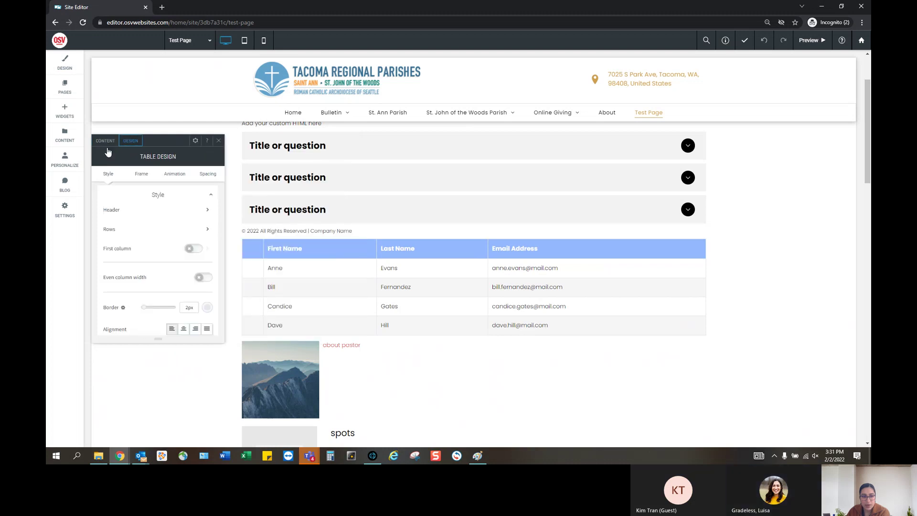
click(104, 144)
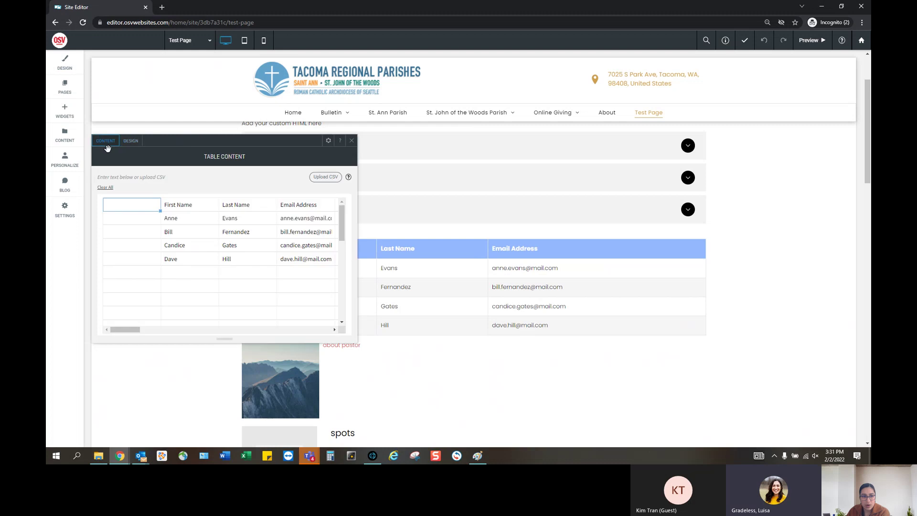
Clear all table data, enter the headers "Today" and "Tomorrow" with 1 and 2 beneath them, and close the table content.
click(105, 188)
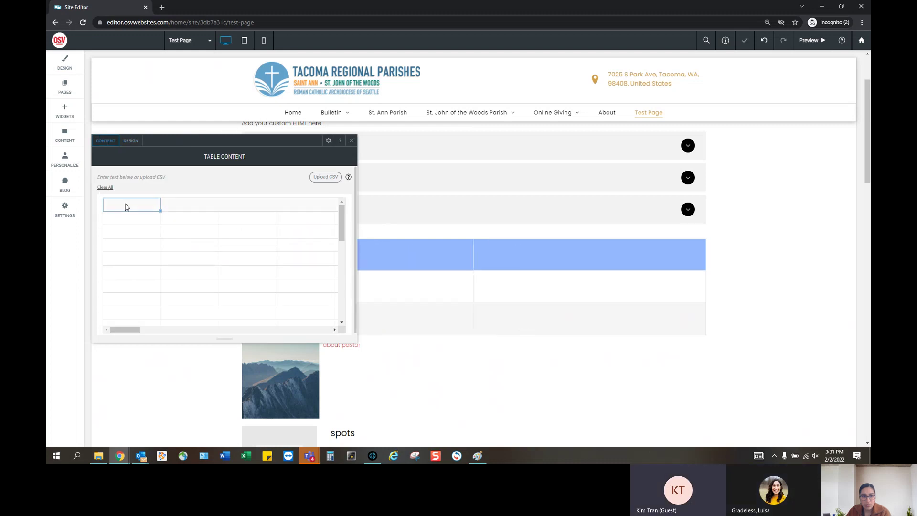
text(Today)
click(173, 206)
text(Tomorrow)
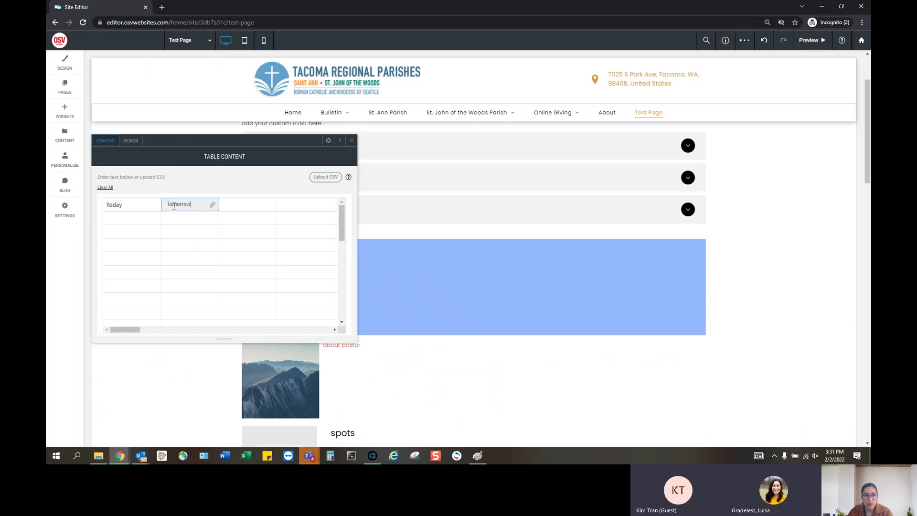
click(140, 217)
text(1)
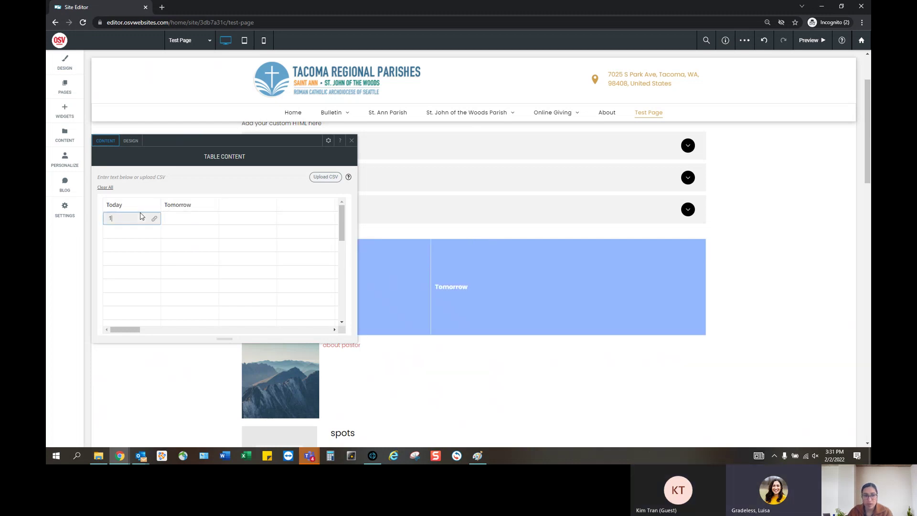
key(Tab)
text(2)
click(351, 140)
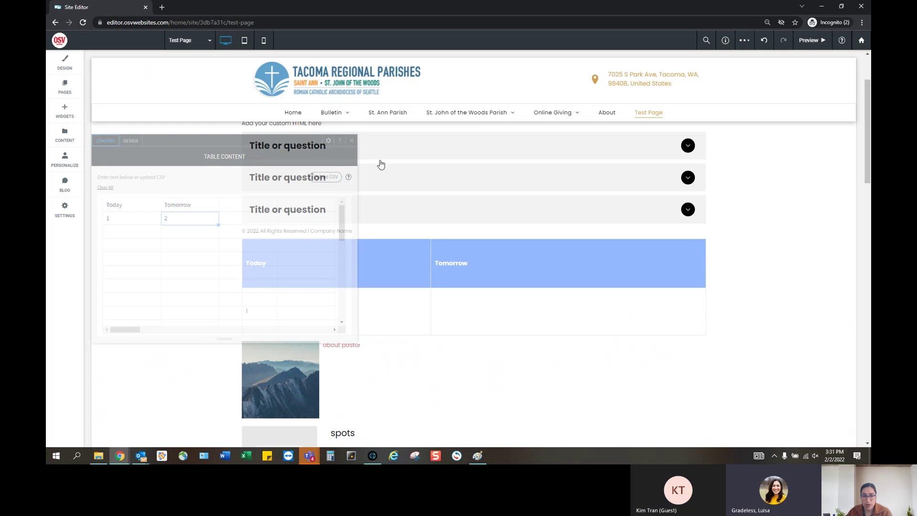
Add a Video widget directly below the table, leaving its video URL empty.
click(65, 112)
scroll(181, 295, down, 3)
scroll(182, 295, down, 4)
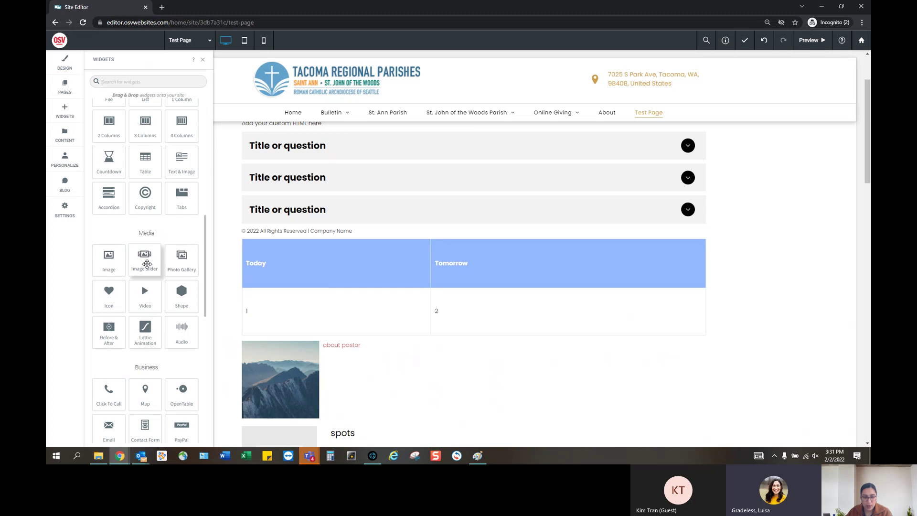
drag(137, 304, 308, 334)
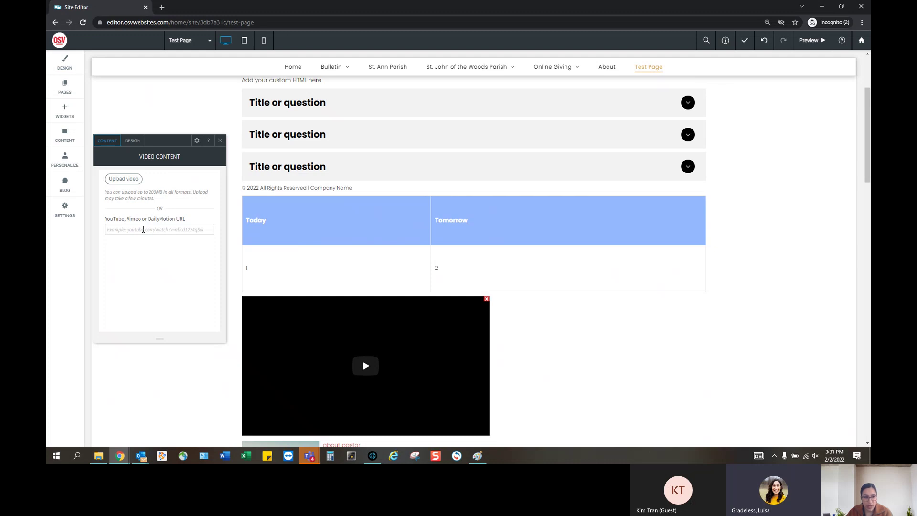
click(219, 140)
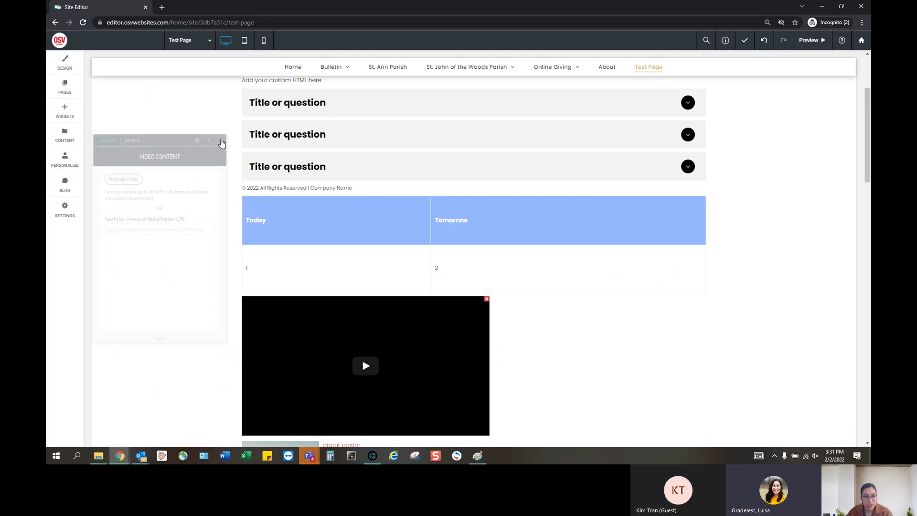
Add an Audio widget between the table and the video, leaving its SoundCloud or Mixcloud URL empty.
click(69, 117)
scroll(146, 233, down, 2)
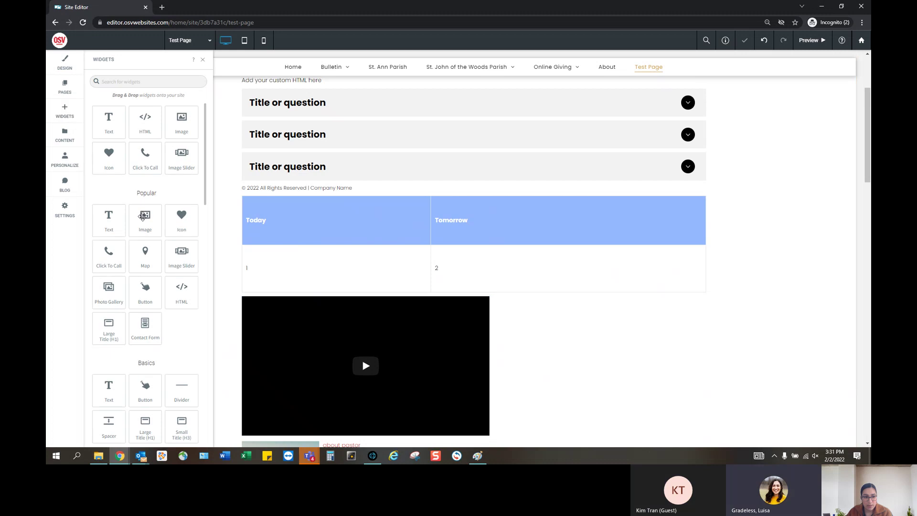
scroll(147, 233, down, 4)
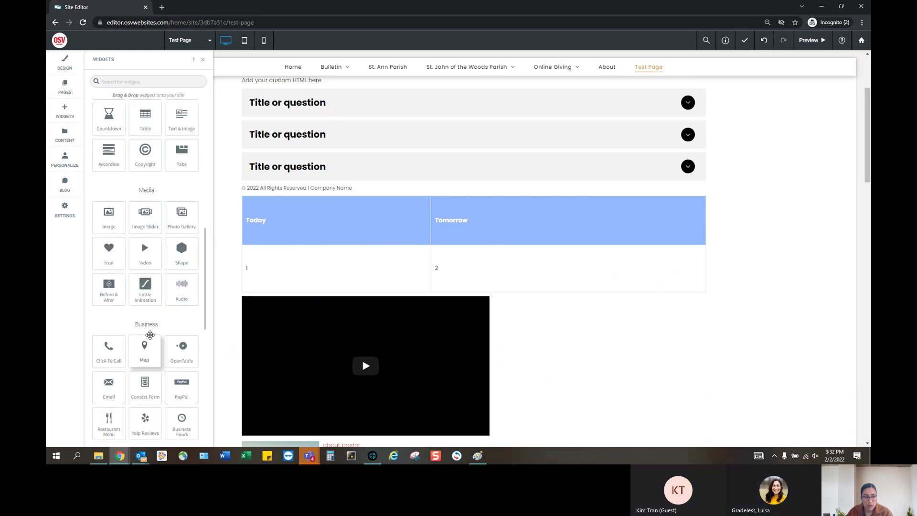
drag(180, 285, 325, 300)
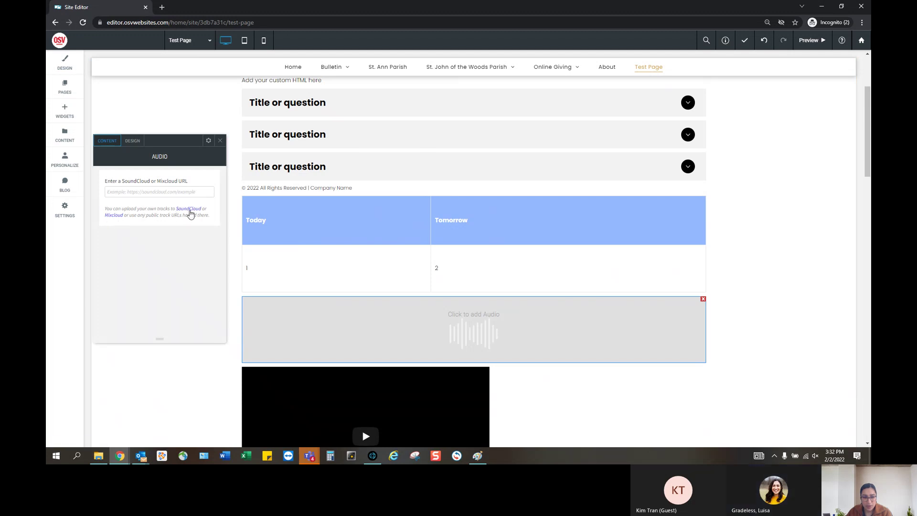
click(171, 192)
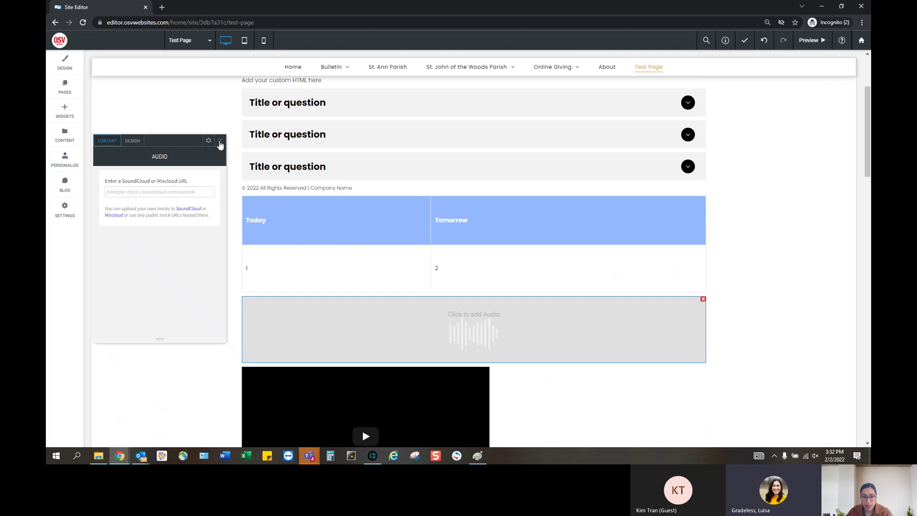
click(220, 144)
Add a Facebook Comments widget between the table and the audio placeholder, keeping its default design.
click(64, 111)
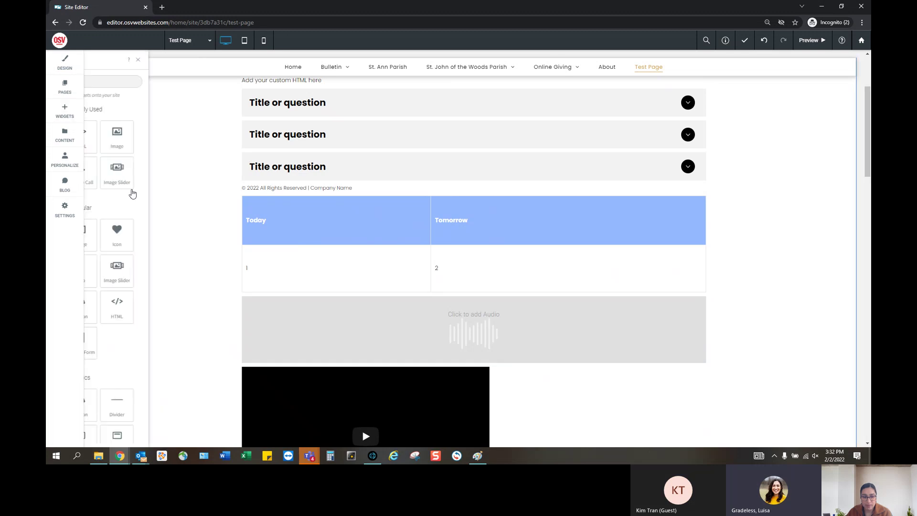
scroll(131, 189, down, 10)
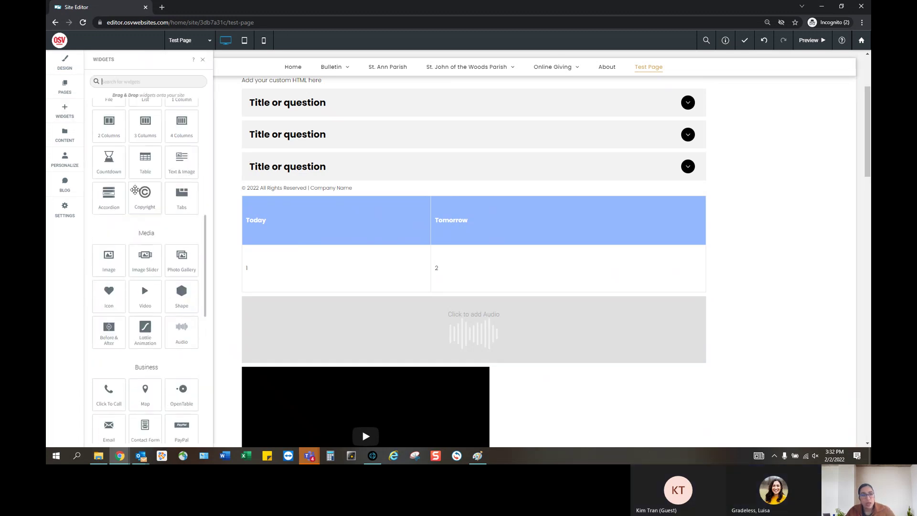
scroll(134, 200, down, 1)
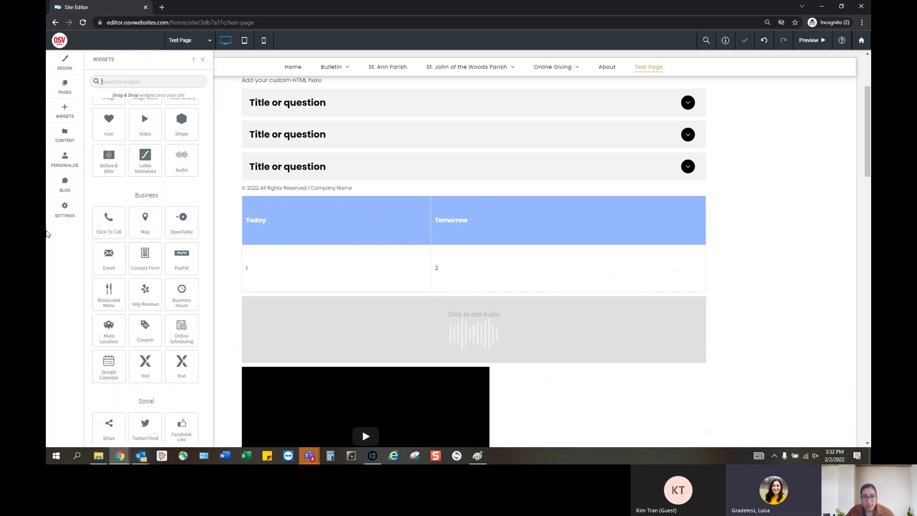
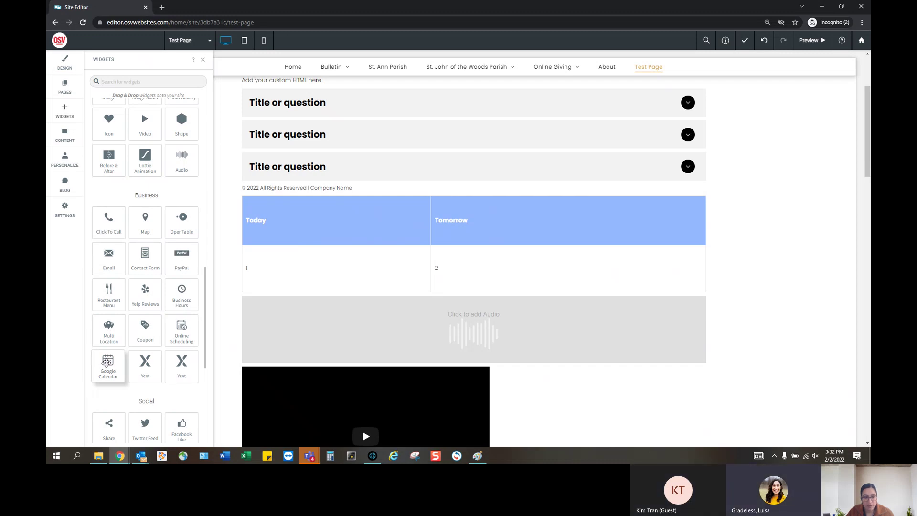
scroll(117, 334, down, 2)
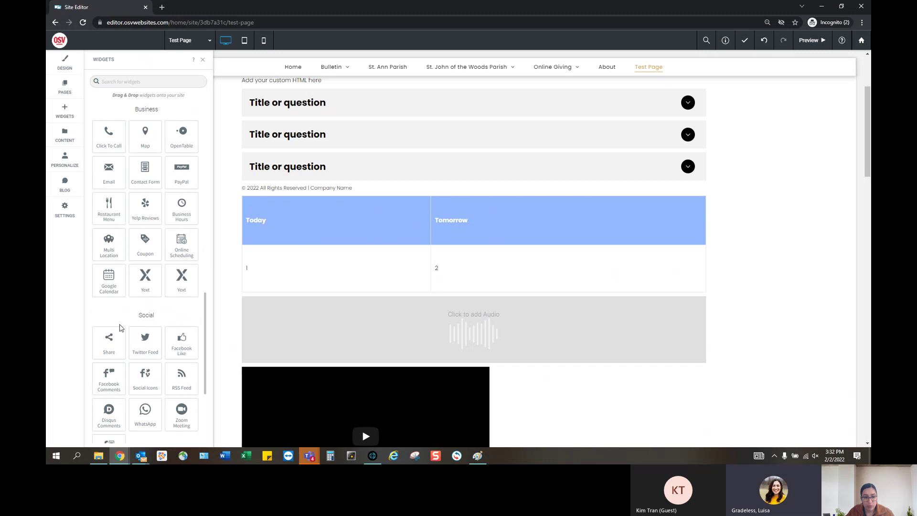
scroll(119, 327, down, 2)
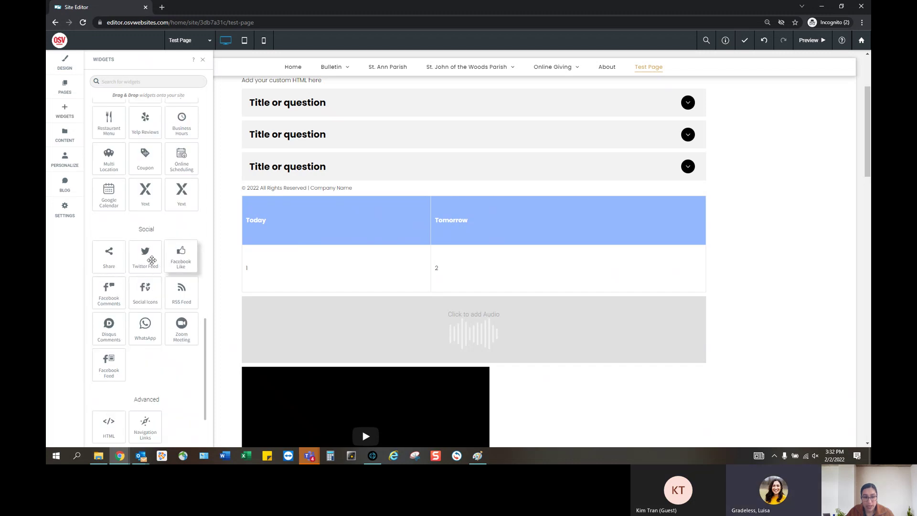
drag(113, 283, 281, 311)
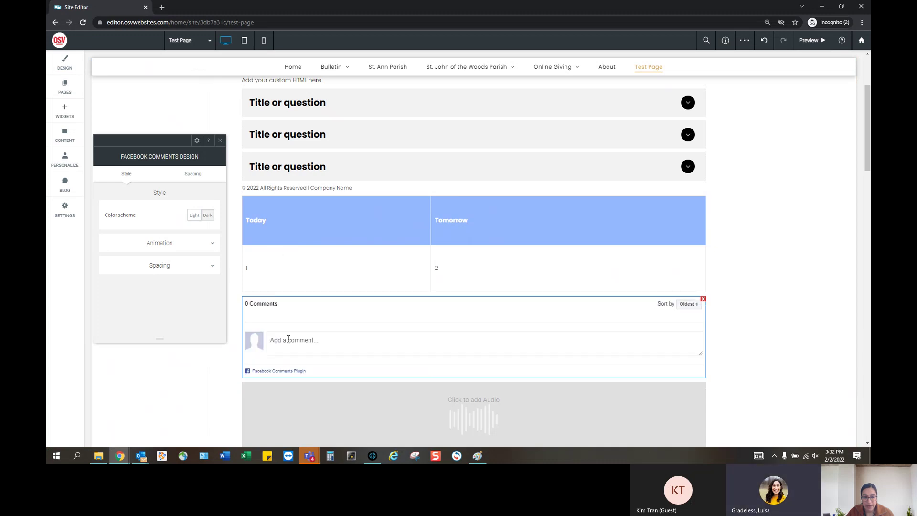
click(219, 139)
Look through the available widgets from Media to Advanced and Blog, and close the widget list.
click(70, 115)
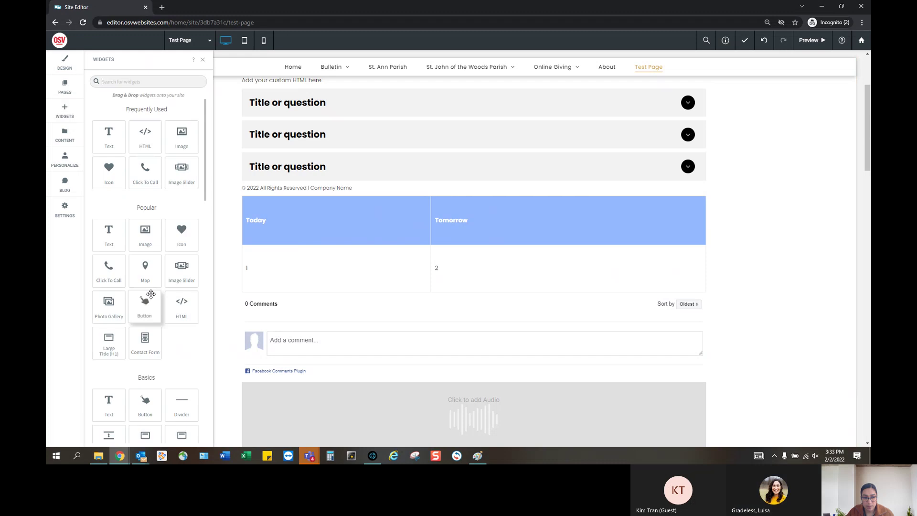
scroll(143, 295, down, 10)
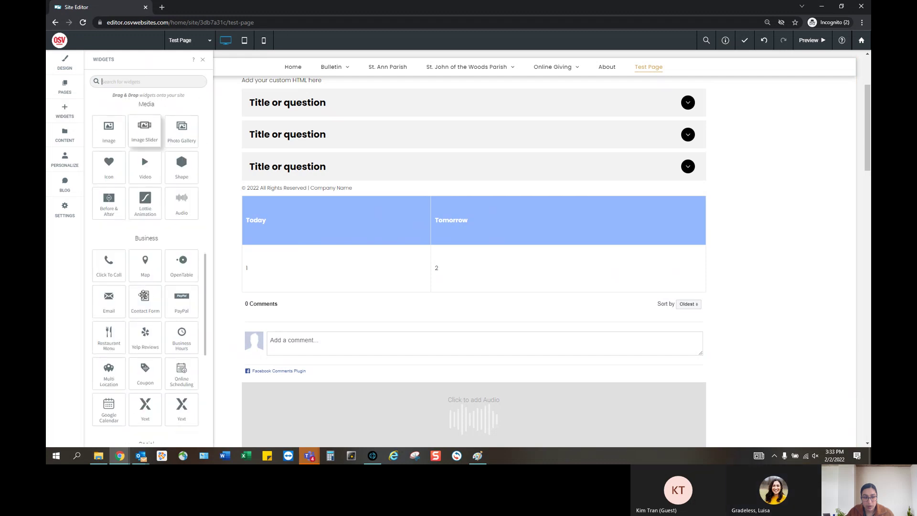
scroll(145, 295, down, 5)
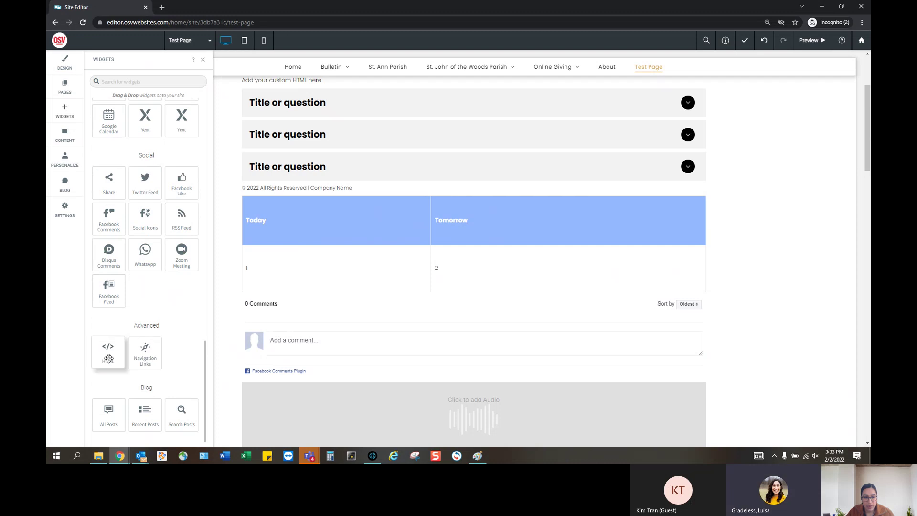
scroll(189, 363, up, 10)
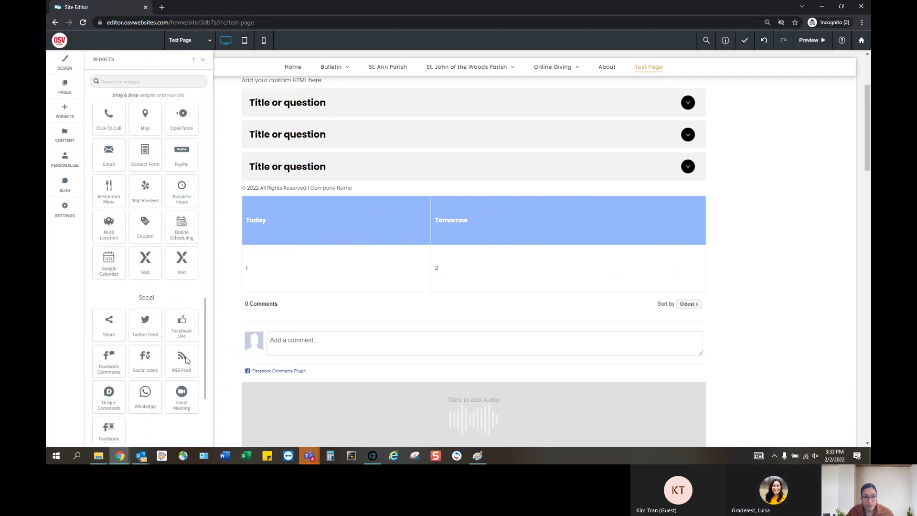
scroll(186, 361, up, 2)
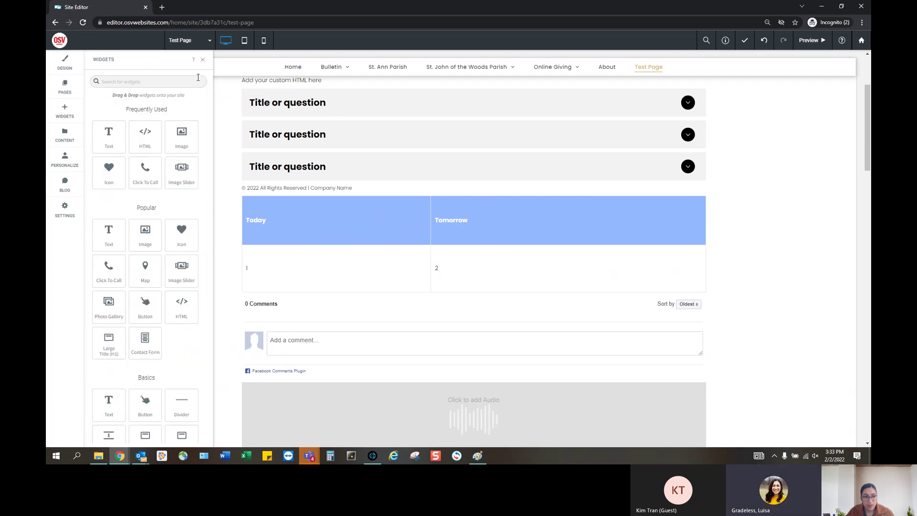
click(202, 60)
scroll(687, 277, up, 3)
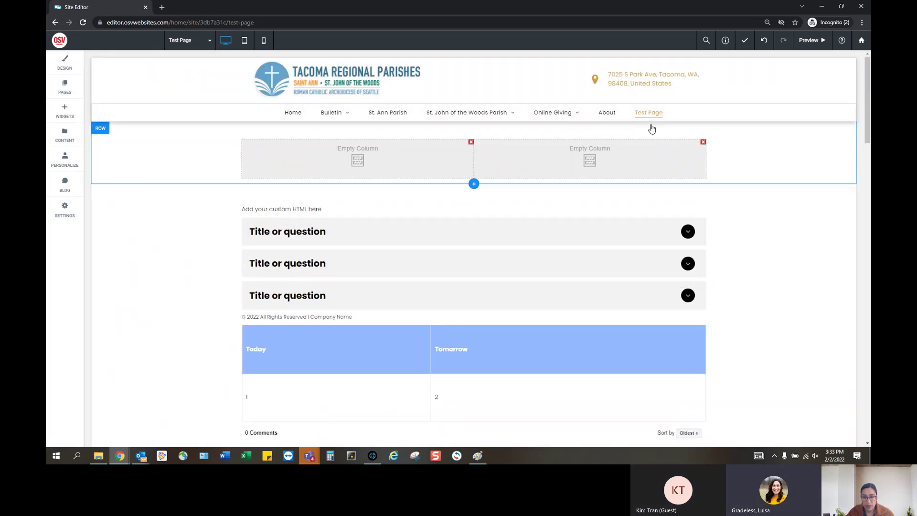
Delete Test Page from the site's pages and confirm the deletion.
click(67, 90)
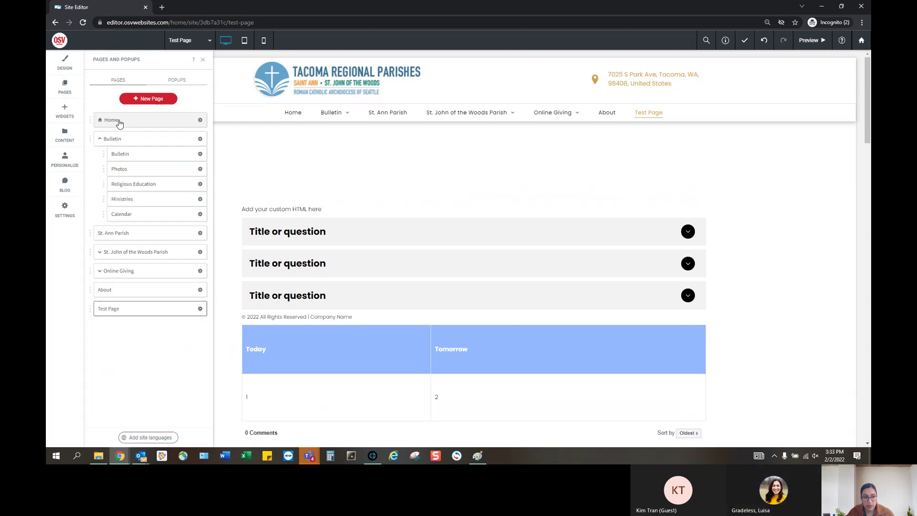
click(200, 309)
click(225, 309)
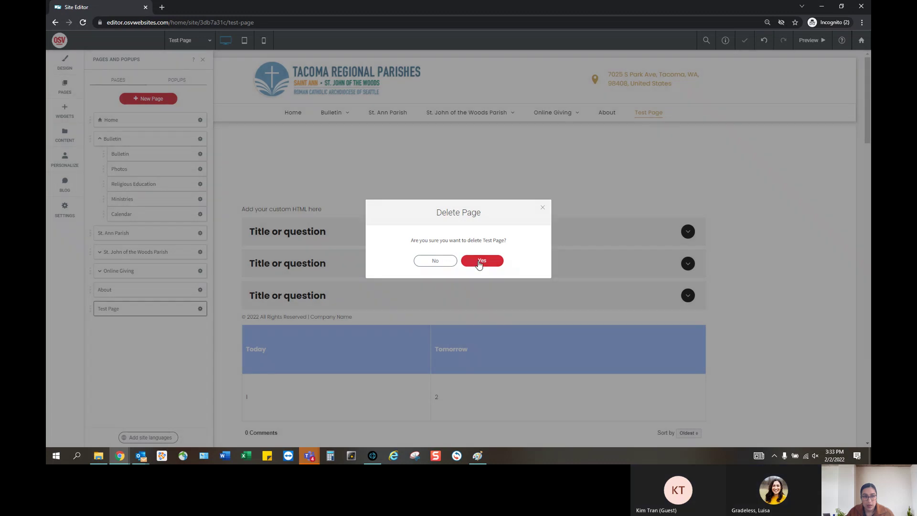
click(480, 262)
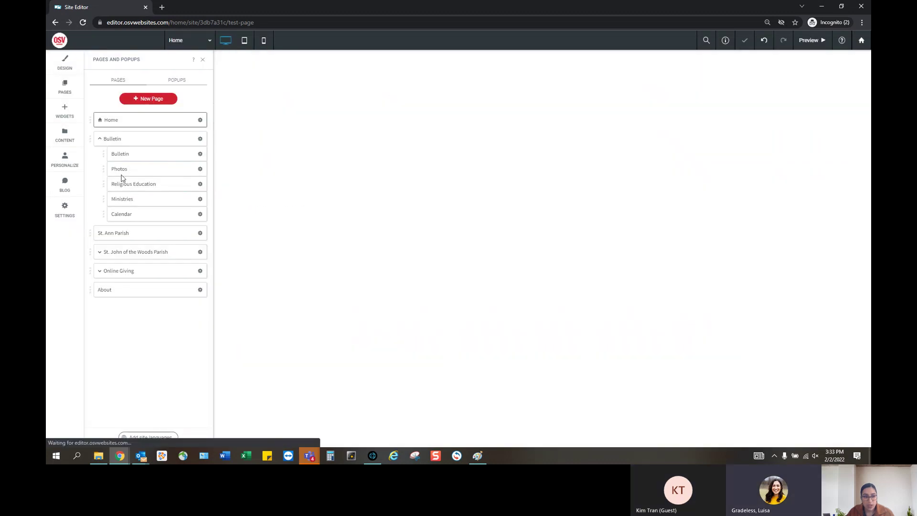
Open Business Information in the content library, dismiss the schema introduction, and compare its location details with the footer's contact info.
scroll(415, 238, down, 10)
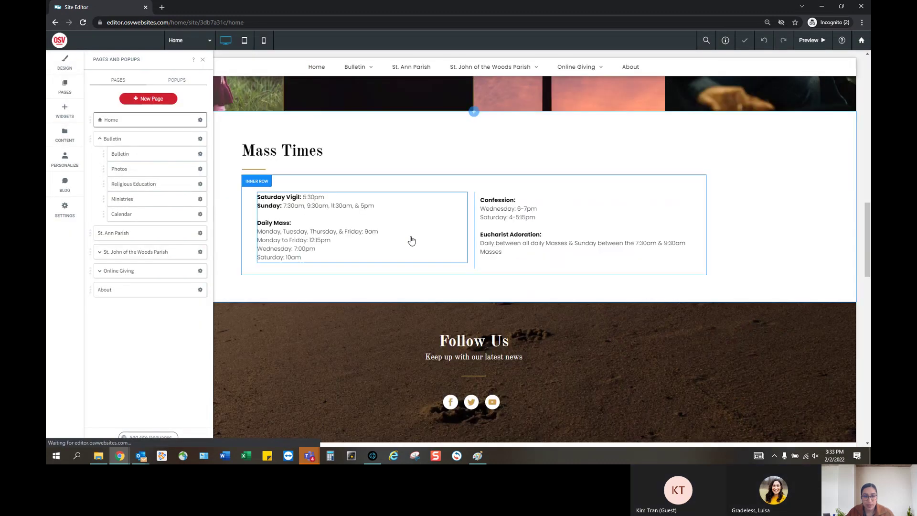
scroll(412, 240, down, 15)
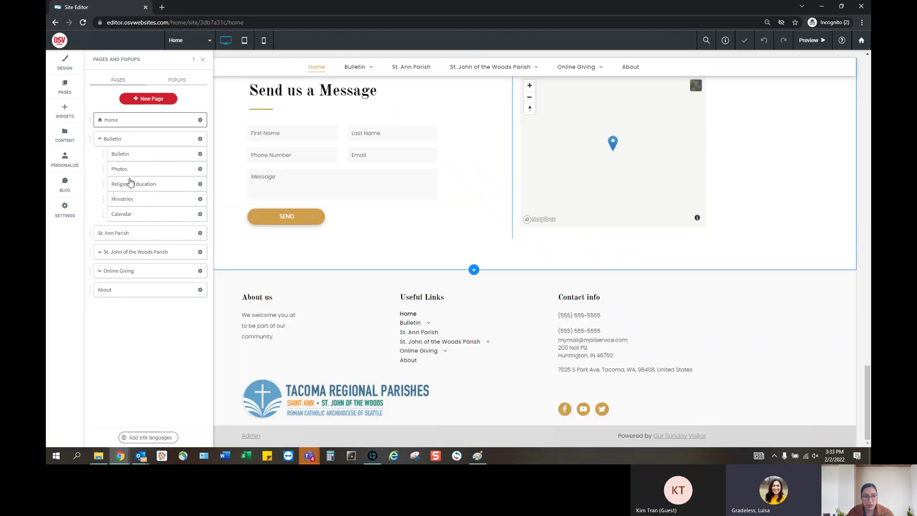
click(66, 135)
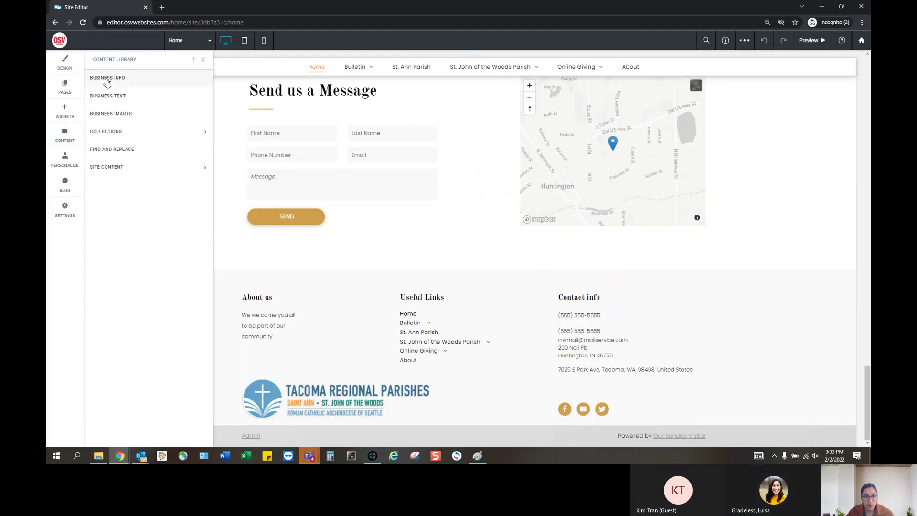
click(106, 78)
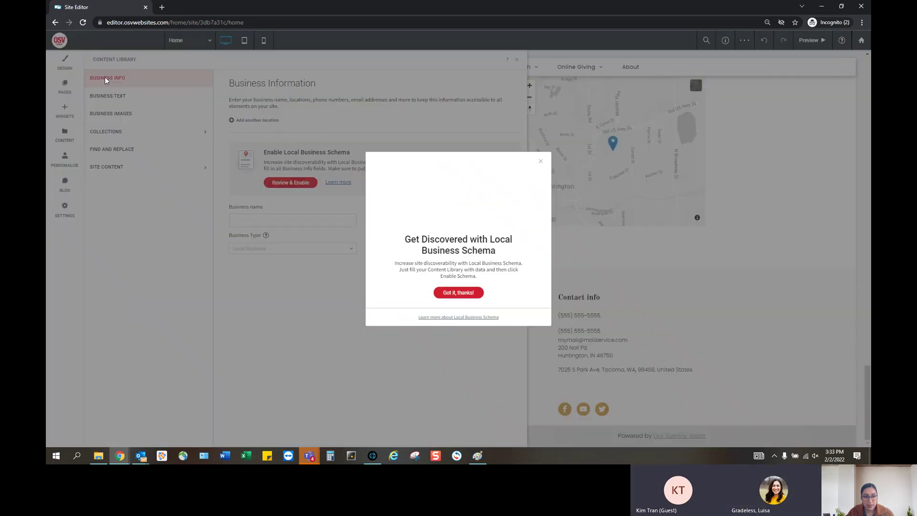
click(458, 293)
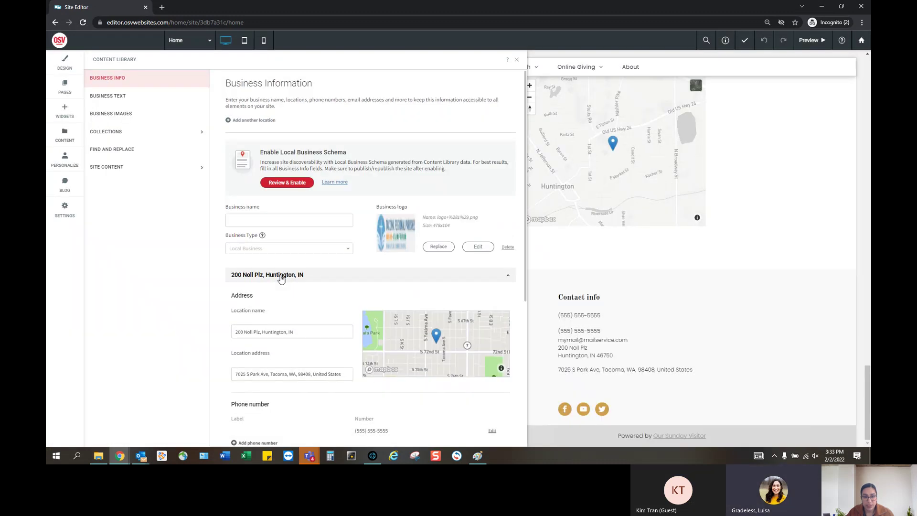
click(594, 340)
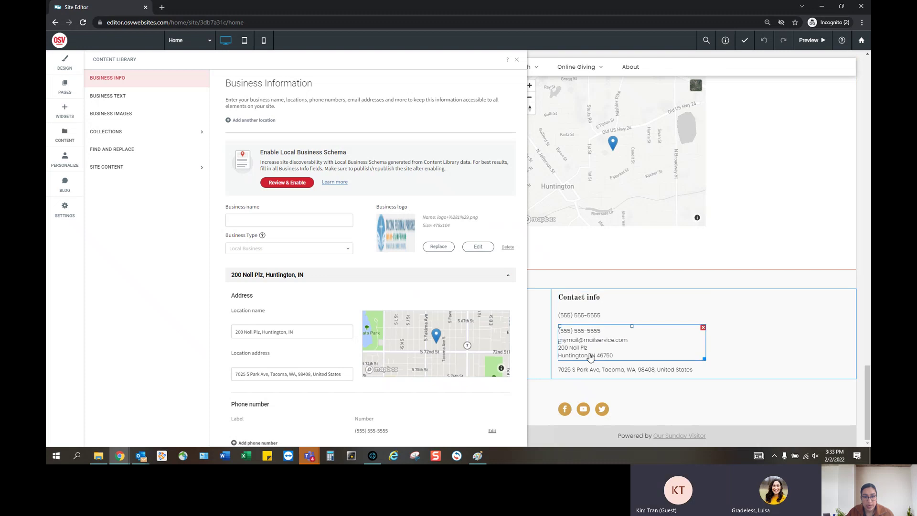
scroll(360, 348, down, 3)
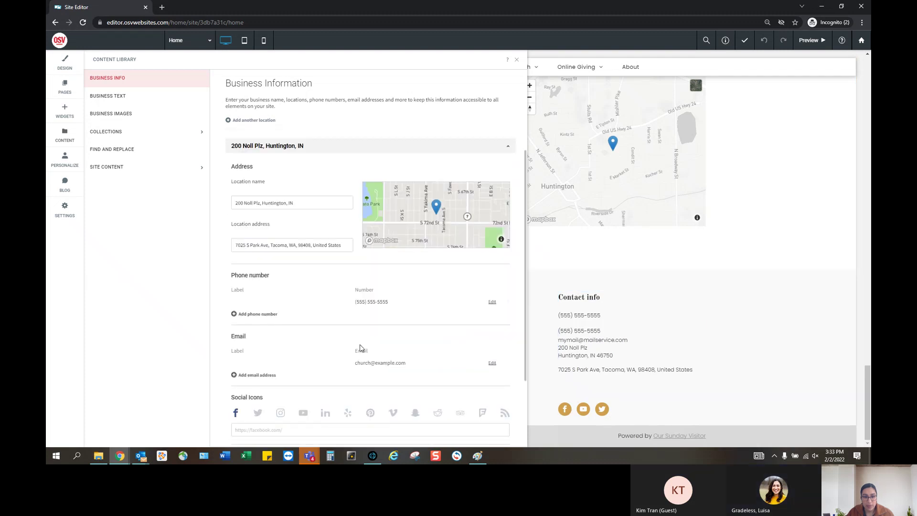
scroll(360, 348, up, 1)
Replace the location name in Business Information with the parish's current street address.
click(372, 455)
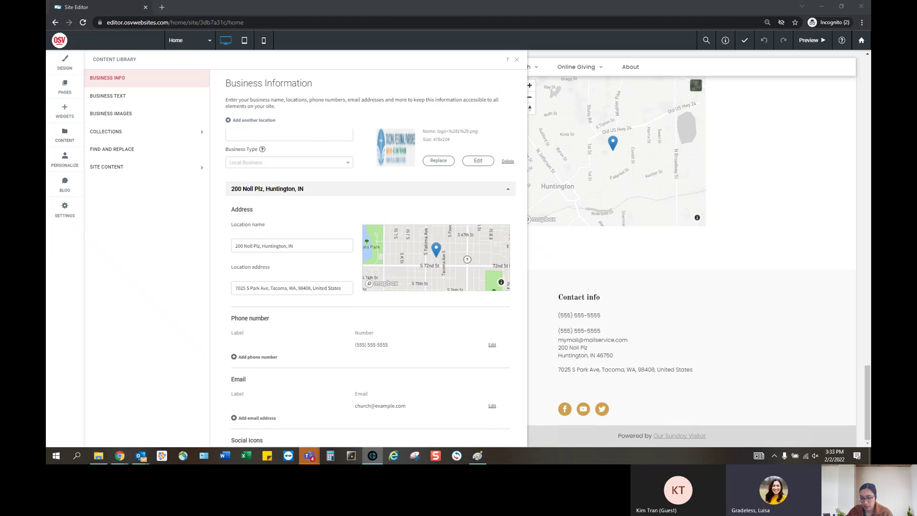
click(309, 246)
key(ctrl+a)
key(BackSpace)
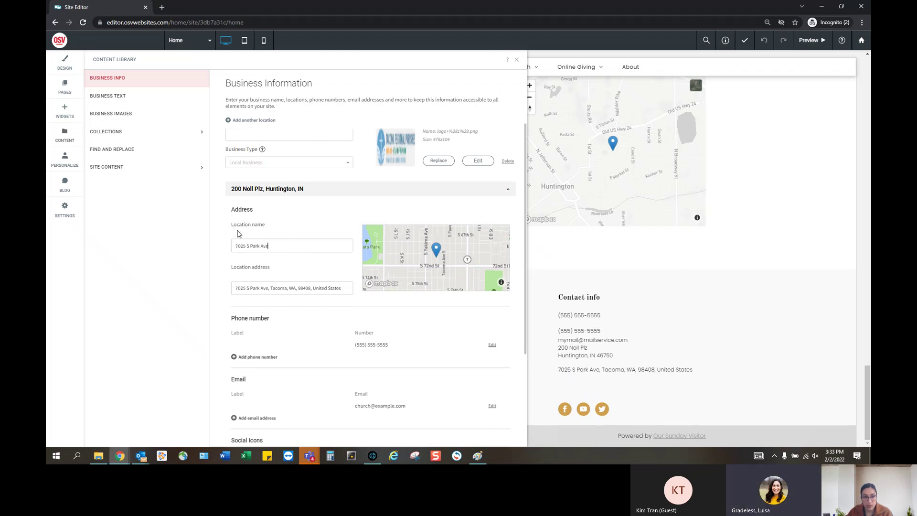
click(314, 215)
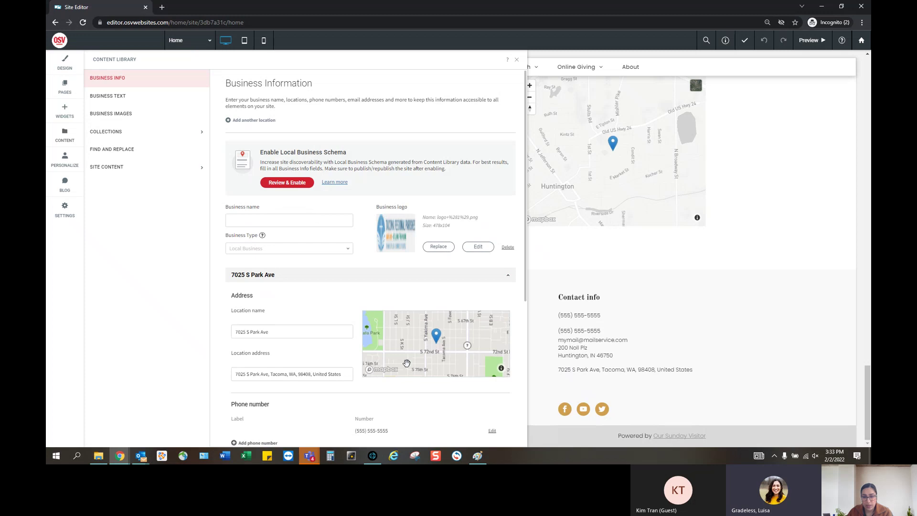
Try to save the parish's phone number over the existing number while leaving its label empty.
scroll(437, 344, down, 1)
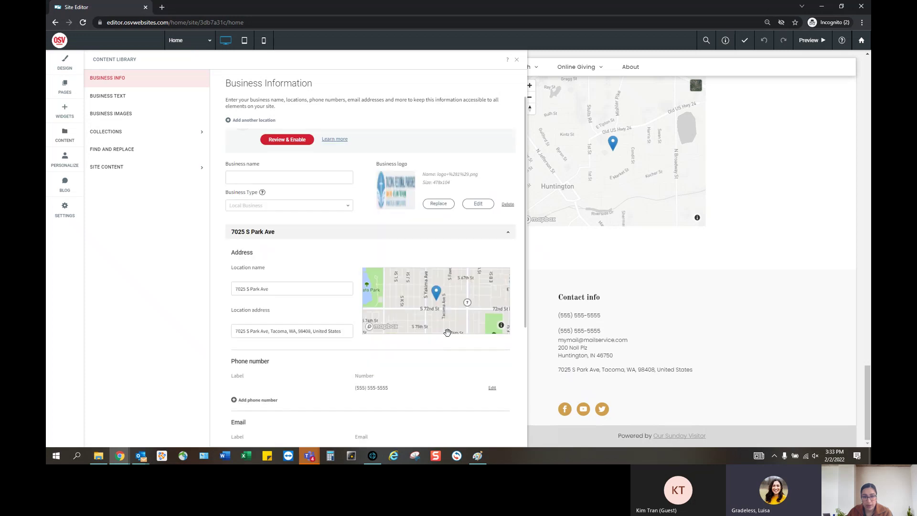
scroll(485, 365, down, 1)
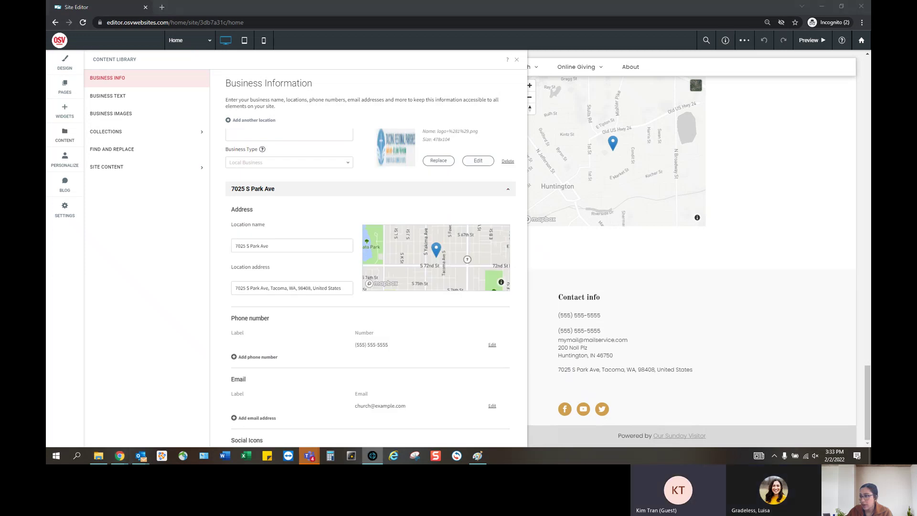
click(495, 344)
triple_click(430, 344)
key(ctrl+v)
click(487, 343)
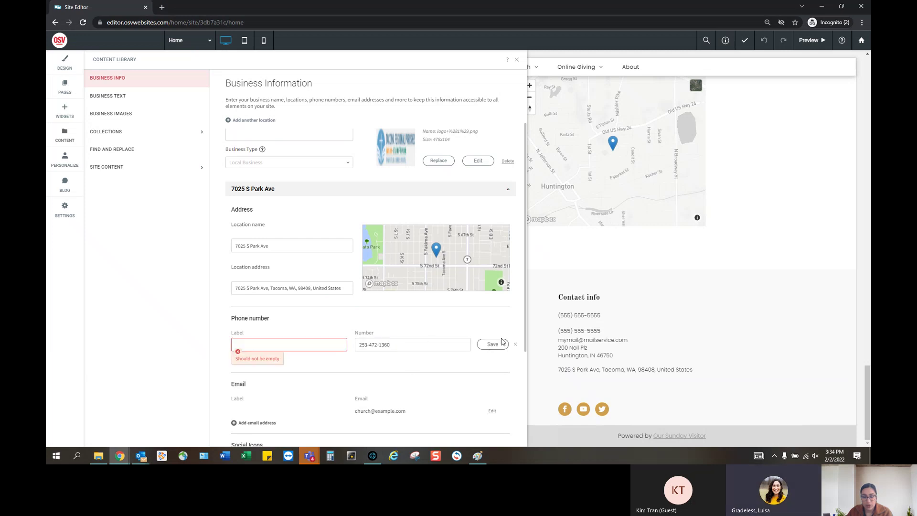
Remove the unlabelled phone number entry from the location's business information.
scroll(364, 342, down, 3)
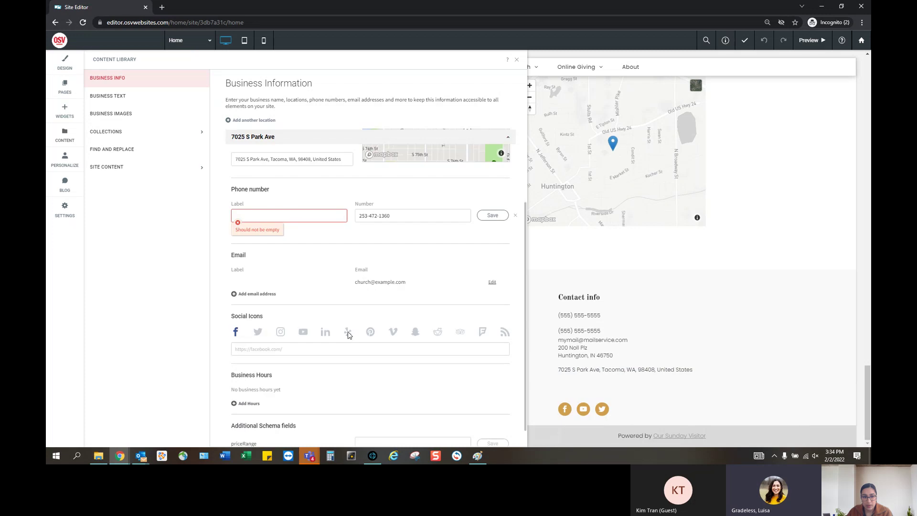
click(266, 218)
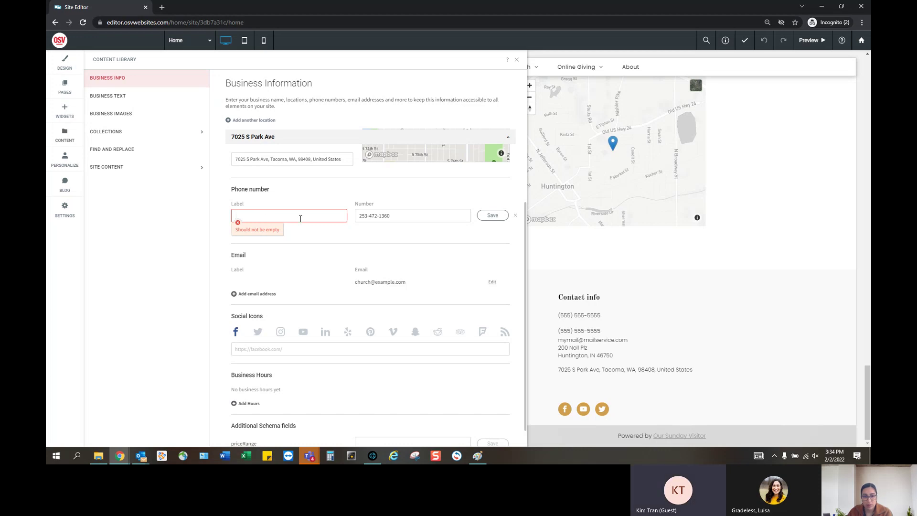
click(515, 215)
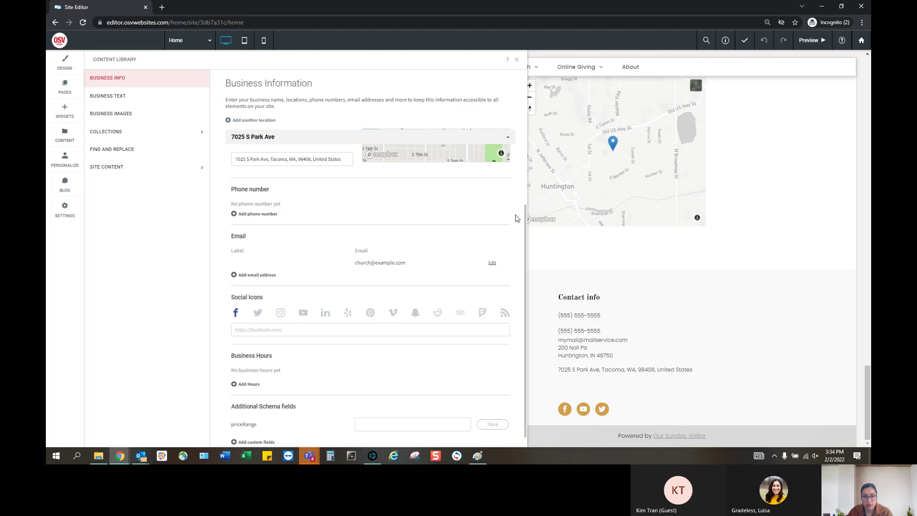
Add the parish's phone number with the label "St Ann Catholic Church", save it, and close the content library.
click(253, 214)
click(377, 216)
key(ctrl+v)
click(310, 217)
text(Church)
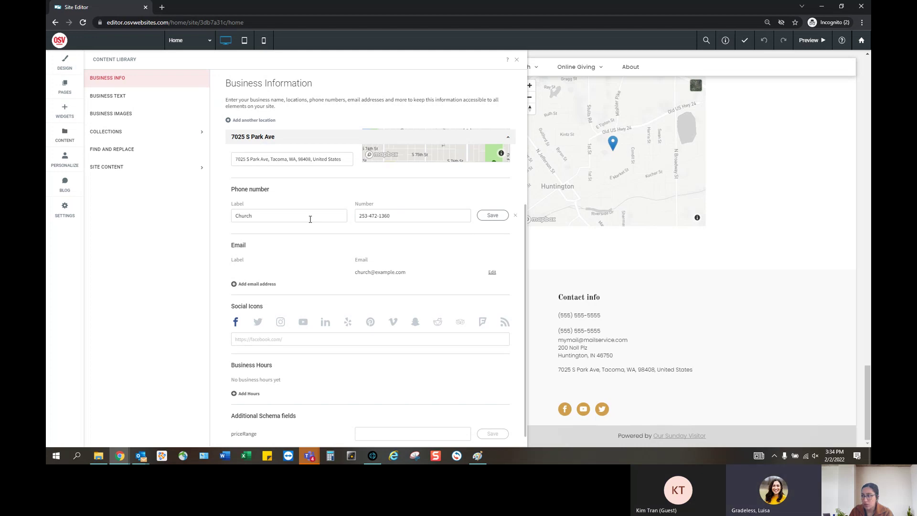
text( St Ar)
text(n Catholic Church)
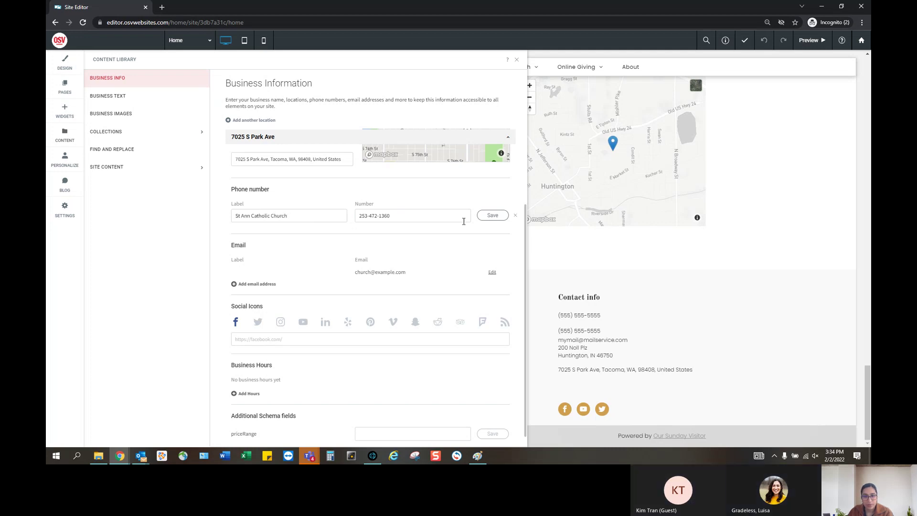
click(501, 215)
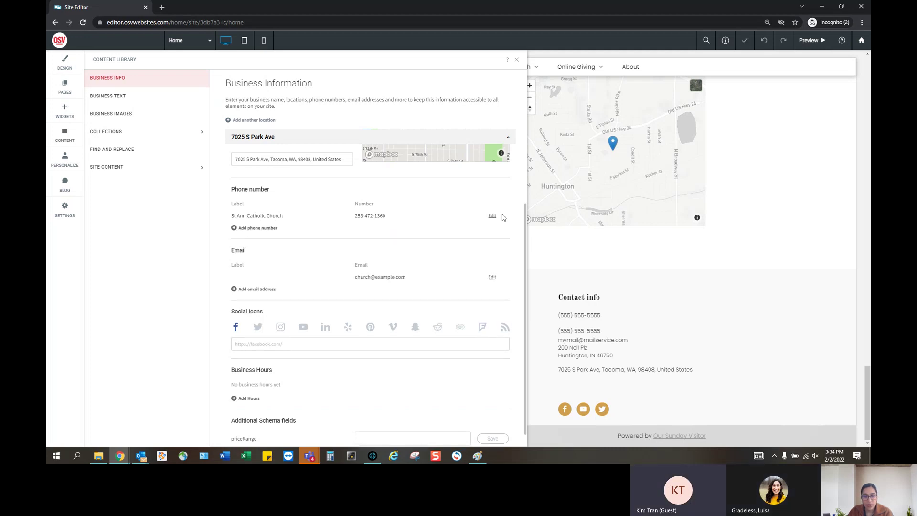
scroll(287, 378, down, 1)
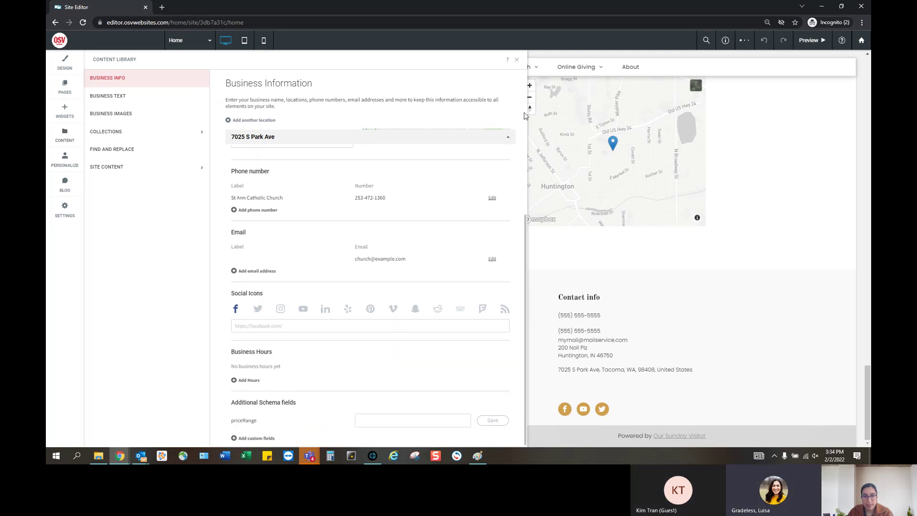
click(517, 61)
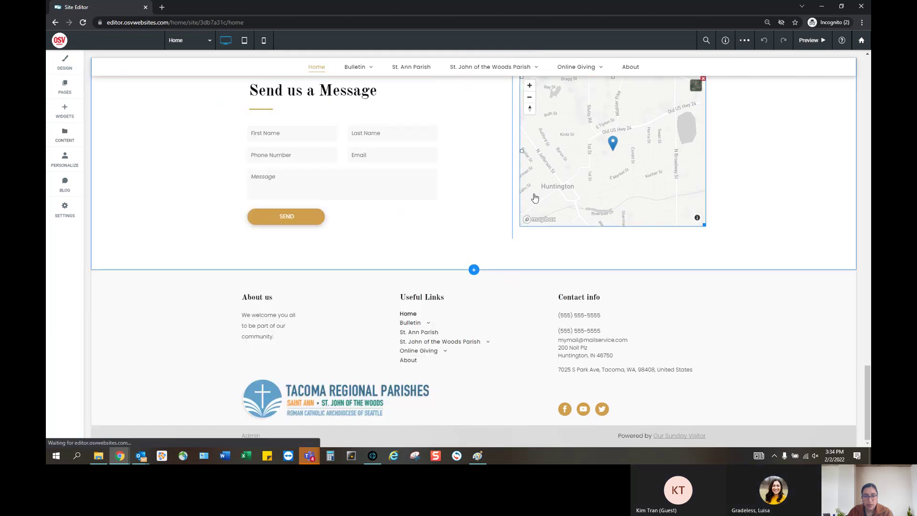
Review the home page down to its footer, and look at the content library's Business Text and Business Images sections.
scroll(454, 339, down, 15)
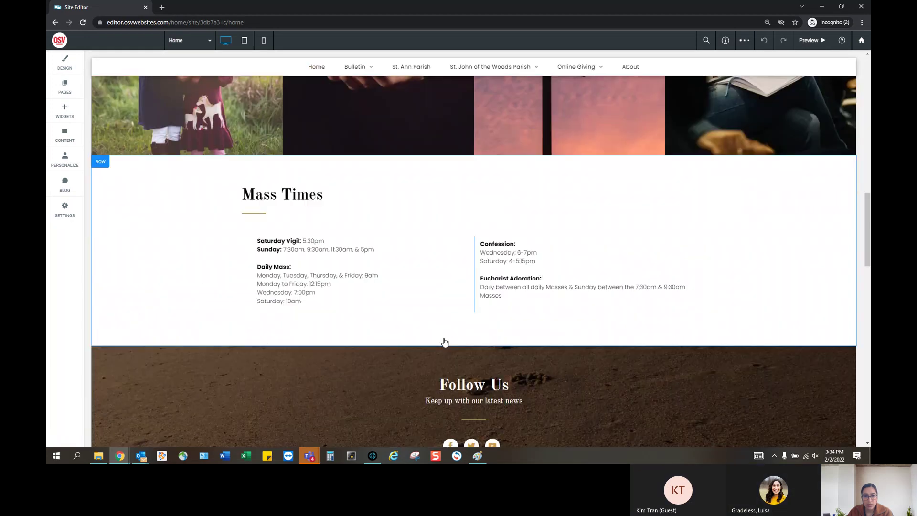
scroll(439, 345, down, 3)
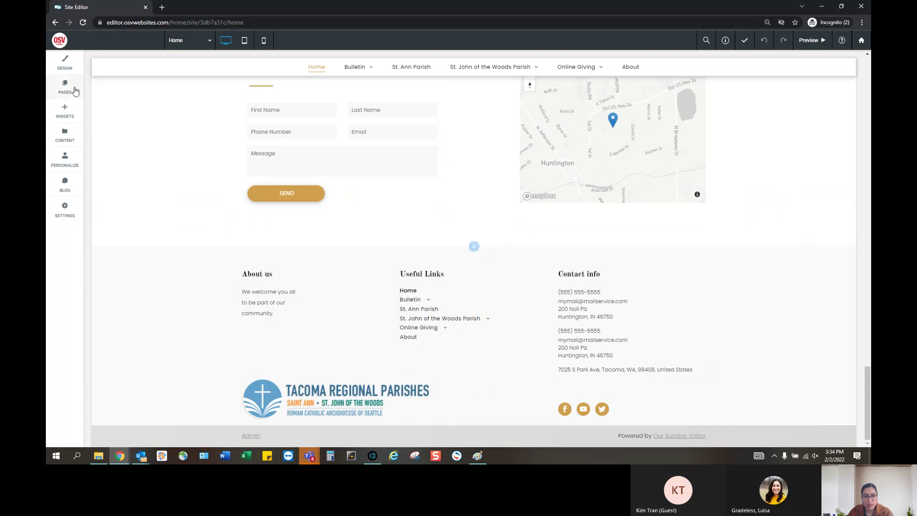
click(65, 135)
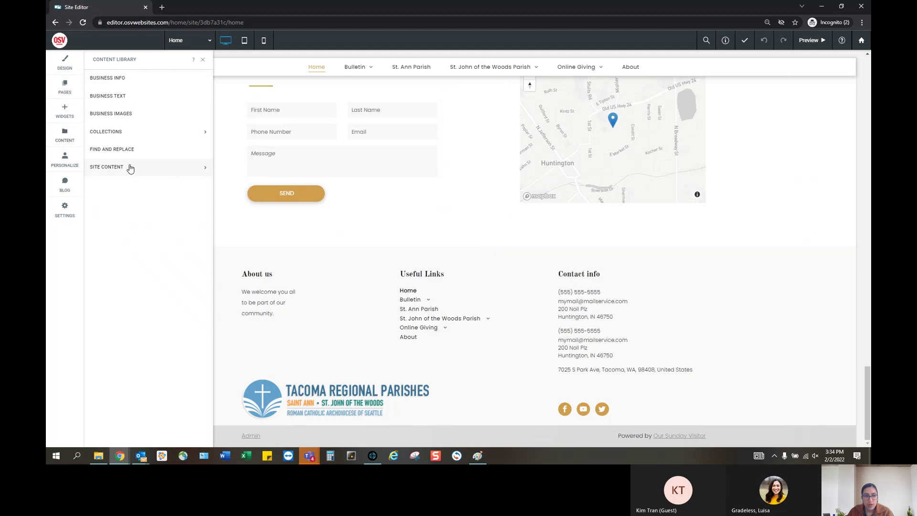
click(126, 102)
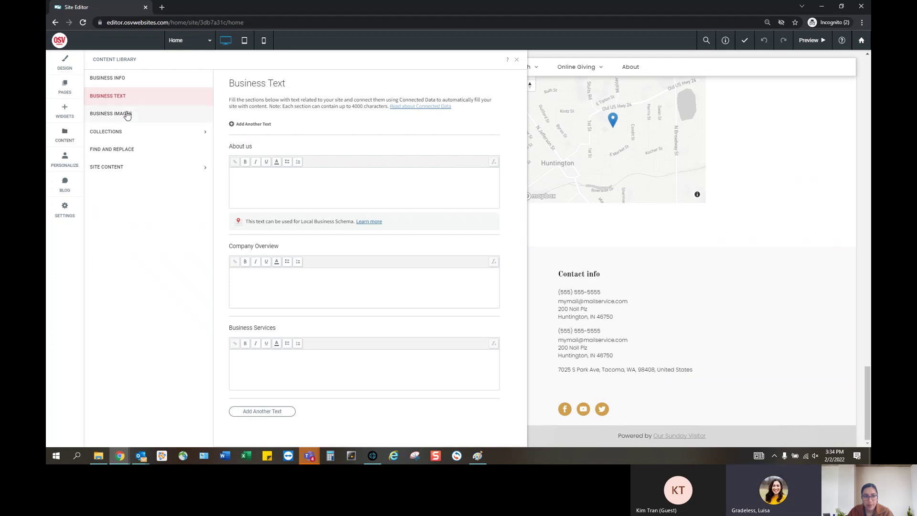
click(127, 115)
click(57, 137)
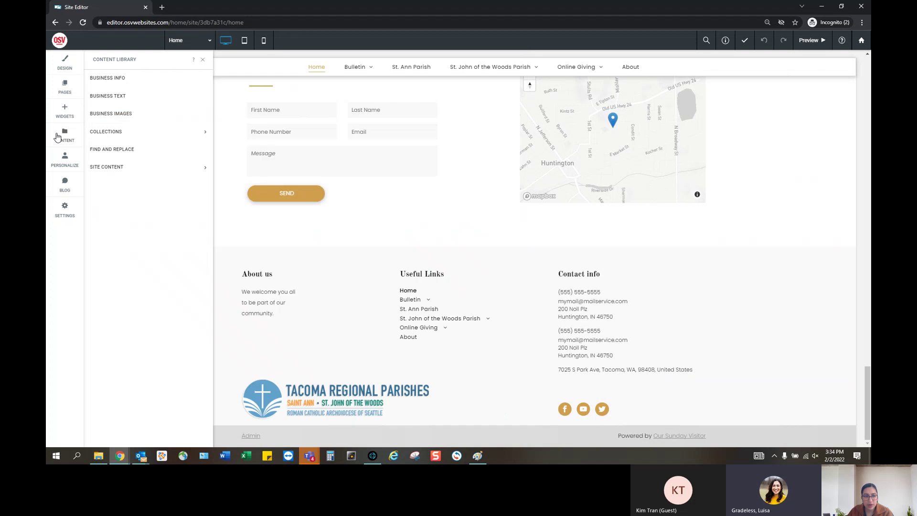
View all site images through the Manage Images option under Site Content, and close the image picker.
click(120, 168)
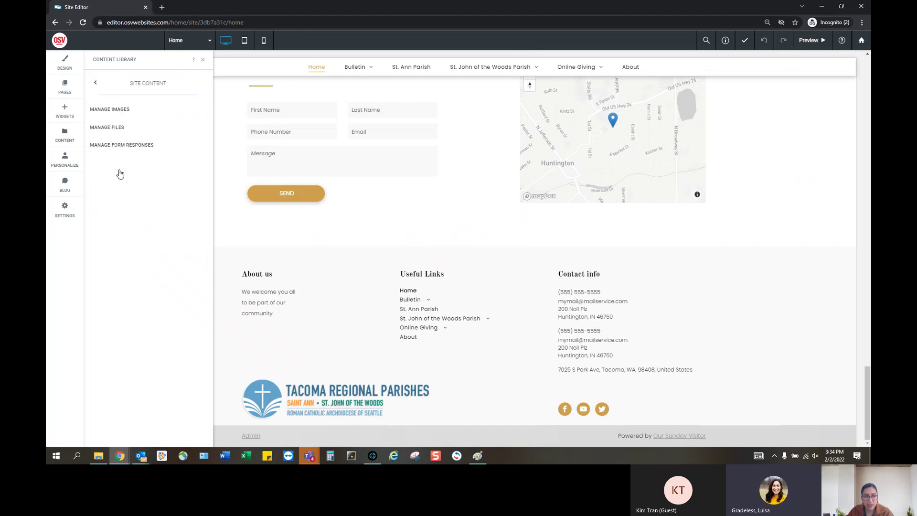
click(111, 111)
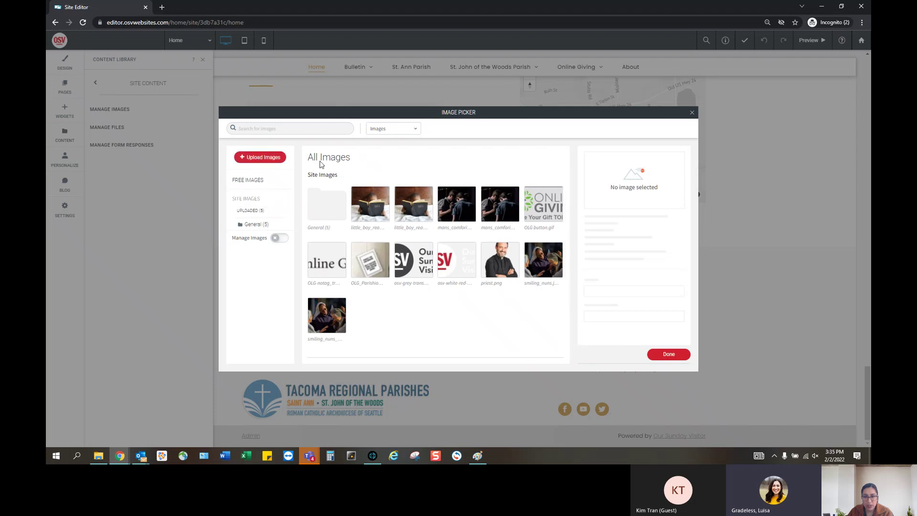
click(692, 115)
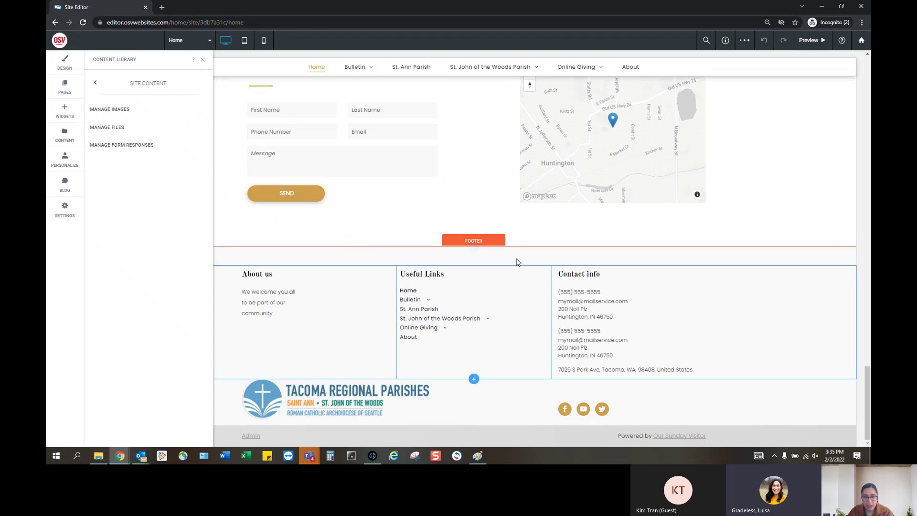
View the background image beside "Loving Christ, Loving Others" in the Image Editor, and close the editor without saving.
scroll(525, 253, up, 15)
scroll(548, 253, up, 10)
scroll(546, 258, down, 5)
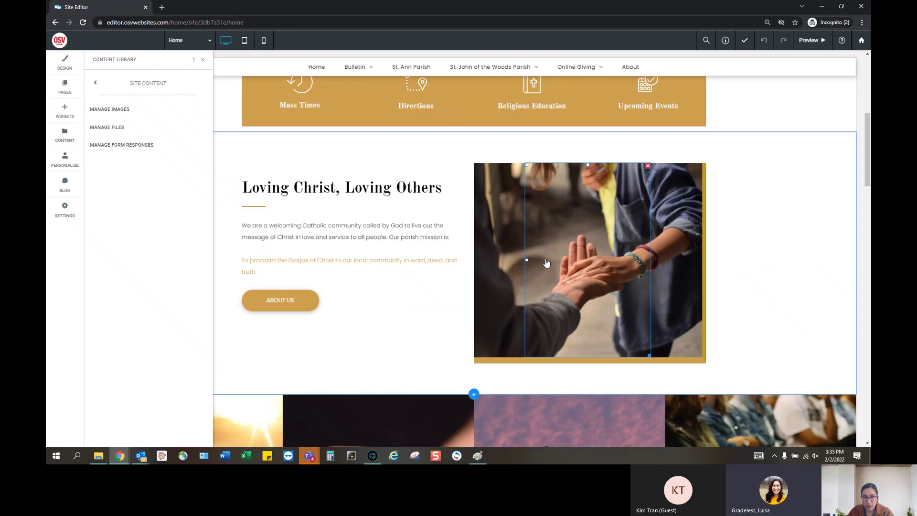
scroll(547, 262, up, 5)
scroll(534, 247, down, 5)
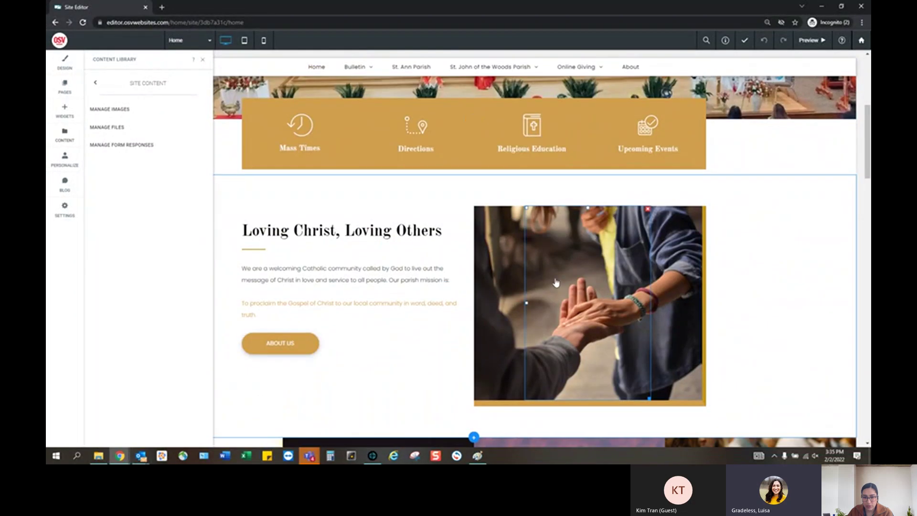
click(502, 262)
scroll(367, 307, down, 2)
scroll(366, 308, down, 1)
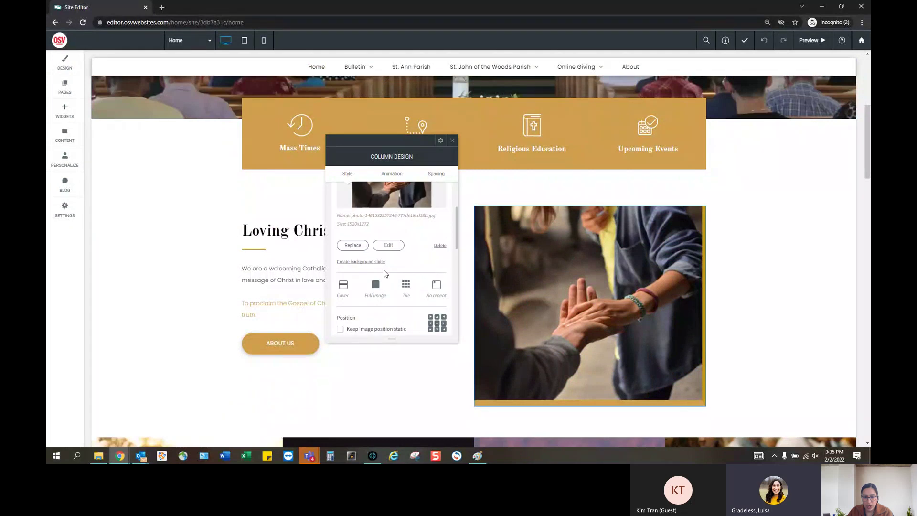
scroll(392, 266, up, 2)
scroll(390, 262, down, 2)
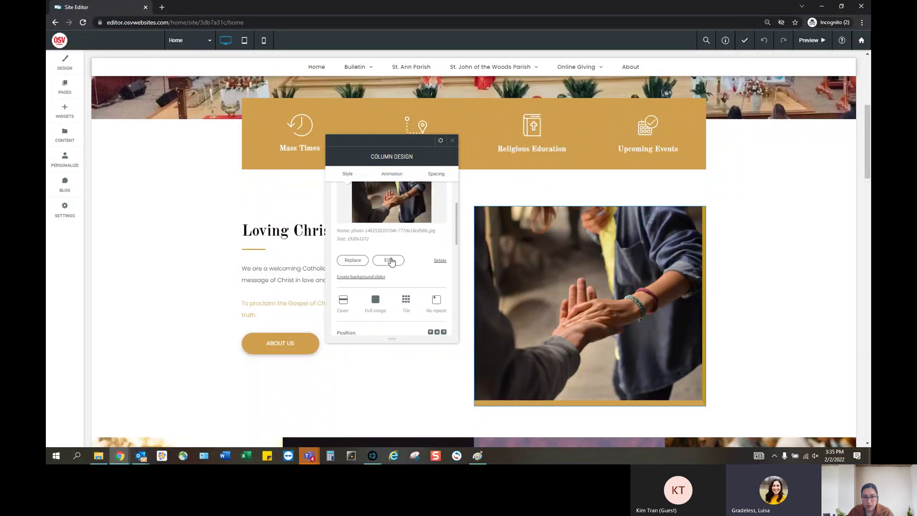
click(399, 245)
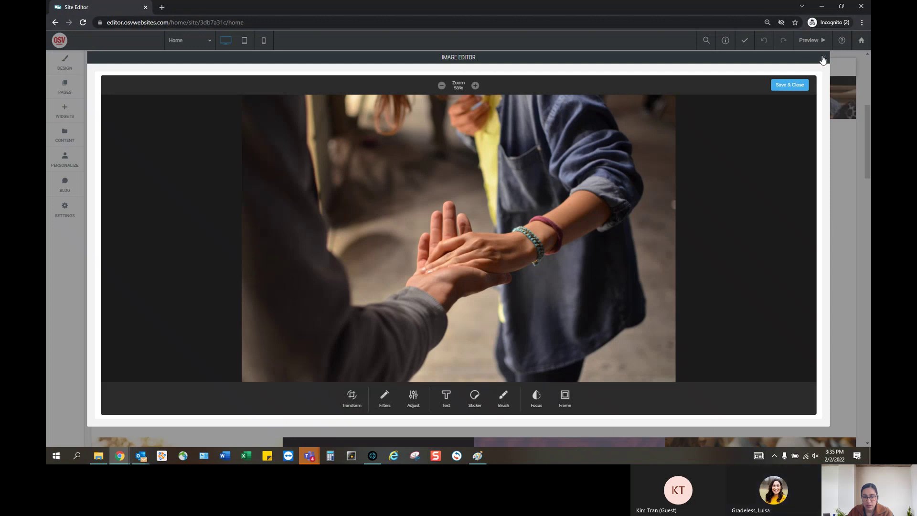
click(822, 59)
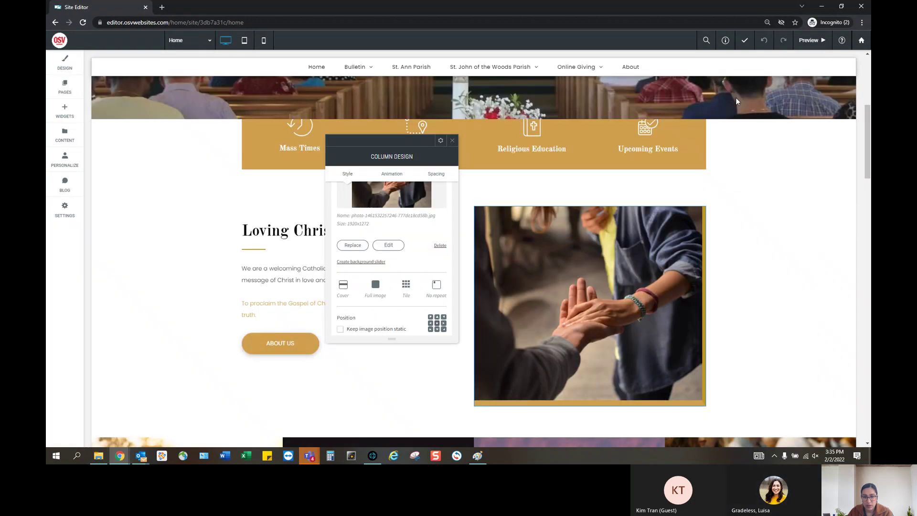
View the upload option for replacing the background image beside "Loving Christ, Loving Others", and close the image picker and column design without replacing it.
click(351, 250)
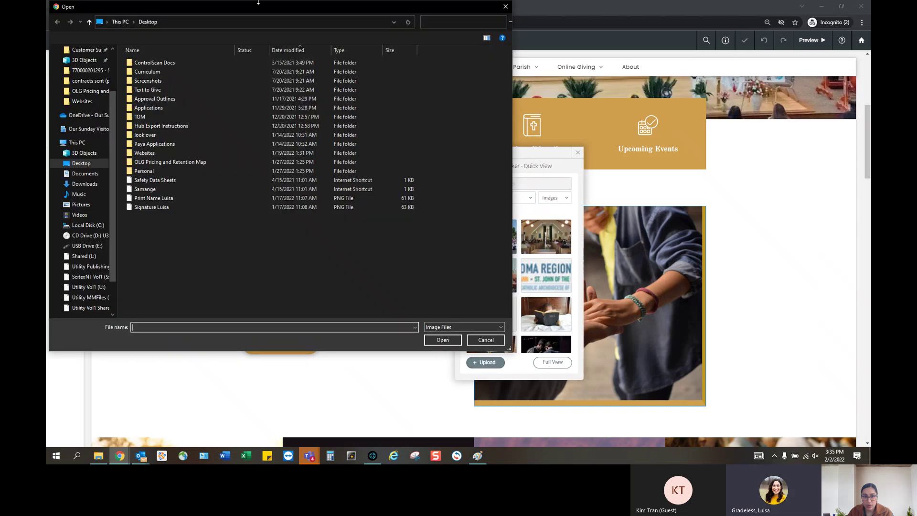
drag(255, 5, 305, 16)
click(553, 17)
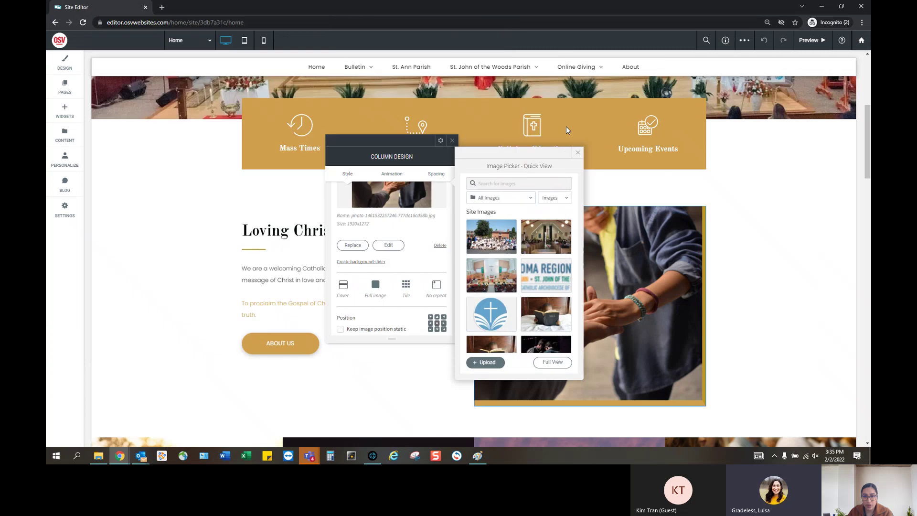
click(577, 152)
click(444, 141)
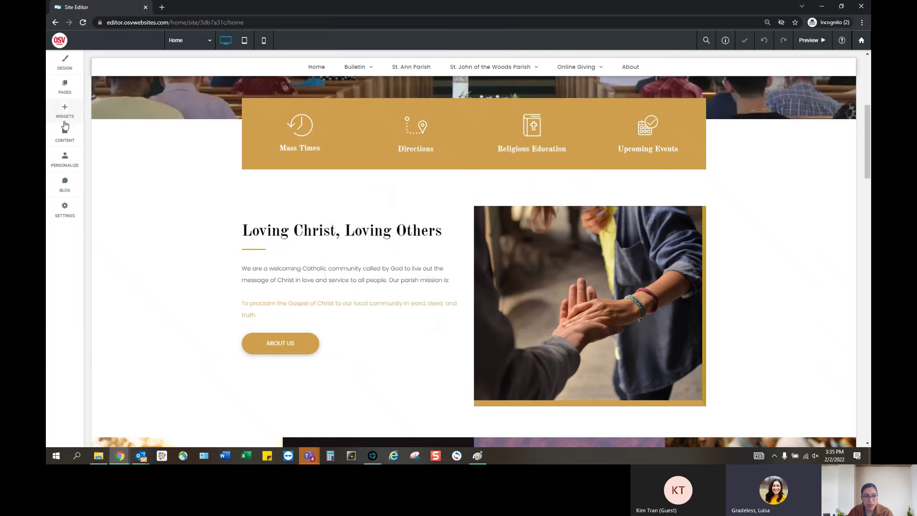
View the uploaded files through the Manage Files option under Site Content, and close the file list.
click(66, 135)
click(123, 168)
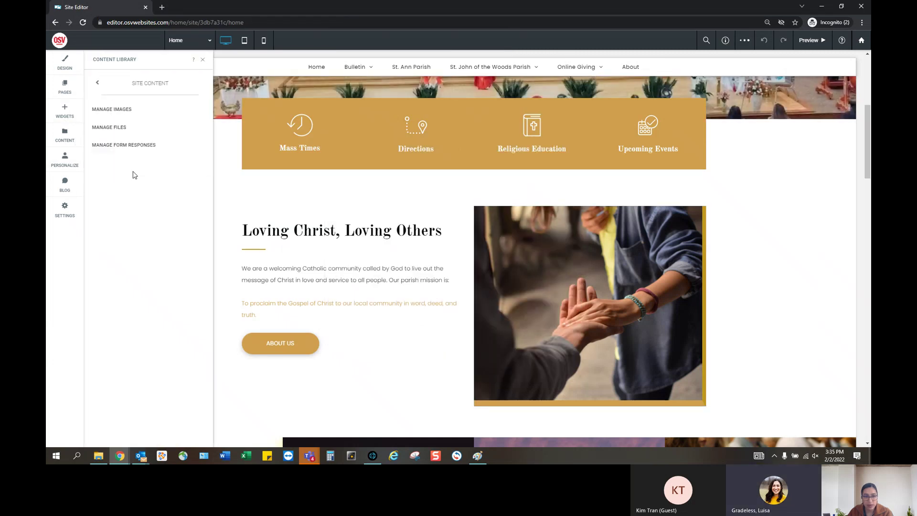
click(117, 128)
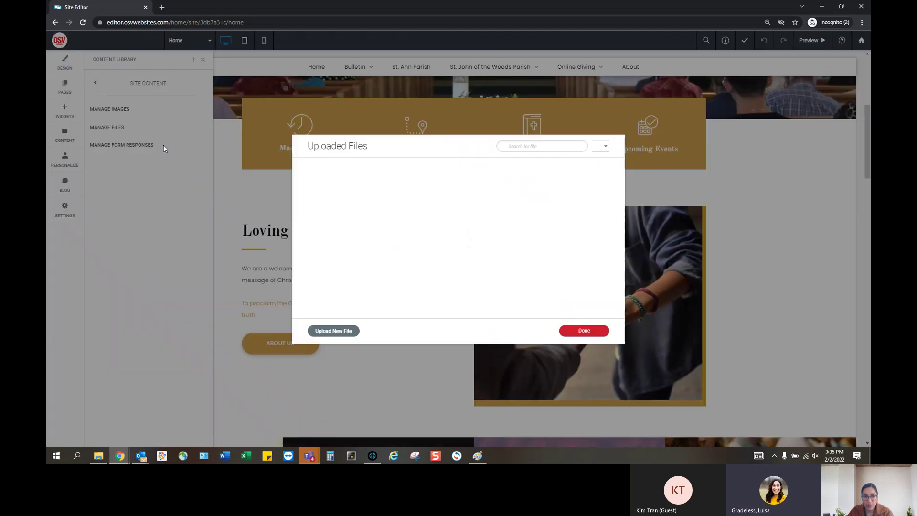
triple_click(597, 199)
click(603, 184)
click(620, 140)
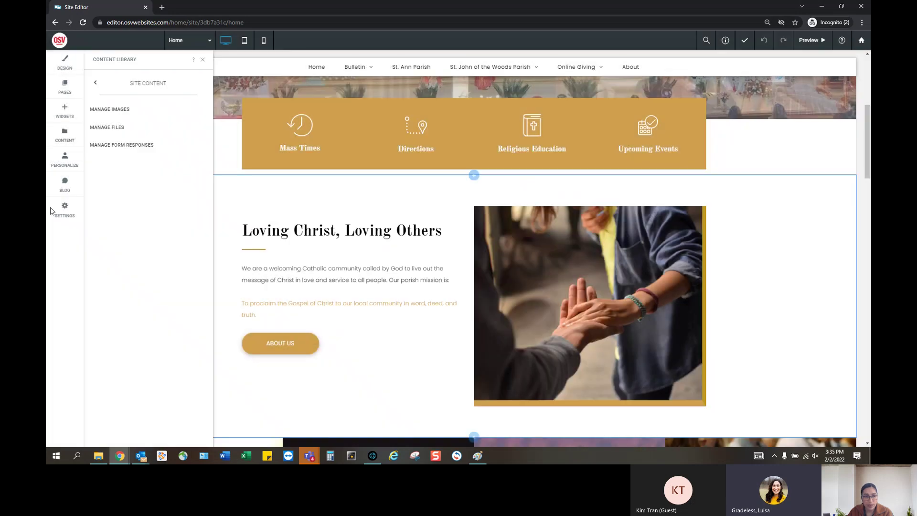
Create a website personalization rule from the Popup template and set it to display to all visitors with no trigger.
click(64, 165)
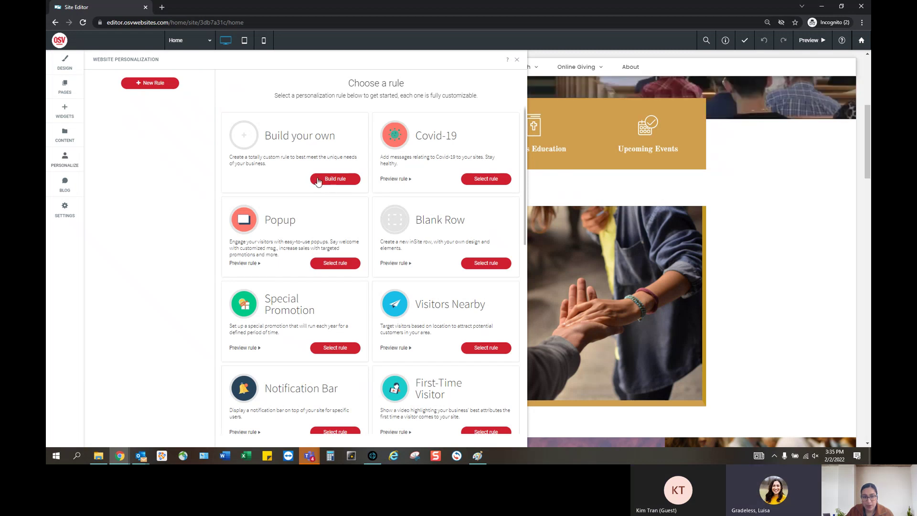
click(335, 263)
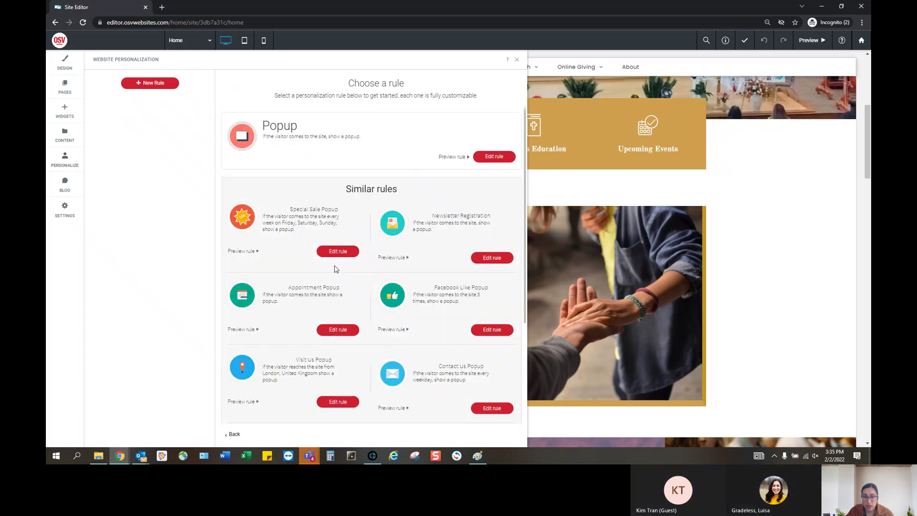
click(488, 156)
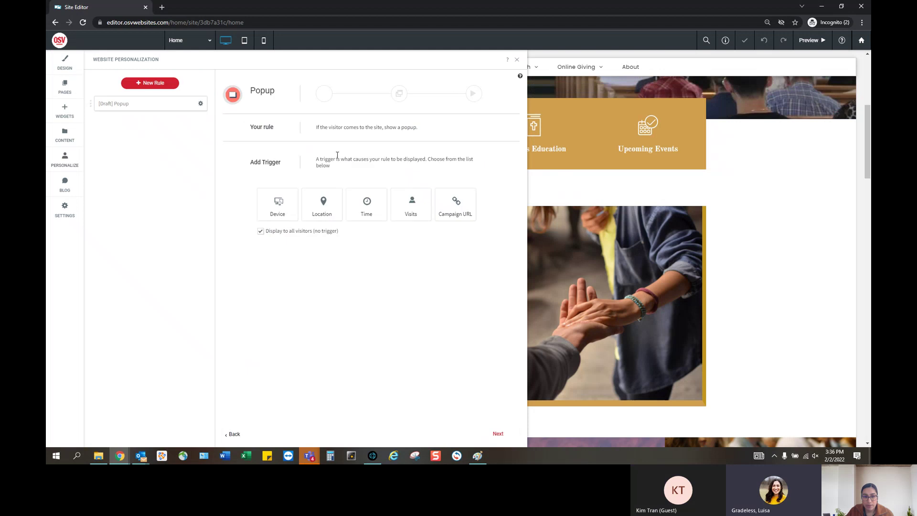
click(275, 204)
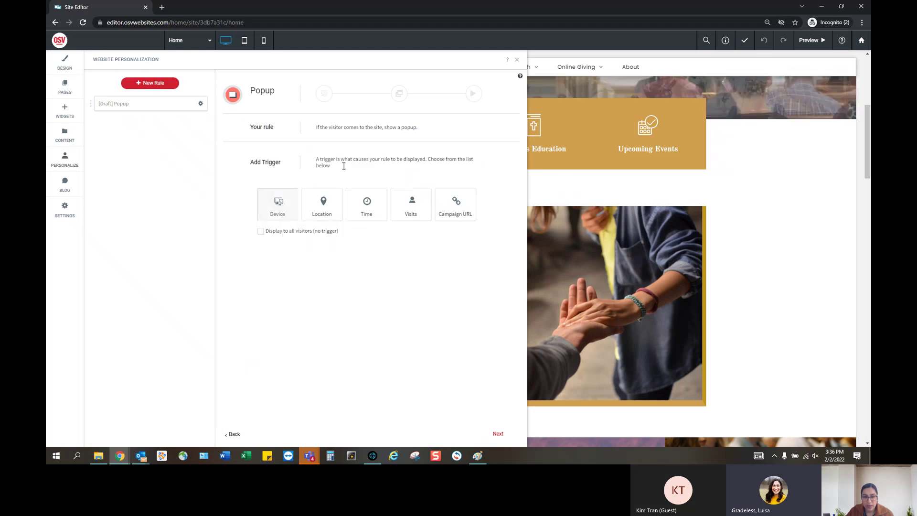
click(363, 211)
click(261, 231)
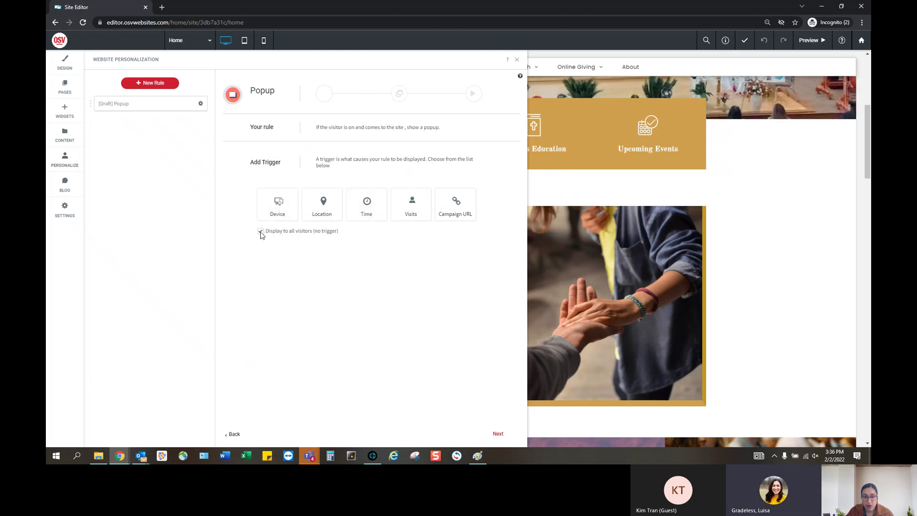
click(497, 440)
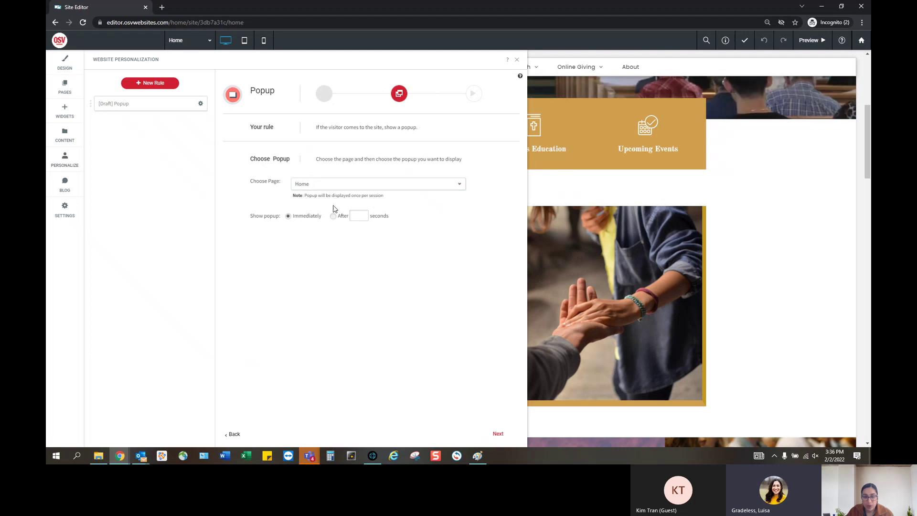
Keep the popup on the Home page, showing immediately, and continue to its design.
click(318, 186)
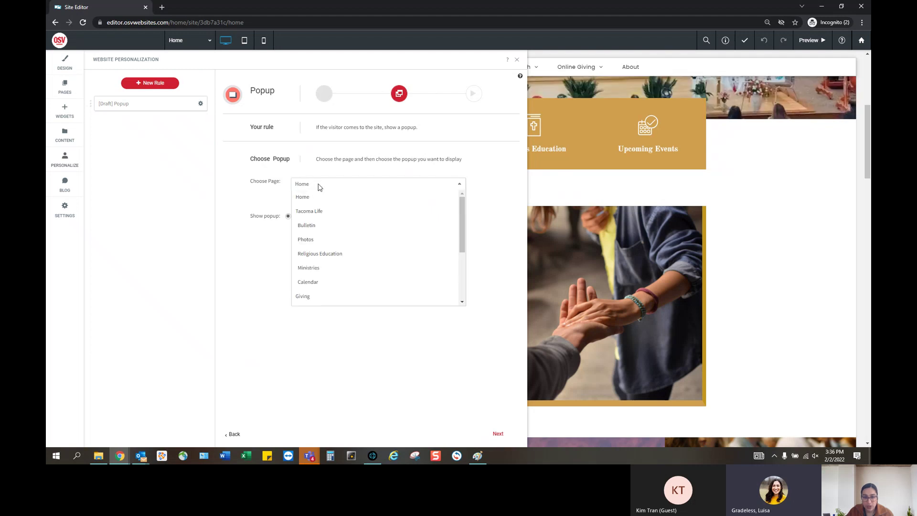
click(251, 191)
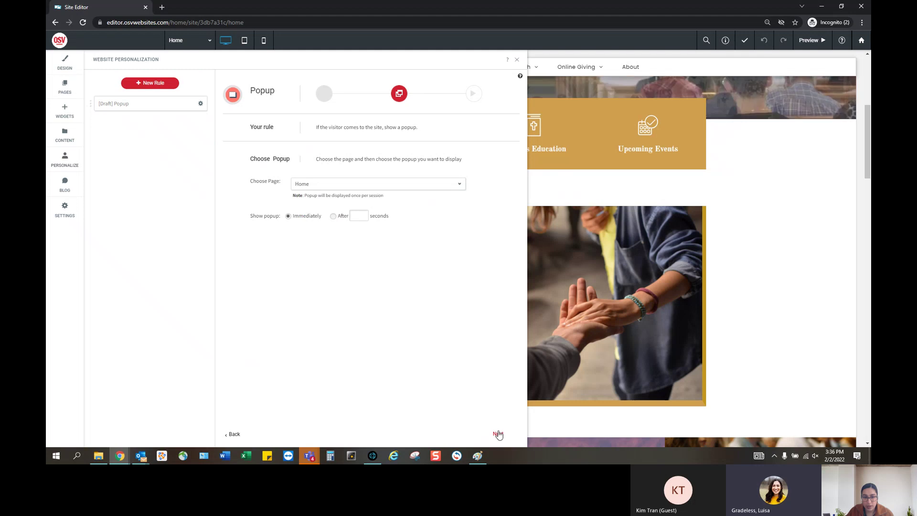
click(497, 433)
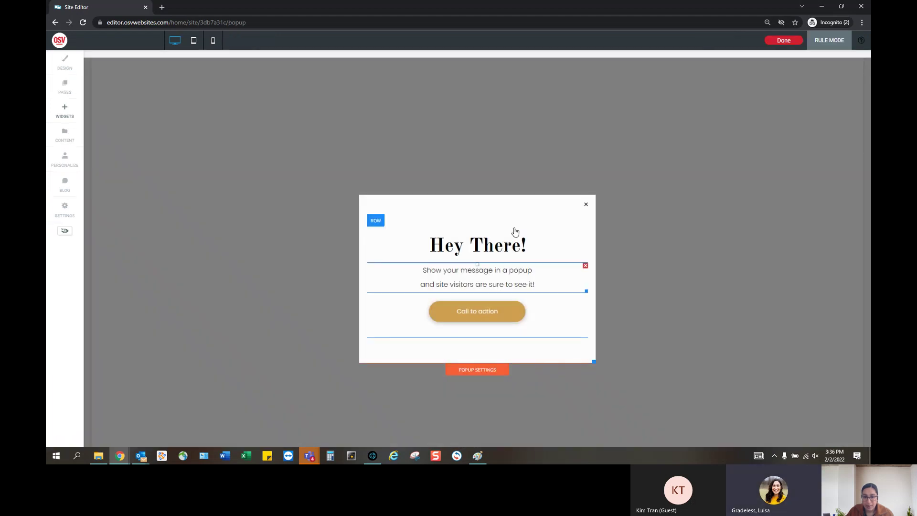
Replace the popup's "Hey There!" heading with "Church is Closed due to Weather".
click(460, 253)
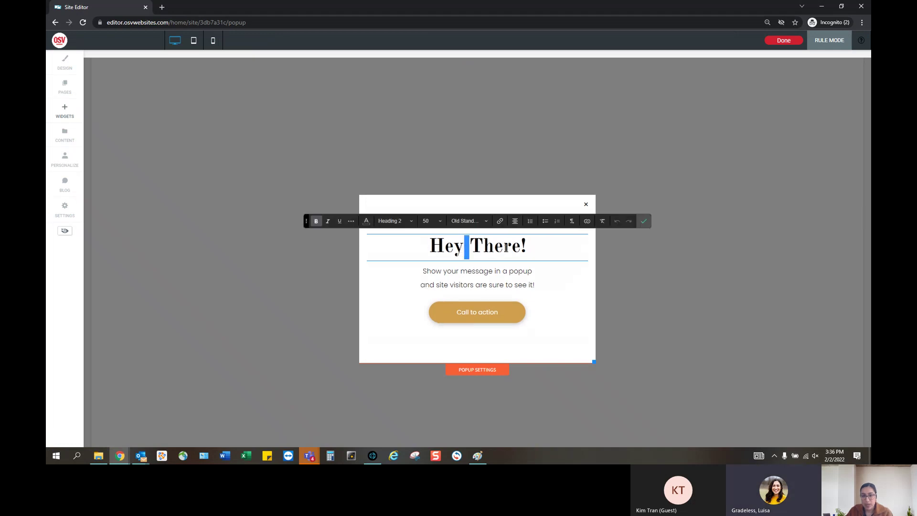
drag(526, 246, 408, 247)
text(Chu)
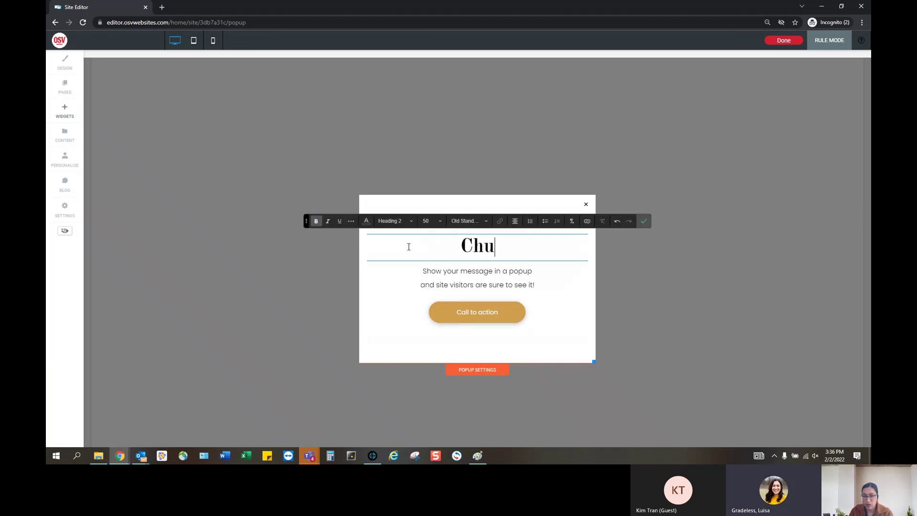
text(rch is Closed due t)
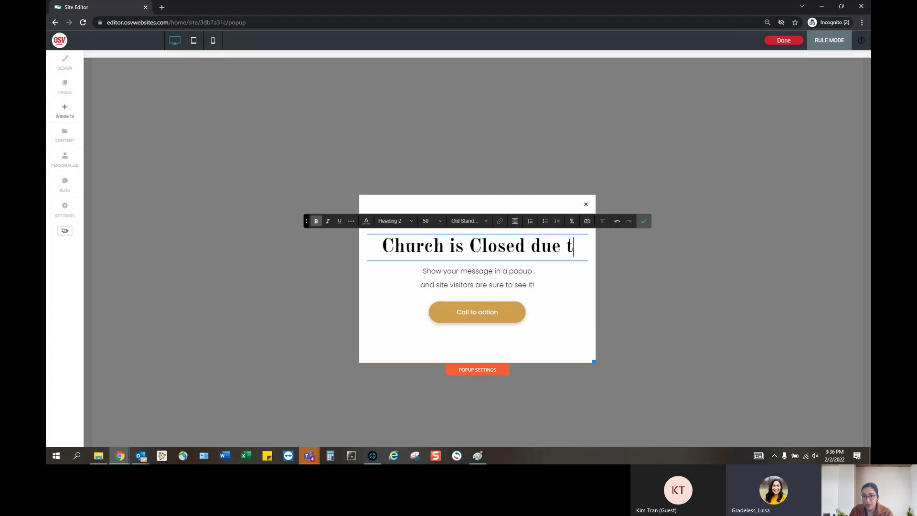
text(o Weather)
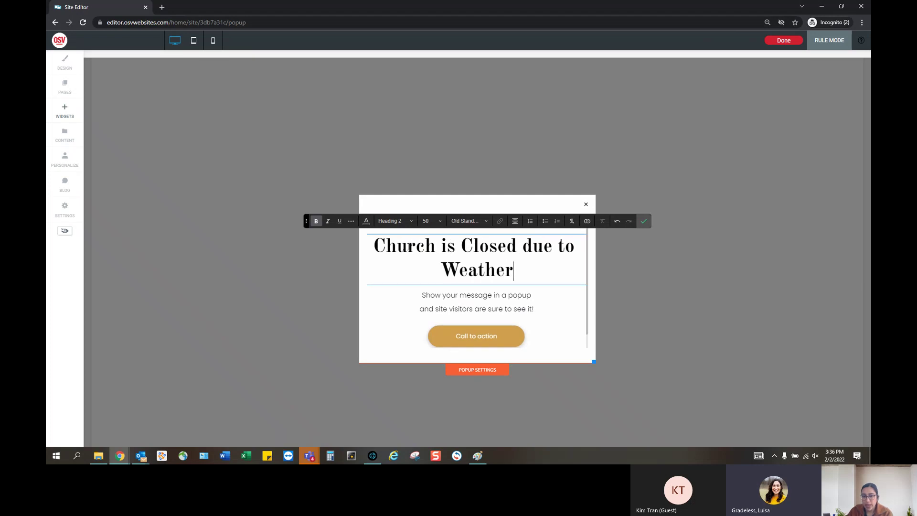
Delete the "Call to action" button and the message paragraph from the popup, and finish its design.
click(516, 335)
click(521, 327)
click(493, 307)
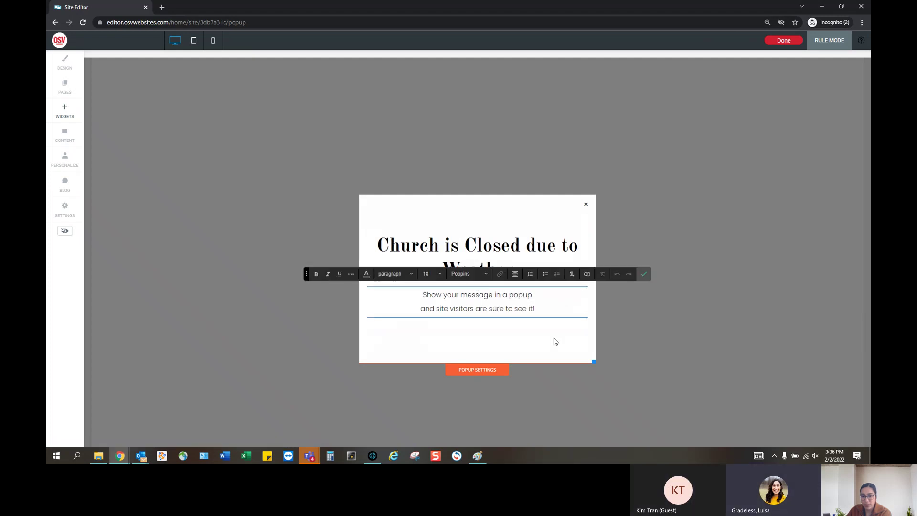
click(643, 275)
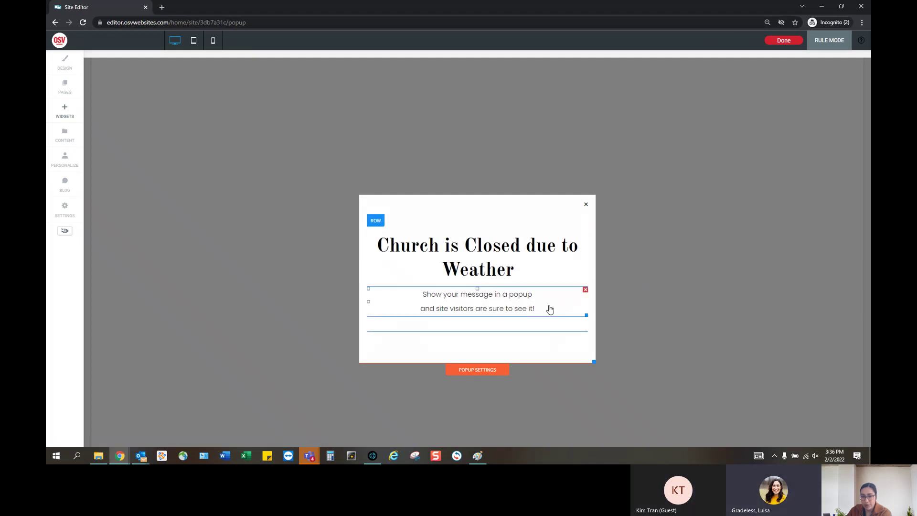
click(583, 290)
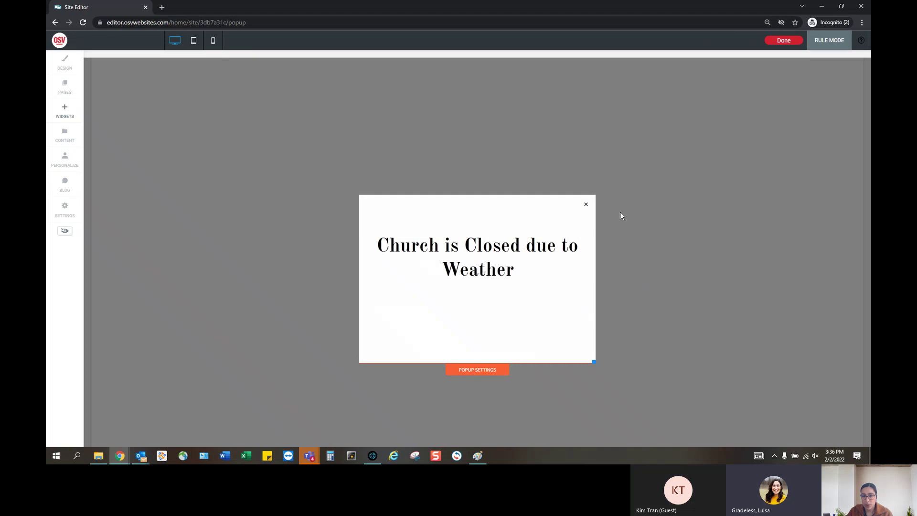
click(787, 41)
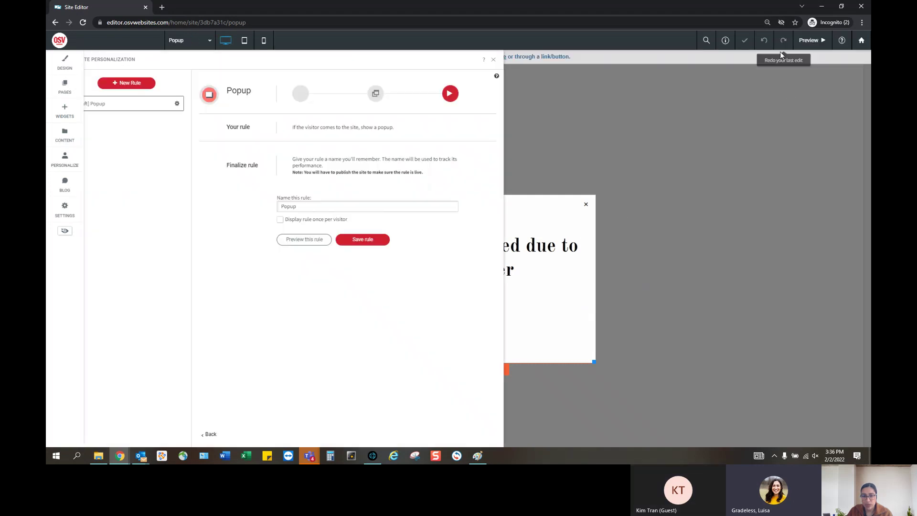
Name the popup rule "Church Closed" and save it.
click(386, 241)
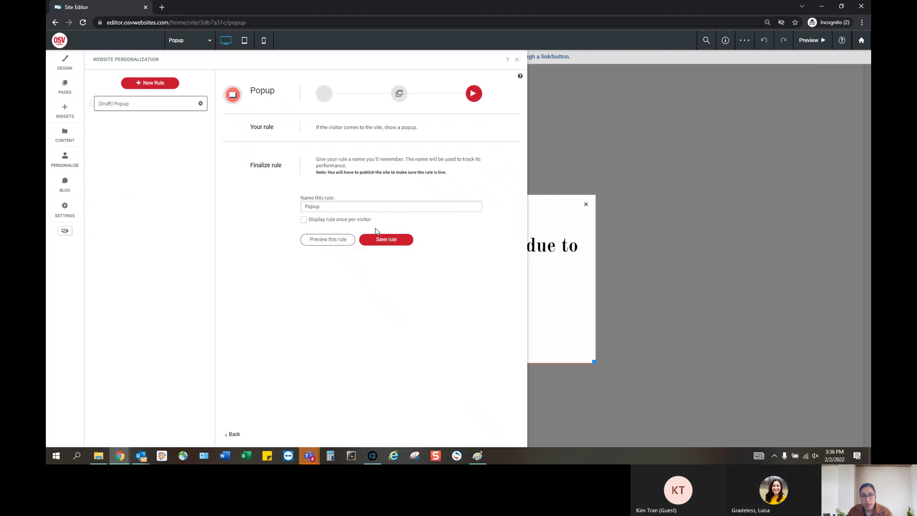
key(ctrl+a)
text(C)
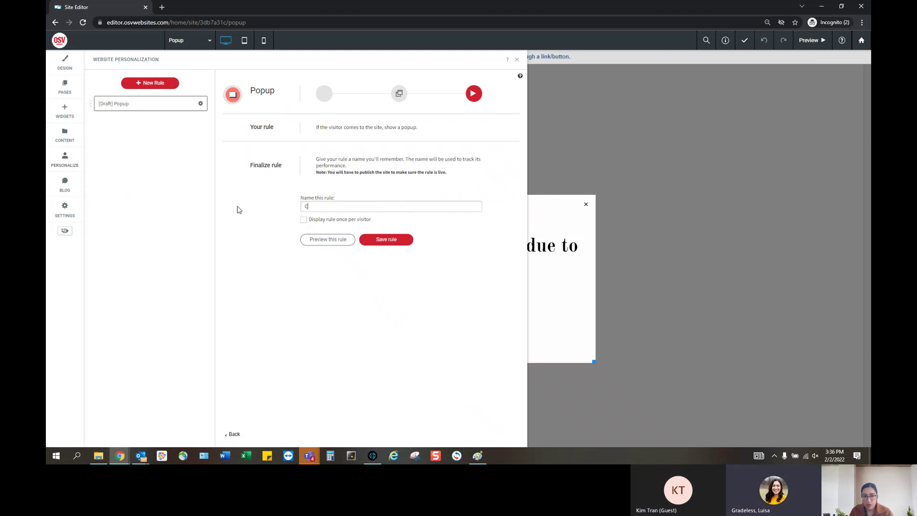
text(hurch Closed)
click(385, 241)
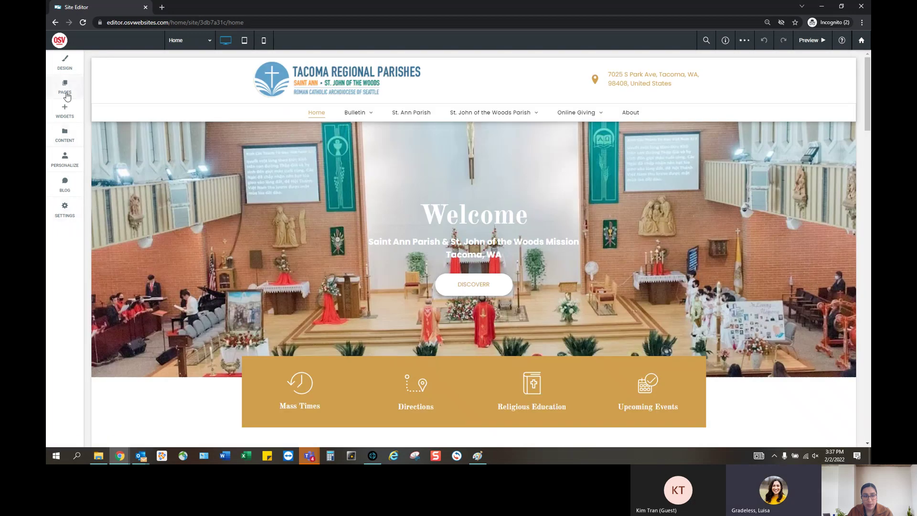
Open the "Church Closed" popup for editing from the site's list of popups.
click(66, 91)
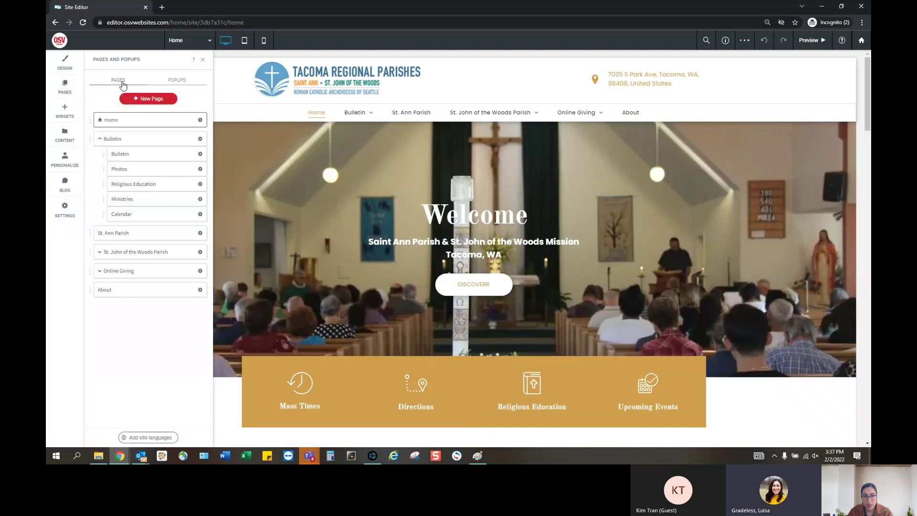
click(176, 85)
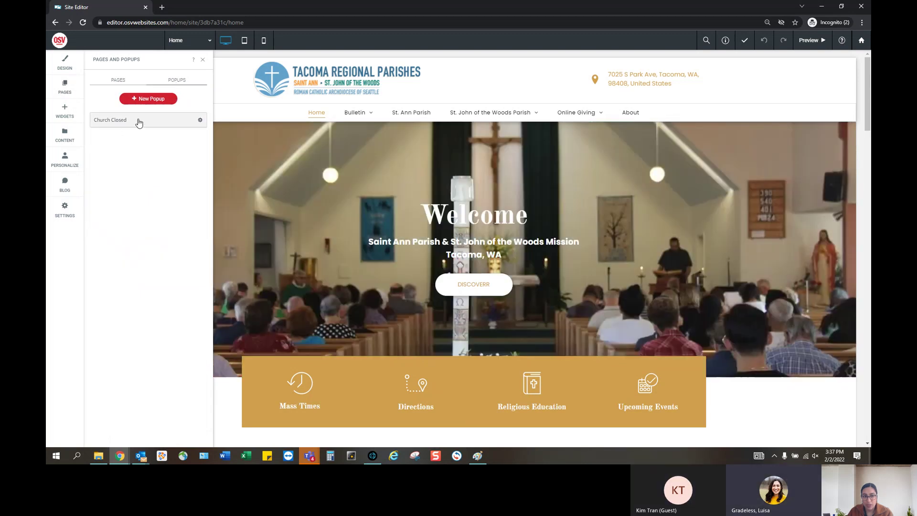
click(138, 123)
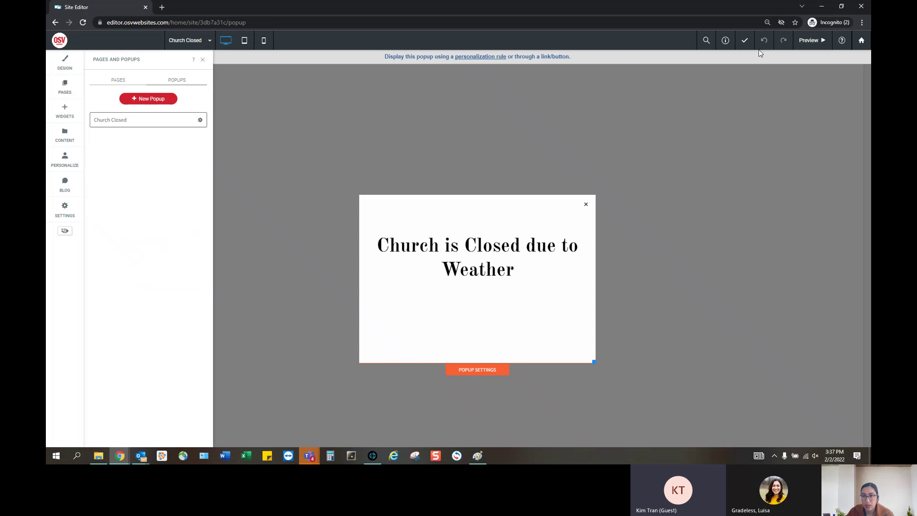
Preview the "Church Closed" popup on desktop, tablet and phone together, and return to the editor.
click(806, 42)
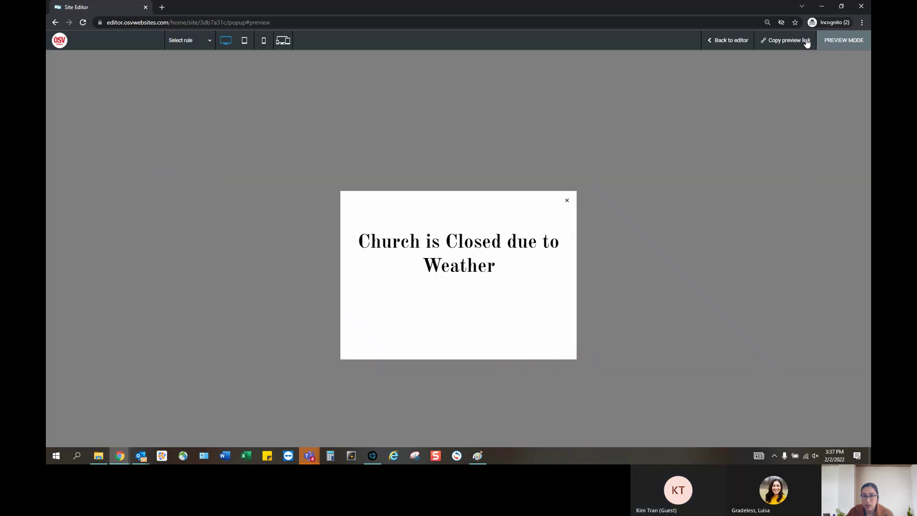
click(283, 41)
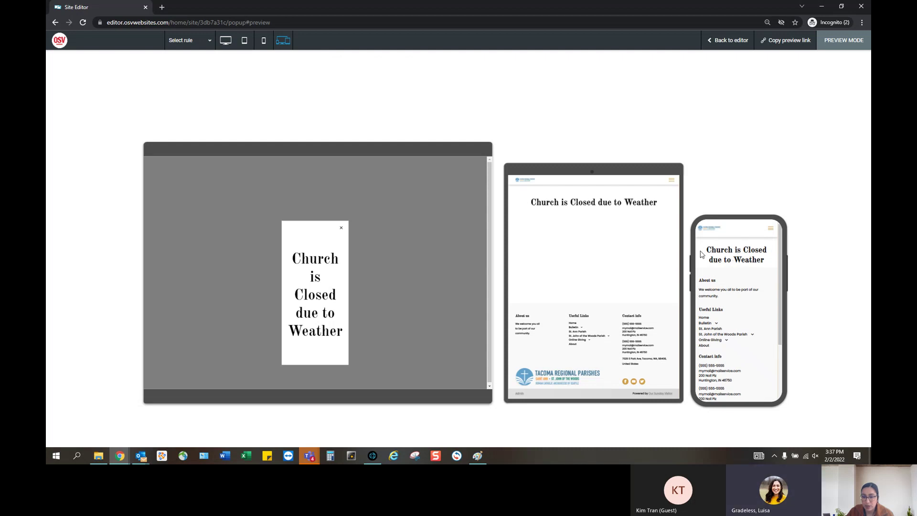
drag(707, 249, 769, 261)
click(771, 263)
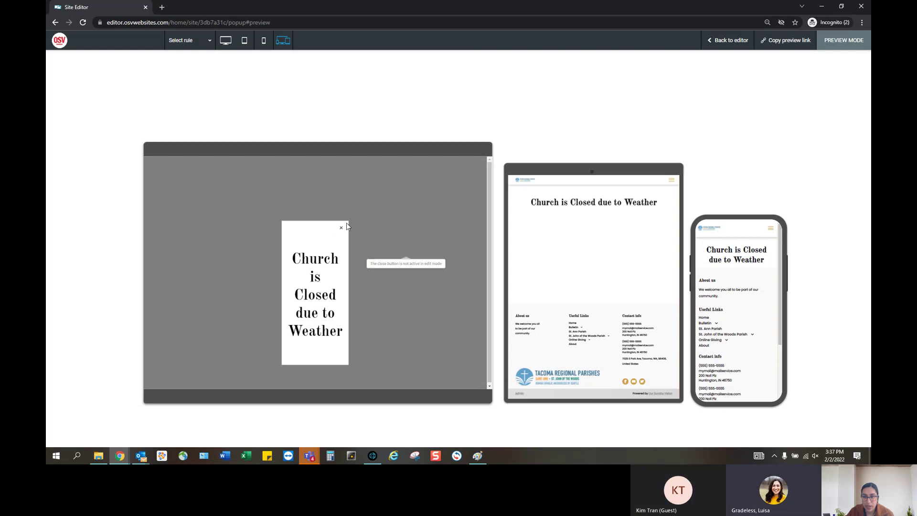
click(714, 42)
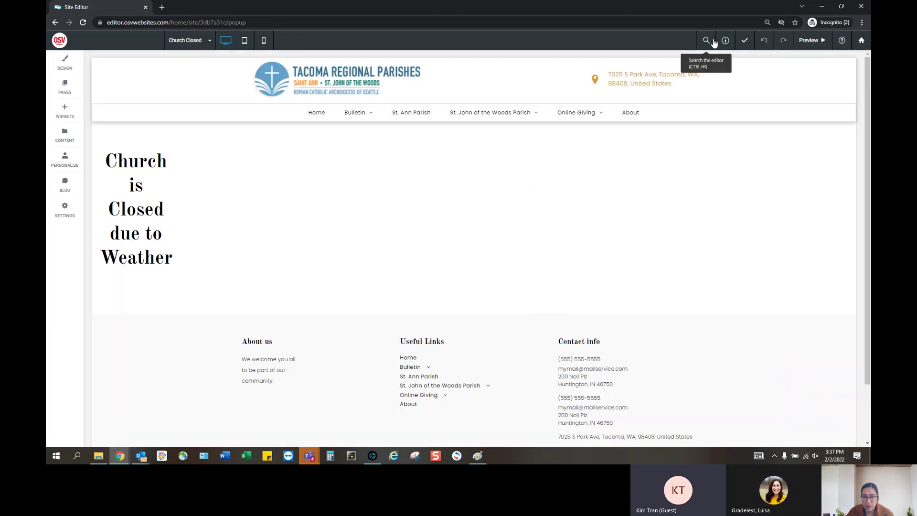
Delete the "Church is Closed due to Weather" heading from the popup.
click(163, 178)
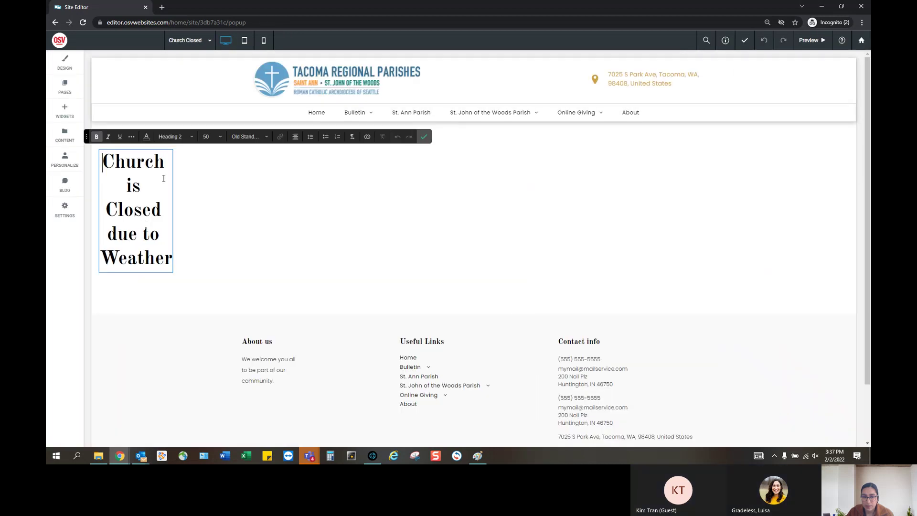
click(151, 192)
click(423, 137)
click(136, 217)
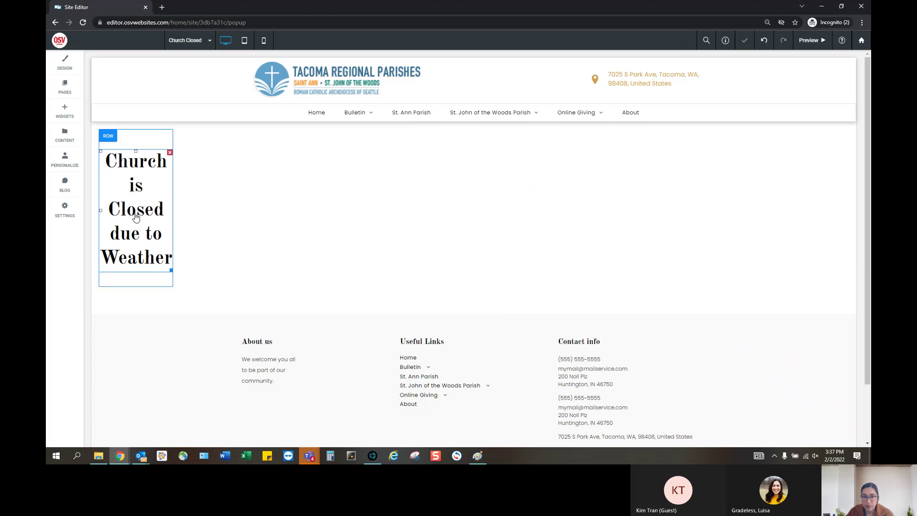
click(170, 153)
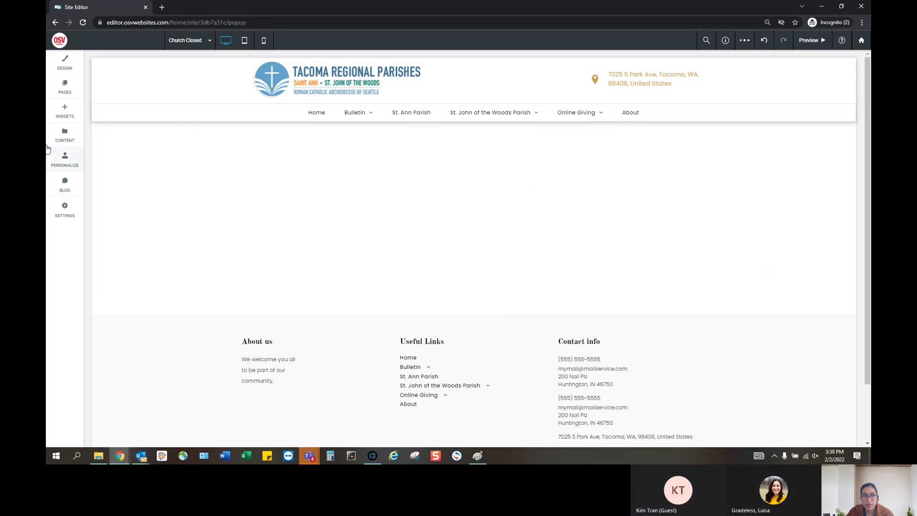
Show the management options of the "Church Closed" popup in the site's list of popups, and close the list.
click(65, 86)
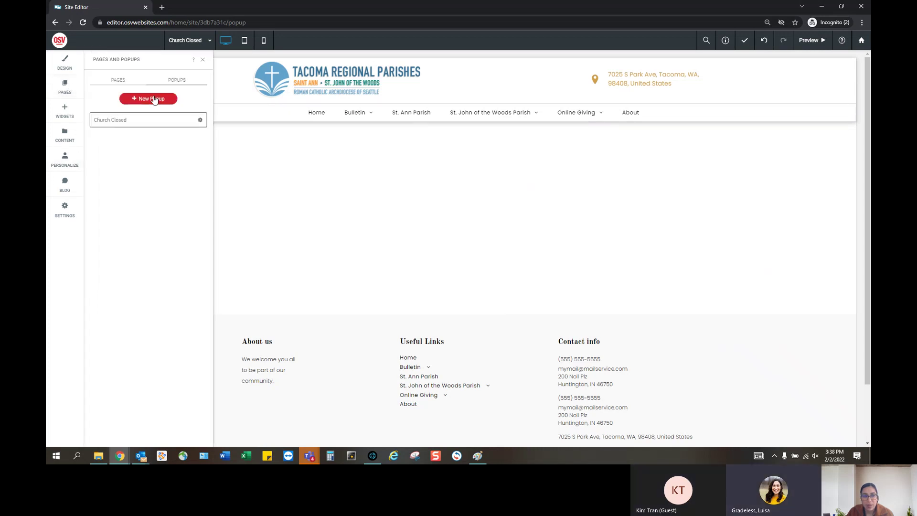
click(200, 121)
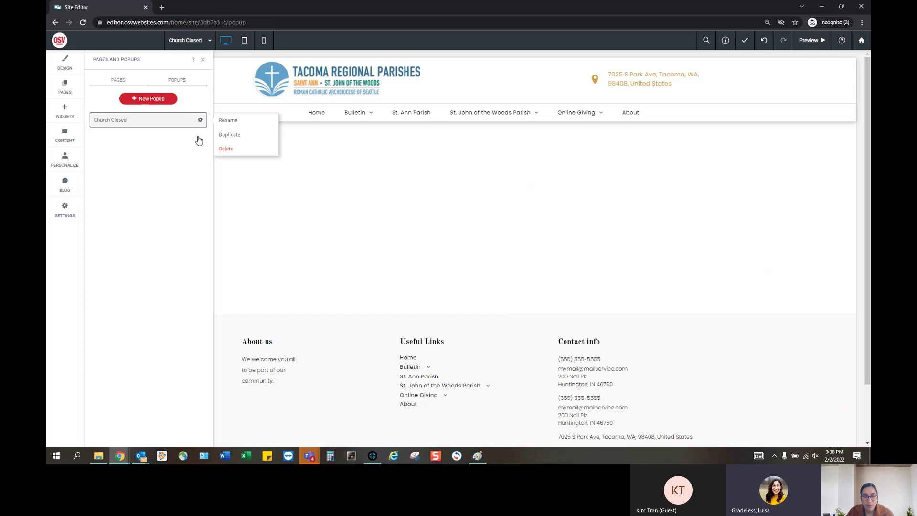
click(185, 159)
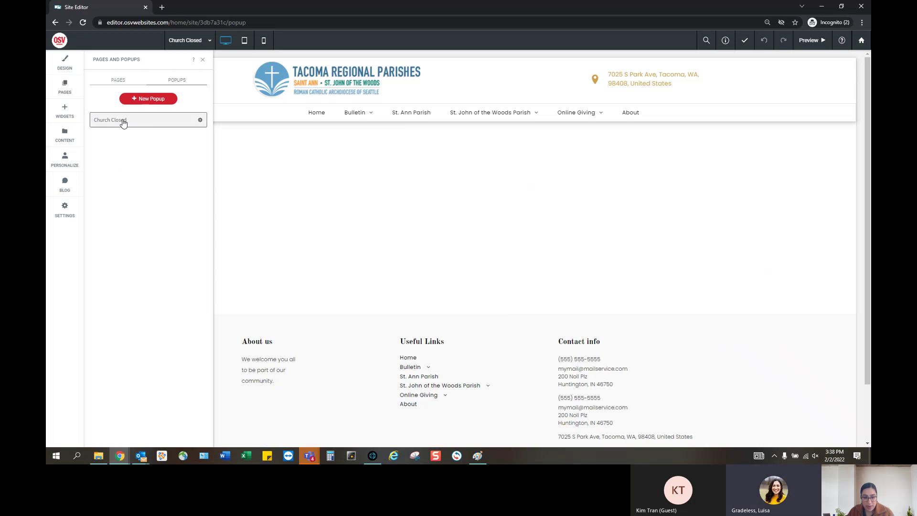
click(754, 41)
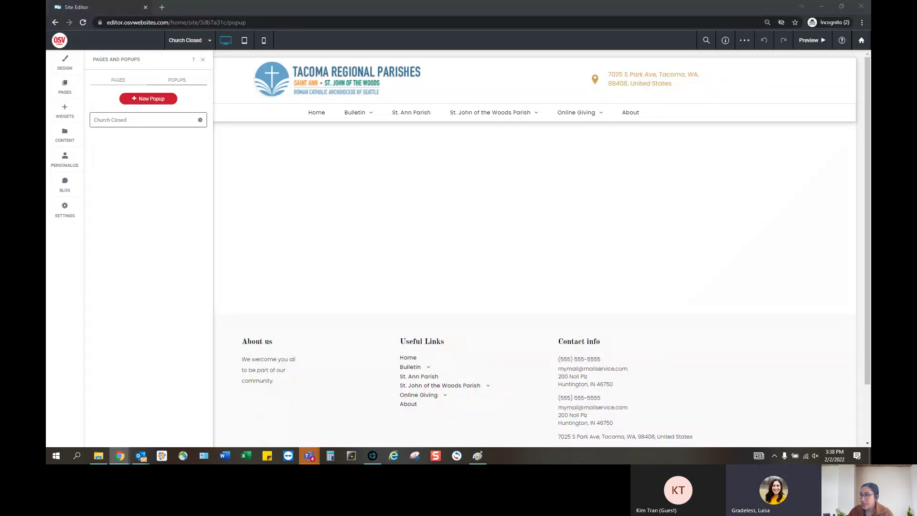
click(203, 59)
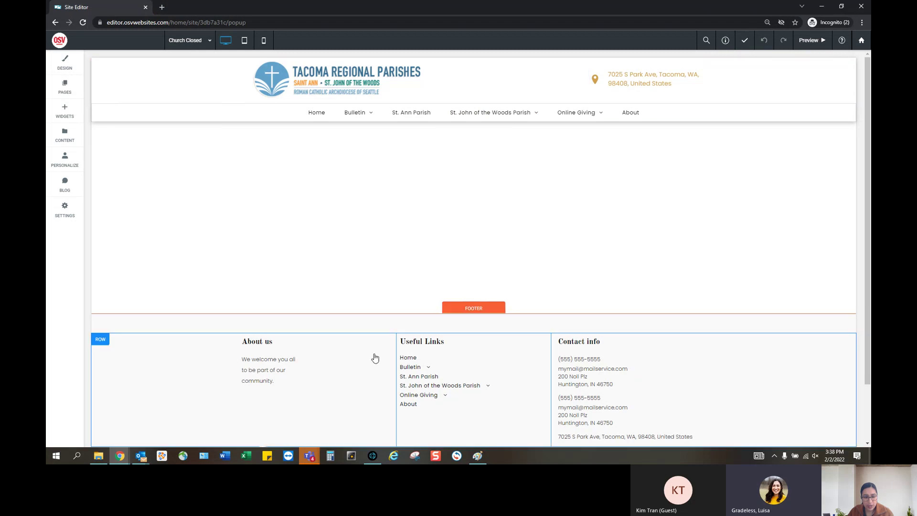
Look over the page footer and the Site Icons section of the site settings, and close the settings.
scroll(375, 358, down, 2)
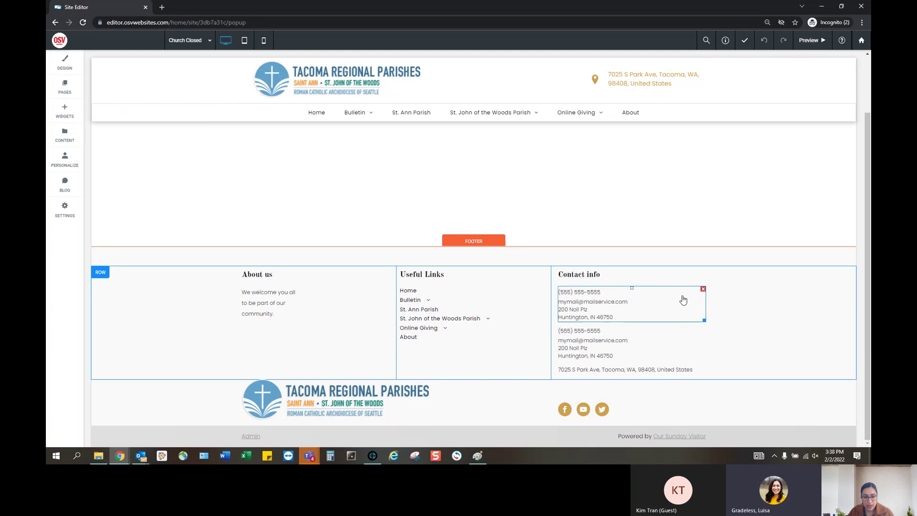
scroll(683, 299, up, 2)
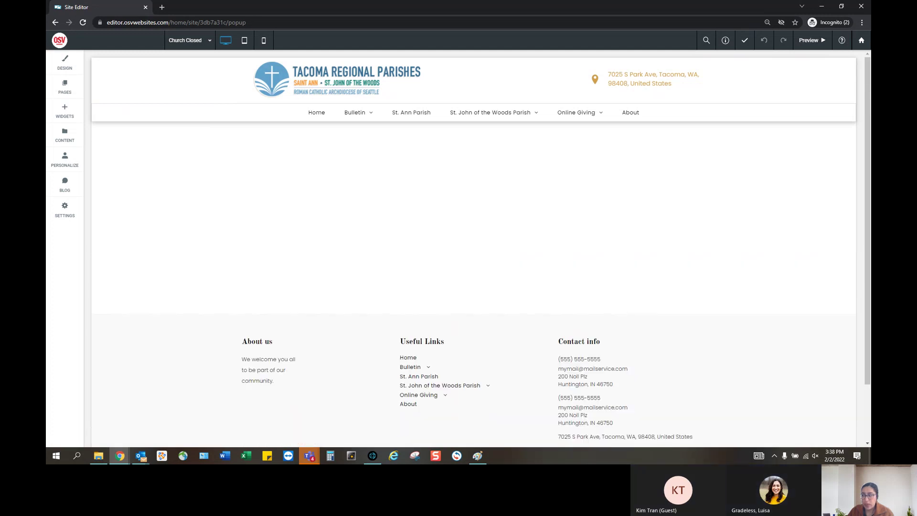
click(60, 210)
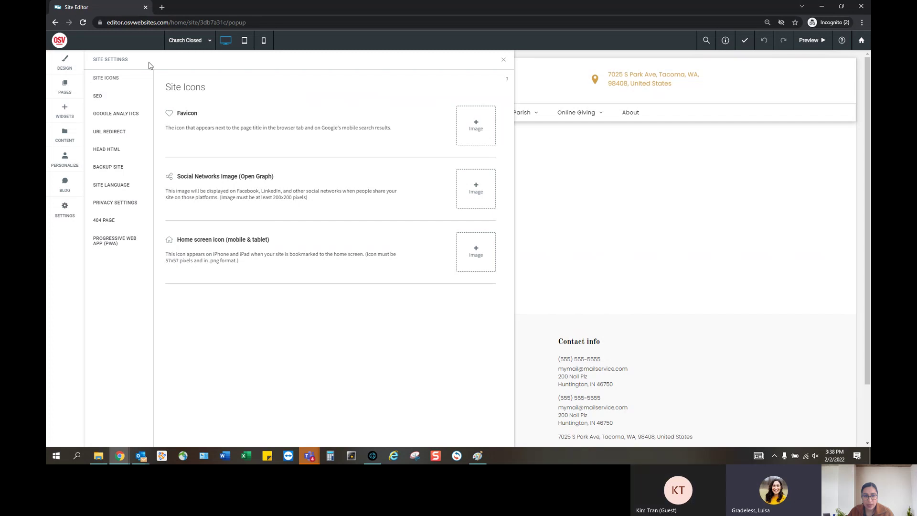
click(504, 62)
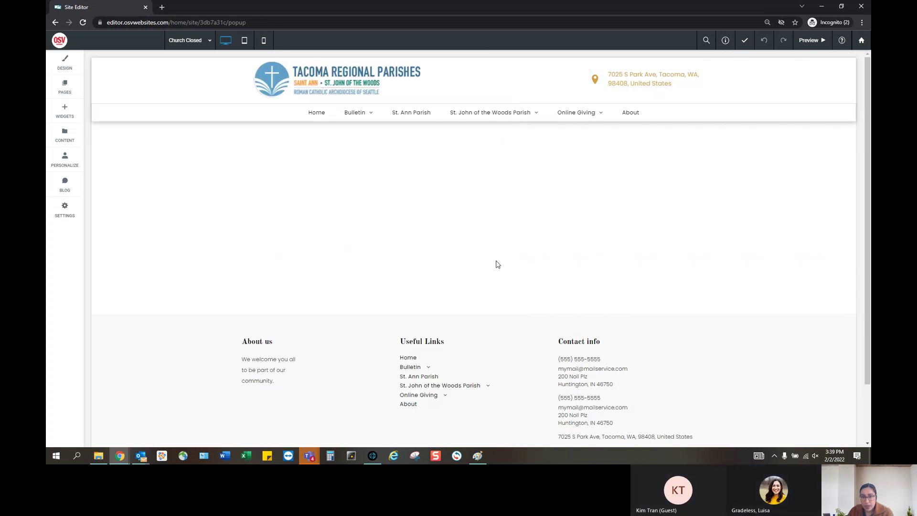
Open the Home page in the editor, and bring the current parish website, trparishes.org, to full screen.
click(317, 114)
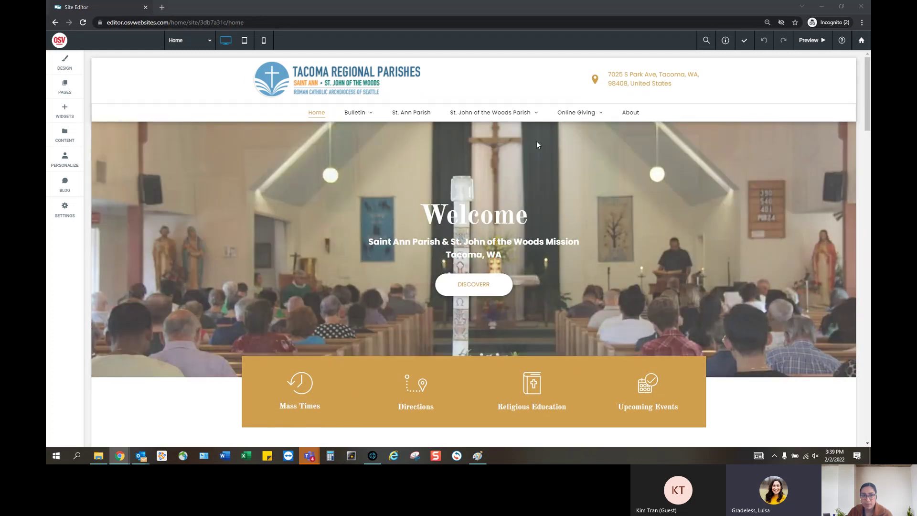
drag(869, 14, 315, 1)
mouse_move(648, 96)
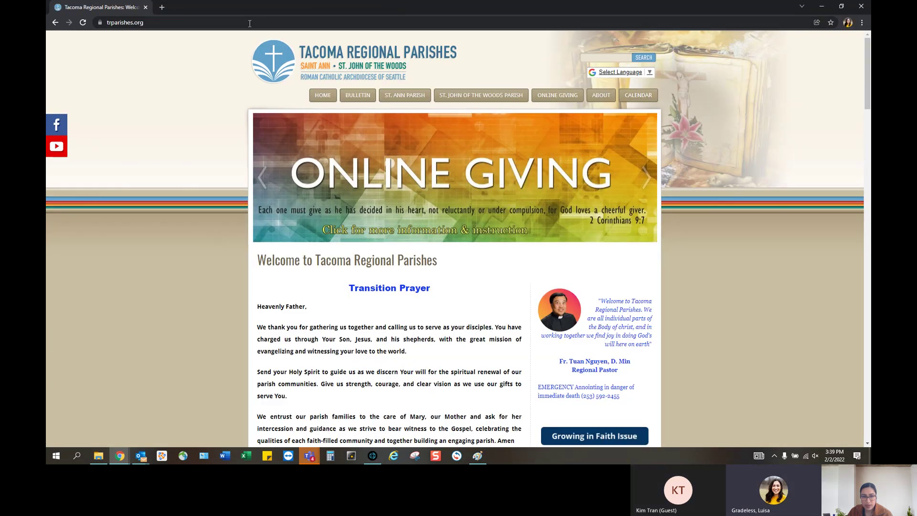
mouse_move(101, 10)
mouse_down()
mouse_move(229, 10)
mouse_move(94, 8)
mouse_move(230, 7)
mouse_move(101, 7)
mouse_up()
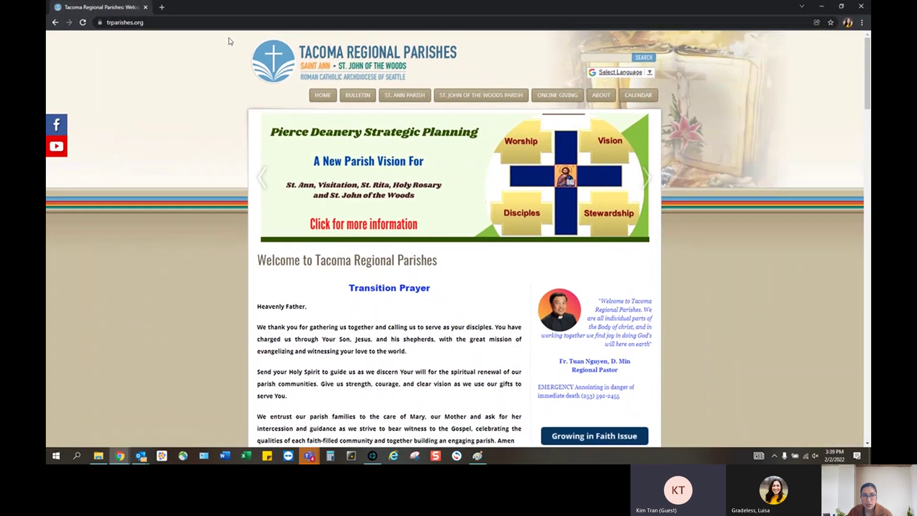
Examine the current website's parish and Online Giving submenus, and the Donate Now / Manage Your Account page.
mouse_move(407, 97)
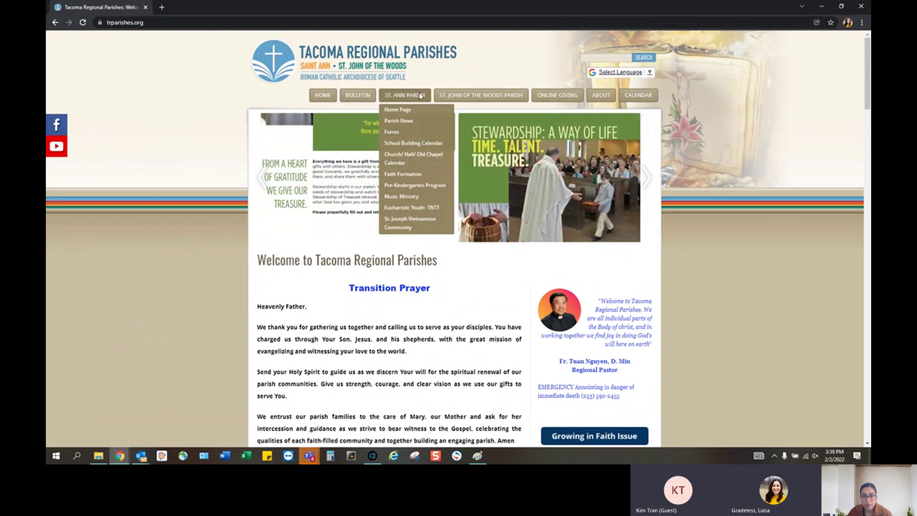
mouse_move(445, 99)
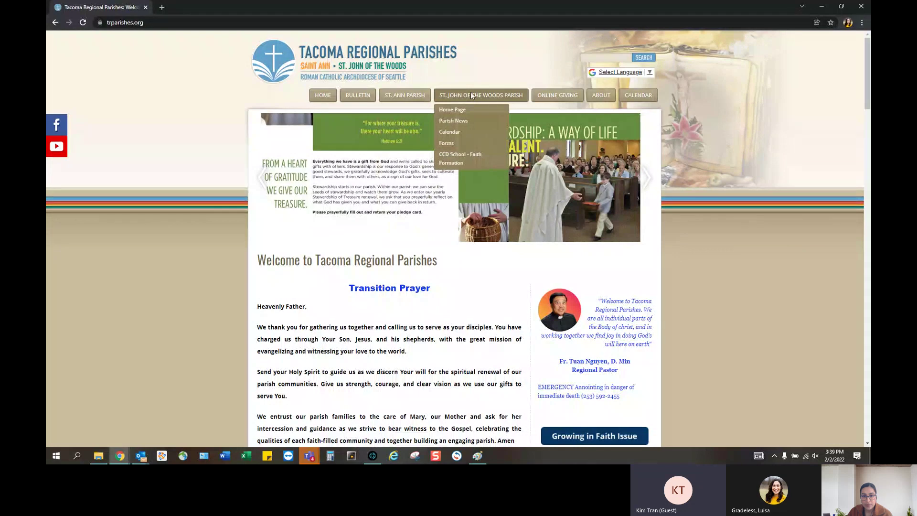
mouse_move(554, 95)
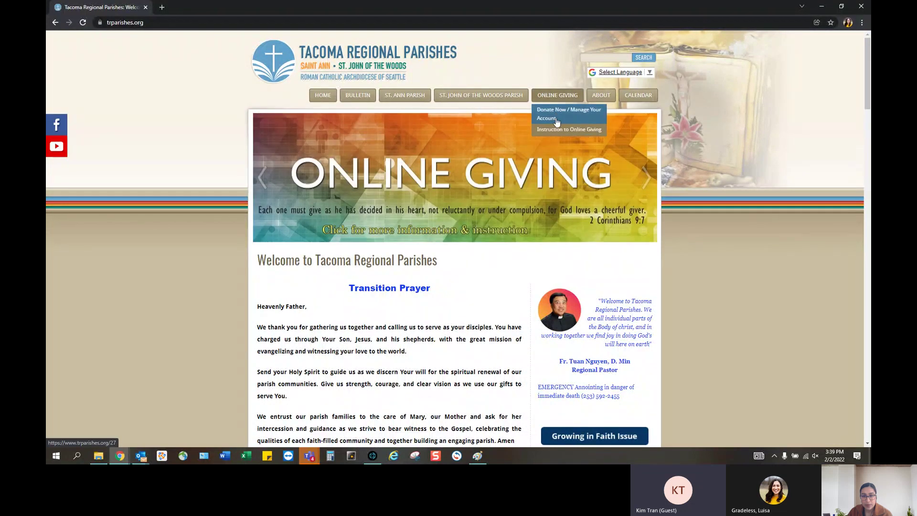
click(556, 120)
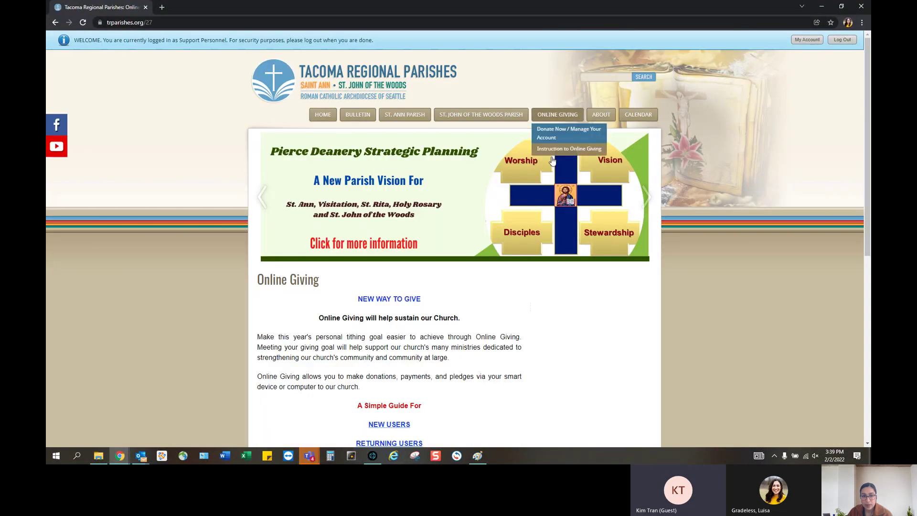
scroll(542, 242, down, 7)
scroll(545, 252, up, 4)
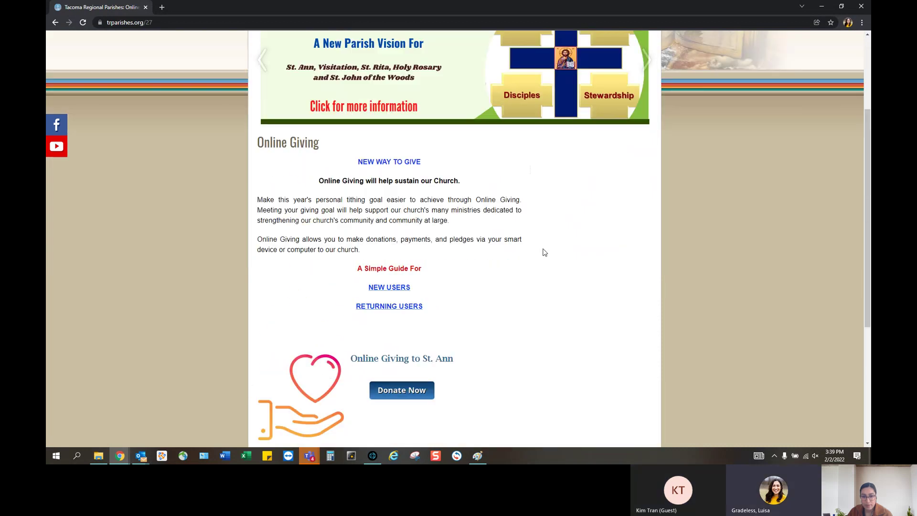
scroll(545, 252, down, 3)
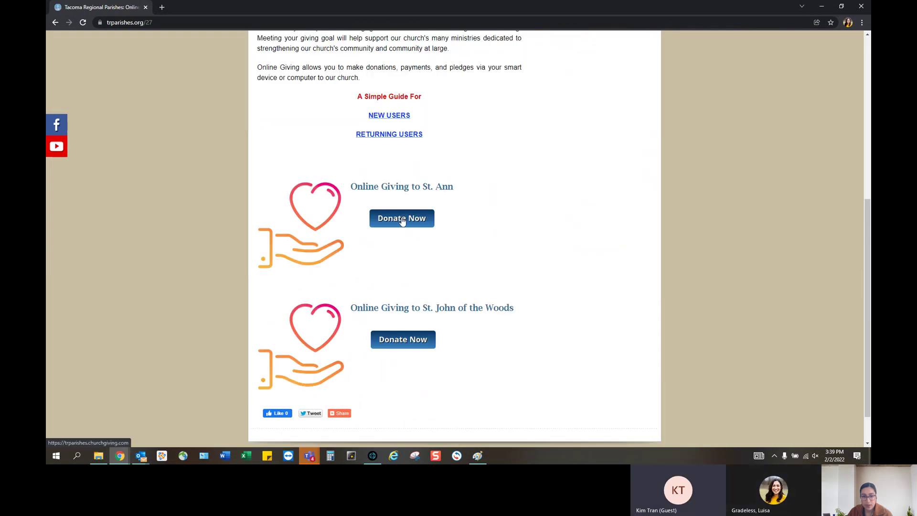
scroll(402, 221, up, 1)
scroll(402, 227, up, 6)
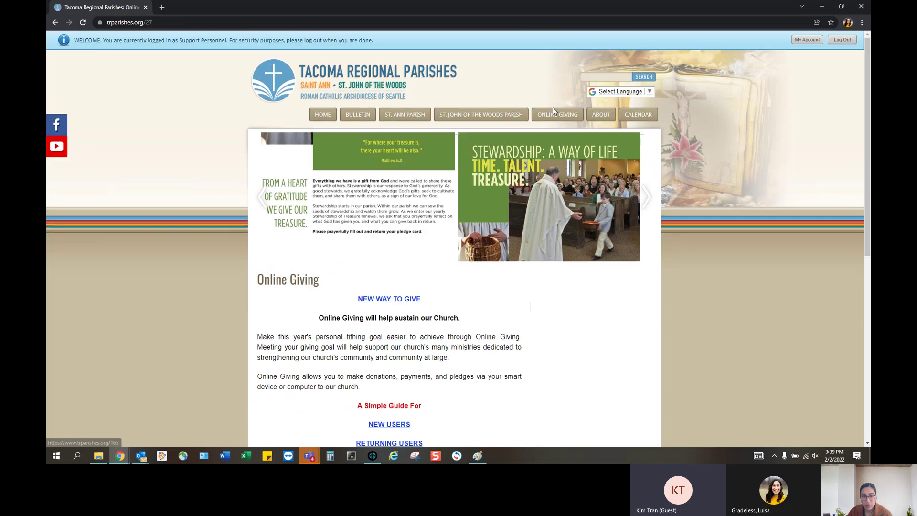
mouse_move(602, 117)
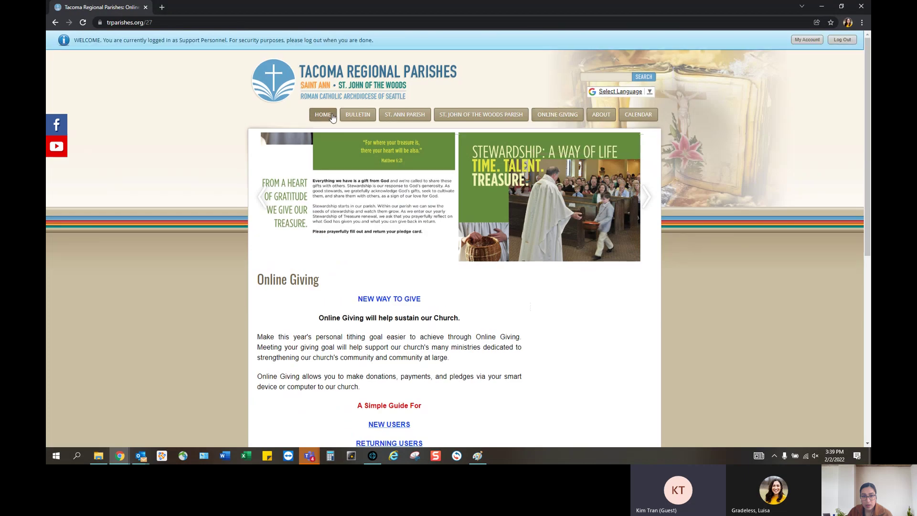
Look through the home page and the Bulletin page of the current parish website.
click(327, 118)
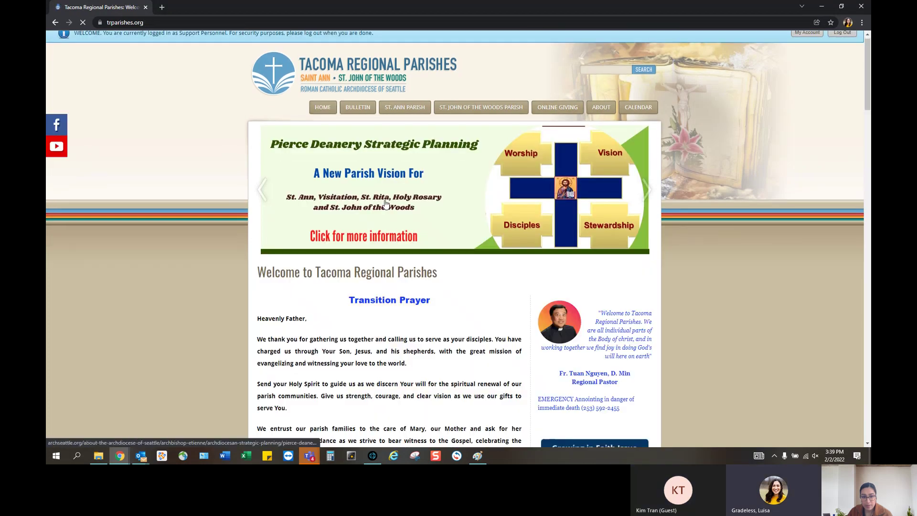
scroll(344, 115, down, 8)
scroll(354, 109, up, 8)
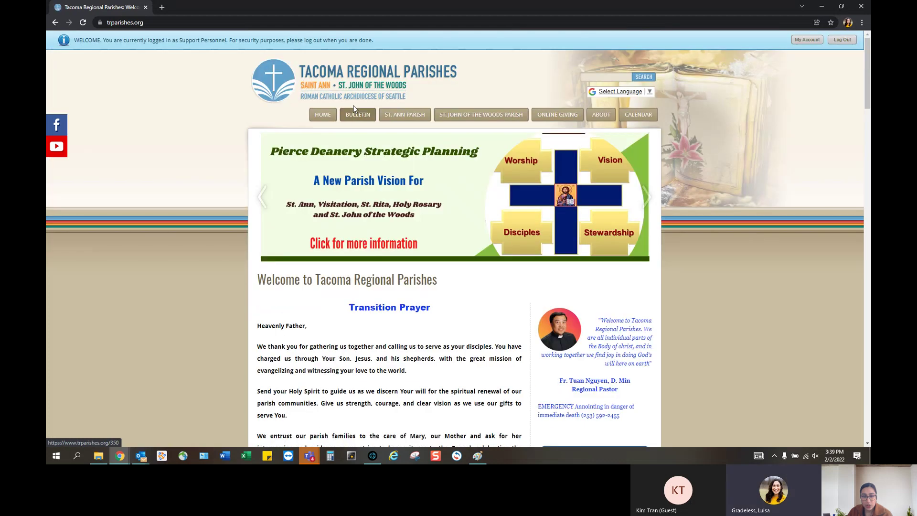
click(354, 119)
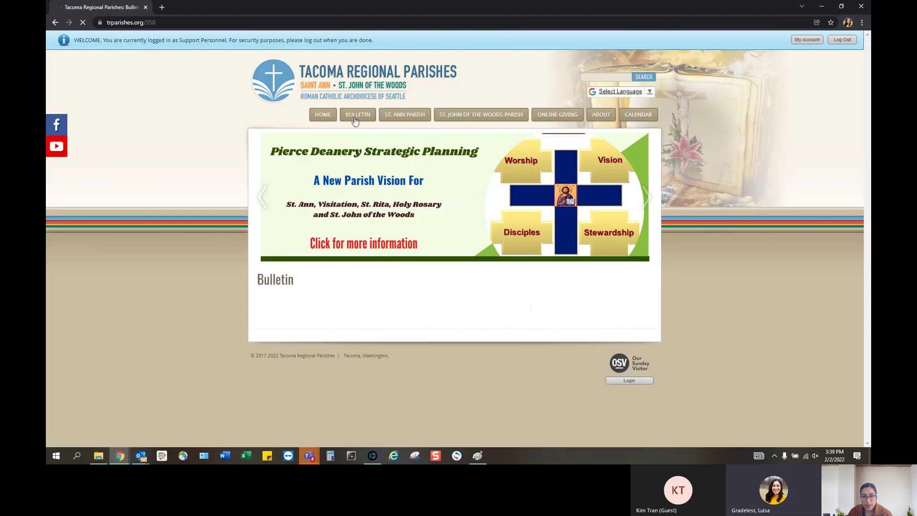
mouse_move(404, 122)
scroll(554, 143, down, 2)
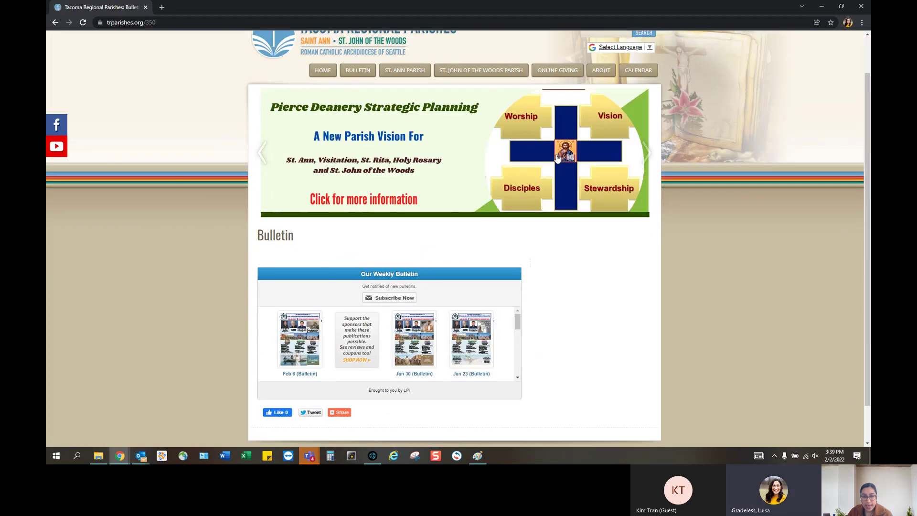
scroll(557, 166, up, 2)
click(323, 115)
scroll(395, 178, down, 1)
scroll(395, 178, up, 1)
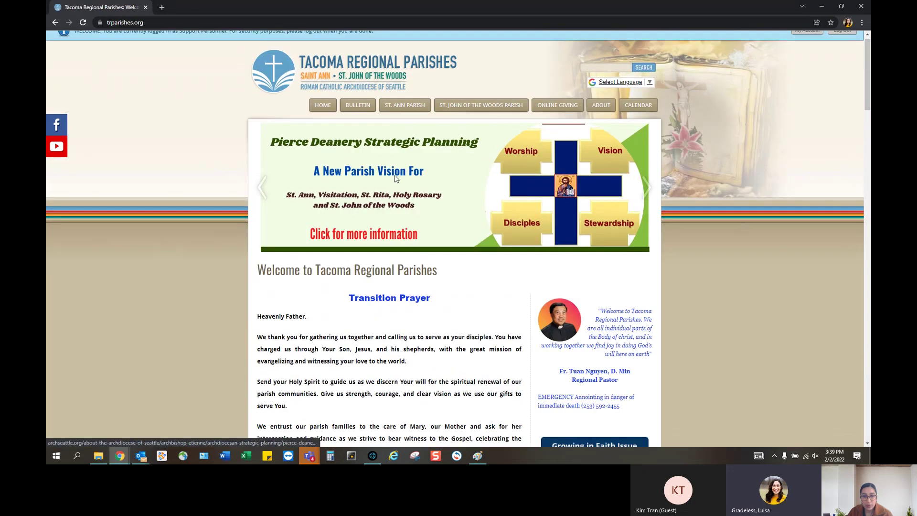
scroll(395, 179, up, 1)
Review the remaining home page content and the parish and Online Giving submenus on the current website.
mouse_move(498, 115)
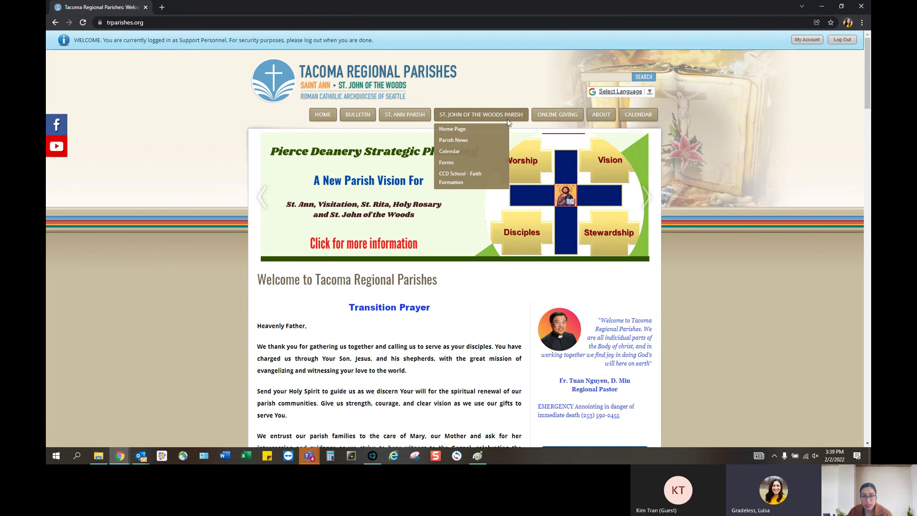
mouse_move(552, 117)
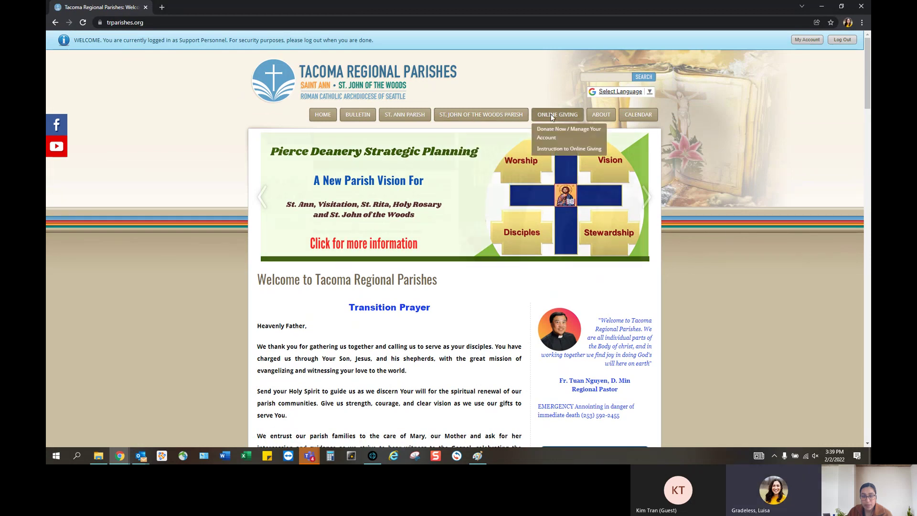
mouse_move(603, 118)
scroll(597, 134, down, 5)
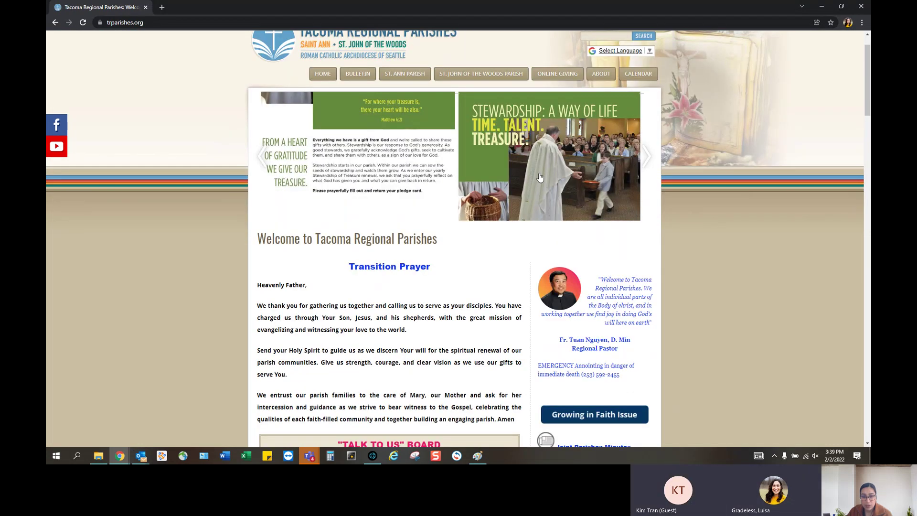
scroll(549, 167, up, 5)
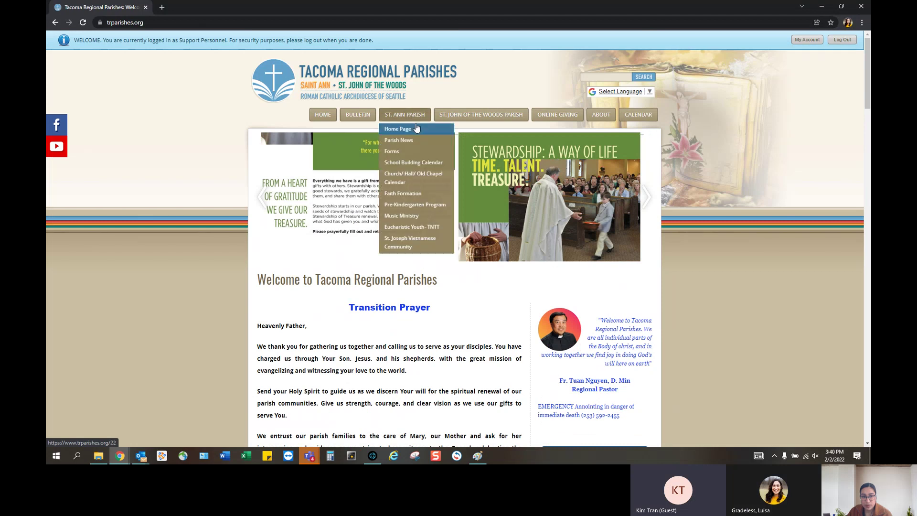
mouse_move(466, 118)
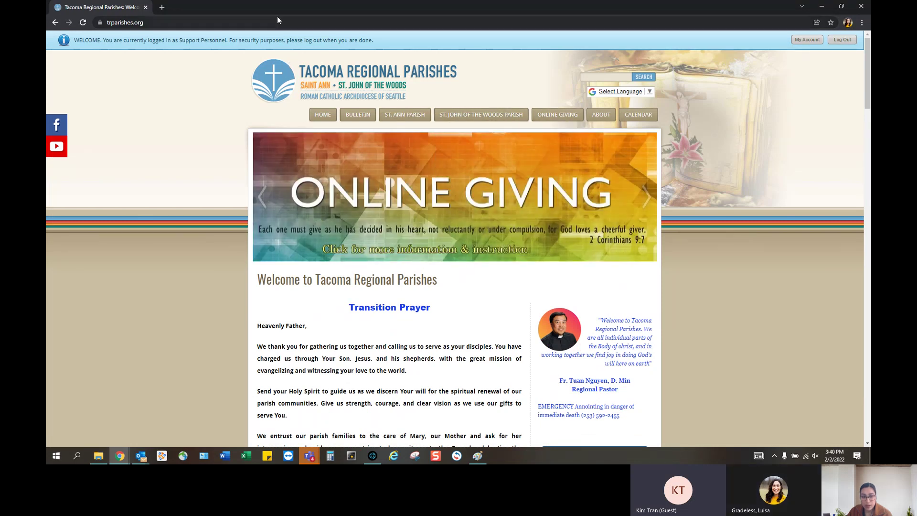
Restore the current website's window to a smaller size, switch back to the site editor and open its widget library.
double_click(302, 10)
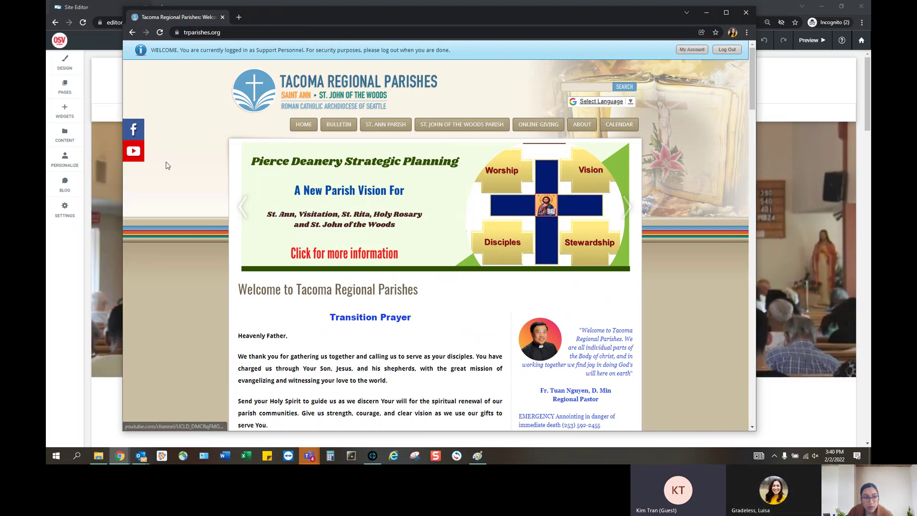
click(76, 112)
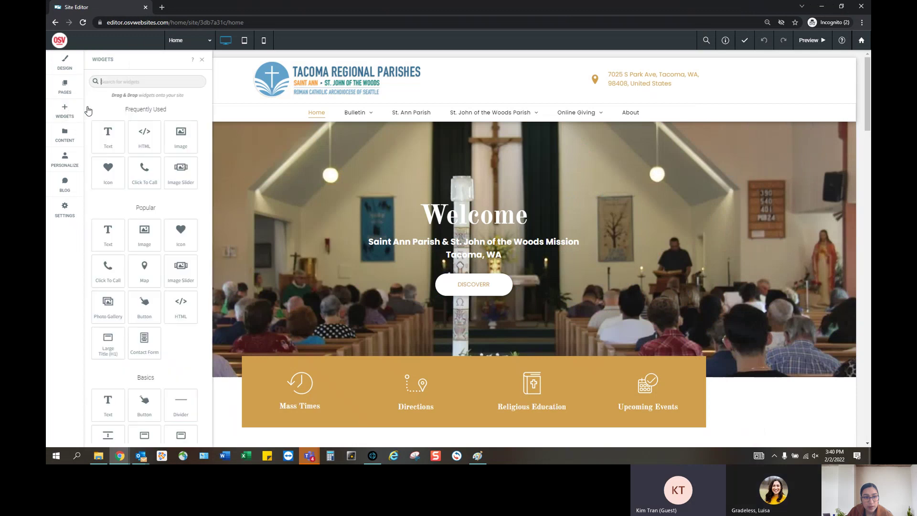
Search the widget library for "blog" and bring up the current parish website's window.
text(blo)
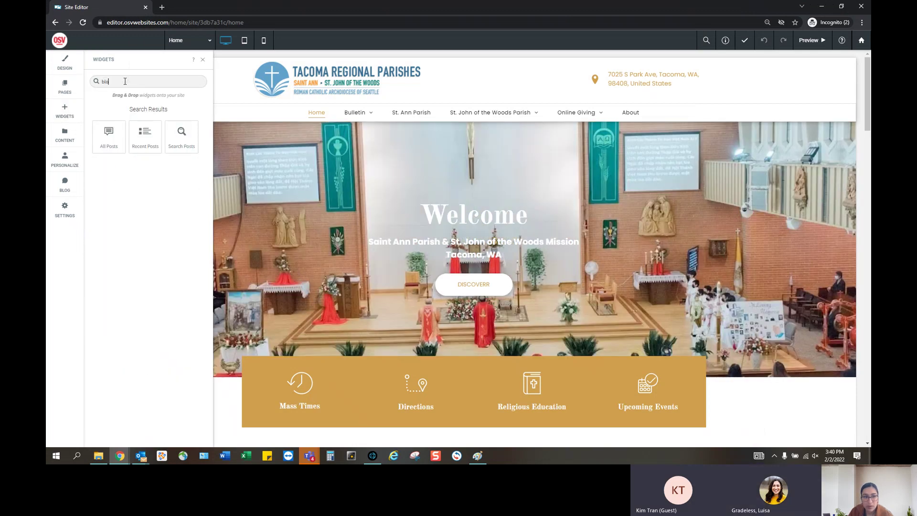
text(g)
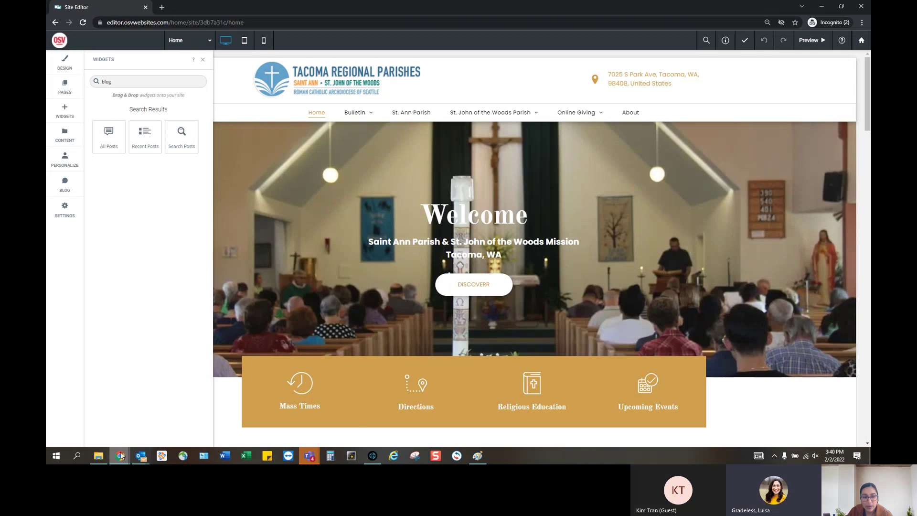
mouse_move(120, 456)
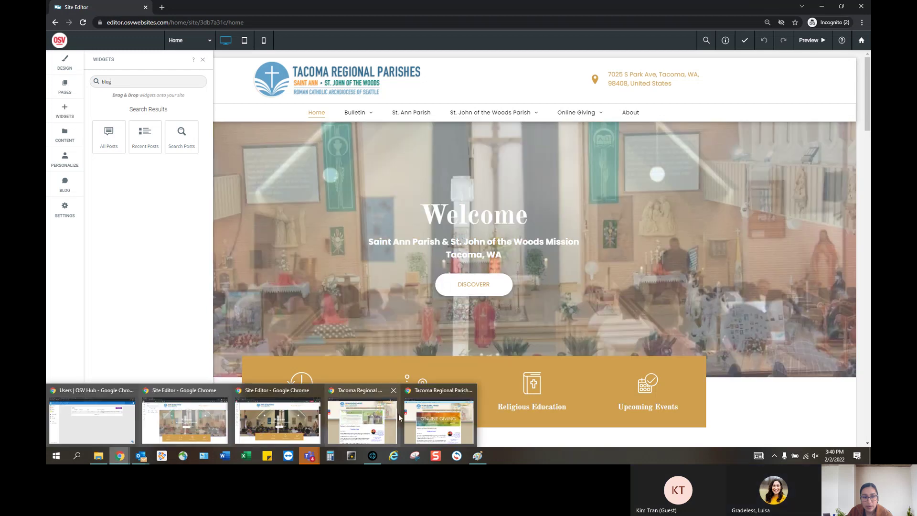
click(399, 413)
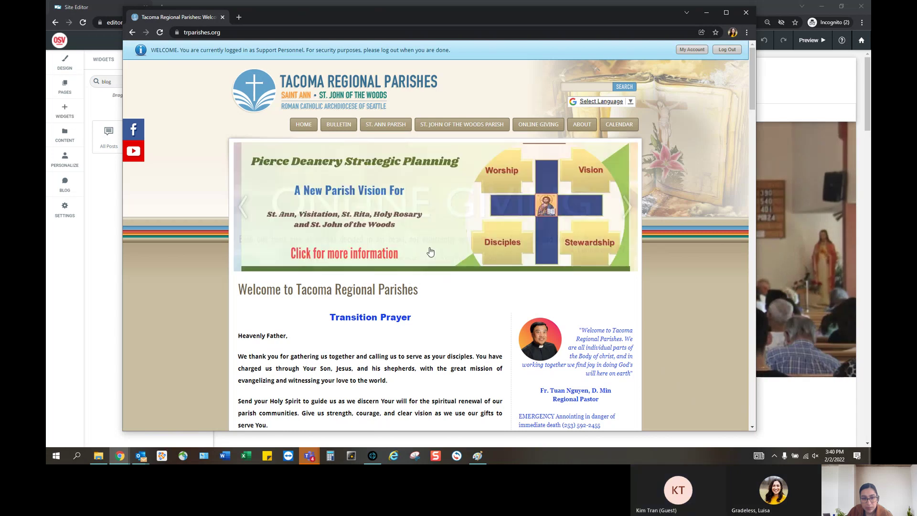
Open the St. Ann Parish News page on the current website and look through its January 2022 newsletter list.
mouse_move(382, 127)
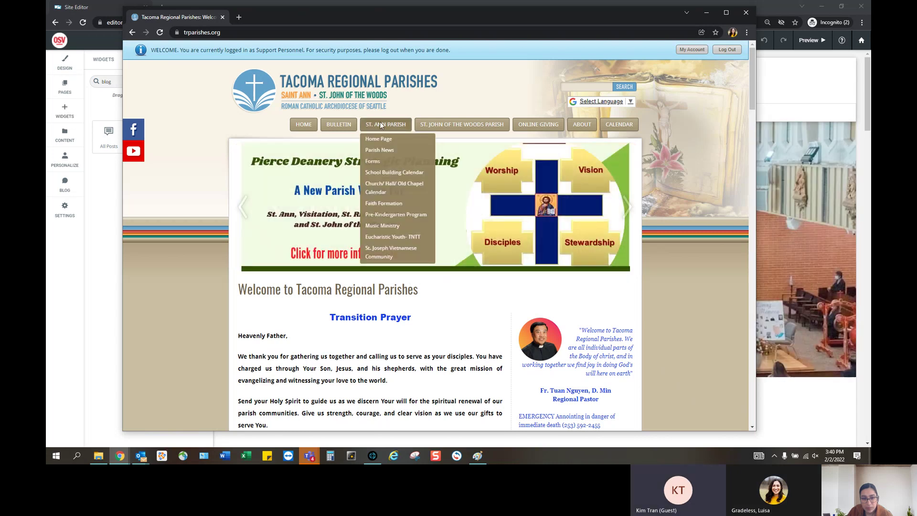
click(390, 155)
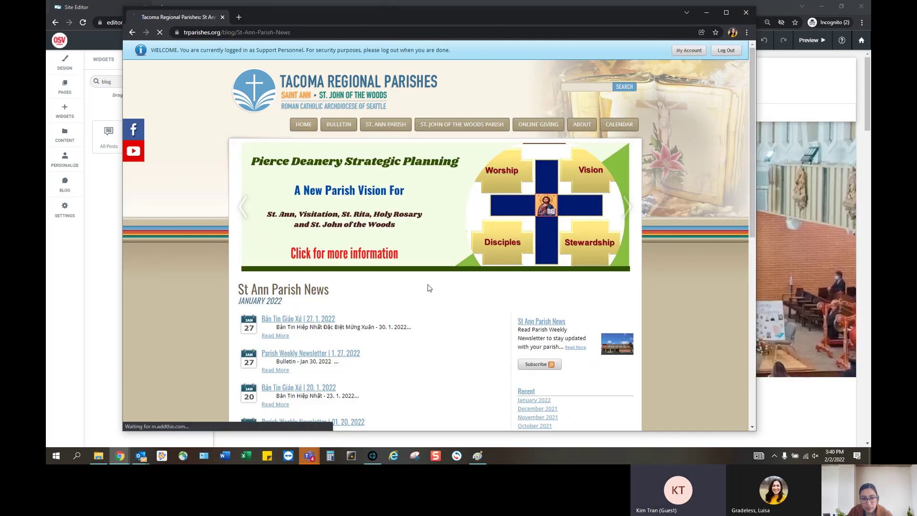
scroll(429, 288, down, 2)
scroll(428, 288, down, 1)
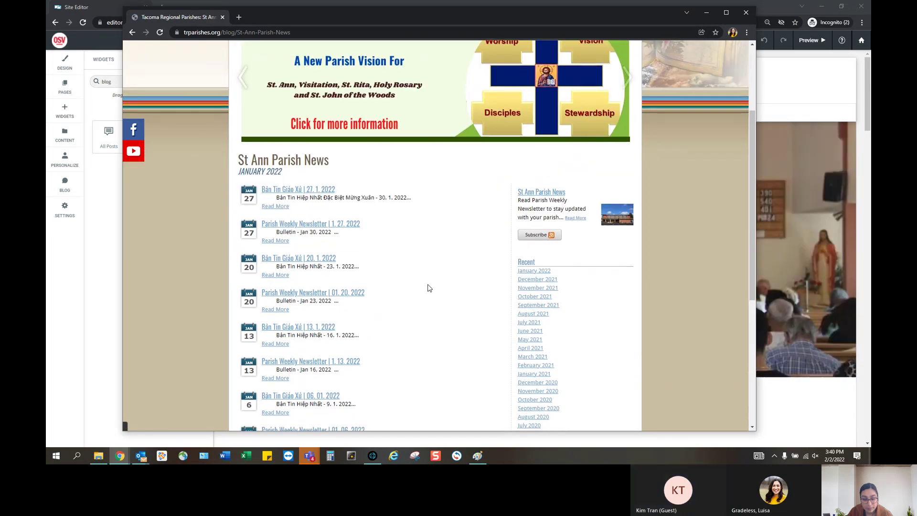
scroll(428, 288, down, 1)
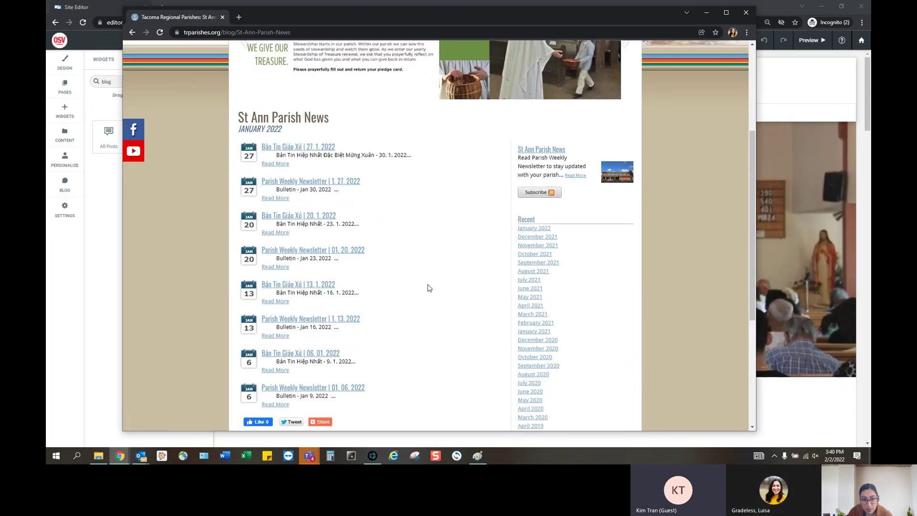
scroll(429, 288, up, 1)
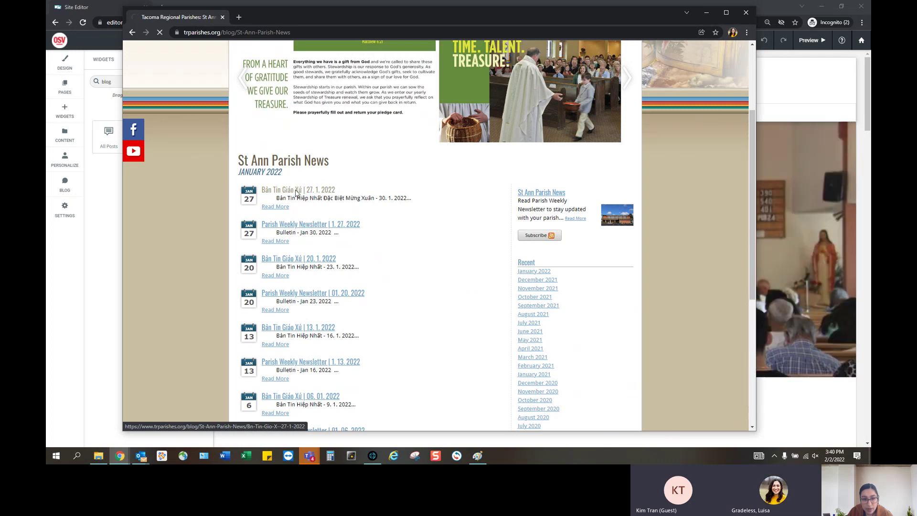
Open the "Bản Tin Giáo Xứ | 27. 1. 2022" post from its title, look through its content and return to the news list.
click(296, 193)
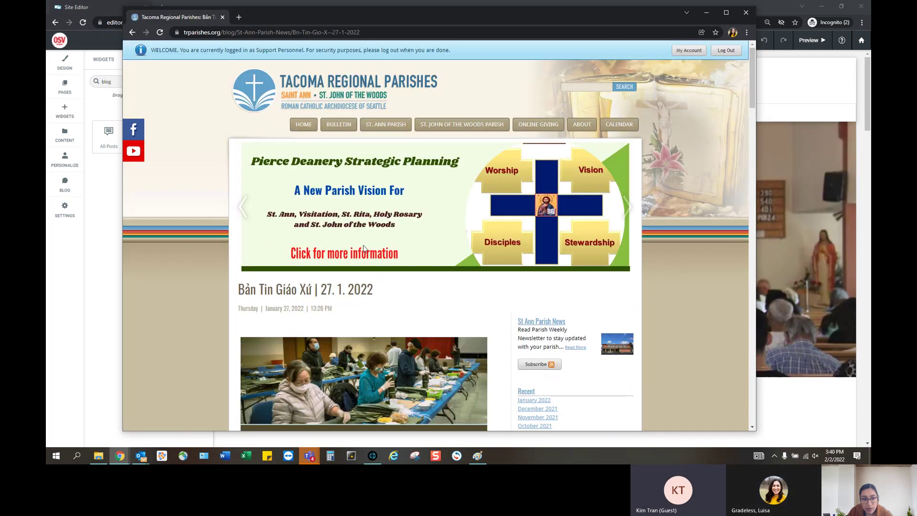
scroll(363, 248, down, 4)
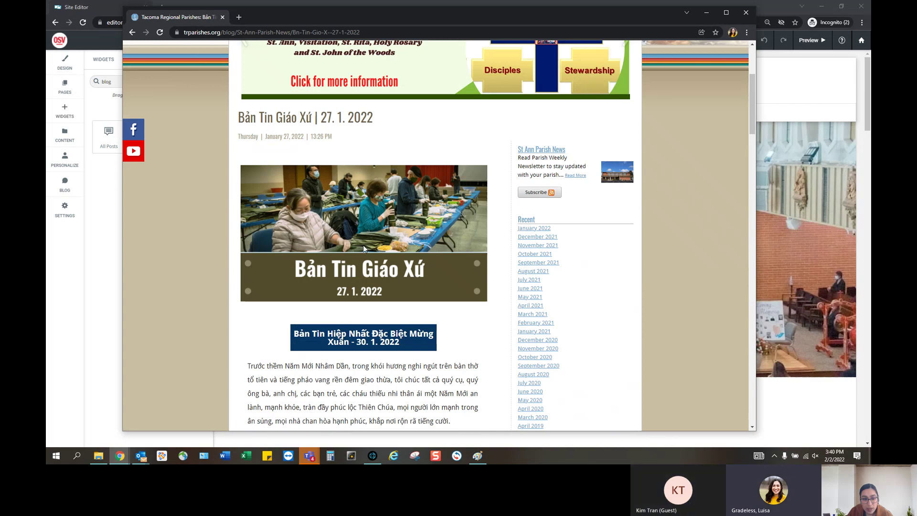
scroll(363, 244, down, 3)
scroll(364, 245, down, 6)
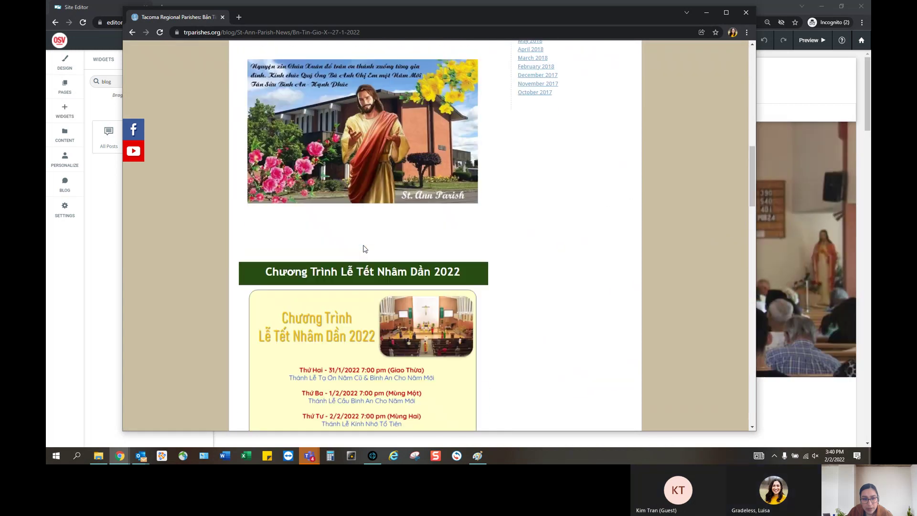
scroll(364, 248, up, 8)
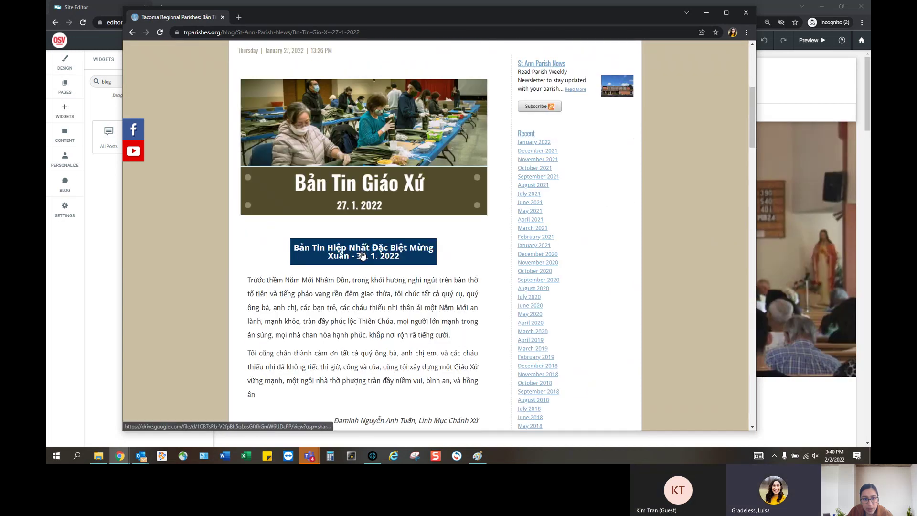
scroll(363, 256, up, 4)
scroll(362, 256, up, 2)
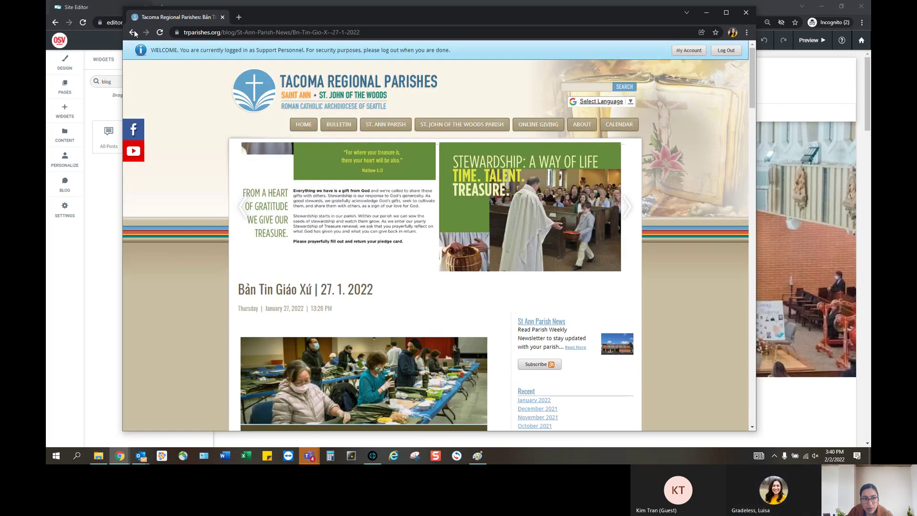
click(133, 32)
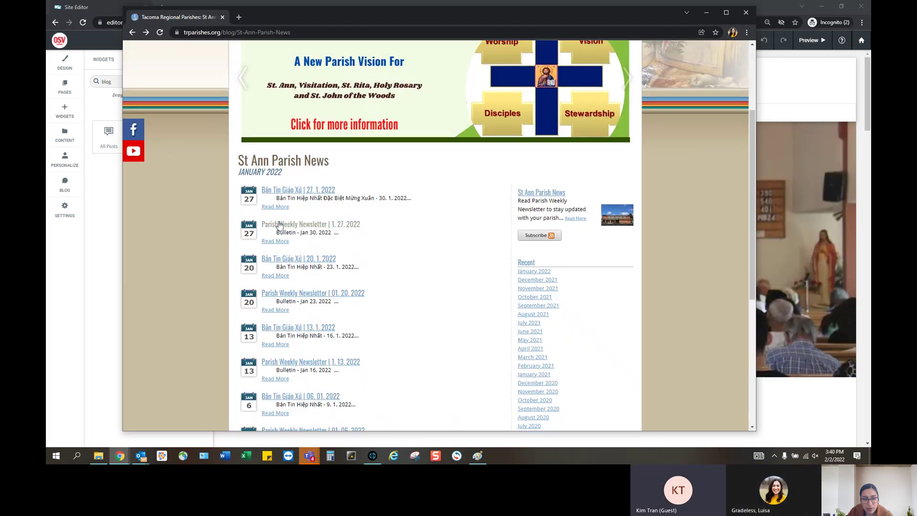
Look over the news list, reopen the first 27 January post through its Read More link, and return to the list.
scroll(289, 225, down, 3)
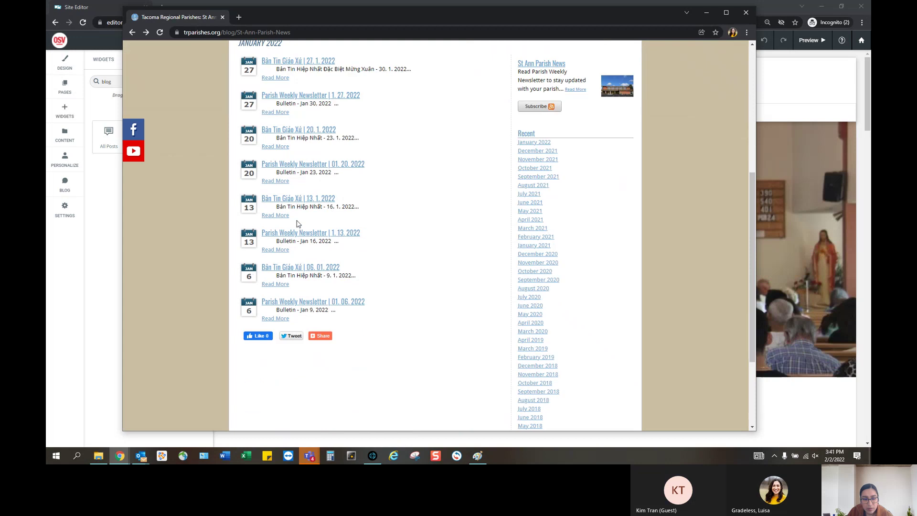
scroll(296, 223, up, 3)
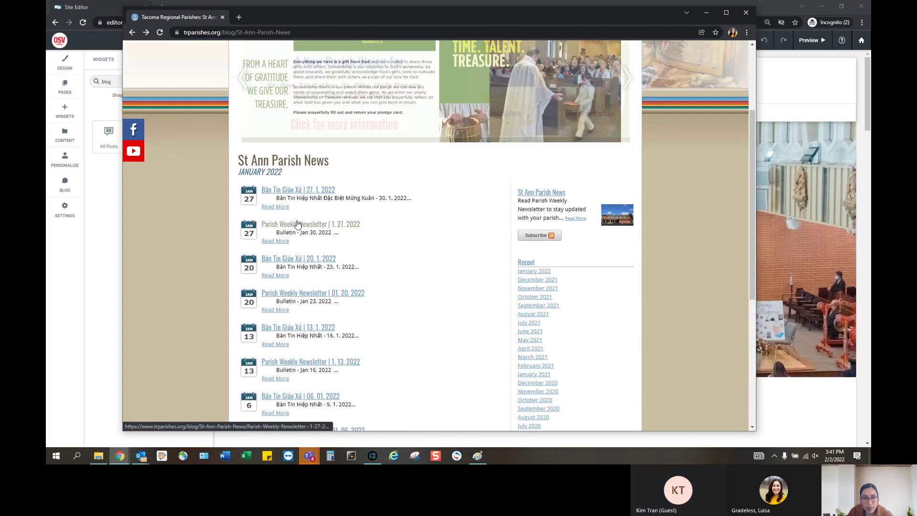
click(274, 207)
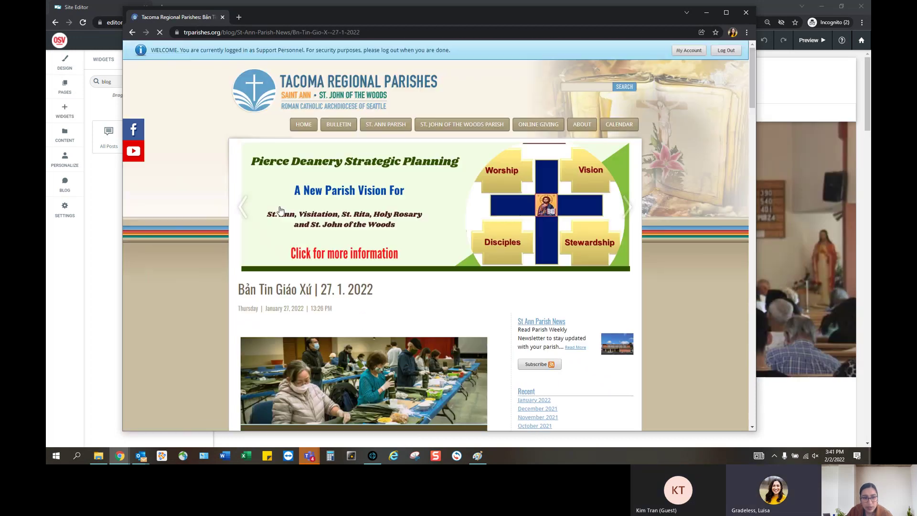
scroll(334, 227, down, 15)
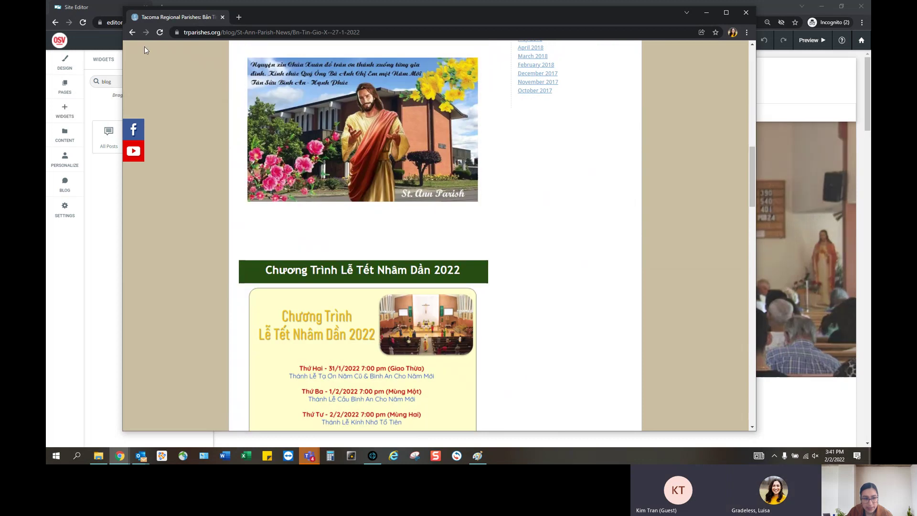
click(132, 32)
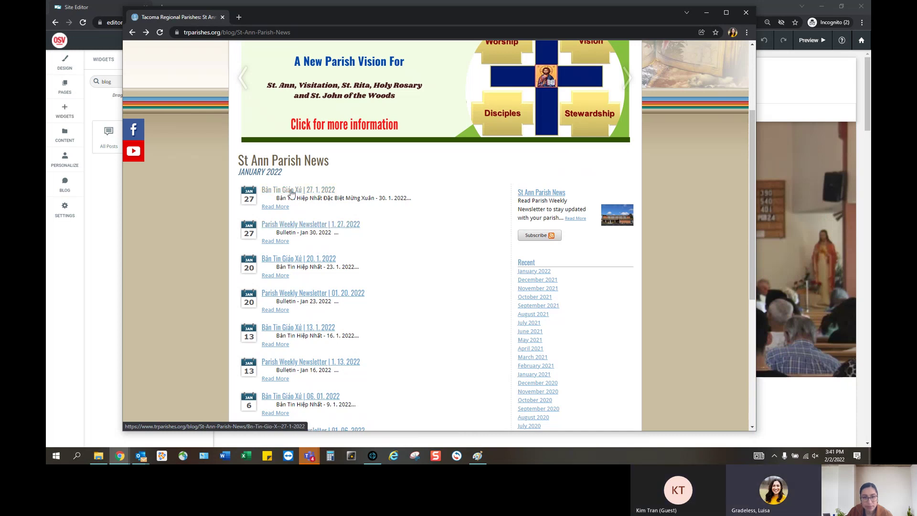
Examine the St Ann Parish News list and its Recent archive of months back to October 2017.
scroll(431, 291, down, 1)
scroll(439, 301, up, 3)
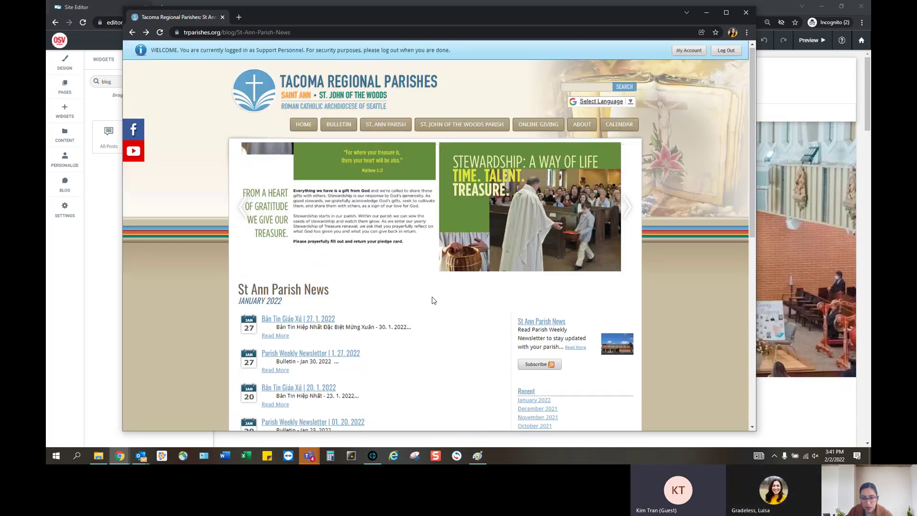
scroll(448, 301, down, 3)
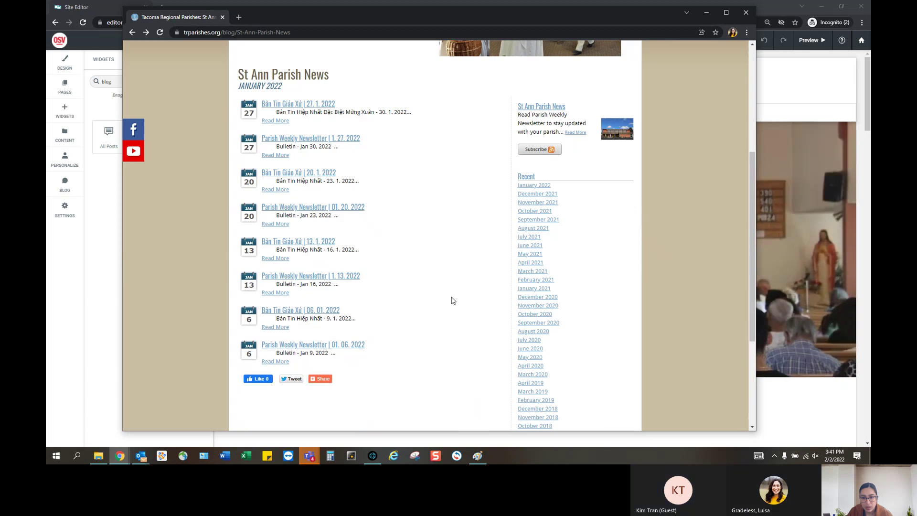
scroll(473, 300, down, 2)
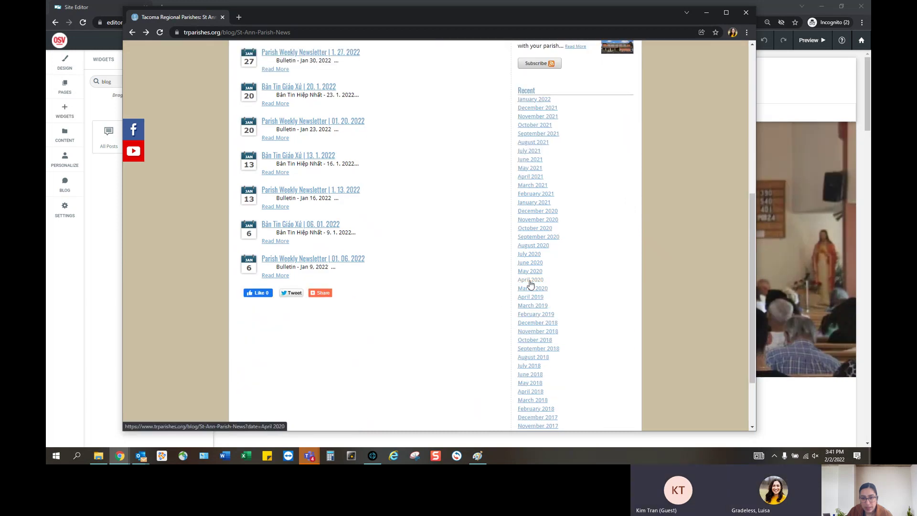
scroll(530, 285, down, 1)
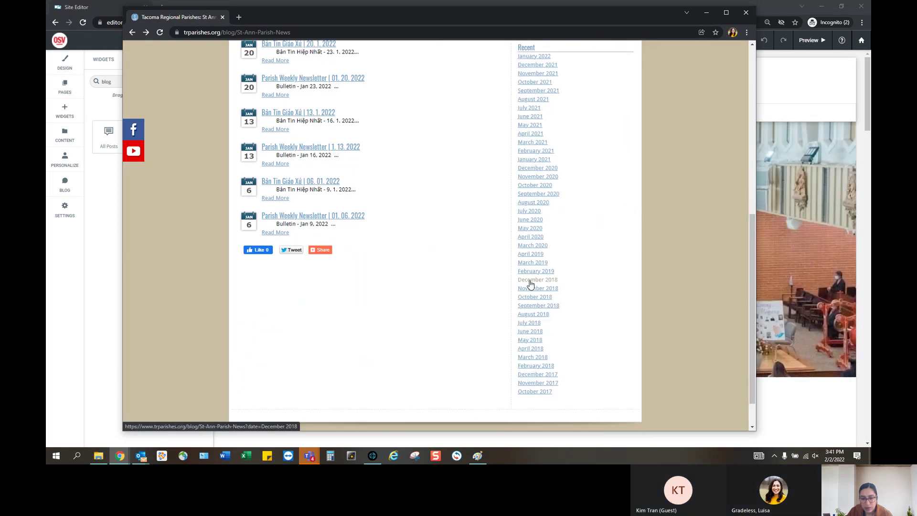
scroll(530, 284, up, 4)
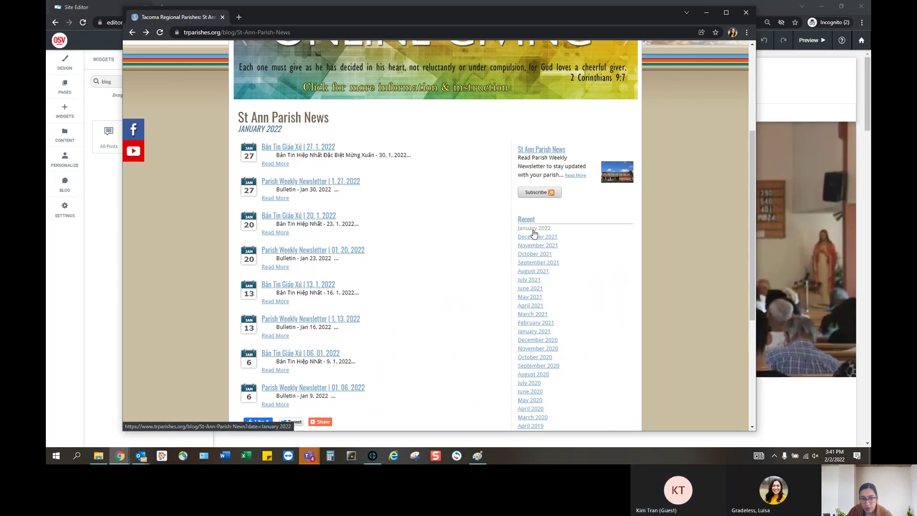
Open the January 2022 archive of St Ann Parish News and look through its posts.
click(533, 231)
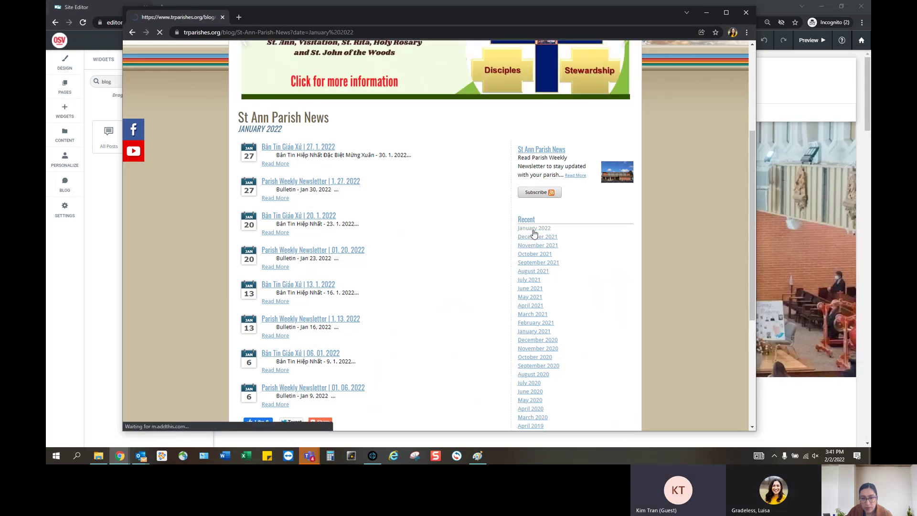
scroll(468, 260, down, 4)
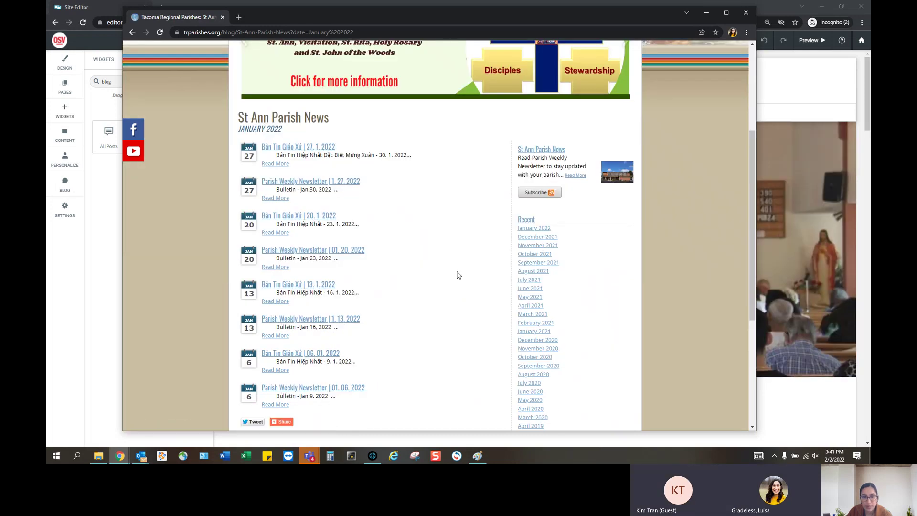
scroll(374, 274, down, 3)
scroll(374, 275, up, 6)
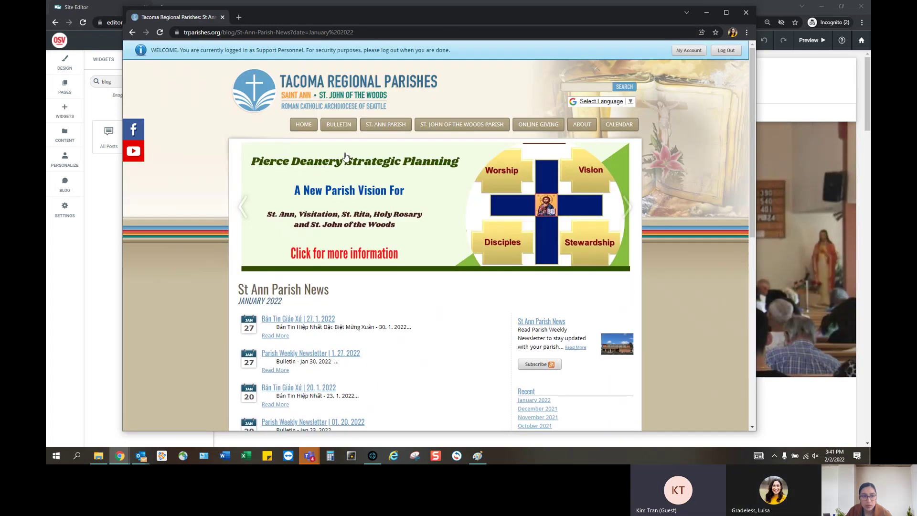
Shift the current website's window aside, minimize it, and close the site editor's widget library.
drag(282, 19, 314, 20)
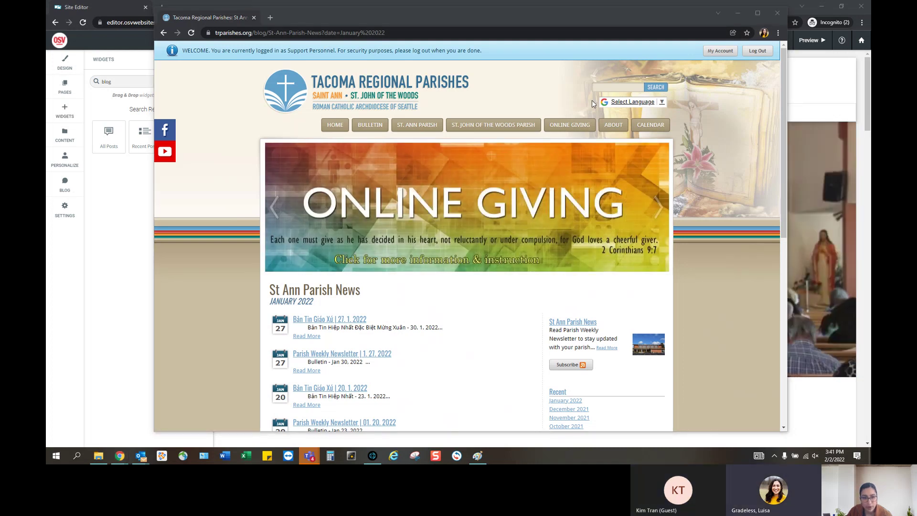
mouse_move(508, 130)
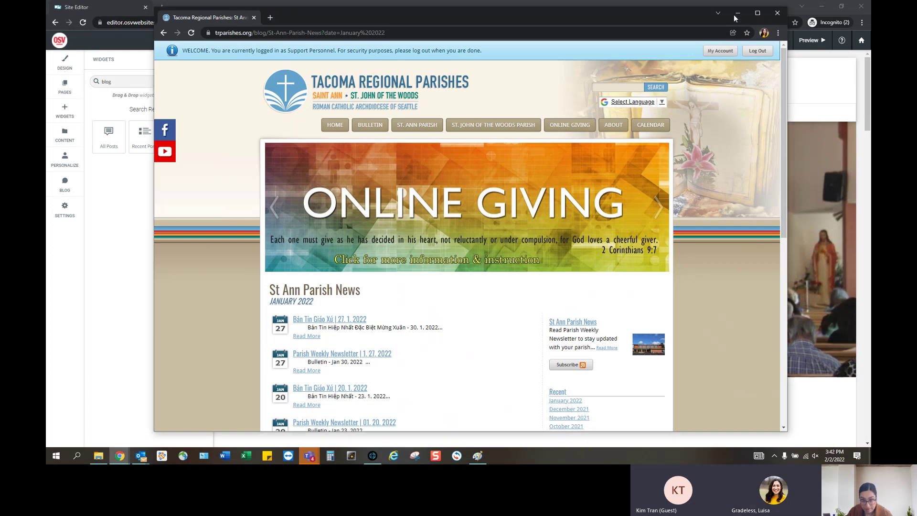
click(735, 15)
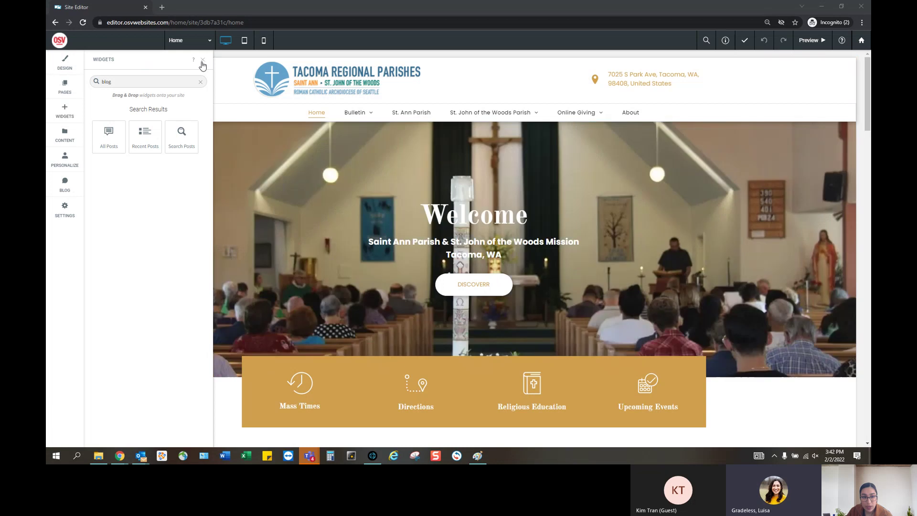
click(203, 60)
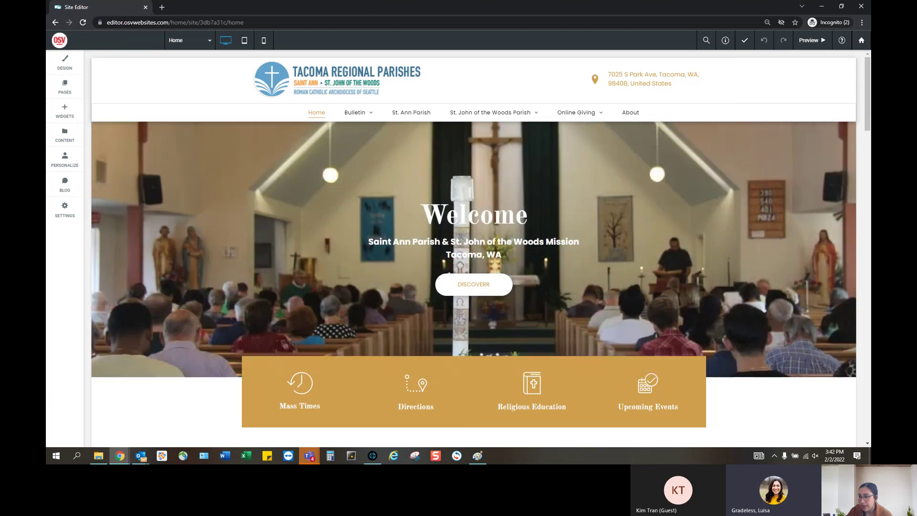
key(alt+Tab)
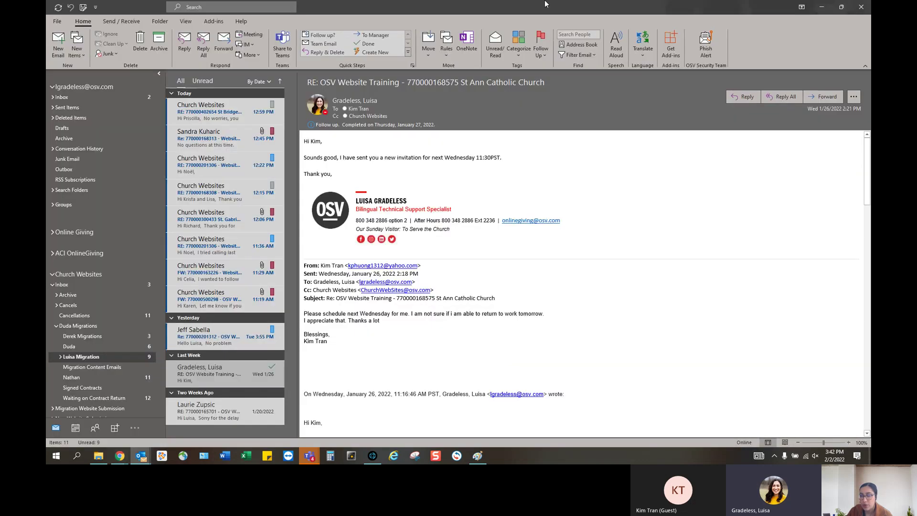
key(alt+Tab)
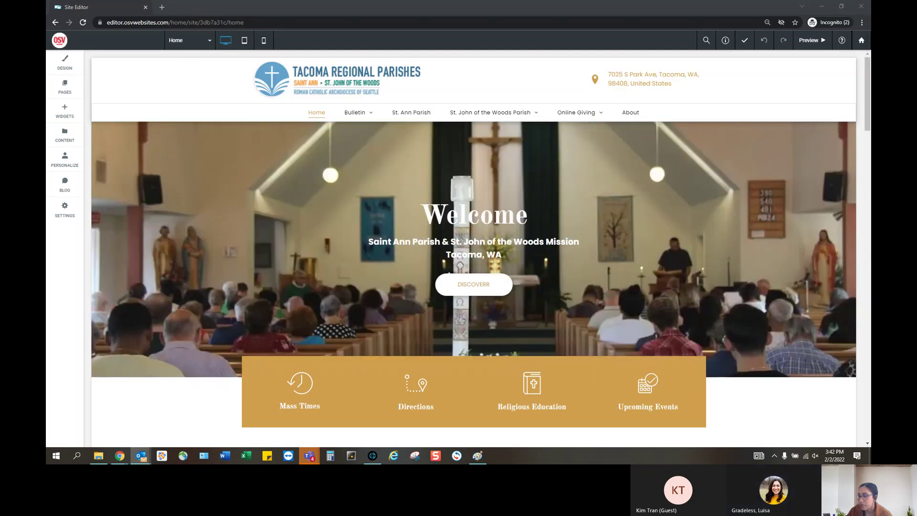